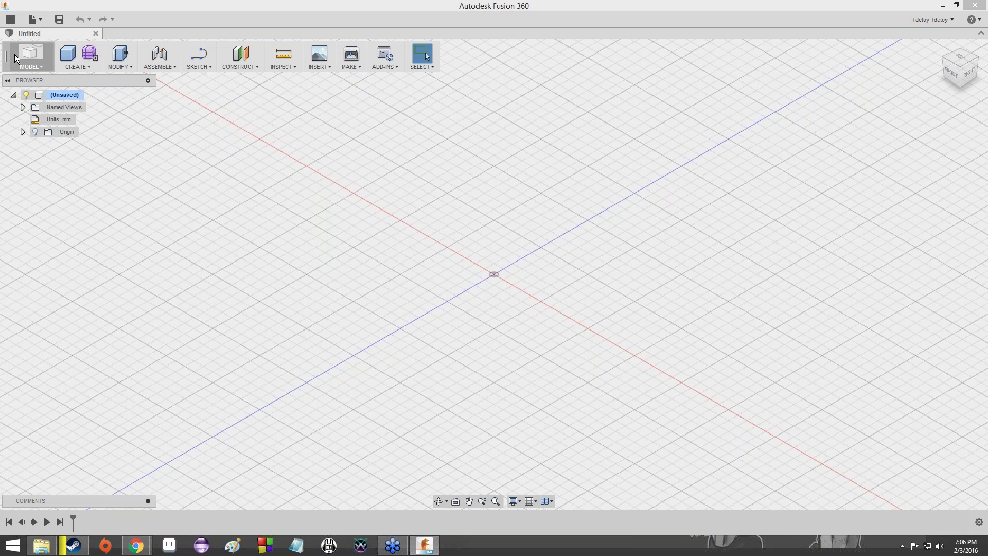
# Step: Open the saved bookshelf7pm design from the recent data
pyautogui.click(10, 19)
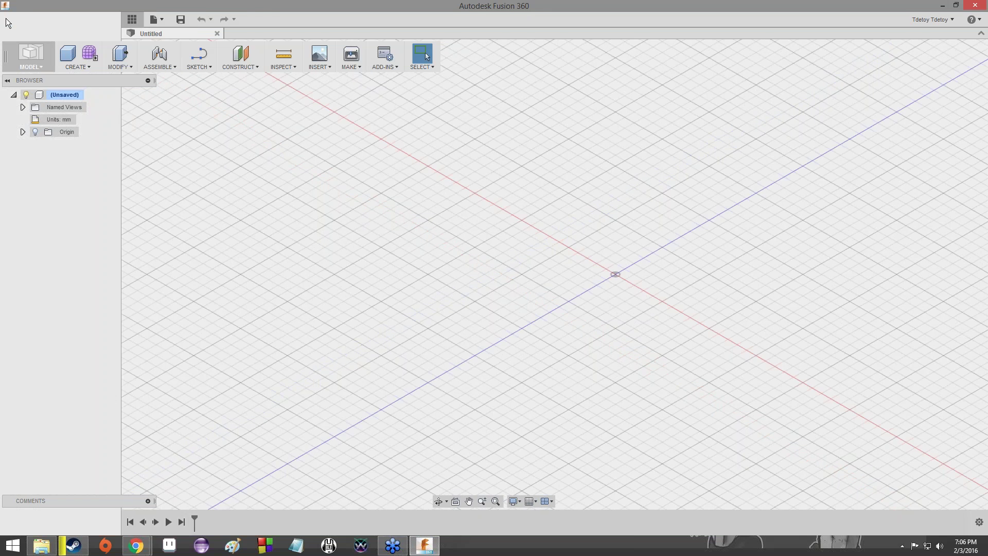
pyautogui.doubleClick(57, 114)
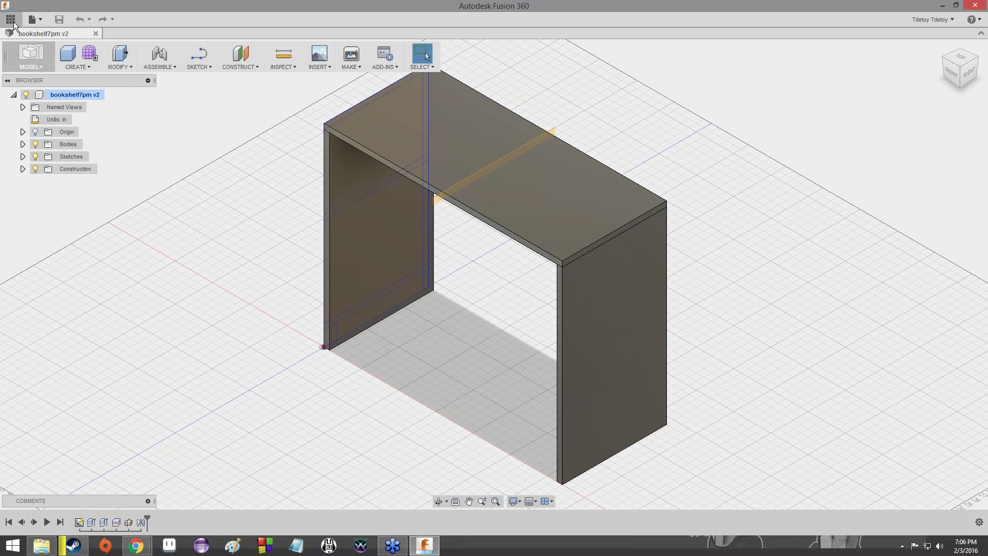
pyautogui.click(9, 20)
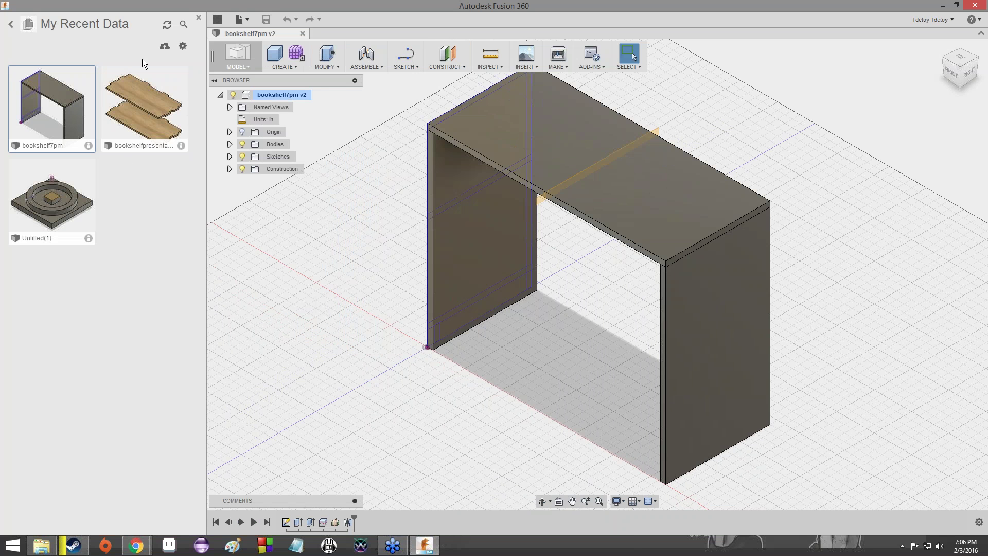
pyautogui.click(224, 20)
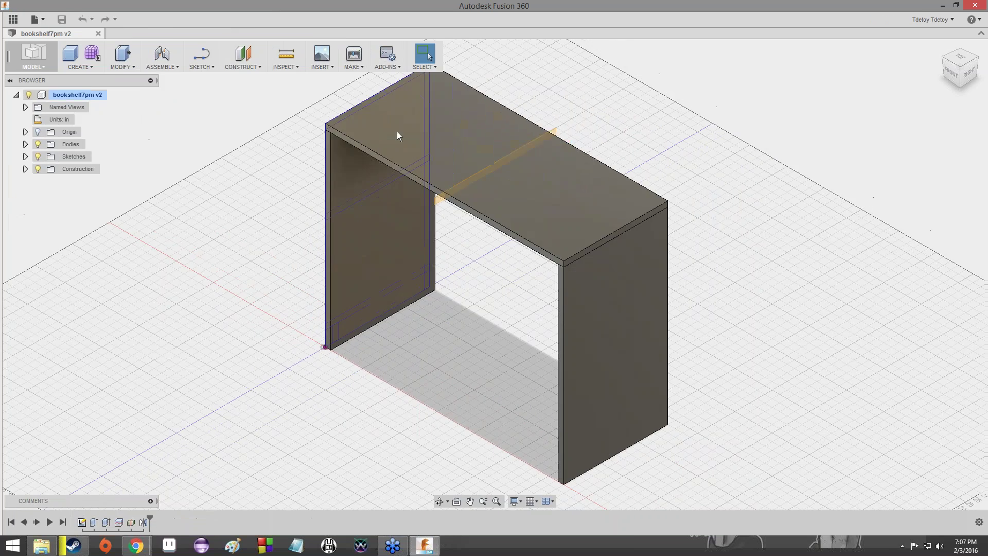
# Step: Examine the bookshelf from the front and right, comparing its inner faces with the sketch on the outside of the left panel
pyautogui.scroll(-3, 541, 239)
pyautogui.scroll(8, 540, 240)
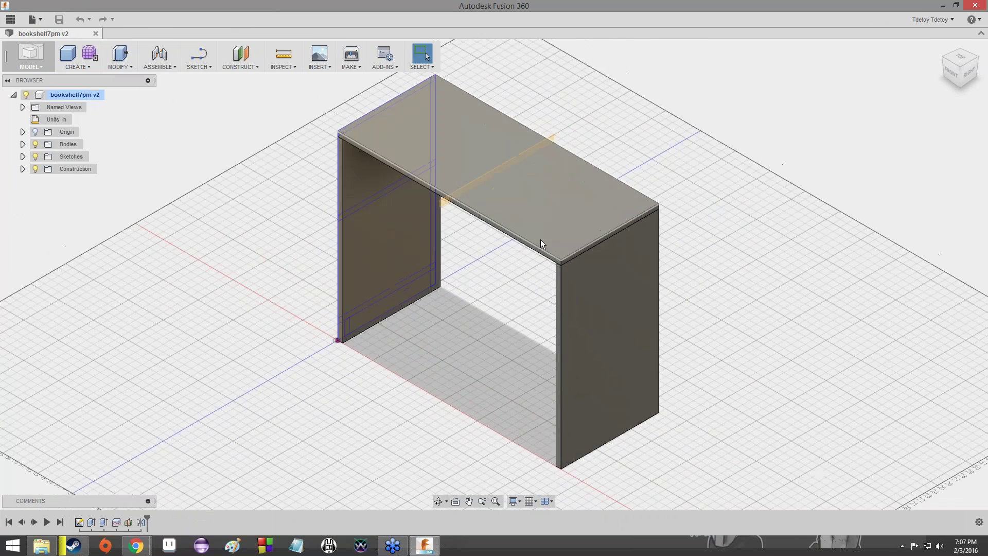
pyautogui.scroll(-6, 541, 239)
pyautogui.scroll(8, 420, 261)
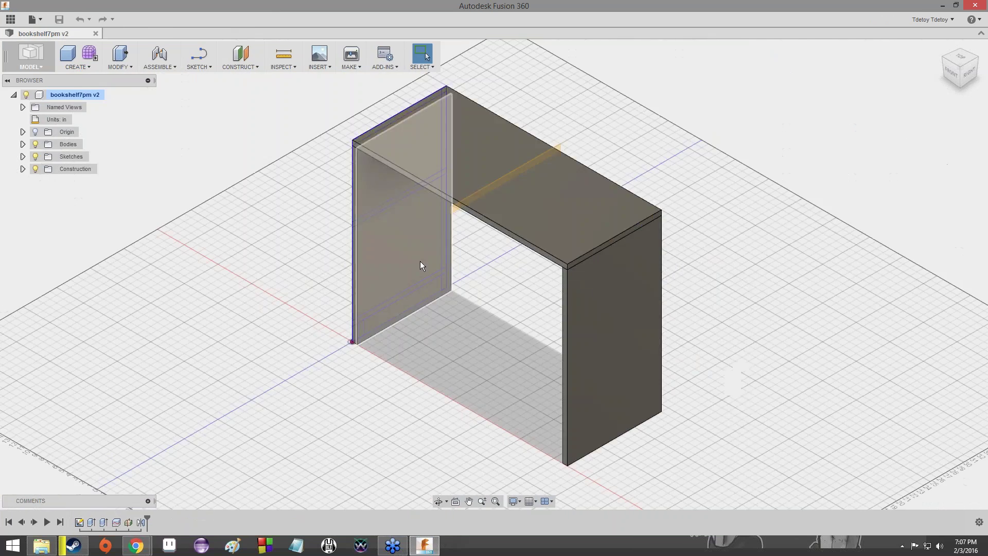
pyautogui.scroll(-6, 415, 273)
pyautogui.scroll(7, 647, 204)
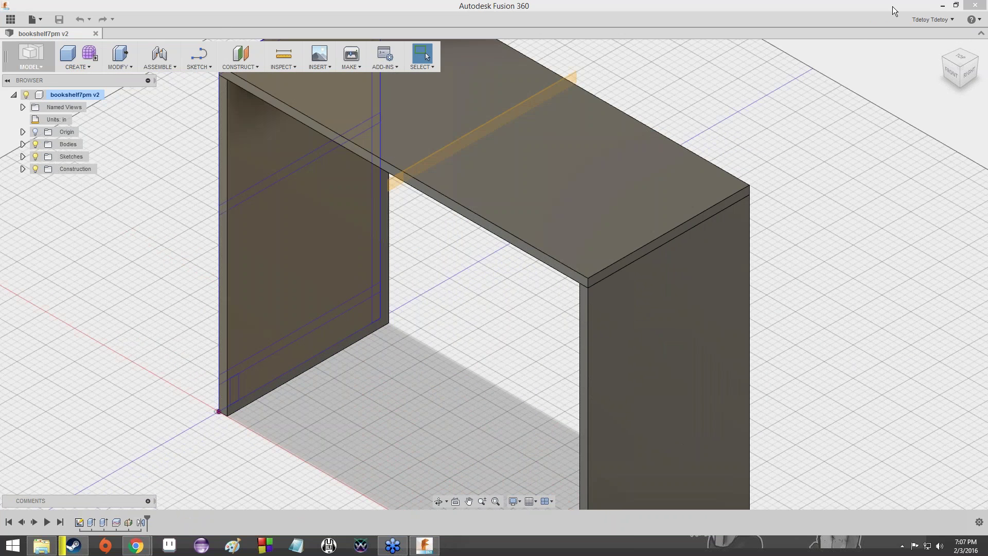
pyautogui.click(952, 72)
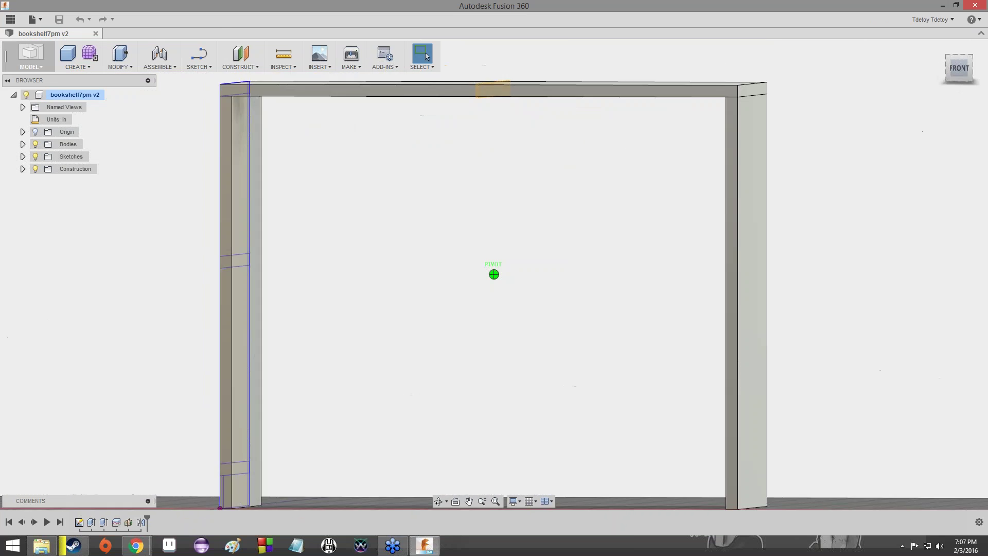
pyautogui.moveTo(952, 72)
pyautogui.mouseDown()
pyautogui.moveTo(946, 93)
pyautogui.moveTo(874, 87)
pyautogui.moveTo(852, 73)
pyautogui.moveTo(760, 86)
pyautogui.moveTo(717, 104)
pyautogui.moveTo(731, 170)
pyautogui.moveTo(772, 205)
pyautogui.moveTo(803, 154)
pyautogui.moveTo(875, 205)
pyautogui.moveTo(922, 193)
pyautogui.moveTo(955, 141)
pyautogui.moveTo(905, 309)
pyautogui.moveTo(823, 350)
pyautogui.moveTo(761, 288)
pyautogui.moveTo(772, 216)
pyautogui.moveTo(844, 102)
pyautogui.moveTo(905, 134)
pyautogui.moveTo(926, 206)
pyautogui.moveTo(874, 288)
pyautogui.moveTo(813, 319)
pyautogui.moveTo(772, 257)
pyautogui.moveTo(695, 184)
pyautogui.moveTo(747, 159)
pyautogui.moveTo(741, 113)
pyautogui.moveTo(772, 82)
pyautogui.moveTo(802, 206)
pyautogui.moveTo(731, 258)
pyautogui.mouseUp()
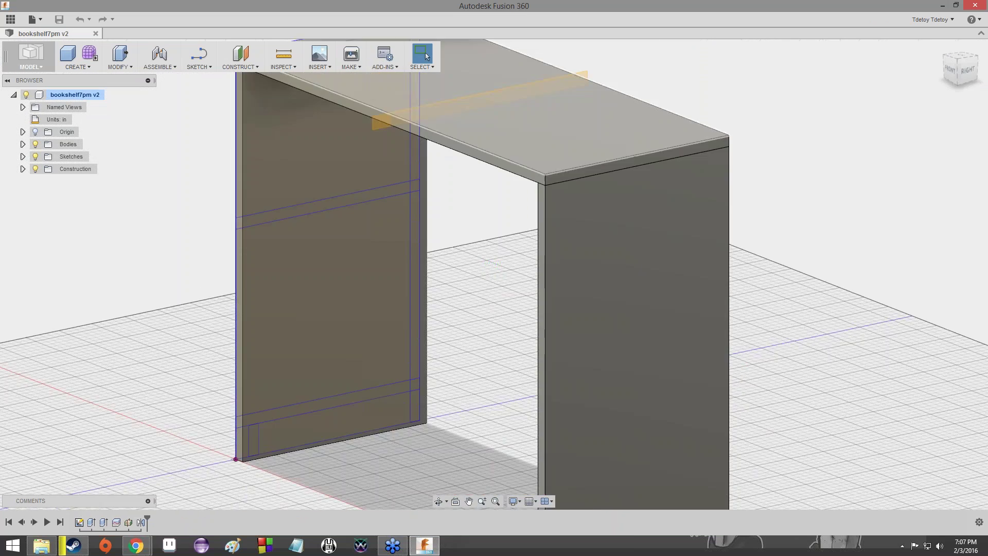
pyautogui.scroll(-5, 627, 127)
pyautogui.scroll(4, 625, 134)
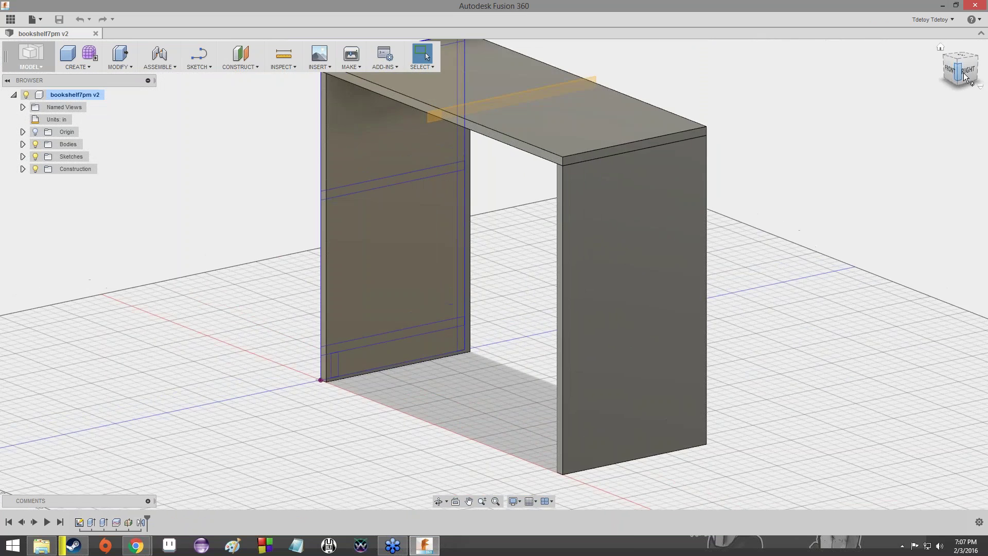
pyautogui.moveTo(965, 76); pyautogui.dragTo(941, 65)
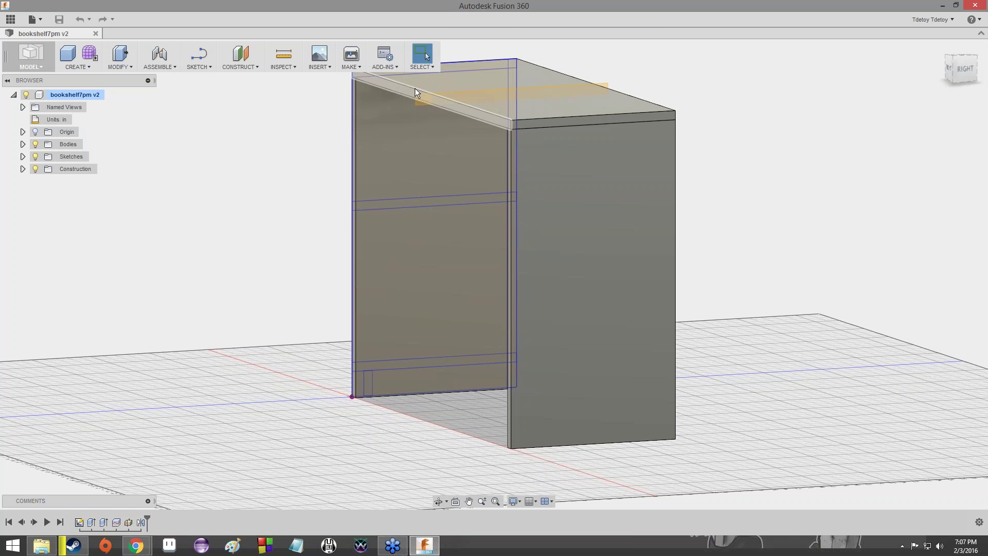
pyautogui.moveTo(967, 76)
pyautogui.mouseDown()
pyautogui.moveTo(952, 138)
pyautogui.moveTo(978, 70)
pyautogui.moveTo(972, 55)
pyautogui.moveTo(957, 68)
pyautogui.moveTo(970, 80)
pyautogui.moveTo(965, 73)
pyautogui.mouseUp()
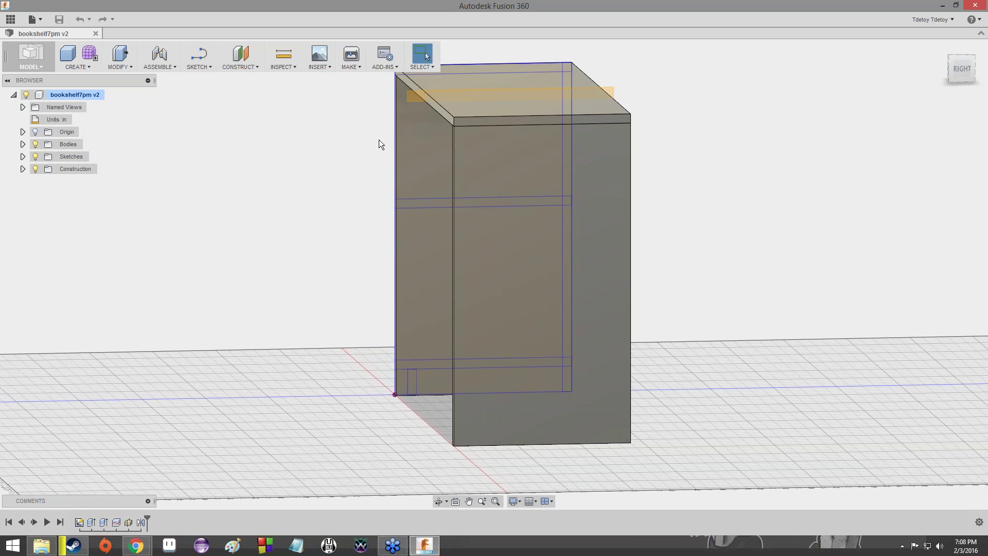
# Step: Switch to the CNC Machining/Fusion 360 presentation in Chrome and review slides 66 to 72 on creating the interior sketch and projecting lines
pyautogui.moveTo(136, 545)
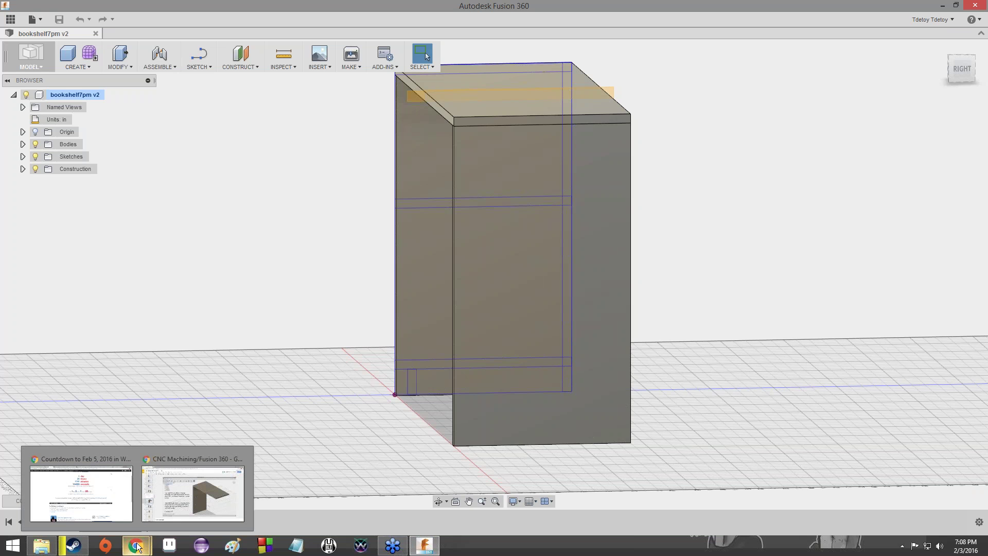
pyautogui.click(170, 498)
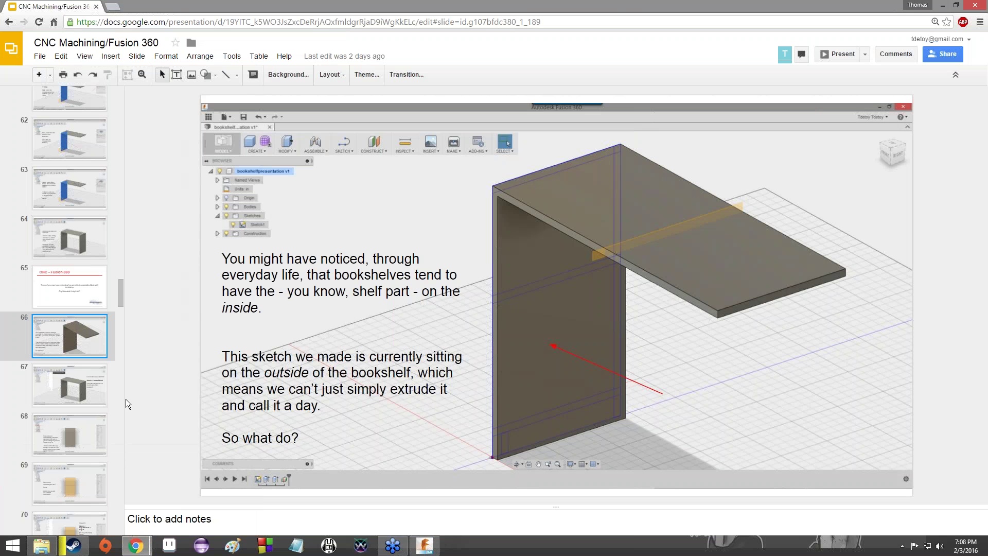
pyautogui.press('Down')
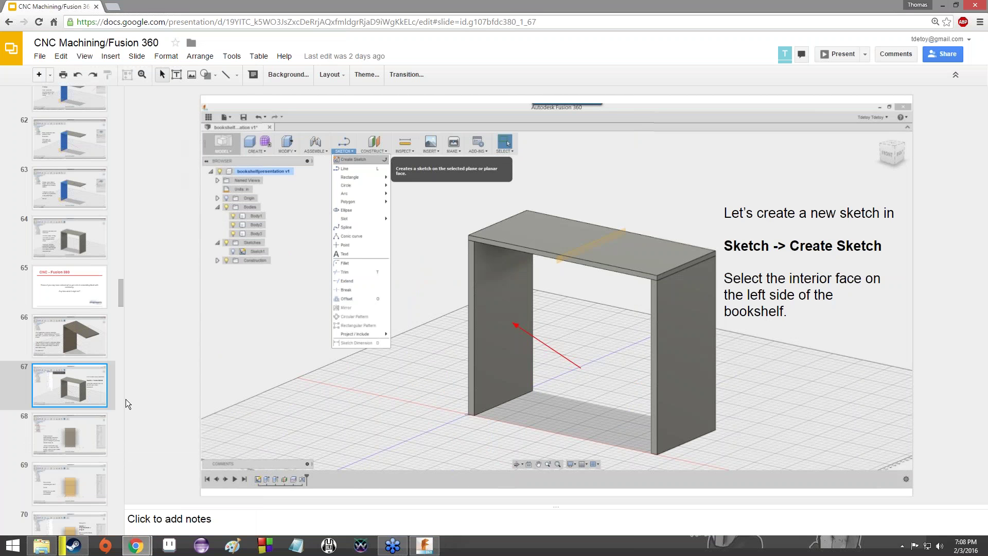
pyautogui.press('Up')
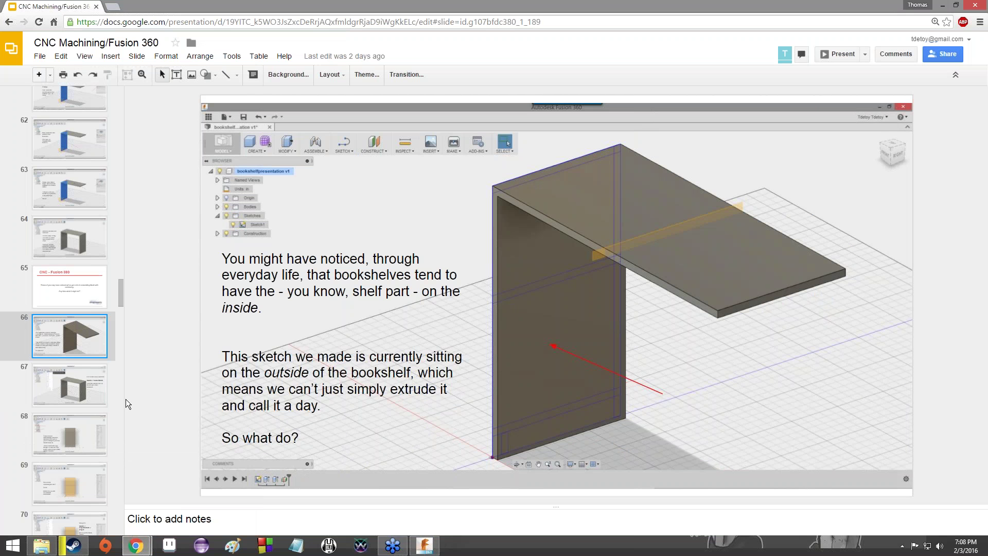
pyautogui.press('Down')
pyautogui.press('Down')
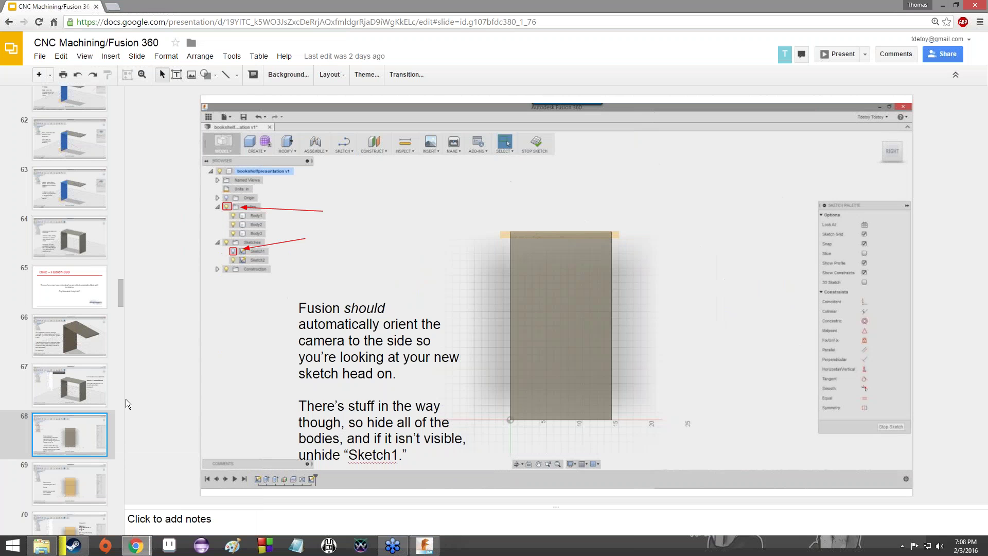
pyautogui.press('Down')
pyautogui.press('Down')
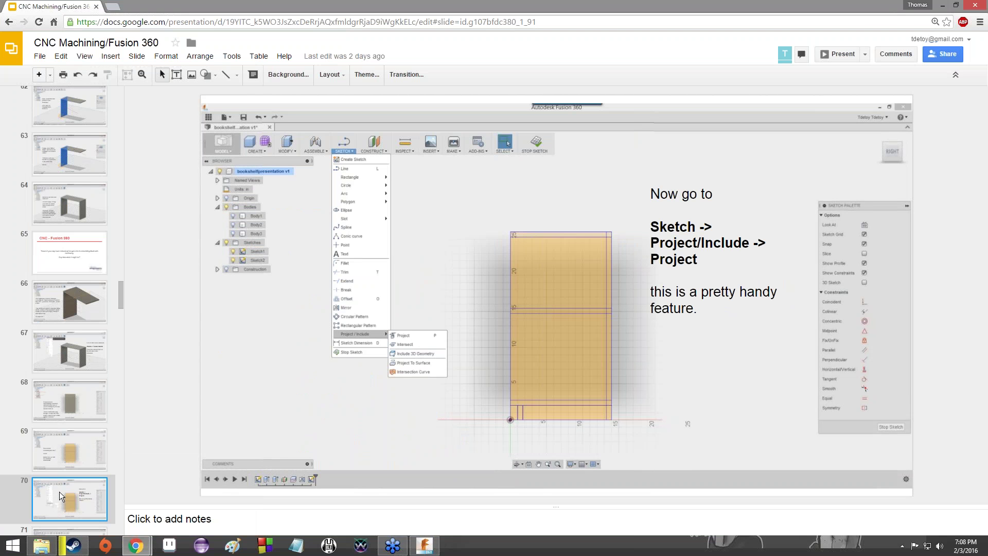
pyautogui.press('Down')
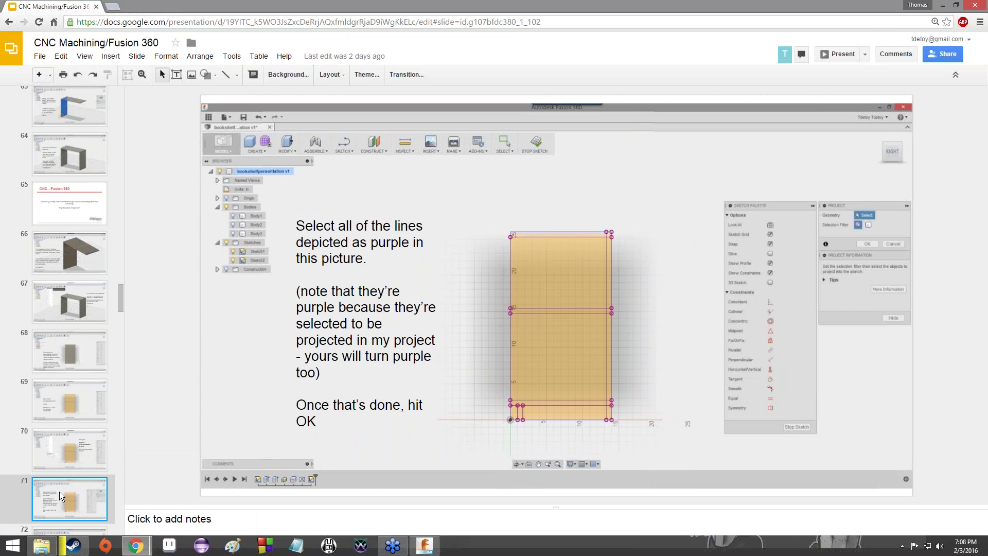
pyautogui.press('Down')
pyautogui.press('Up')
pyautogui.press('Up')
pyautogui.press('Up')
pyautogui.press('Up')
pyautogui.press('Up')
pyautogui.press('Up')
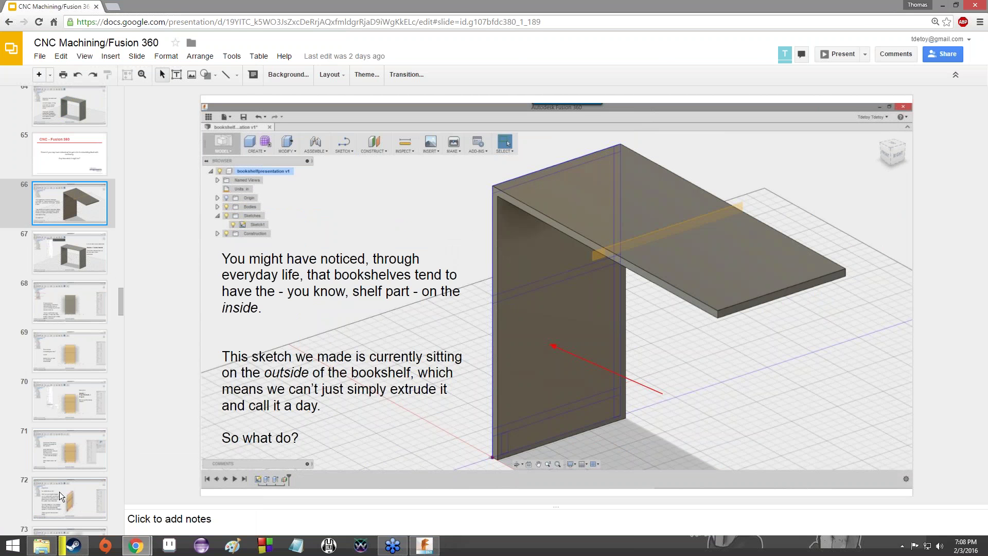
# Step: Switch back to Fusion 360 and create a sketch on the interior face of the bookshelf's left side panel
pyautogui.click(425, 546)
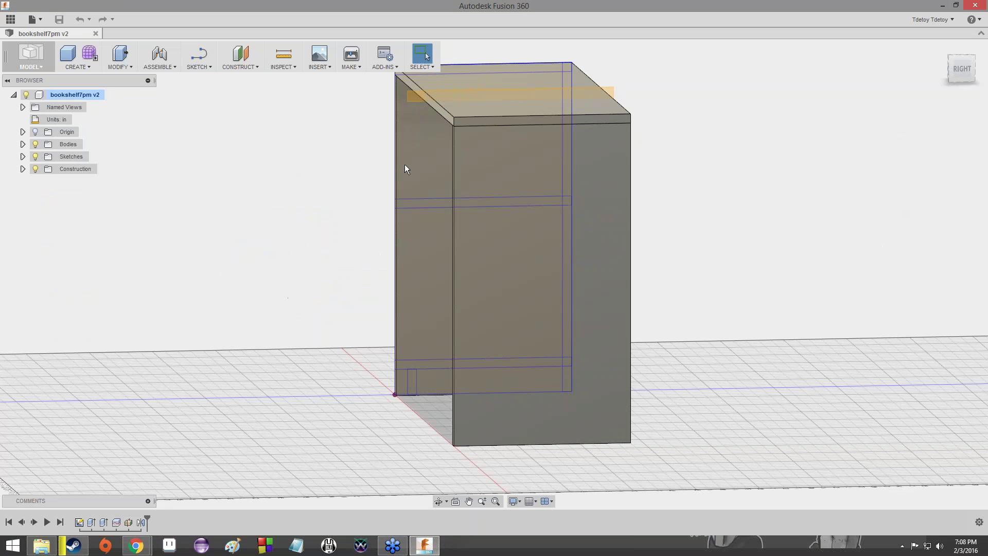
pyautogui.click(22, 144)
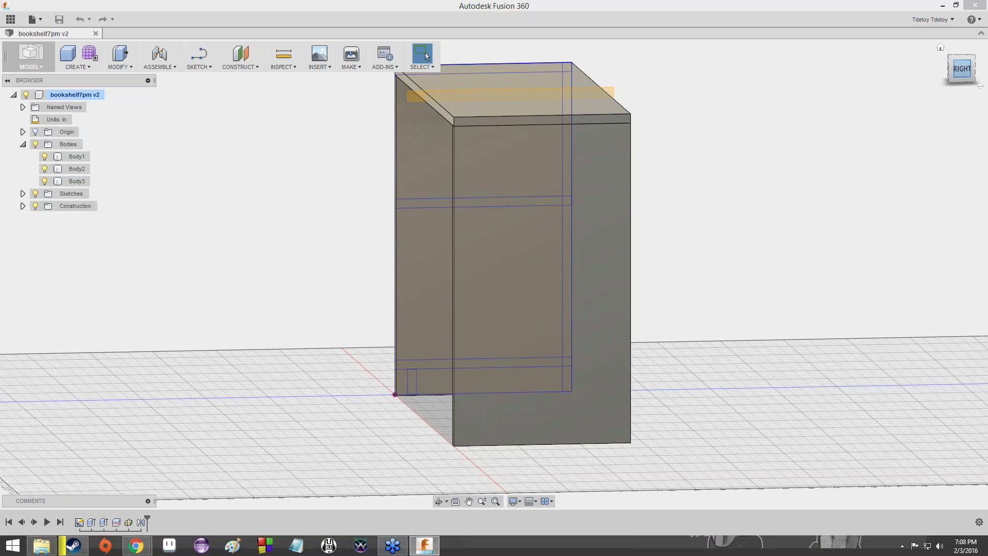
pyautogui.moveTo(967, 65)
pyautogui.mouseDown()
pyautogui.moveTo(987, 70)
pyautogui.moveTo(983, 106)
pyautogui.moveTo(980, 70)
pyautogui.mouseUp()
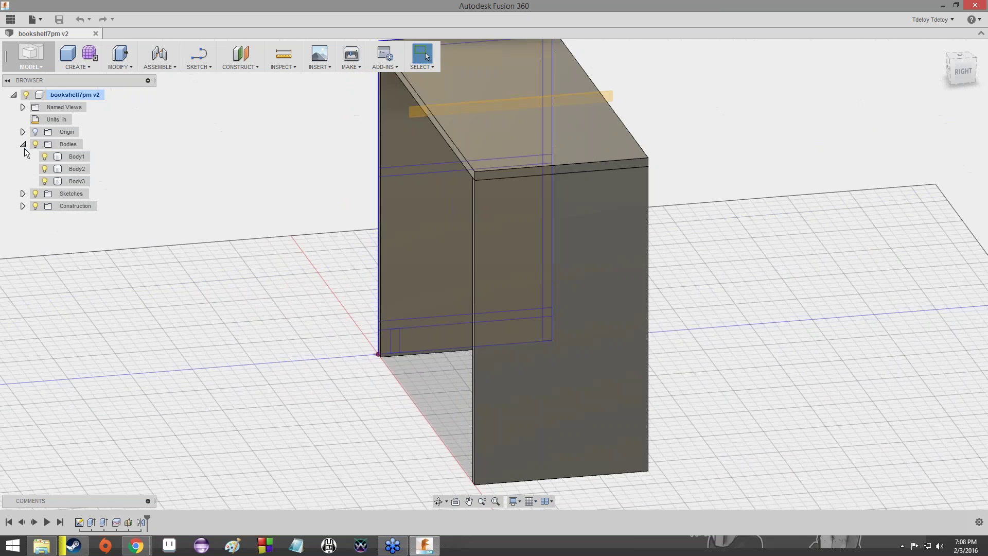
pyautogui.click(23, 146)
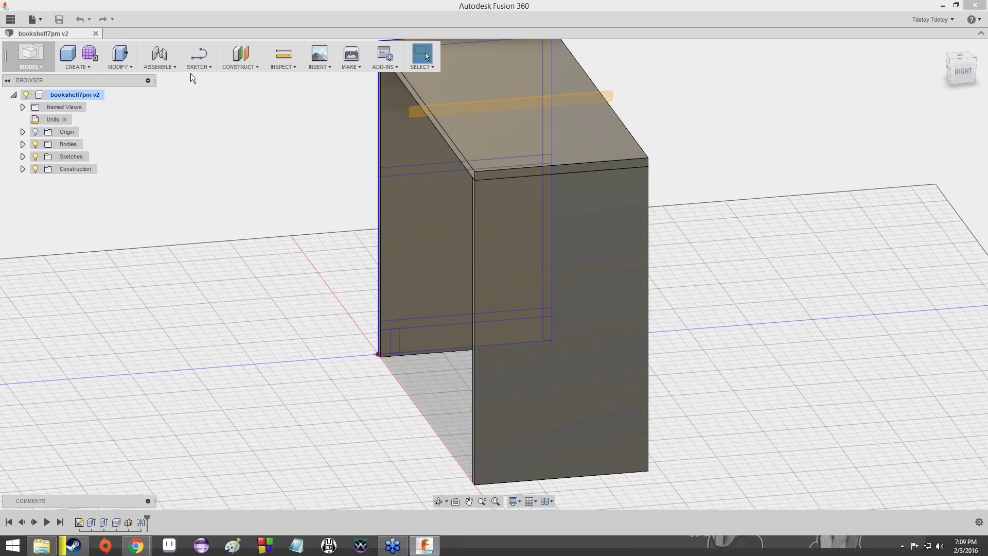
pyautogui.click(203, 67)
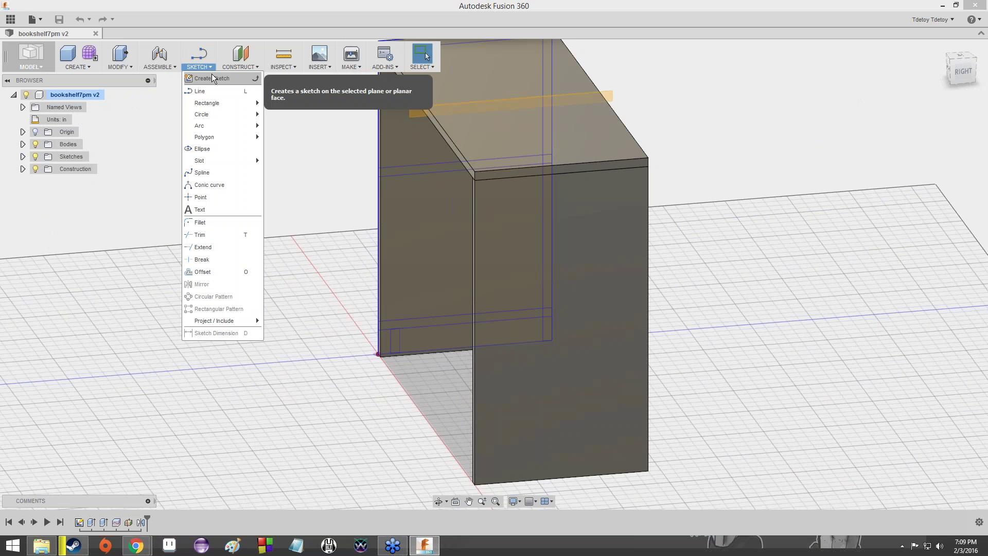
pyautogui.click(212, 78)
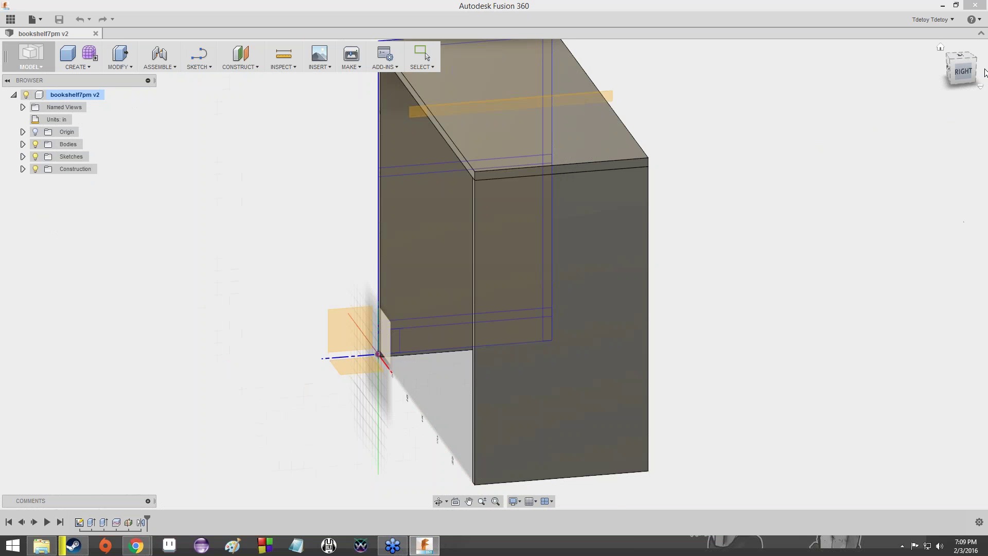
pyautogui.moveTo(494, 274)
pyautogui.keyDown('shift'); pyautogui.mouseDown(button='middle')
pyautogui.moveTo(566, 216)
pyautogui.moveTo(504, 191)
pyautogui.moveTo(329, 183)
pyautogui.moveTo(304, 114)
pyautogui.moveTo(437, 129)
pyautogui.moveTo(474, 190)
pyautogui.moveTo(437, 237)
pyautogui.moveTo(344, 206)
pyautogui.moveTo(358, 133)
pyautogui.moveTo(452, 155)
pyautogui.moveTo(442, 221)
pyautogui.moveTo(365, 210)
pyautogui.moveTo(345, 185)
pyautogui.moveTo(299, 206)
pyautogui.moveTo(391, 309)
pyautogui.moveTo(492, 456)
pyautogui.mouseUp(button='middle'); pyautogui.keyUp('shift')
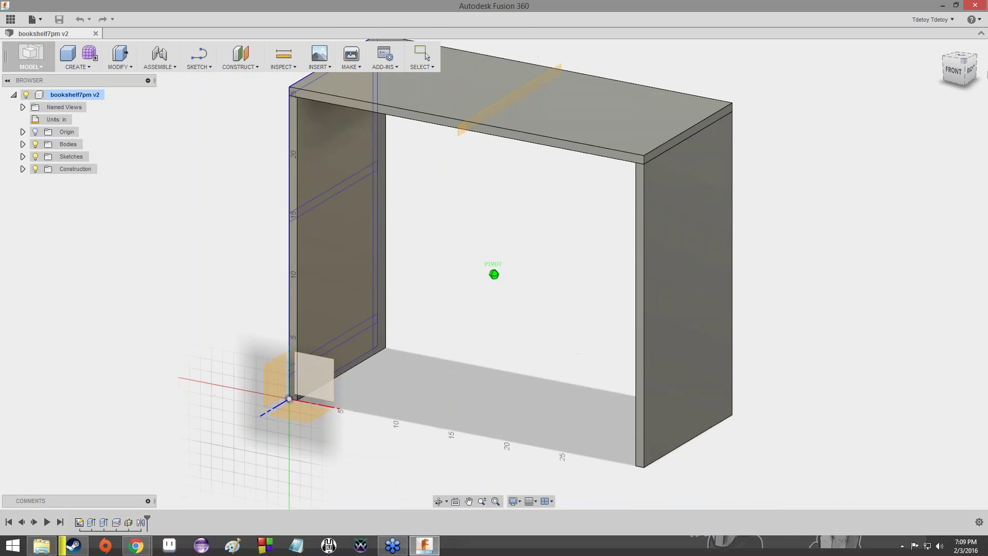
pyautogui.click(953, 70)
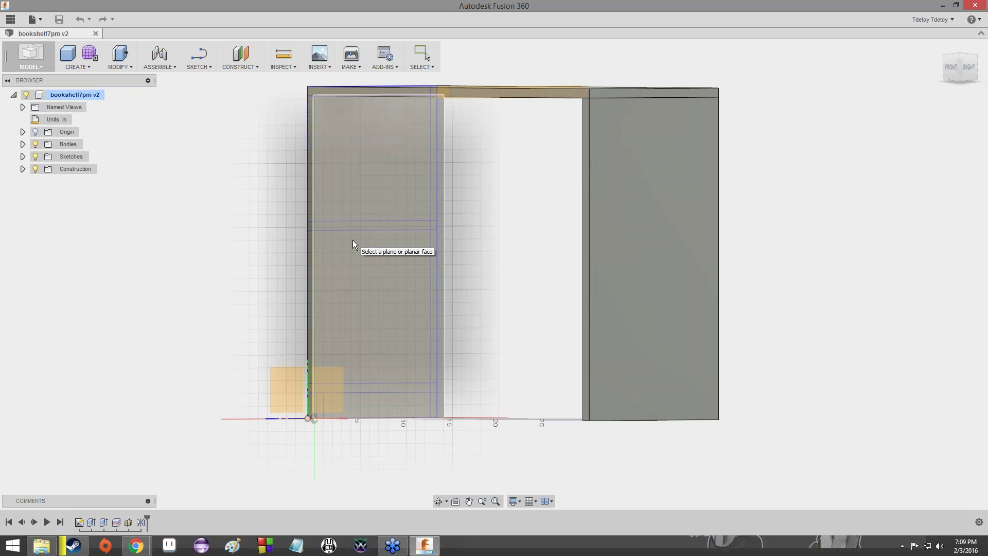
pyautogui.moveTo(966, 70)
pyautogui.mouseDown()
pyautogui.moveTo(982, 73)
pyautogui.moveTo(960, 76)
pyautogui.moveTo(986, 69)
pyautogui.moveTo(975, 72)
pyautogui.mouseUp()
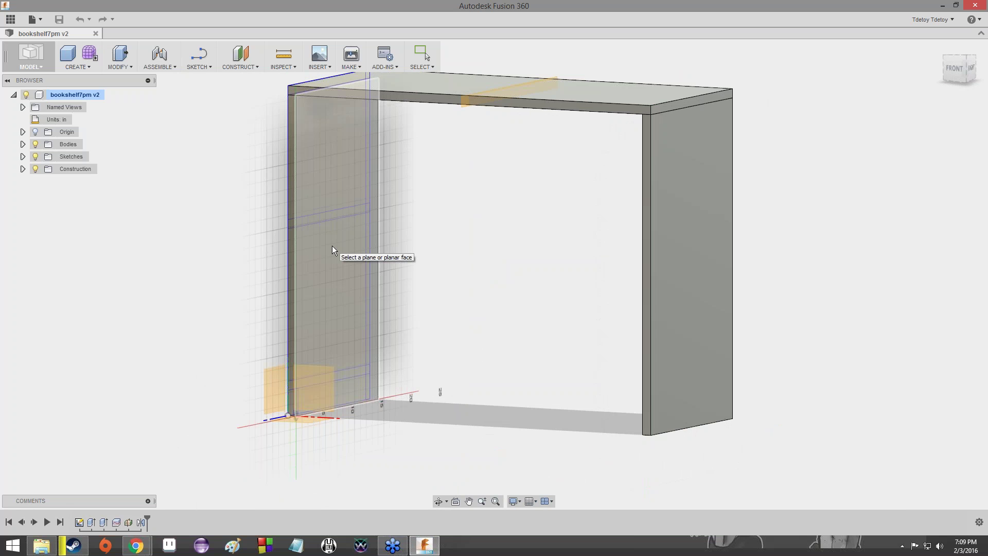
pyautogui.click(332, 246)
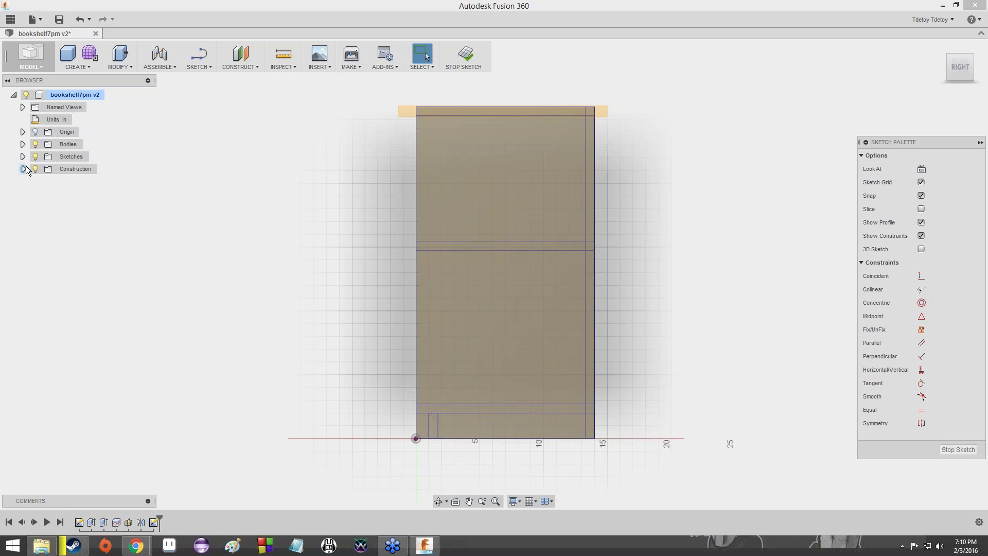
# Step: Hide Body1, Body2 and Body3 to clear the view of the sketch lines
pyautogui.click(23, 144)
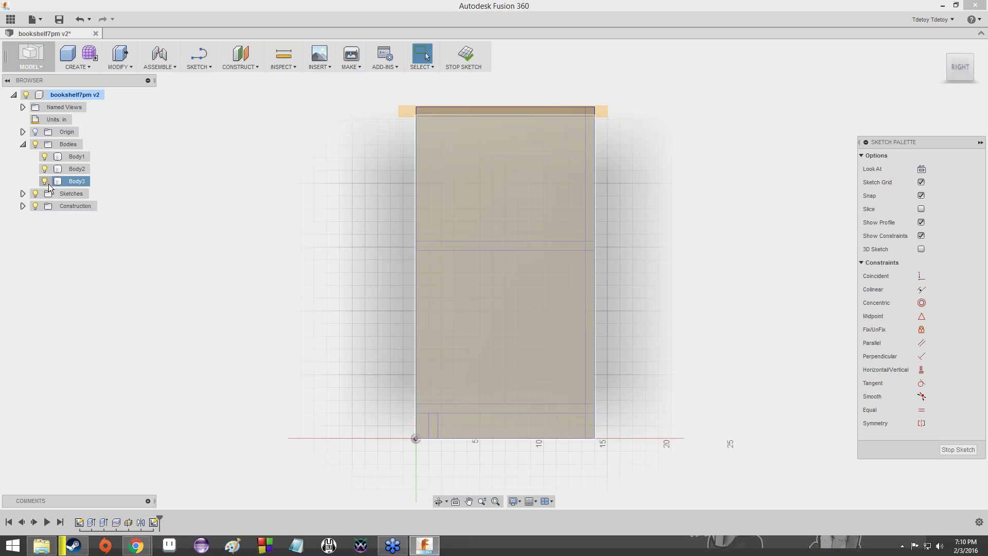
pyautogui.click(48, 184)
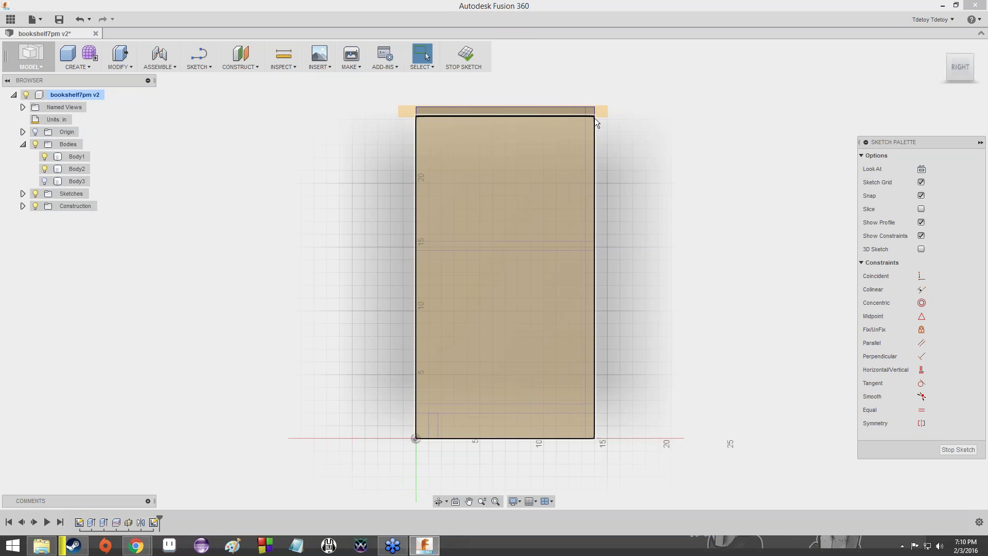
pyautogui.click(45, 156)
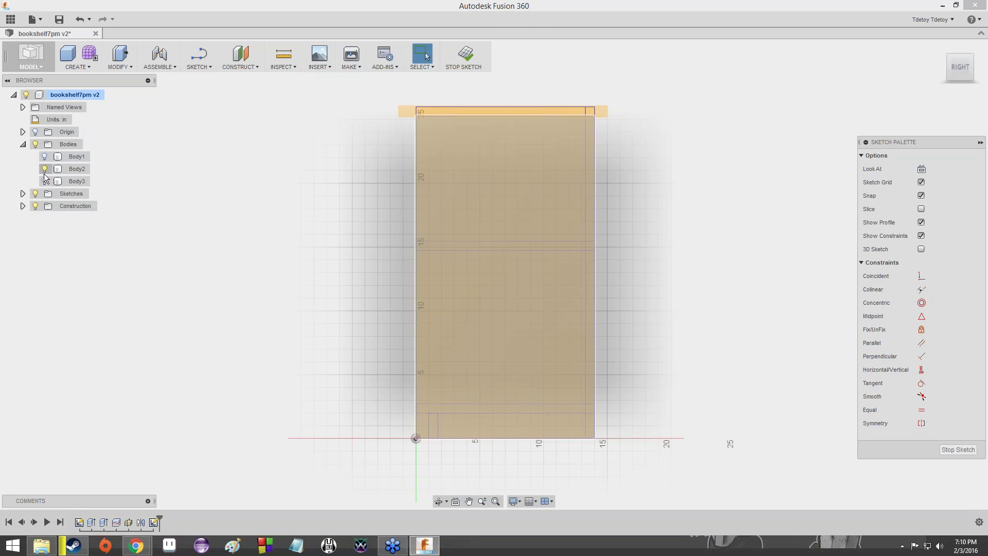
pyautogui.click(45, 170)
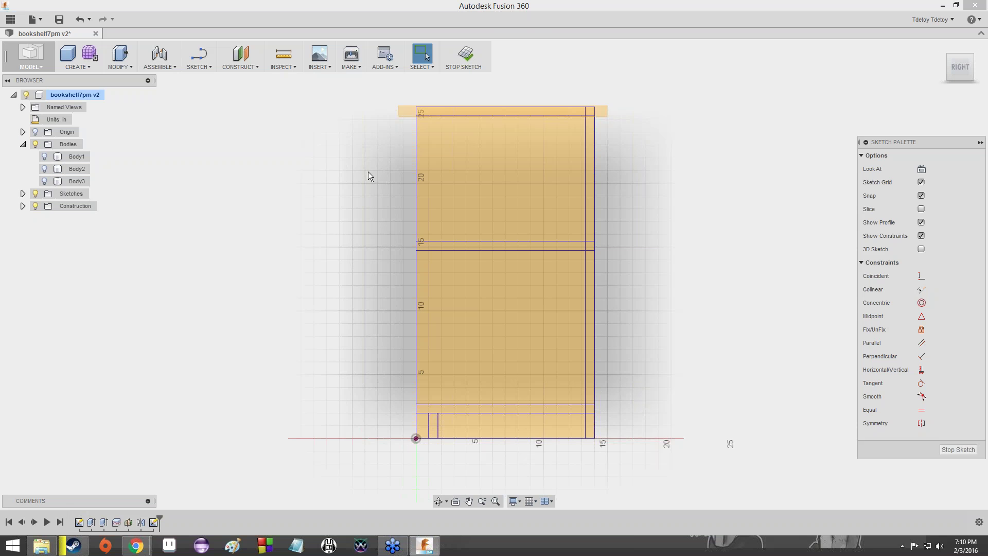
# Step: Hide the construction plane Plane1 and collapse the Construction and Bodies folders
pyautogui.click(23, 206)
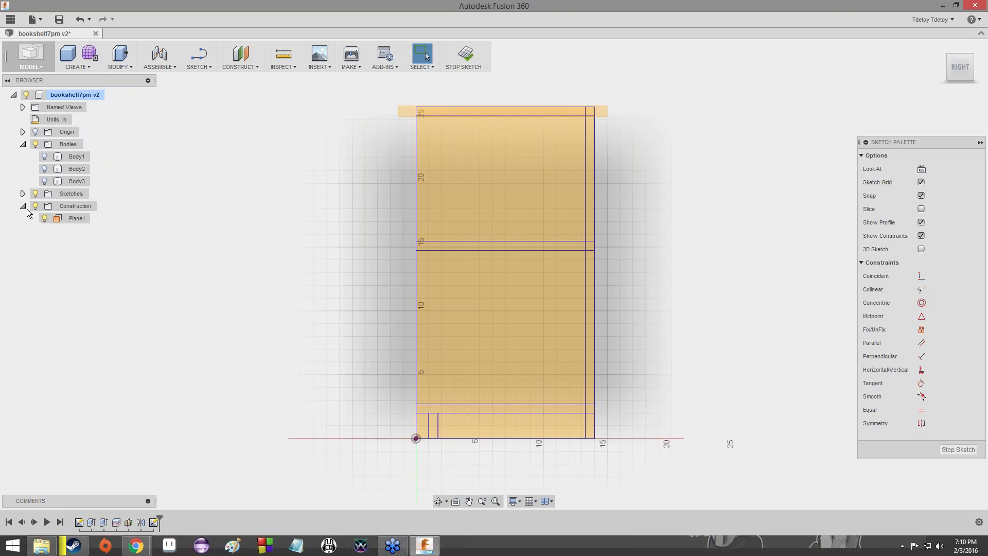
pyautogui.click(44, 219)
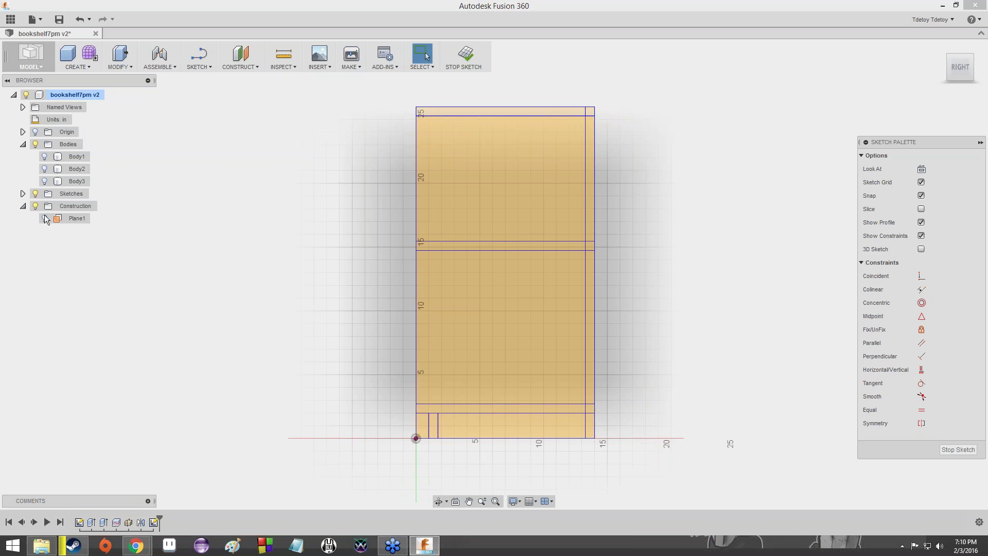
pyautogui.click(24, 205)
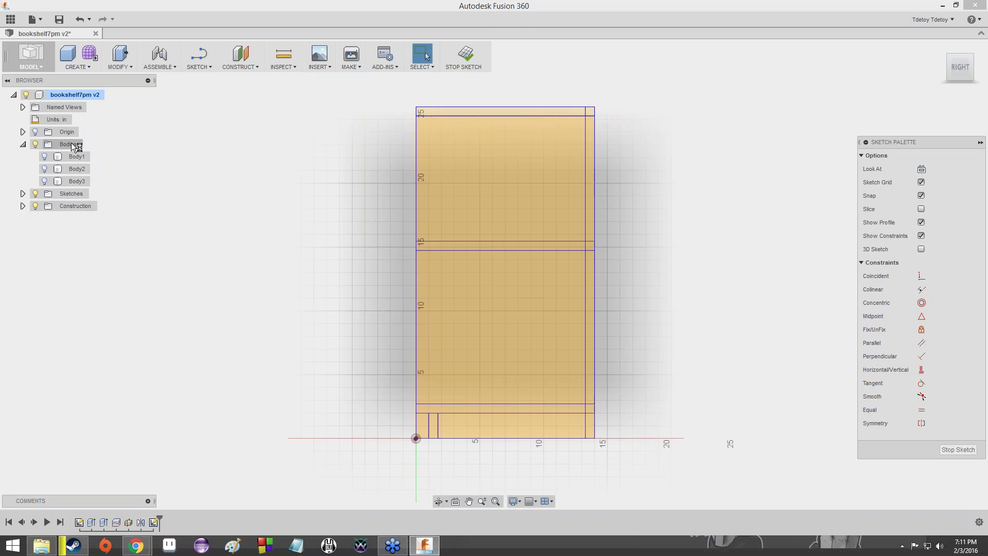
pyautogui.click(23, 144)
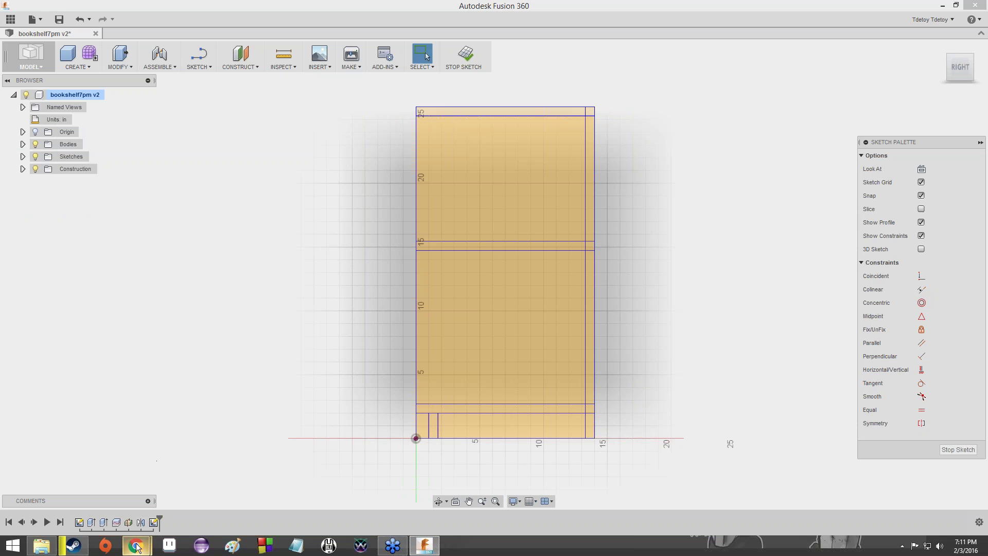
# Step: Switch to the CNC Machining/Fusion 360 presentation in Chrome and review slides 69 and 70 on projecting the underlying sketch
pyautogui.moveTo(136, 545)
pyautogui.click(186, 502)
pyautogui.click(50, 304)
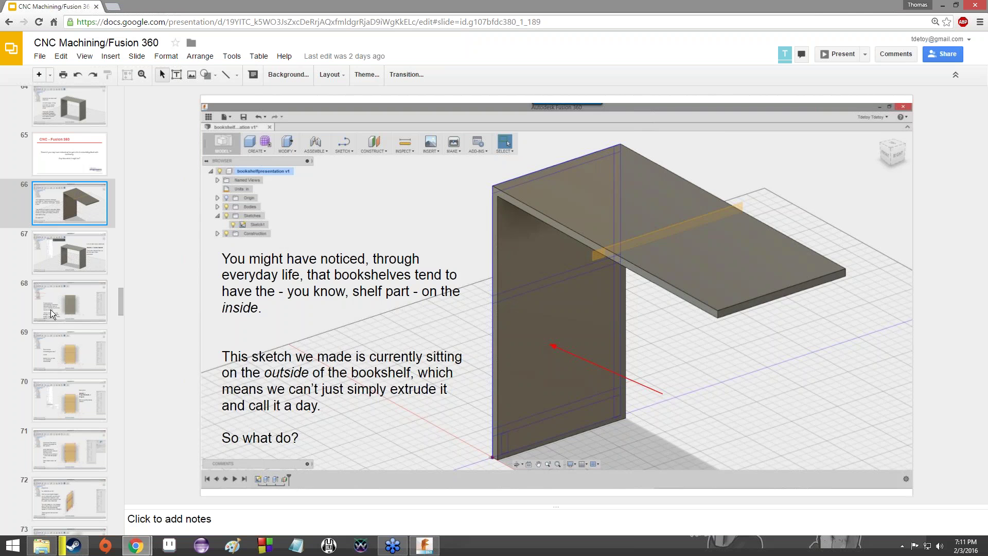
pyautogui.click(56, 353)
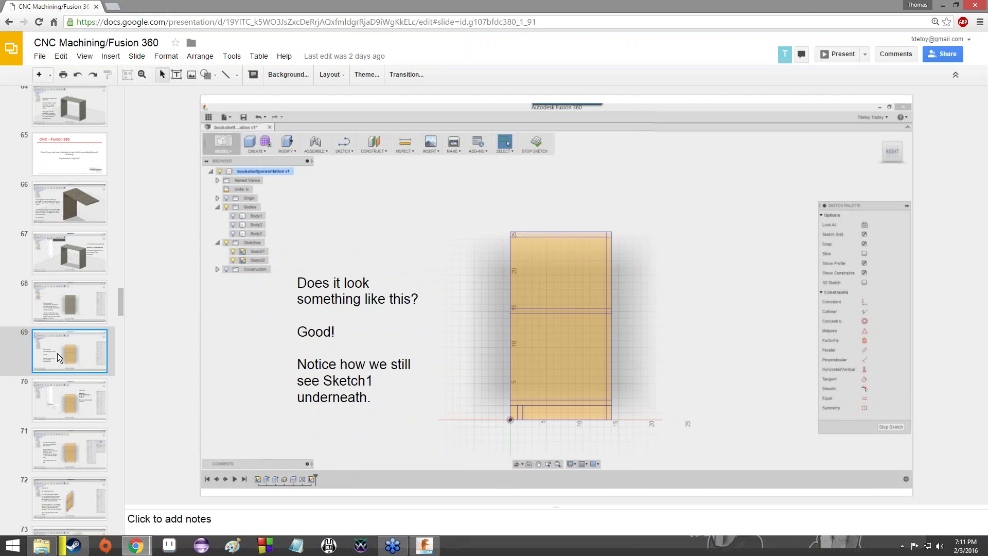
pyautogui.press('Down')
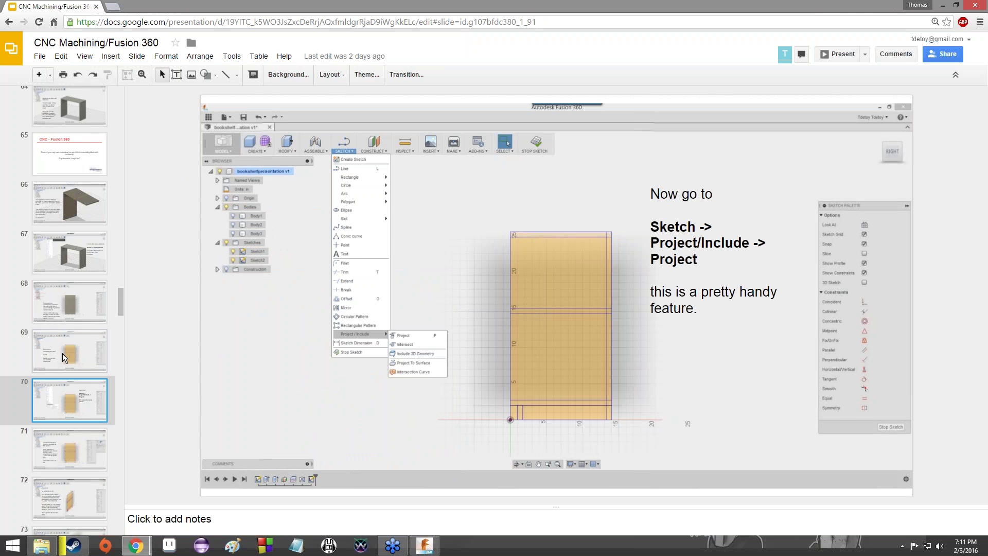
# Step: Switch back to Fusion 360 and start the Project command in the interior sketch
pyautogui.click(425, 546)
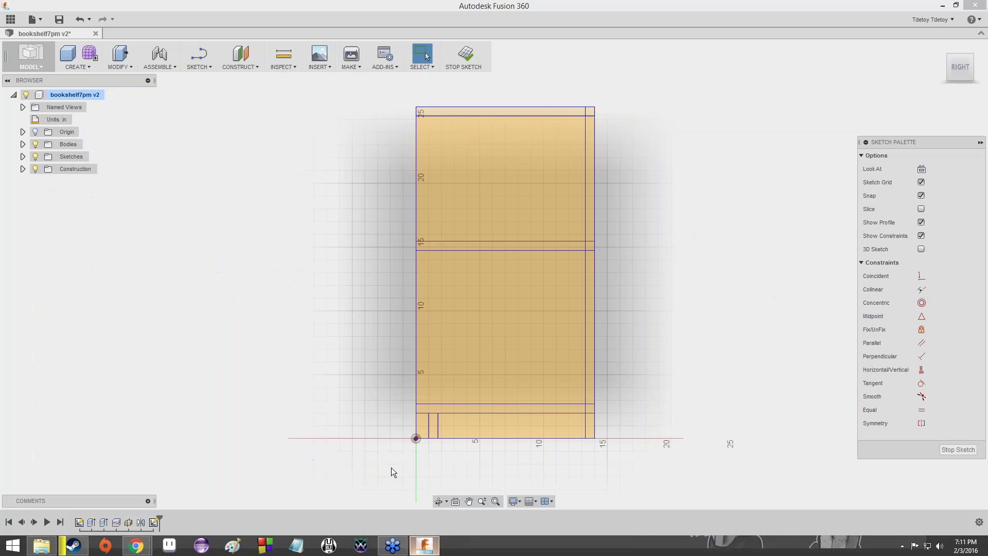
pyautogui.click(191, 71)
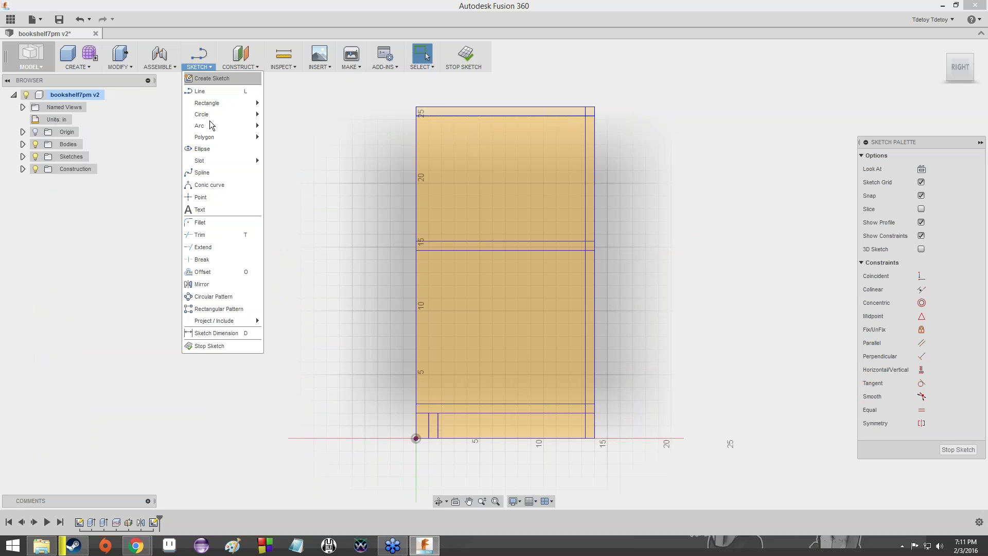
pyautogui.moveTo(224, 321)
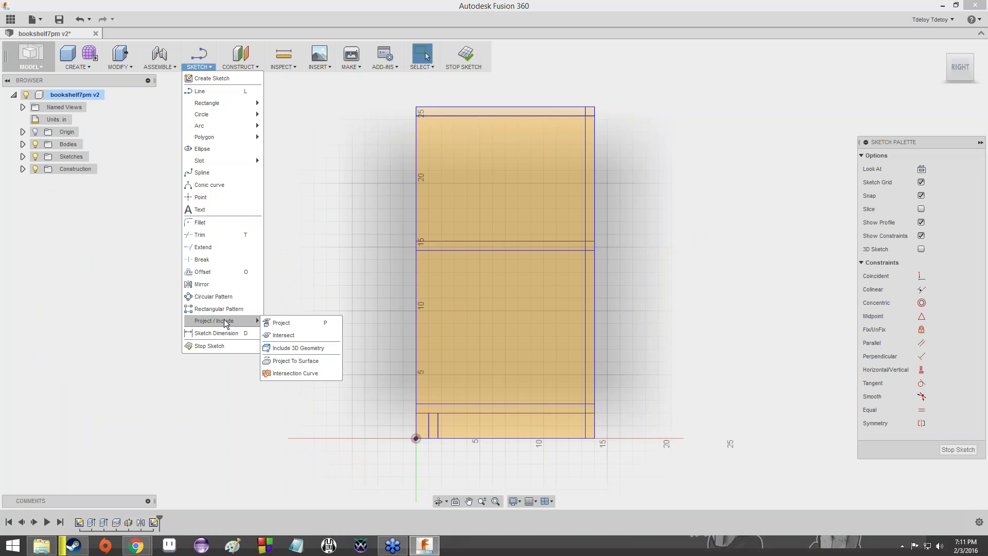
pyautogui.click(270, 325)
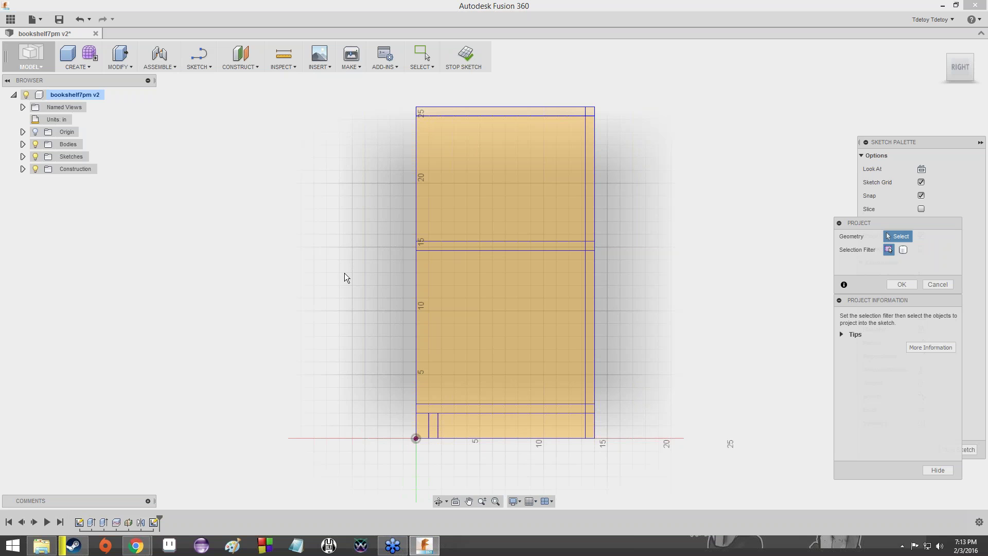
# Step: Switch to the presentation in Chrome and read slide 71 on which sketch lines to project
pyautogui.moveTo(149, 548)
pyautogui.click(169, 505)
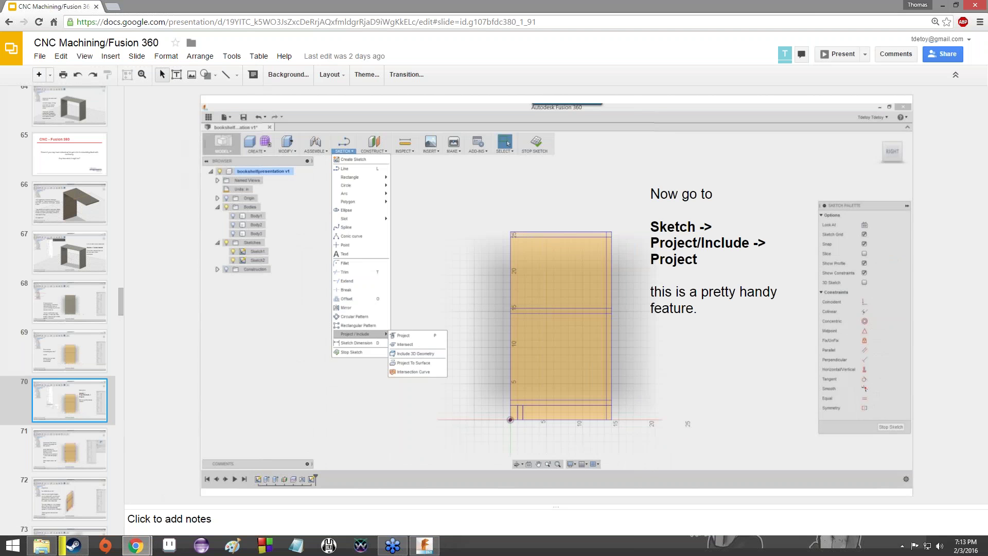
pyautogui.click(69, 448)
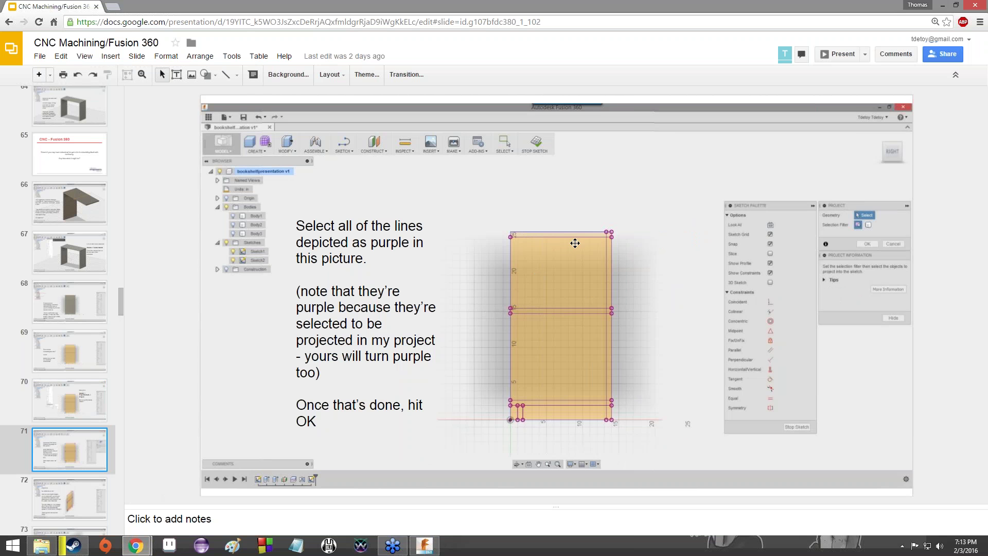
# Step: Back in Fusion 360, select the line below the top edge, both back verticals, all shelf lines and the two short base verticals for projection
pyautogui.click(425, 546)
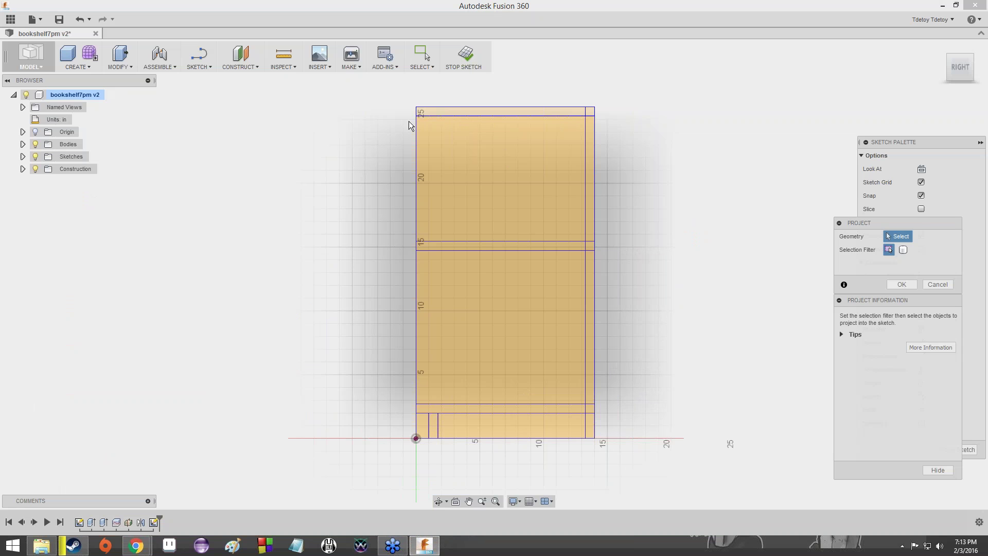
pyautogui.click(427, 117)
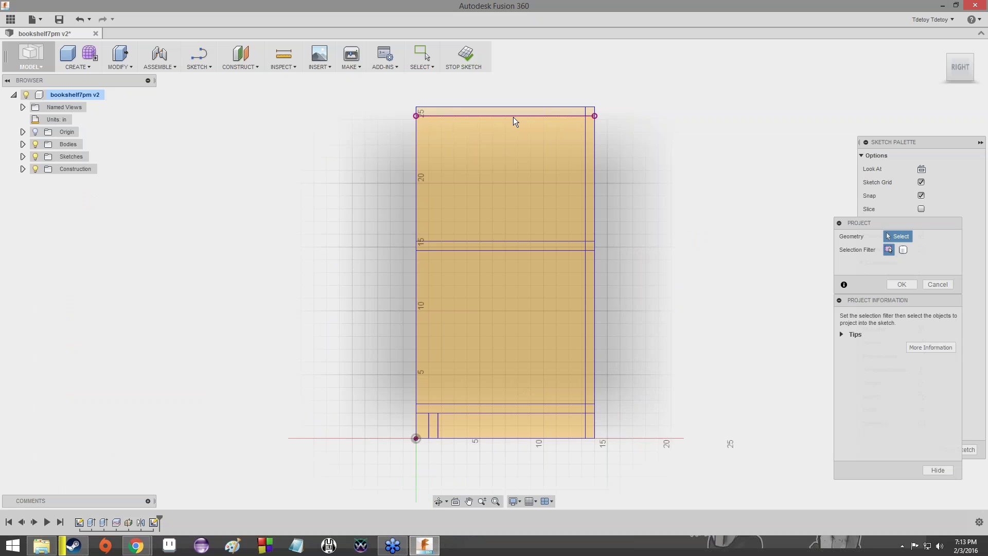
pyautogui.click(584, 146)
pyautogui.click(595, 150)
pyautogui.click(505, 242)
pyautogui.click(503, 250)
pyautogui.click(493, 405)
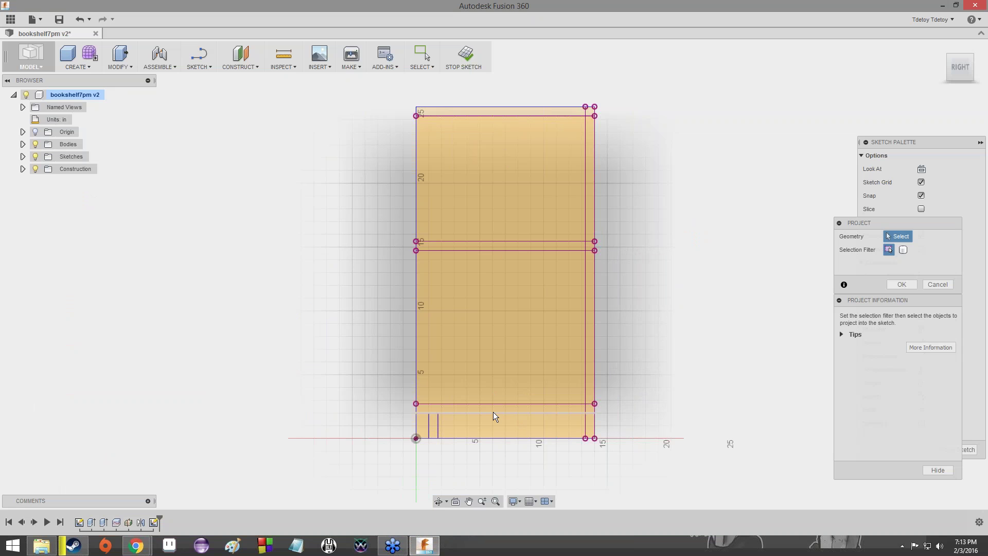
pyautogui.click(492, 412)
# Step: Check the selected lines against slide 71 of the presentation in Chrome and return to Fusion 360
pyautogui.moveTo(136, 545)
pyautogui.click(174, 502)
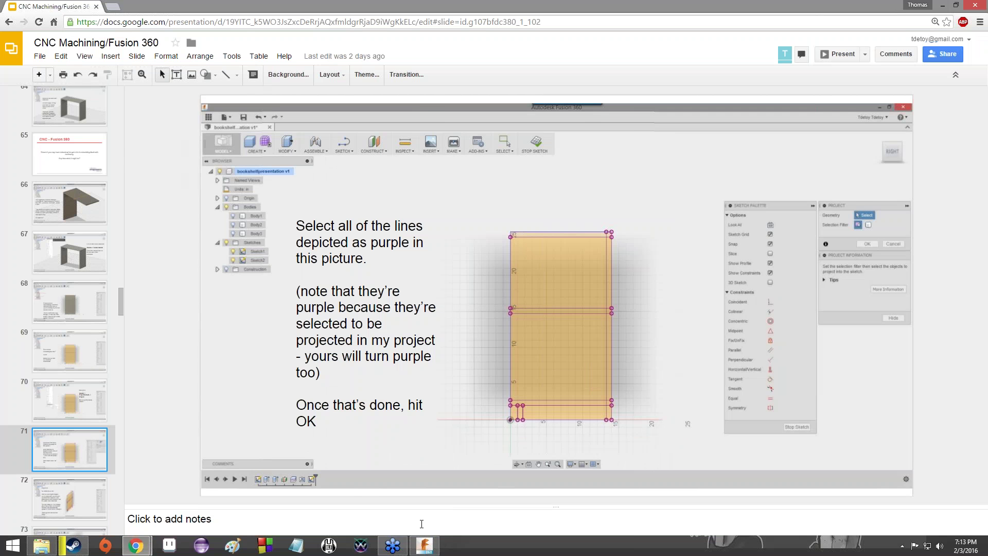
pyautogui.click(424, 544)
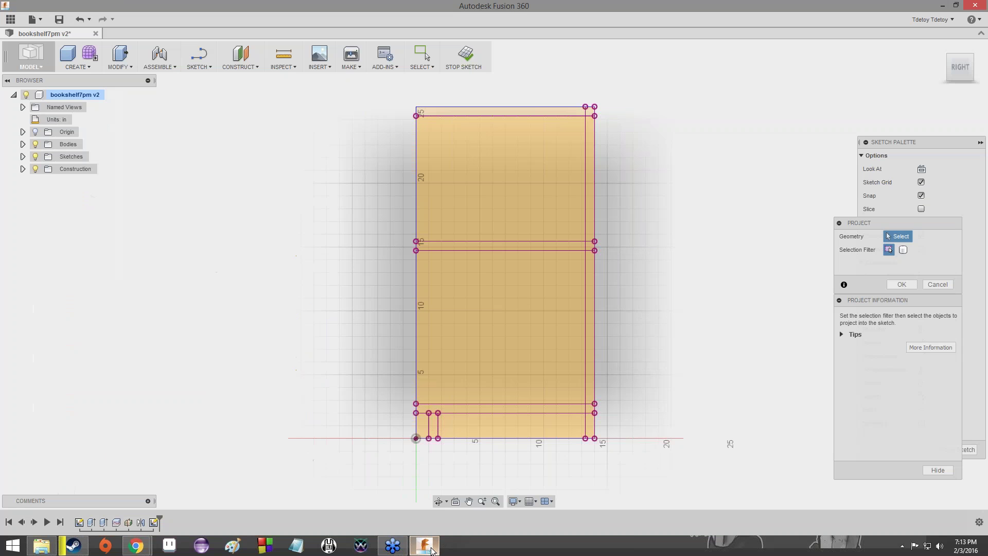
pyautogui.click(595, 227)
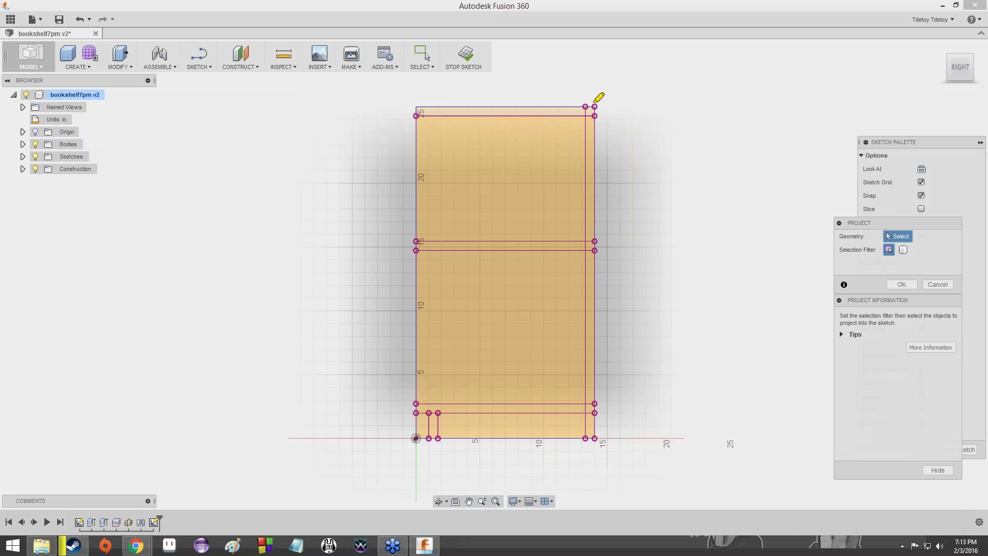
pyautogui.moveTo(597, 106)
pyautogui.mouseDown()
pyautogui.moveTo(598, 432)
pyautogui.moveTo(587, 438)
pyautogui.moveTo(583, 107)
pyautogui.mouseUp()
pyautogui.moveTo(415, 116); pyautogui.dragTo(599, 118)
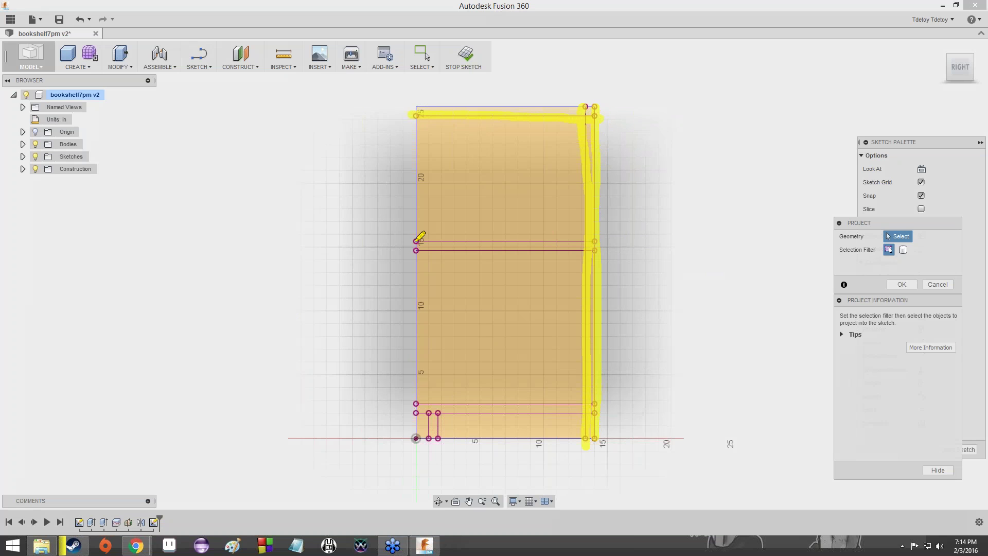
pyautogui.moveTo(416, 240)
pyautogui.mouseDown()
pyautogui.moveTo(602, 240)
pyautogui.moveTo(424, 250)
pyautogui.moveTo(602, 251)
pyautogui.mouseUp()
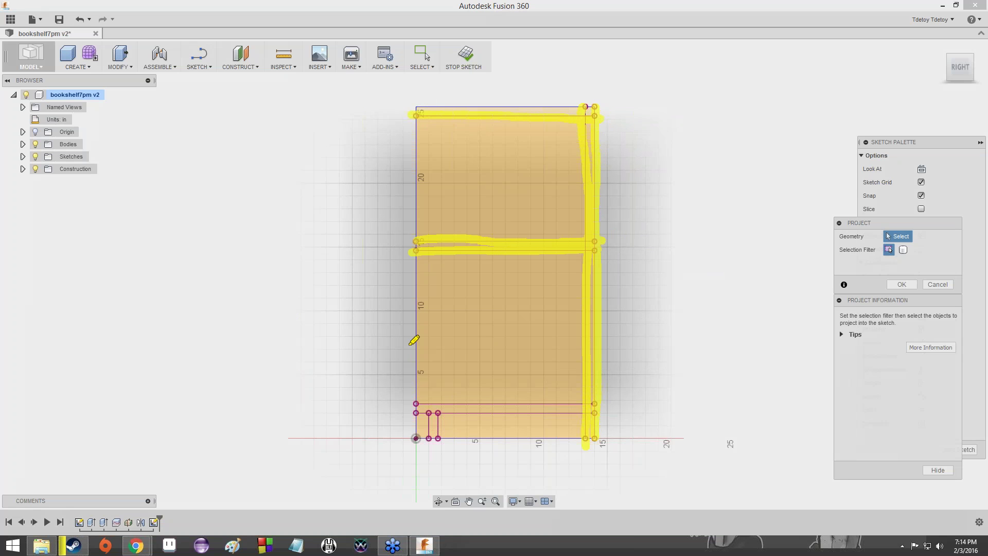
pyautogui.moveTo(415, 403); pyautogui.dragTo(602, 403)
pyautogui.moveTo(415, 413)
pyautogui.mouseDown()
pyautogui.moveTo(602, 413)
pyautogui.moveTo(438, 427)
pyautogui.moveTo(428, 441)
pyautogui.mouseUp()
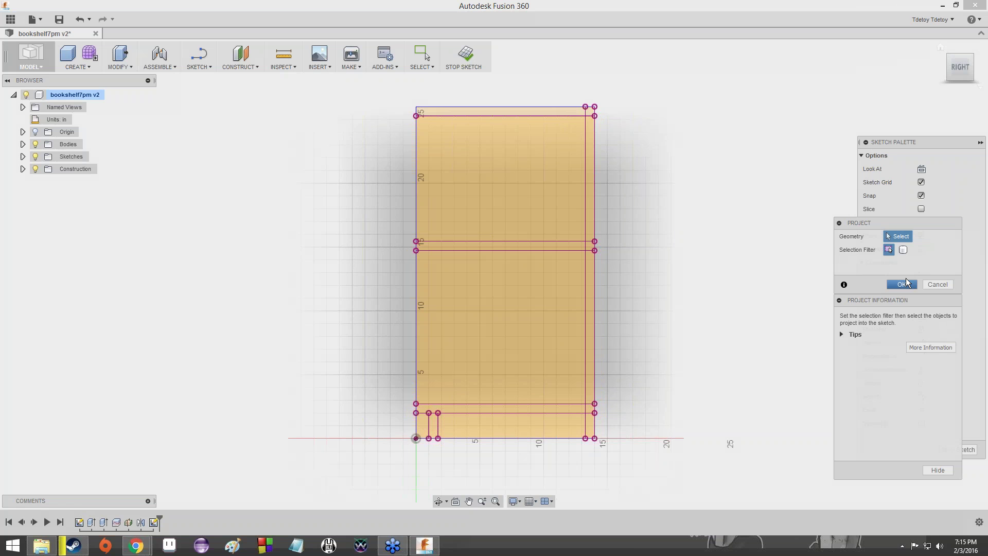
# Step: Complete the projection of the selected lines onto the interior sketch
pyautogui.moveTo(913, 229)
pyautogui.mouseDown()
pyautogui.moveTo(964, 232)
pyautogui.moveTo(975, 247)
pyautogui.moveTo(934, 230)
pyautogui.mouseUp()
pyautogui.click(923, 286)
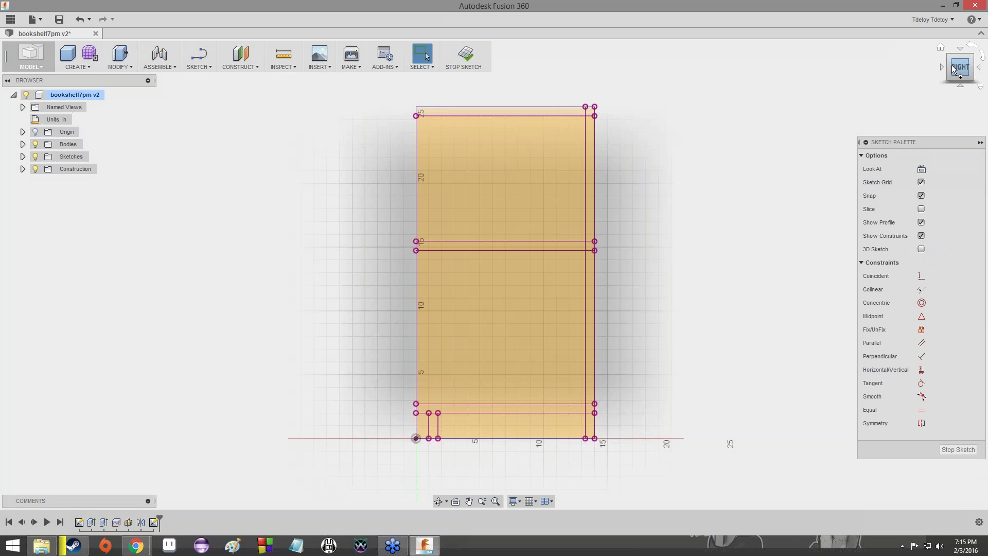
# Step: Examine the projected lines from several angles, comparing their plane with that of the original outside sketch
pyautogui.moveTo(953, 70)
pyautogui.mouseDown()
pyautogui.moveTo(981, 88)
pyautogui.moveTo(979, 107)
pyautogui.moveTo(979, 63)
pyautogui.mouseUp()
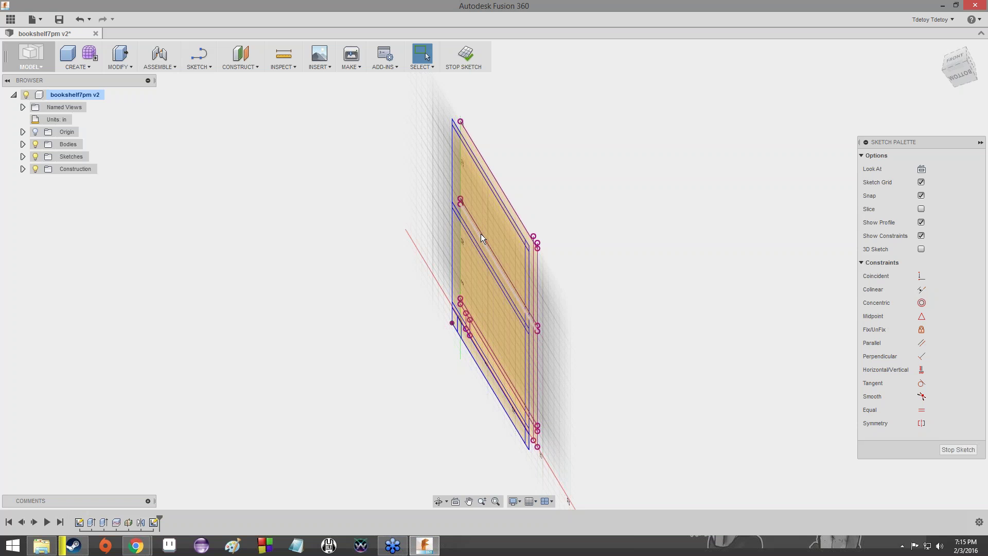
pyautogui.moveTo(974, 71)
pyautogui.mouseDown()
pyautogui.moveTo(940, 99)
pyautogui.moveTo(913, 149)
pyautogui.moveTo(885, 112)
pyautogui.mouseUp()
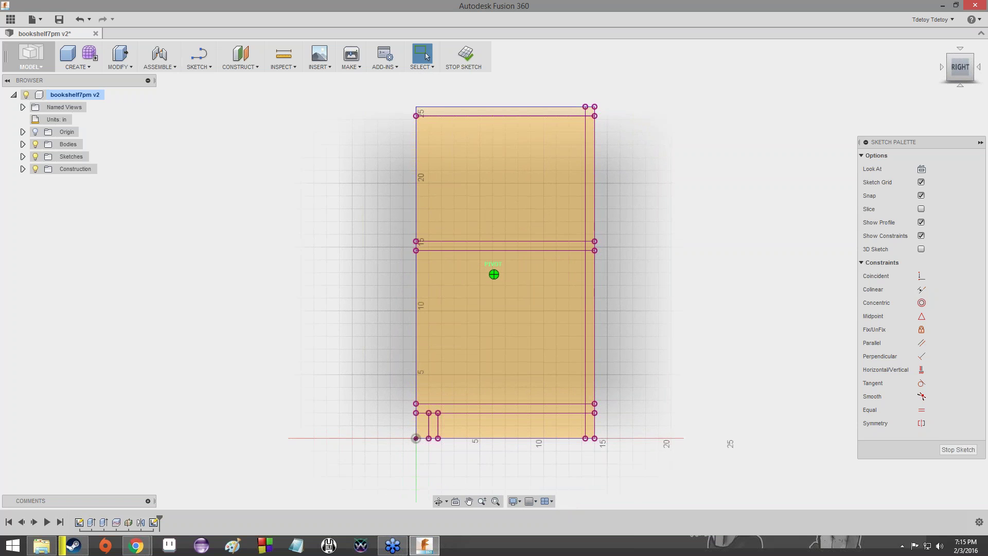
pyautogui.moveTo(960, 67); pyautogui.dragTo(982, 83)
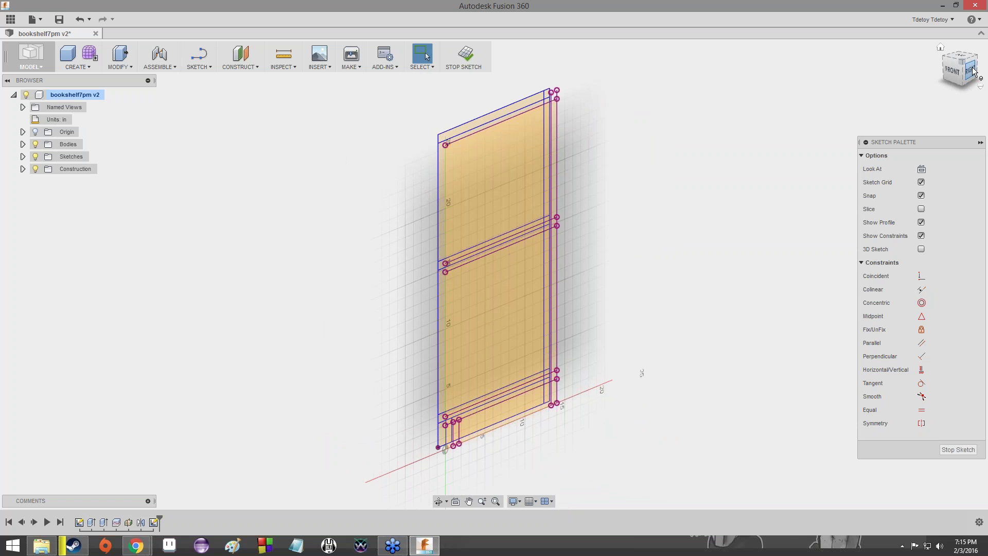
pyautogui.moveTo(969, 67)
pyautogui.mouseDown()
pyautogui.moveTo(917, 84)
pyautogui.moveTo(857, 57)
pyautogui.moveTo(854, 93)
pyautogui.mouseUp()
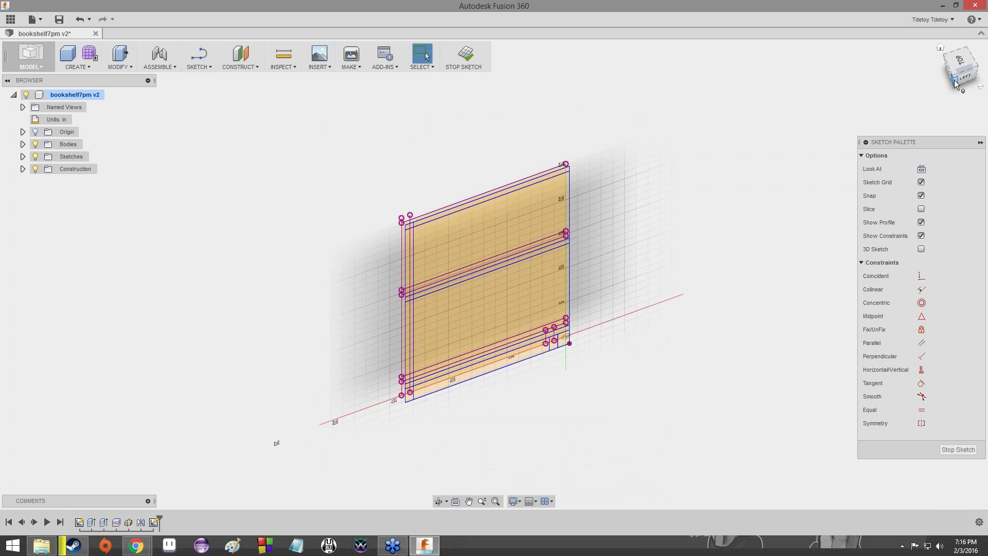
pyautogui.moveTo(954, 83); pyautogui.dragTo(986, 70)
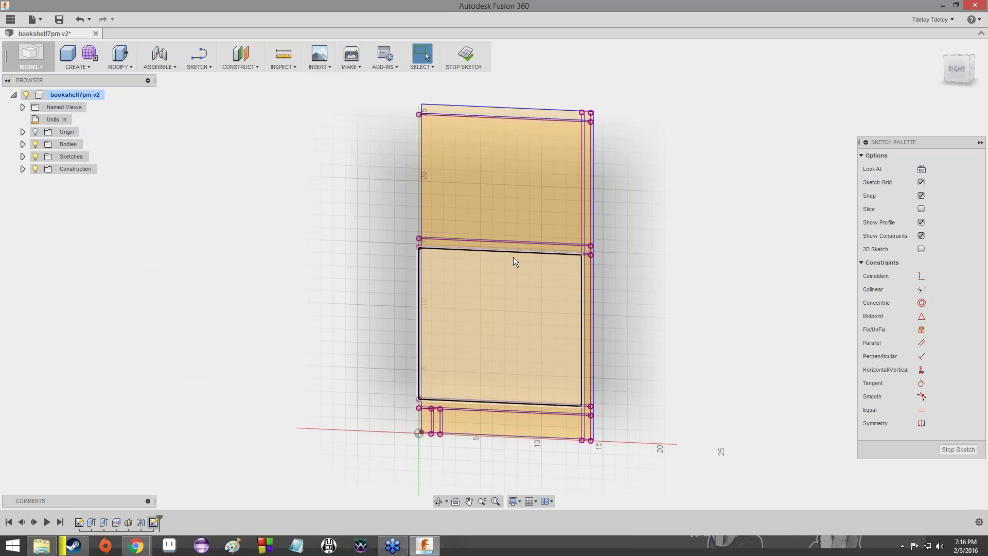
pyautogui.moveTo(971, 71)
pyautogui.mouseDown()
pyautogui.moveTo(914, 77)
pyautogui.moveTo(978, 59)
pyautogui.mouseUp()
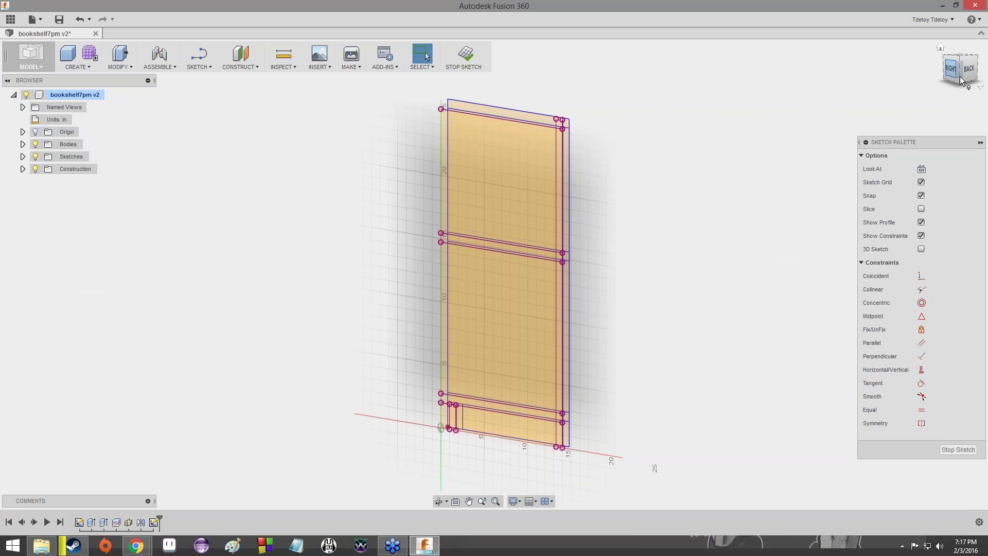
pyautogui.click(957, 81)
pyautogui.moveTo(958, 78)
pyautogui.mouseDown()
pyautogui.moveTo(977, 95)
pyautogui.moveTo(970, 91)
pyautogui.mouseUp()
# Step: Show Body1, Body2 and Body3 again around the projected sketch
pyautogui.click(24, 145)
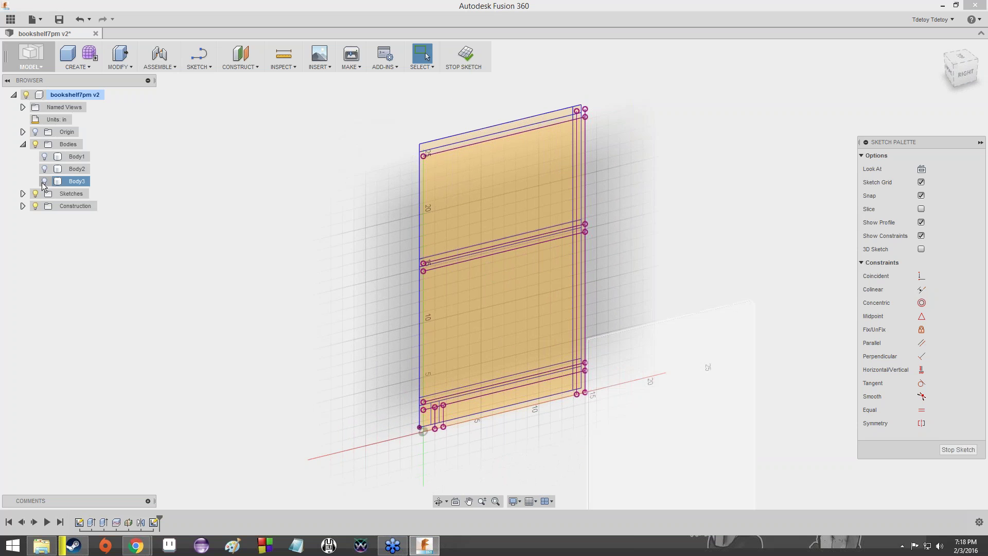
pyautogui.click(45, 157)
pyautogui.click(45, 169)
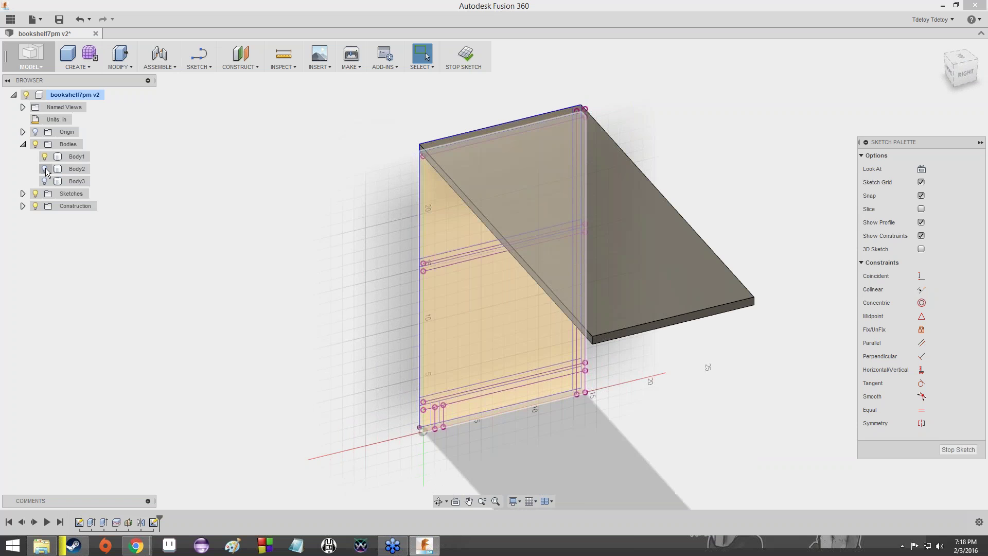
pyautogui.click(46, 182)
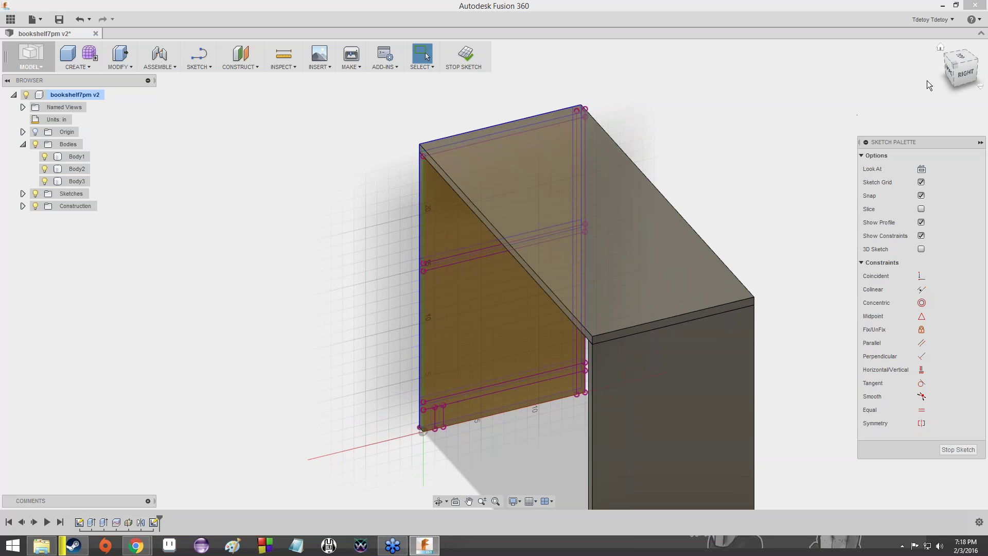
pyautogui.moveTo(955, 66)
pyautogui.mouseDown()
pyautogui.moveTo(969, 53)
pyautogui.moveTo(979, 61)
pyautogui.moveTo(965, 67)
pyautogui.moveTo(964, 47)
pyautogui.moveTo(963, 65)
pyautogui.moveTo(948, 45)
pyautogui.moveTo(958, 65)
pyautogui.moveTo(941, 52)
pyautogui.moveTo(960, 52)
pyautogui.moveTo(960, 72)
pyautogui.mouseUp()
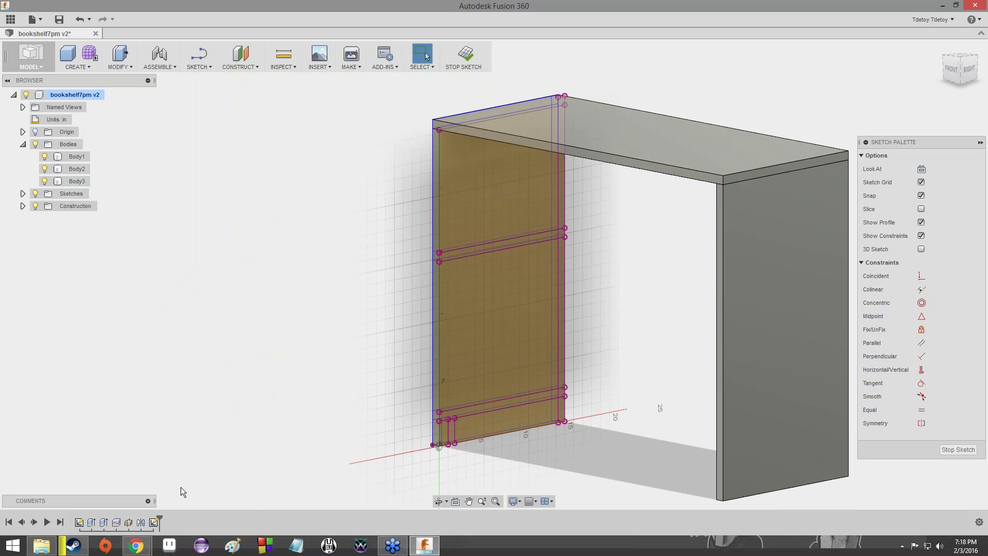
# Step: Switch to the presentation in Chrome and advance to slide 73 on restoring the bodies and hiding Sketch1
pyautogui.moveTo(135, 545)
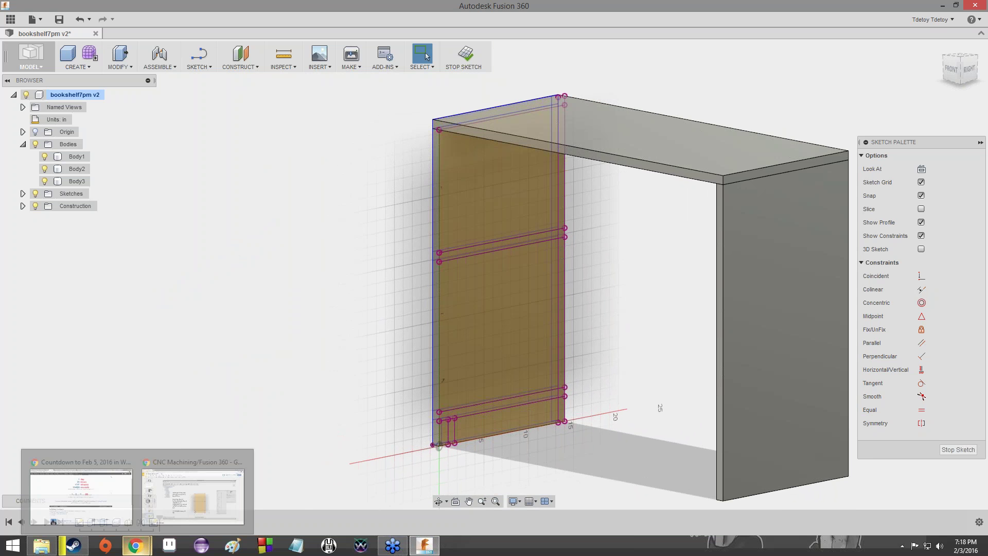
pyautogui.click(186, 502)
pyautogui.press('Down')
pyautogui.press('Down')
pyautogui.press('Down')
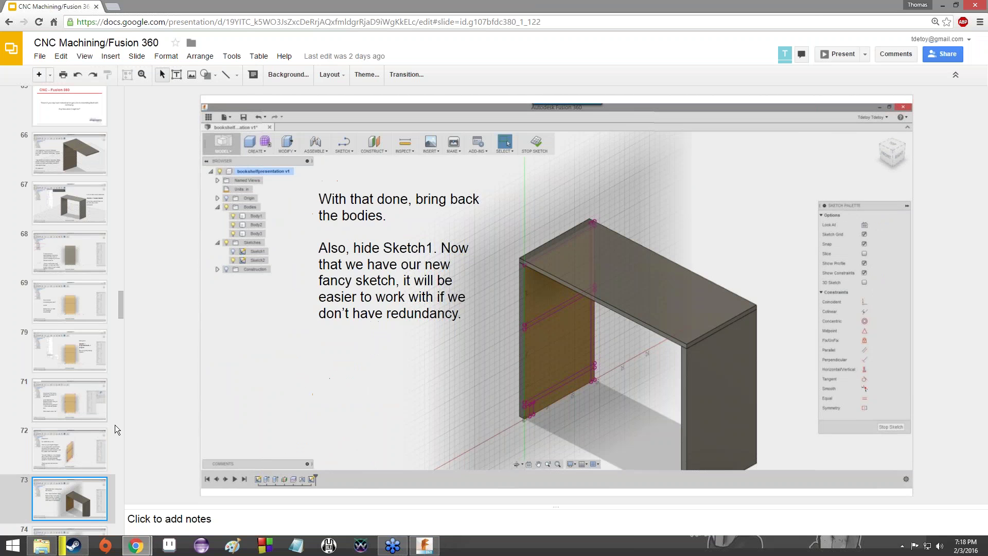
# Step: Read the presentation slides 73 to 76 on extruding the bookcase back from Sketch2, and switch back to Fusion 360
pyautogui.press('Up')
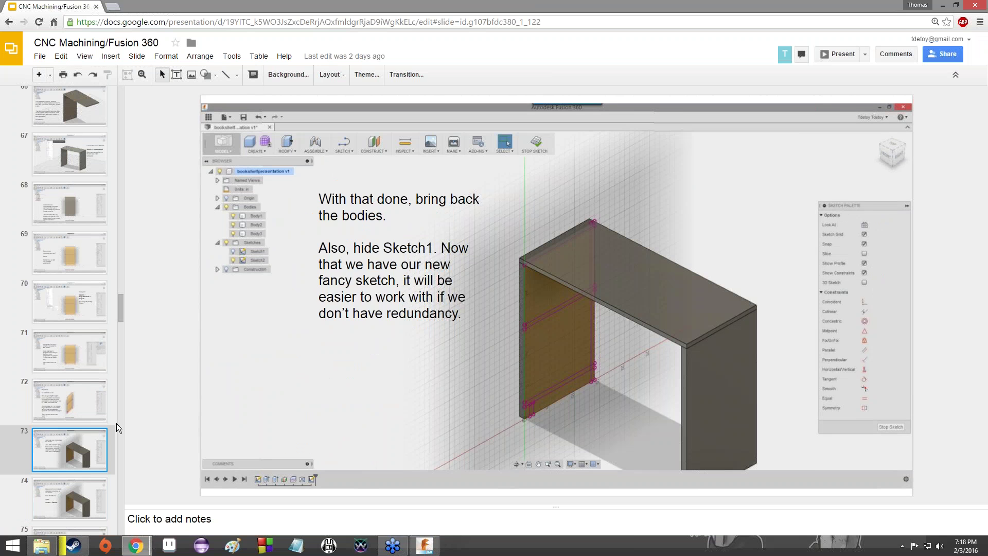
pyautogui.press('Down')
pyautogui.press('Up')
pyautogui.press('Down')
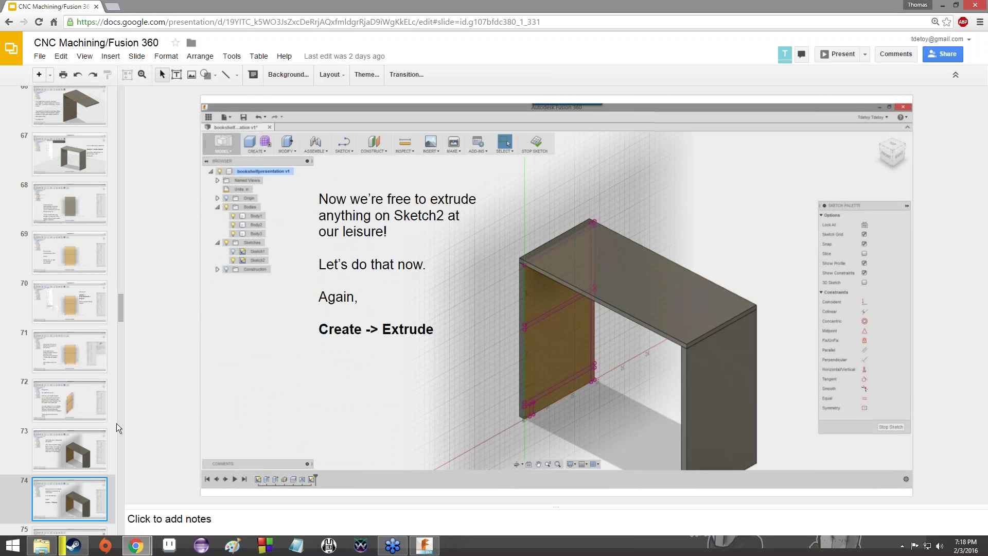
pyautogui.press('Down')
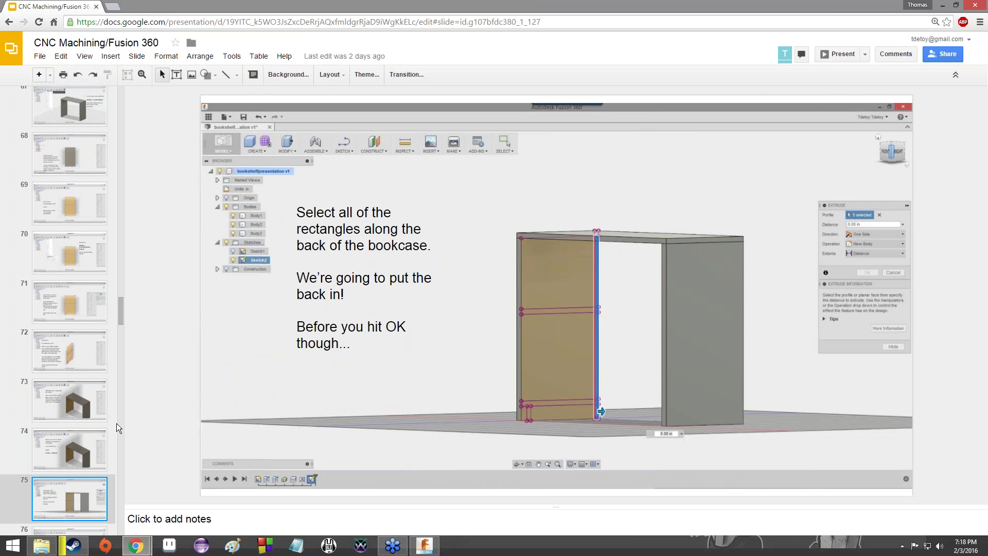
pyautogui.press('Down')
pyautogui.click(424, 545)
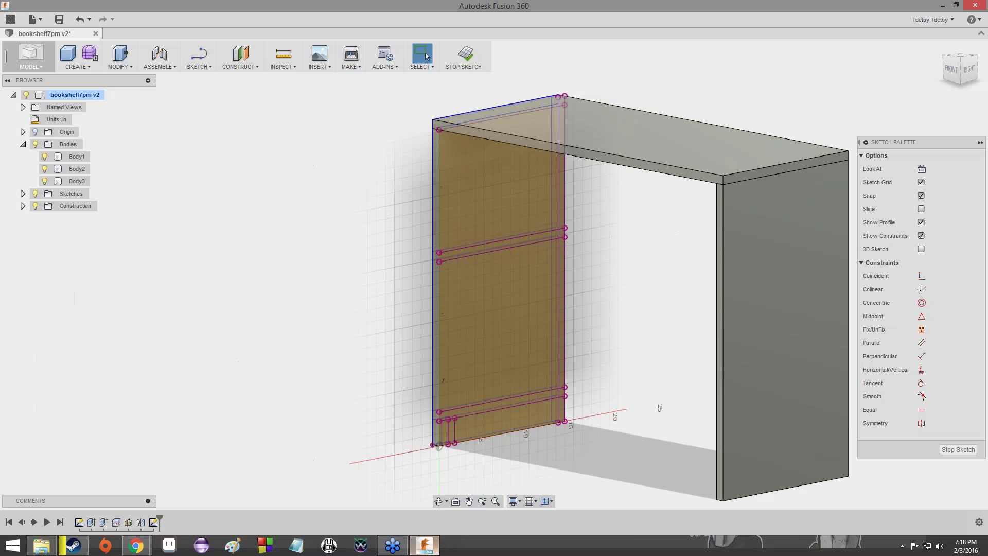
# Step: Hide Sketch1 while keeping Sketch2 displayed
pyautogui.moveTo(960, 70); pyautogui.dragTo(984, 73)
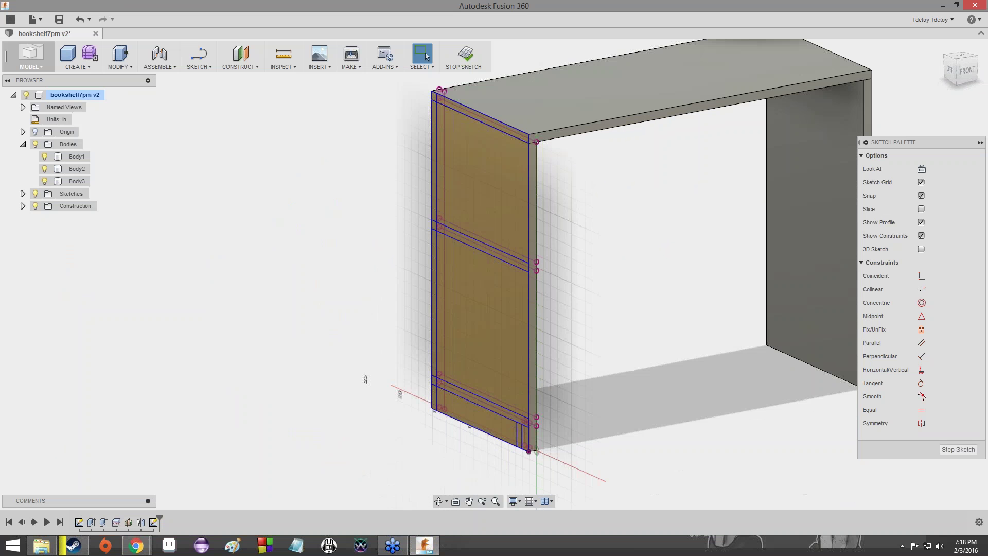
pyautogui.click(23, 194)
pyautogui.click(44, 209)
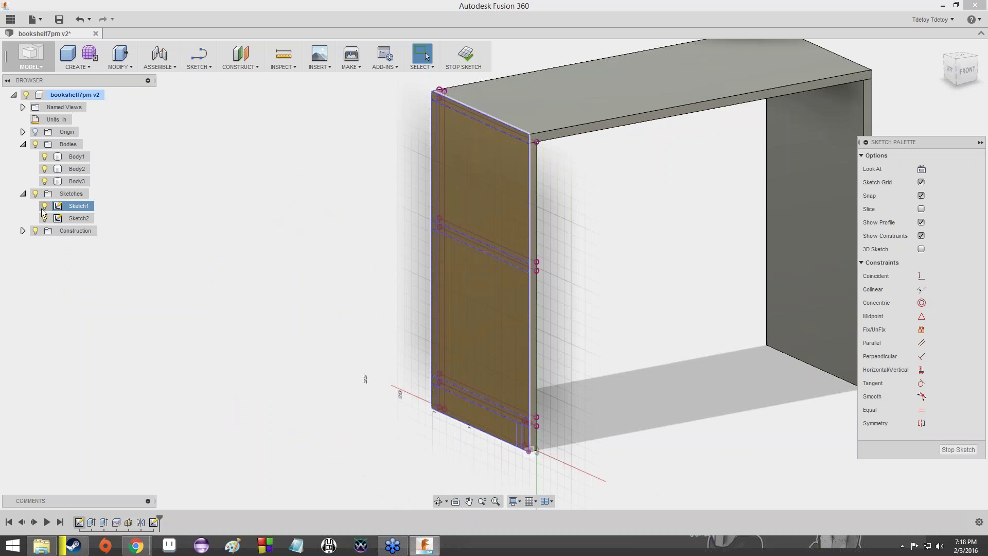
pyautogui.click(45, 206)
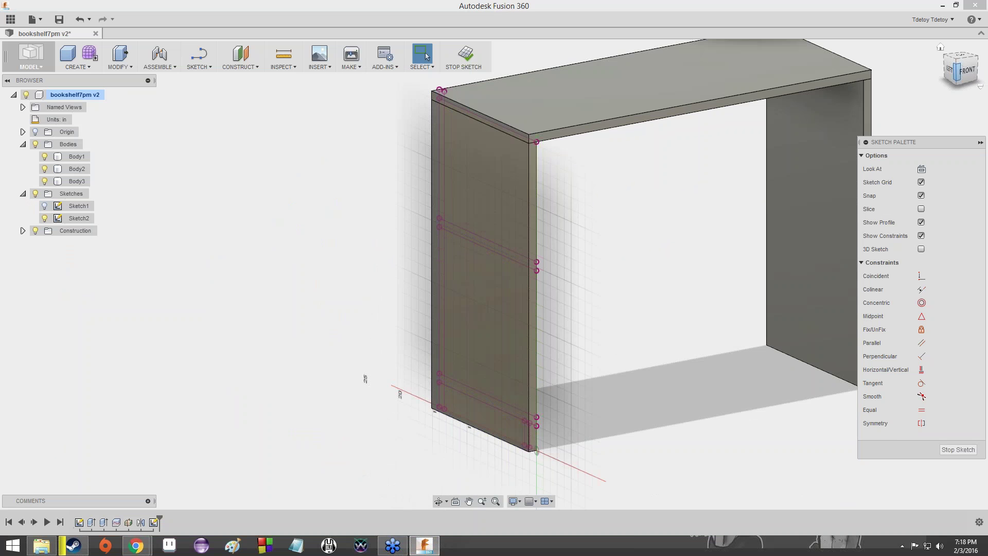
# Step: Examine the projected sketch lines on the side panel's inner face from several angles
pyautogui.moveTo(960, 72)
pyautogui.mouseDown()
pyautogui.moveTo(927, 61)
pyautogui.moveTo(940, 53)
pyautogui.moveTo(946, 69)
pyautogui.mouseUp()
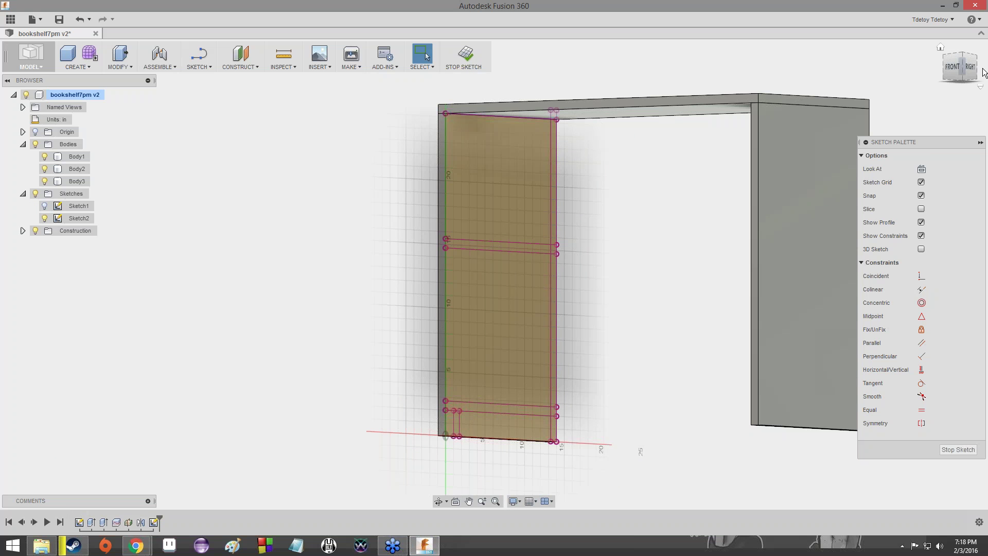
pyautogui.click(965, 71)
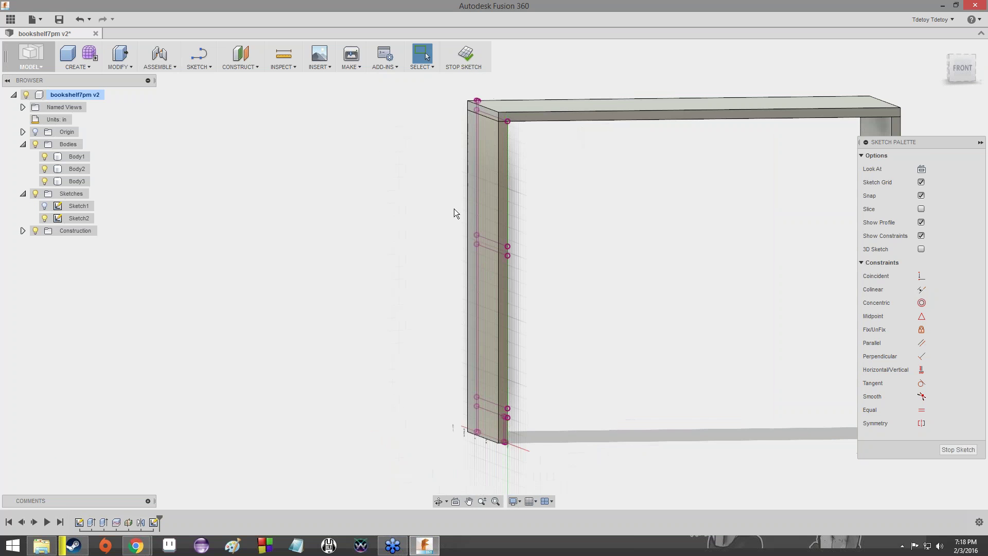
pyautogui.click(945, 47)
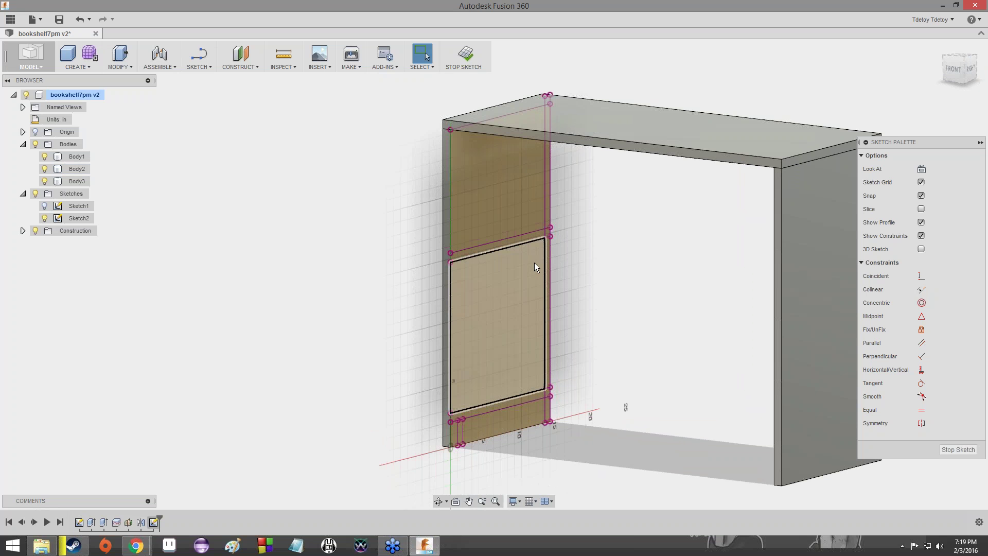
pyautogui.click(50, 207)
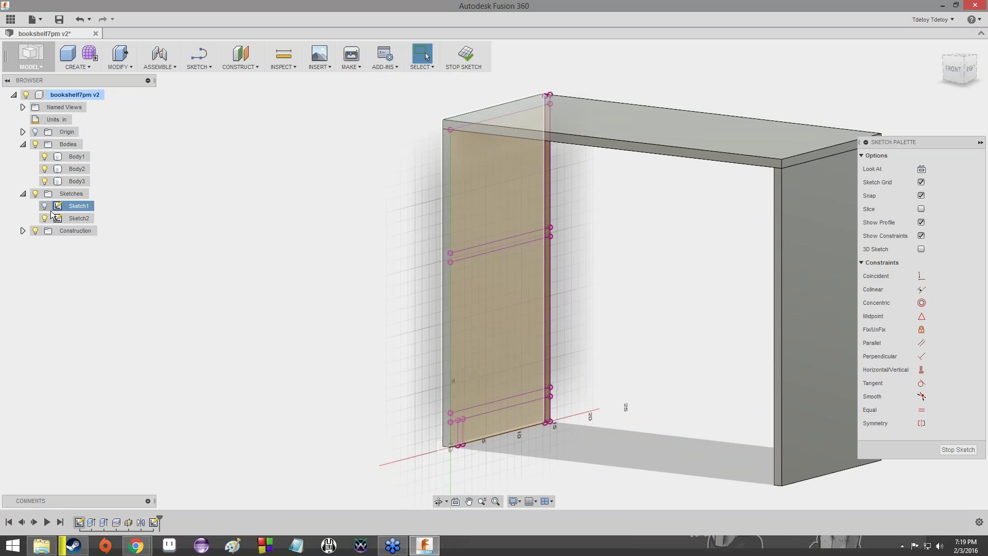
pyautogui.moveTo(972, 71)
pyautogui.mouseDown()
pyautogui.moveTo(934, 75)
pyautogui.moveTo(935, 55)
pyautogui.mouseUp()
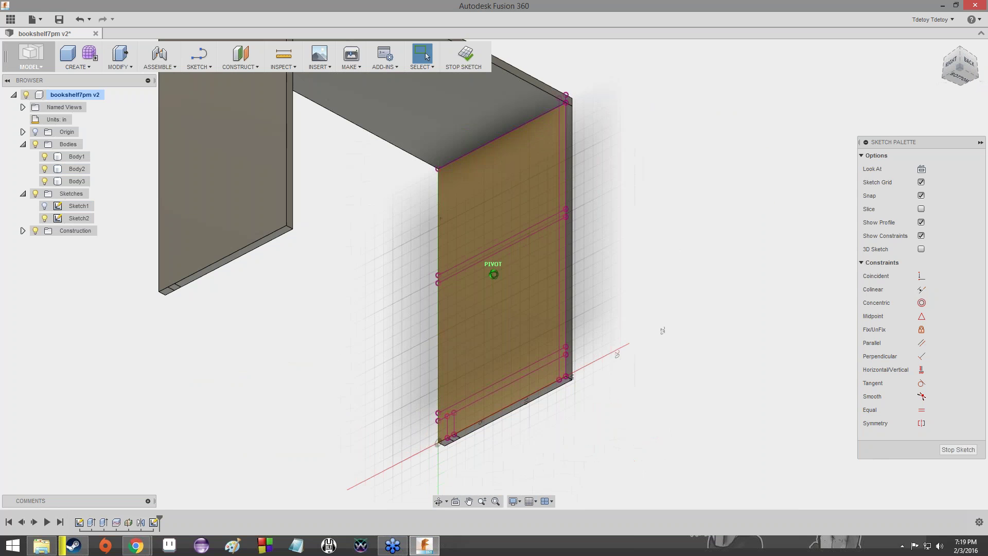
pyautogui.moveTo(662, 330)
pyautogui.mouseDown()
pyautogui.moveTo(662, 408)
pyautogui.moveTo(597, 479)
pyautogui.mouseUp()
pyautogui.moveTo(593, 216)
pyautogui.keyDown('shift'); pyautogui.mouseDown(button='middle')
pyautogui.moveTo(540, 179)
pyautogui.moveTo(568, 150)
pyautogui.mouseUp(button='middle'); pyautogui.keyUp('shift')
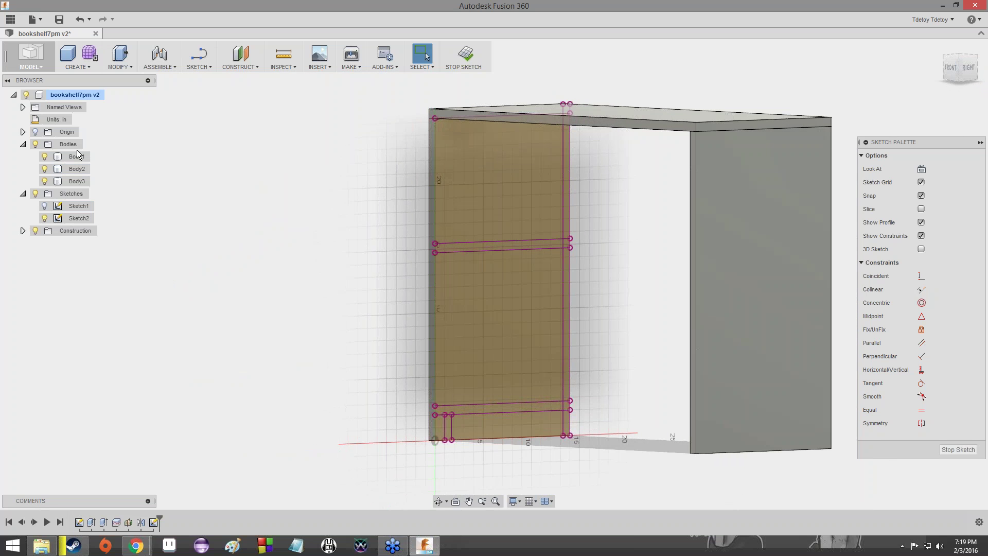
# Step: Collapse the Sketches and Bodies folders, and start an Extrude with the five narrow rectangles along the bookcase's back edge as profiles
pyautogui.click(23, 193)
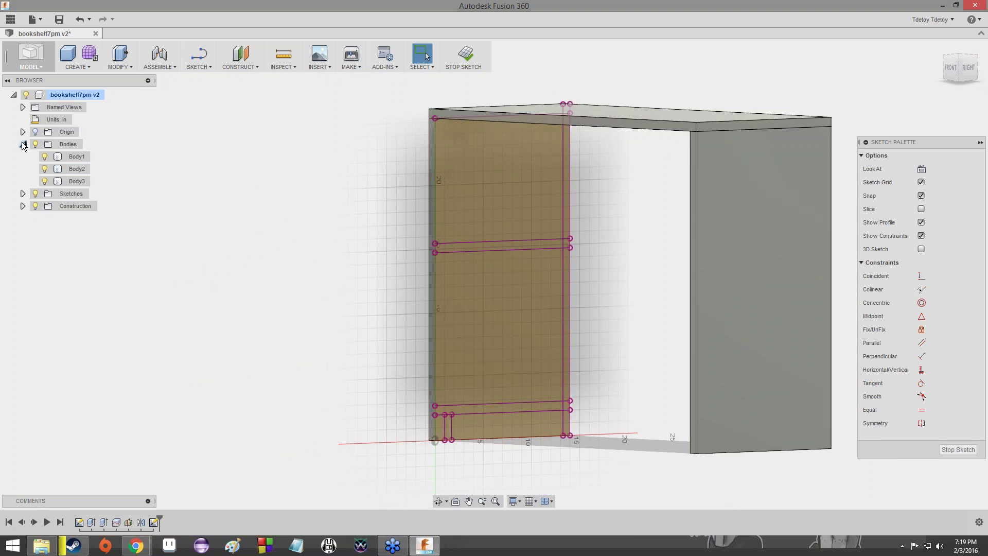
pyautogui.click(23, 144)
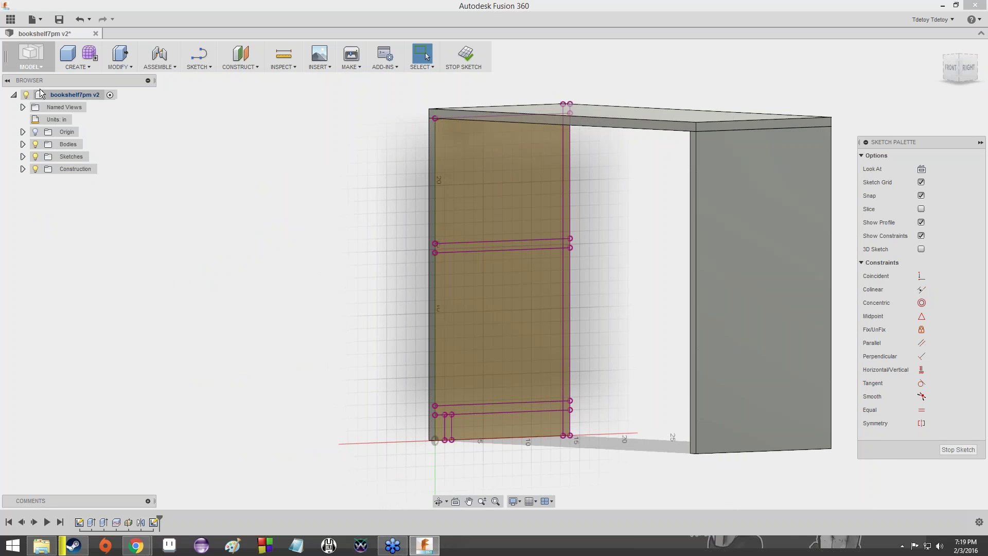
pyautogui.click(88, 64)
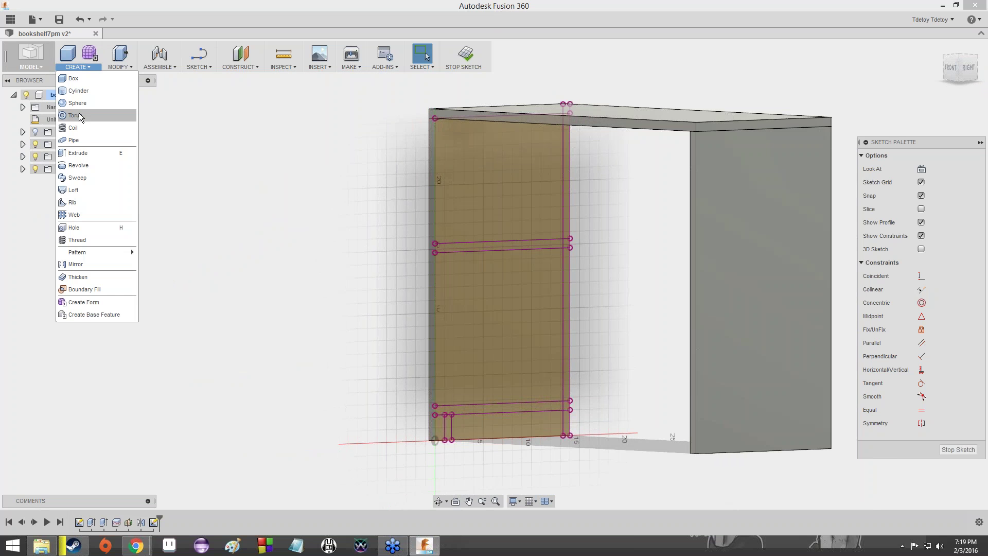
pyautogui.click(76, 153)
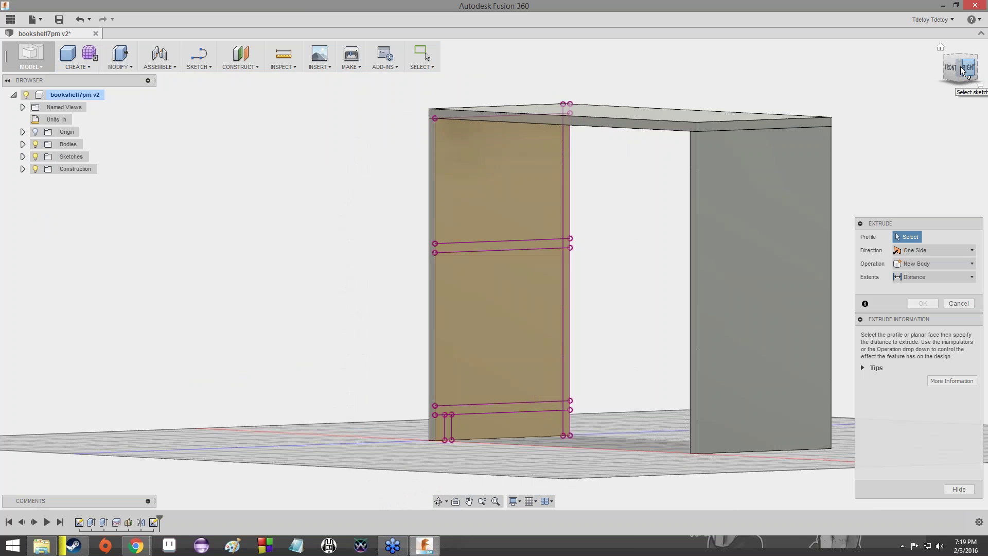
pyautogui.moveTo(963, 71)
pyautogui.mouseDown()
pyautogui.moveTo(932, 88)
pyautogui.moveTo(887, 80)
pyautogui.moveTo(908, 38)
pyautogui.moveTo(932, 36)
pyautogui.moveTo(959, 78)
pyautogui.moveTo(951, 69)
pyautogui.mouseUp()
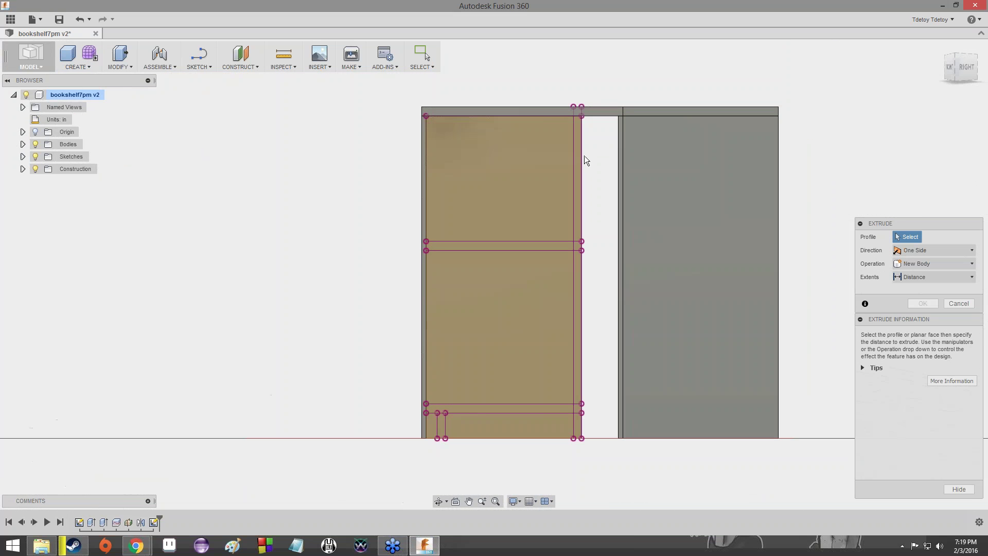
pyautogui.click(579, 171)
pyautogui.click(576, 246)
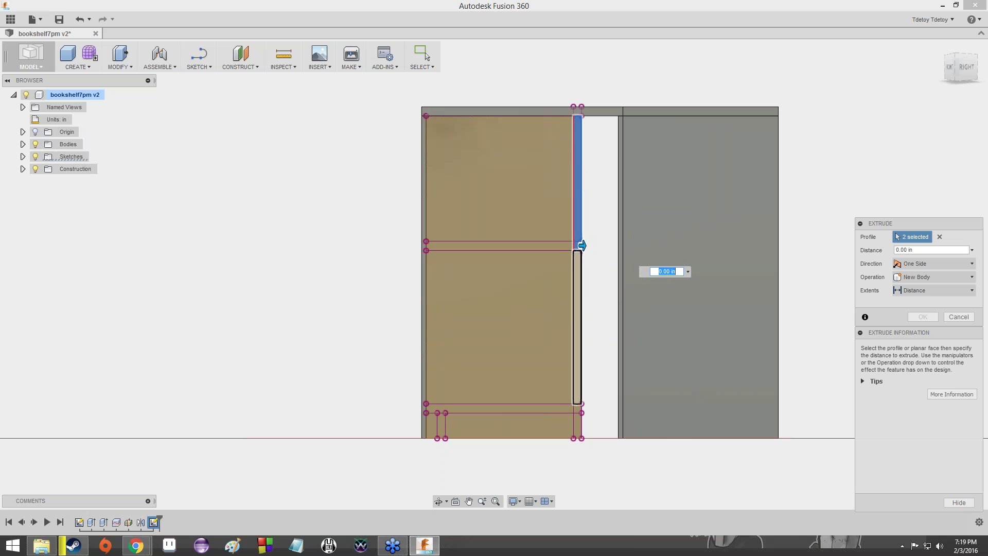
pyautogui.click(576, 308)
pyautogui.click(577, 418)
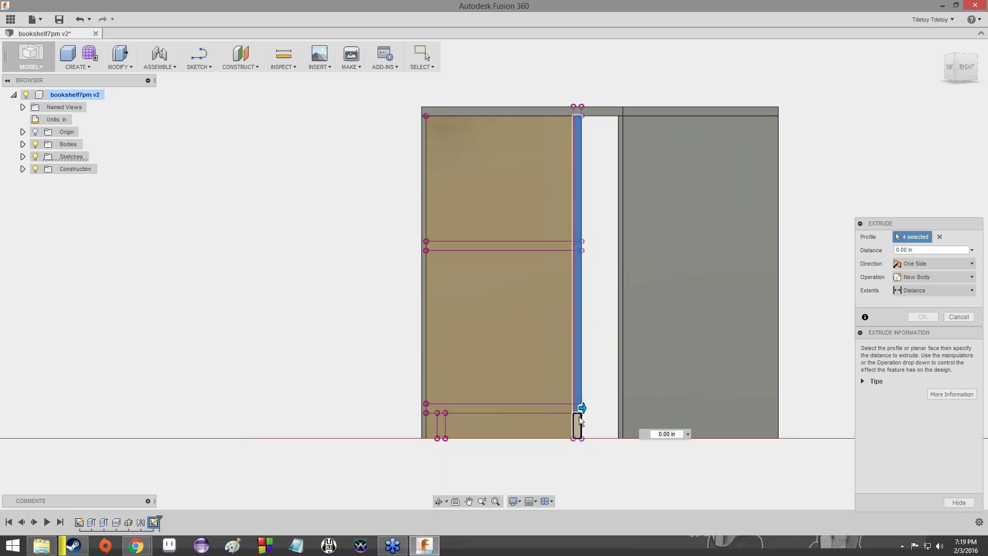
pyautogui.click(579, 409)
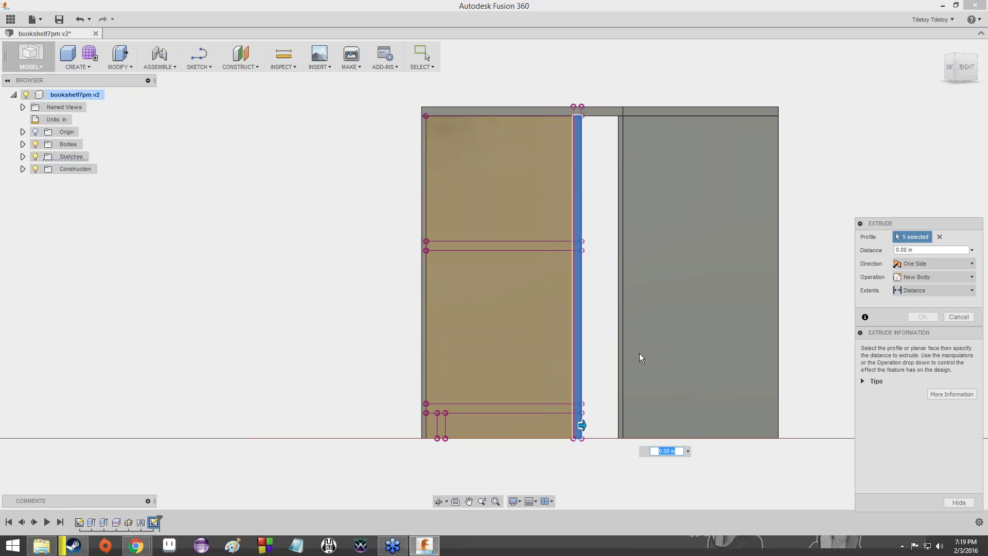
# Step: Examine the selected extrusion profiles along the back edge from behind the bookcase
pyautogui.moveTo(954, 72); pyautogui.dragTo(914, 76)
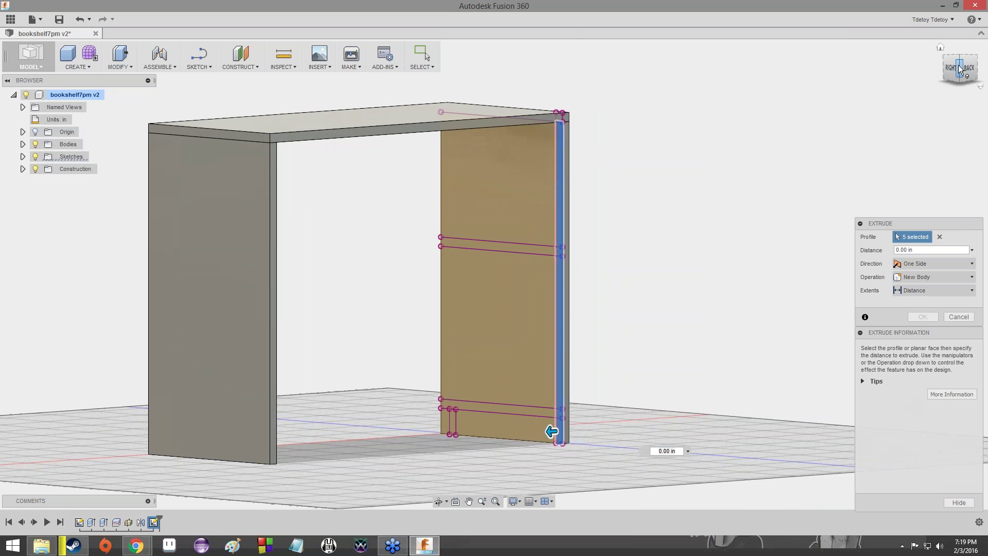
pyautogui.moveTo(956, 66); pyautogui.dragTo(949, 67)
pyautogui.keyDown('shift'); pyautogui.moveTo(423, 253); pyautogui.dragTo(407, 254, button='middle'); pyautogui.keyUp('shift')
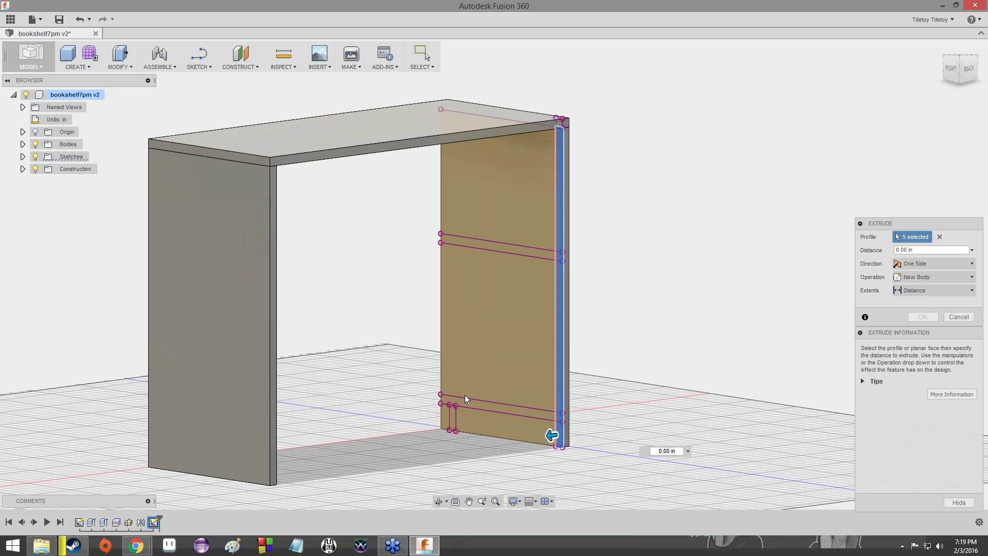
pyautogui.moveTo(952, 71)
pyautogui.mouseDown()
pyautogui.moveTo(983, 71)
pyautogui.moveTo(978, 82)
pyautogui.moveTo(952, 71)
pyautogui.moveTo(954, 84)
pyautogui.moveTo(966, 87)
pyautogui.moveTo(980, 63)
pyautogui.moveTo(949, 67)
pyautogui.mouseUp()
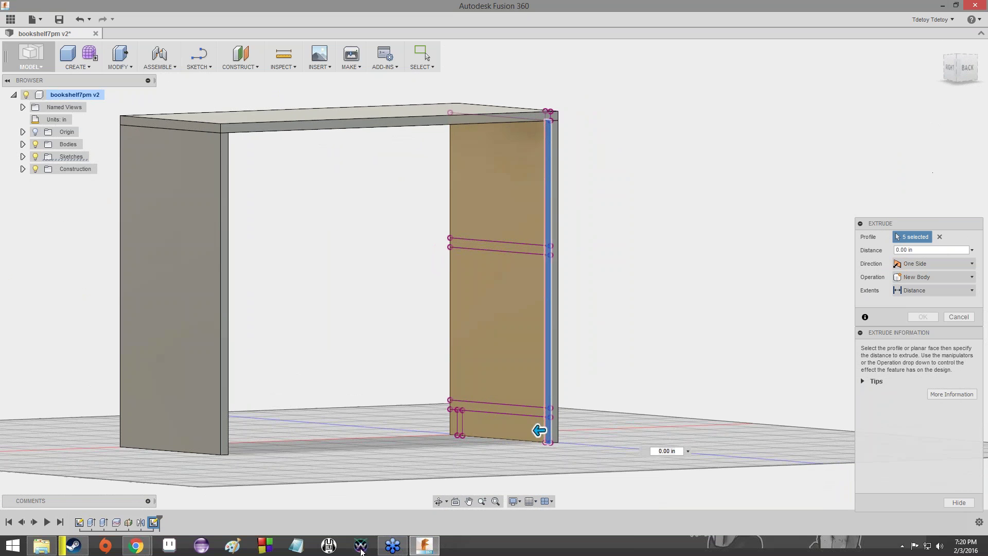
# Step: Consult slide 76 in Chrome on the To extent, and return to Fusion 360, placing the Extrude dialog closer to the model
pyautogui.moveTo(136, 546)
pyautogui.click(167, 520)
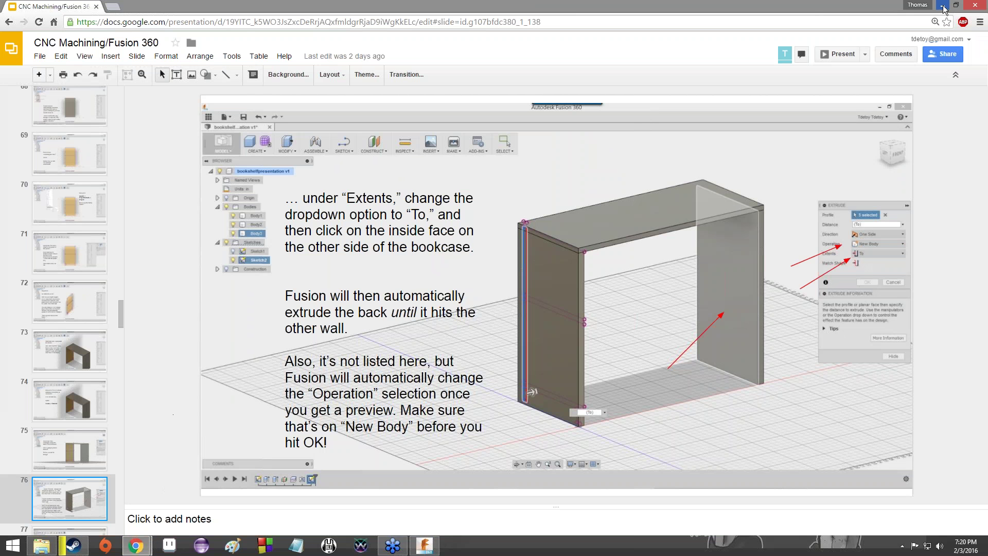
pyautogui.click(424, 546)
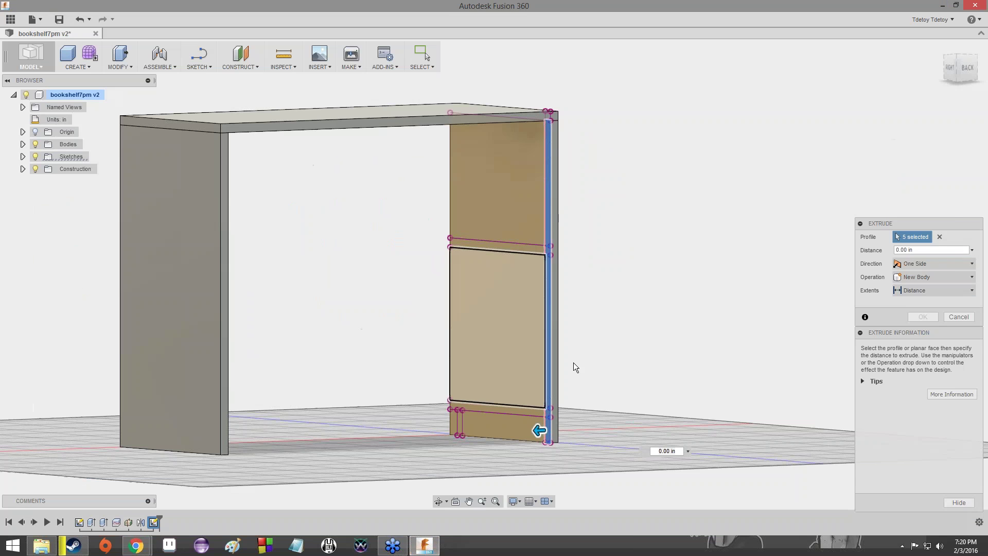
pyautogui.moveTo(952, 216); pyautogui.dragTo(683, 189)
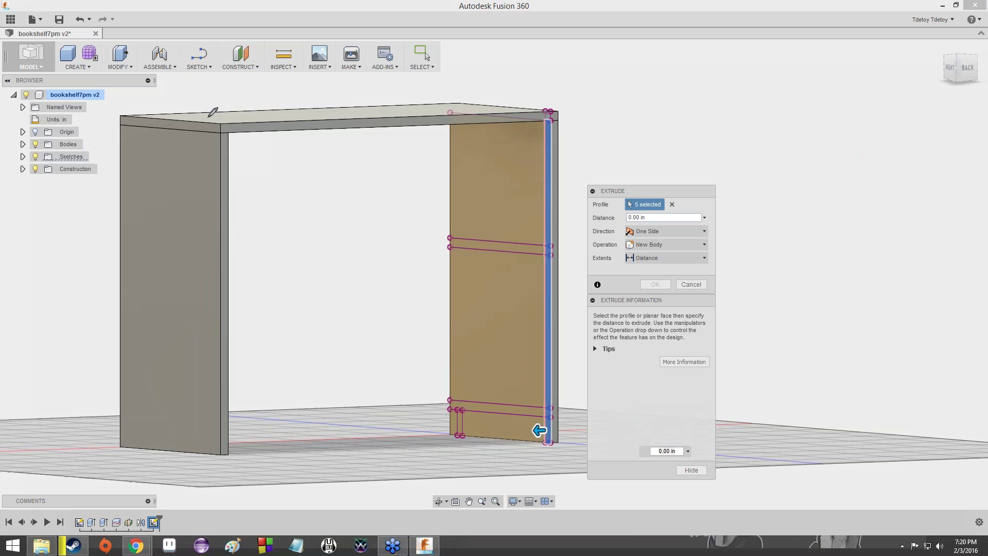
# Step: Mark the bookcase's overall width and both side panel thicknesses with freehand blue strokes, and erase the marks
pyautogui.moveTo(215, 114)
pyautogui.mouseDown()
pyautogui.moveTo(214, 126)
pyautogui.moveTo(556, 95)
pyautogui.mouseUp()
pyautogui.moveTo(220, 145); pyautogui.dragTo(227, 160)
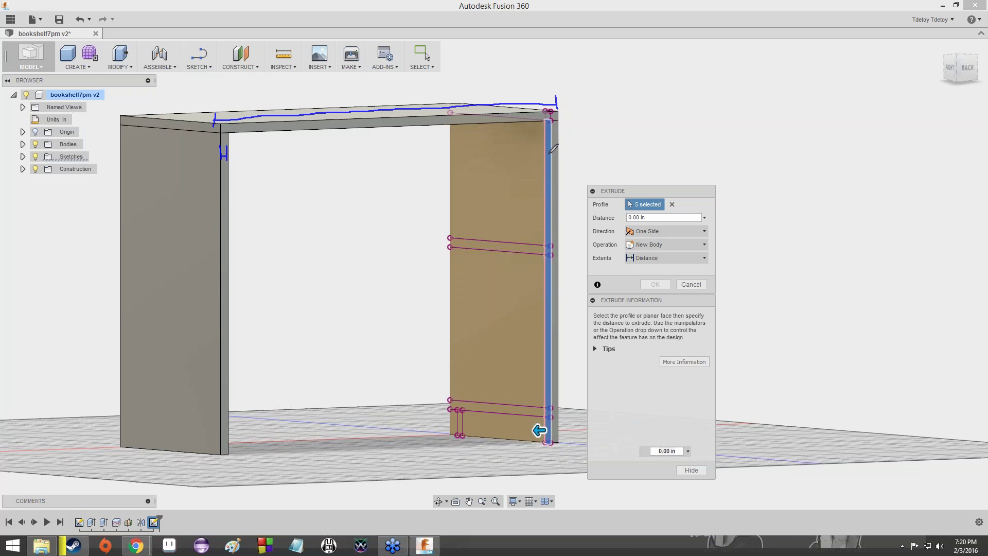
pyautogui.moveTo(551, 146); pyautogui.dragTo(560, 155)
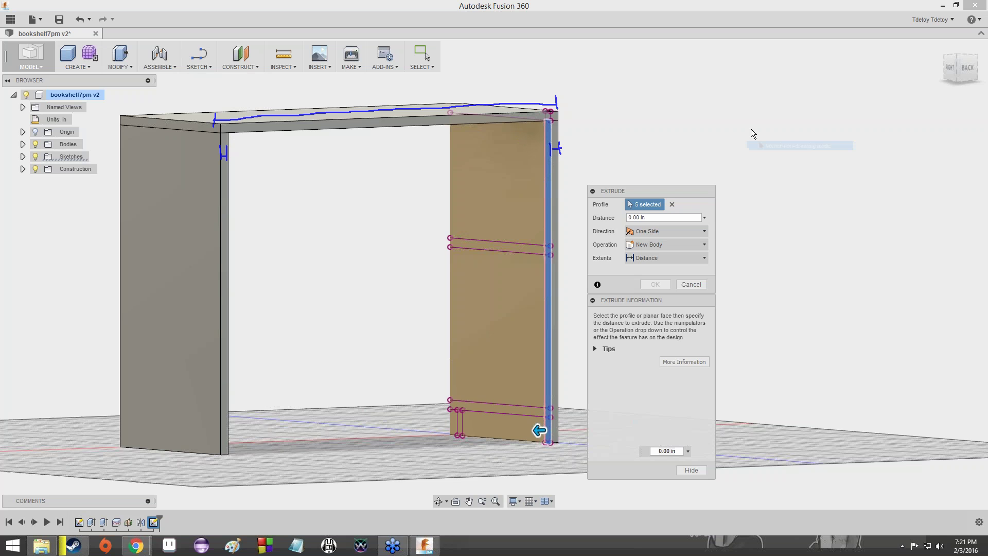
pyautogui.click(776, 198)
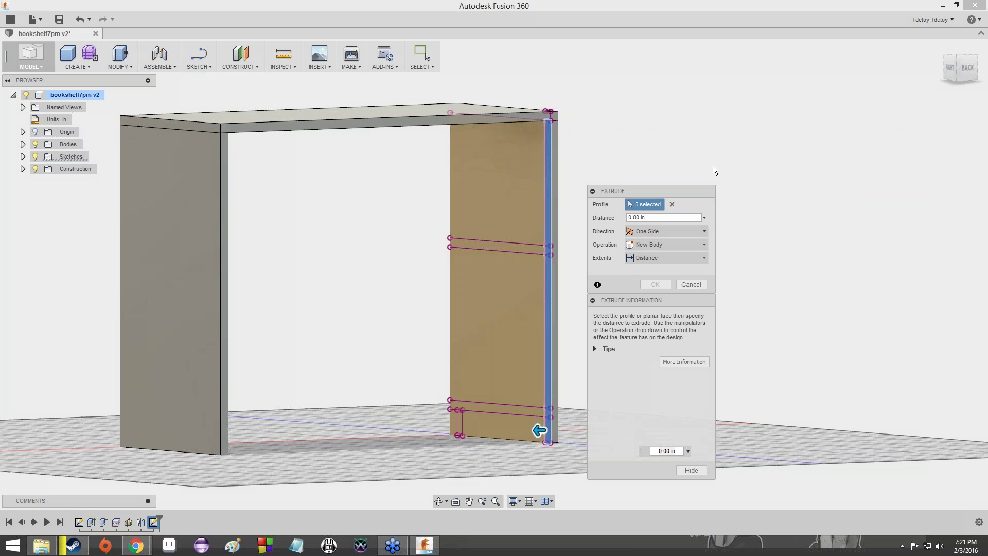
# Step: Set the back panel extrusion's extent to To, ending at the opposite side panel's inner face
pyautogui.click(968, 68)
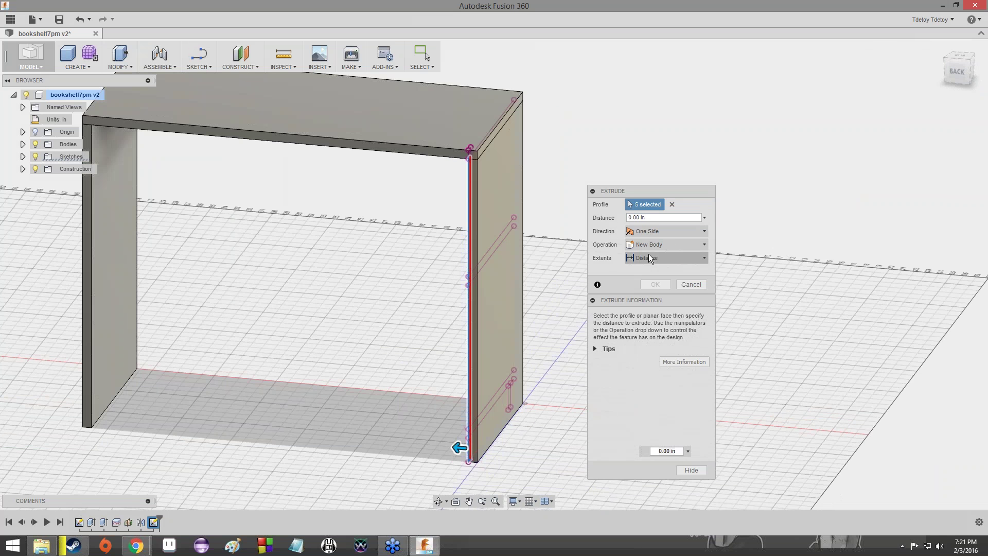
pyautogui.click(647, 256)
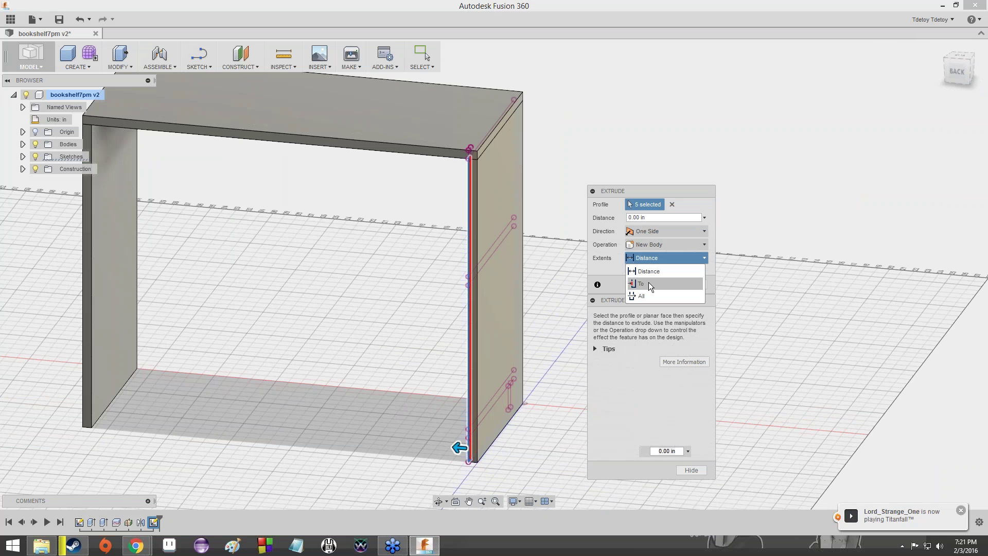
pyautogui.click(649, 282)
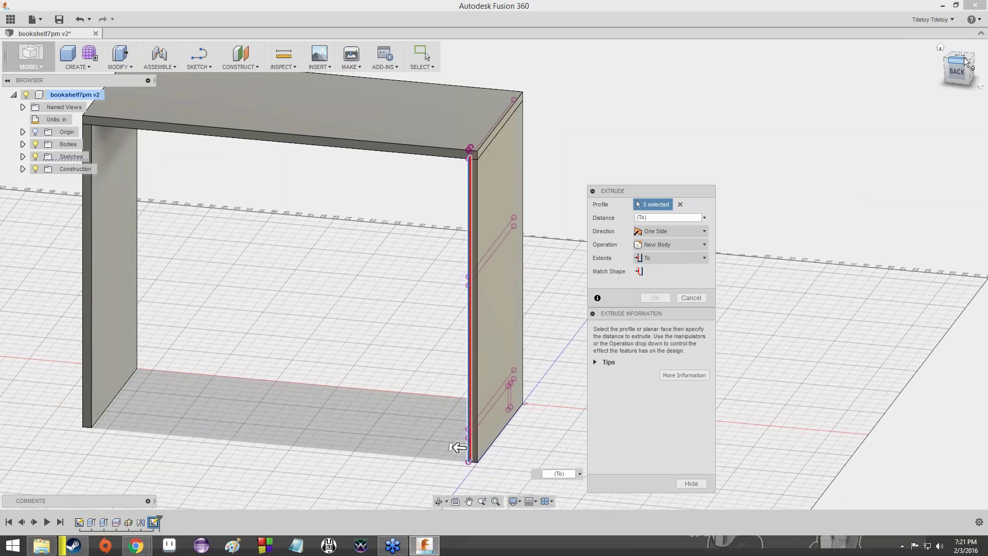
pyautogui.moveTo(968, 66); pyautogui.dragTo(932, 46)
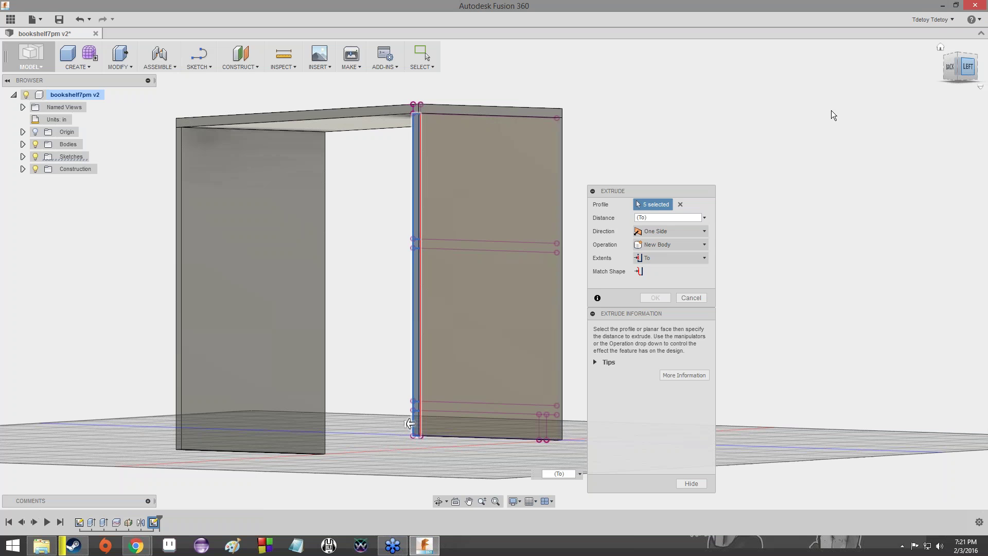
pyautogui.keyDown('shift'); pyautogui.moveTo(836, 111); pyautogui.dragTo(531, 109, button='middle'); pyautogui.keyUp('shift')
pyautogui.moveTo(961, 66)
pyautogui.mouseDown()
pyautogui.moveTo(895, 111)
pyautogui.moveTo(831, 121)
pyautogui.mouseUp()
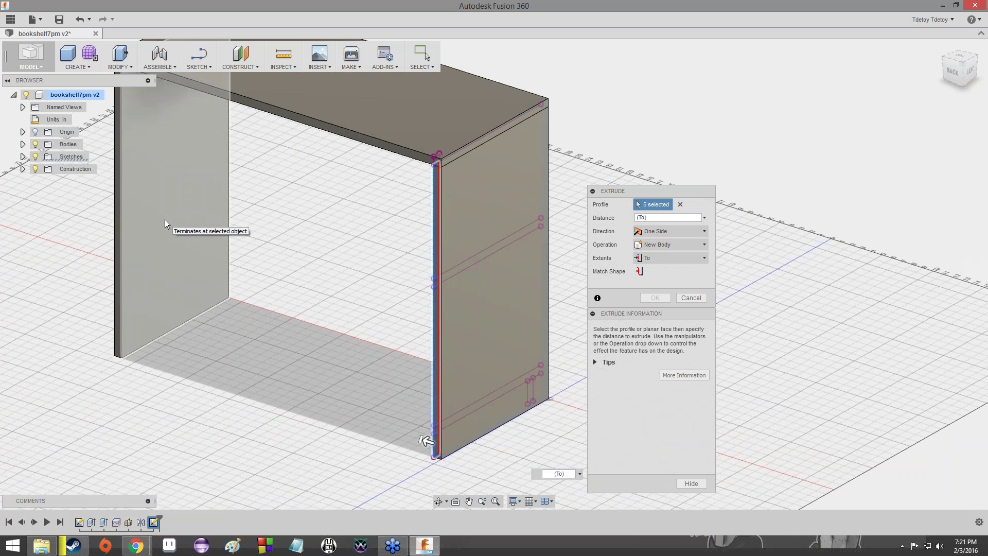
pyautogui.click(165, 220)
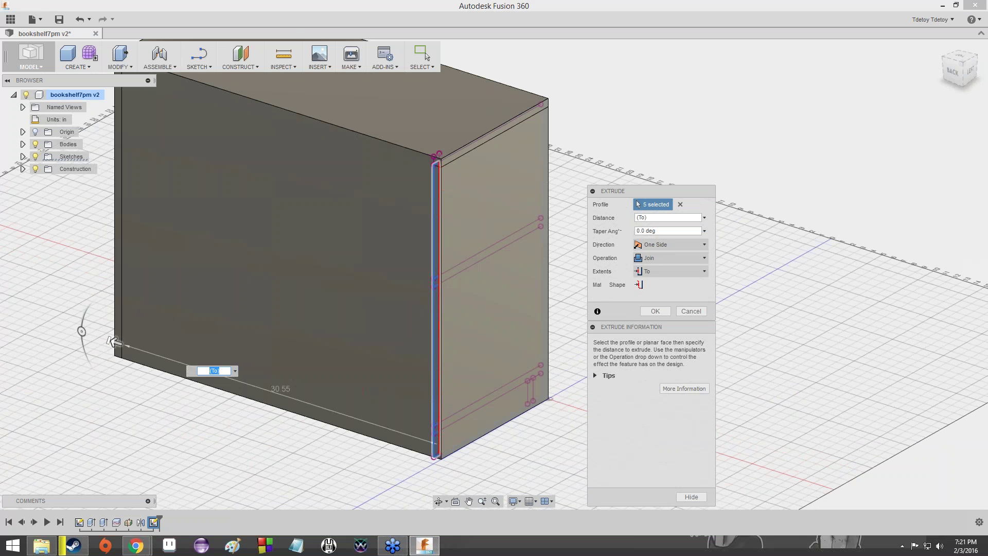
# Step: Set the back panel extrusion's operation to New Body
pyautogui.moveTo(958, 69)
pyautogui.mouseDown()
pyautogui.moveTo(980, 50)
pyautogui.moveTo(982, 69)
pyautogui.moveTo(967, 78)
pyautogui.moveTo(917, 53)
pyautogui.mouseUp()
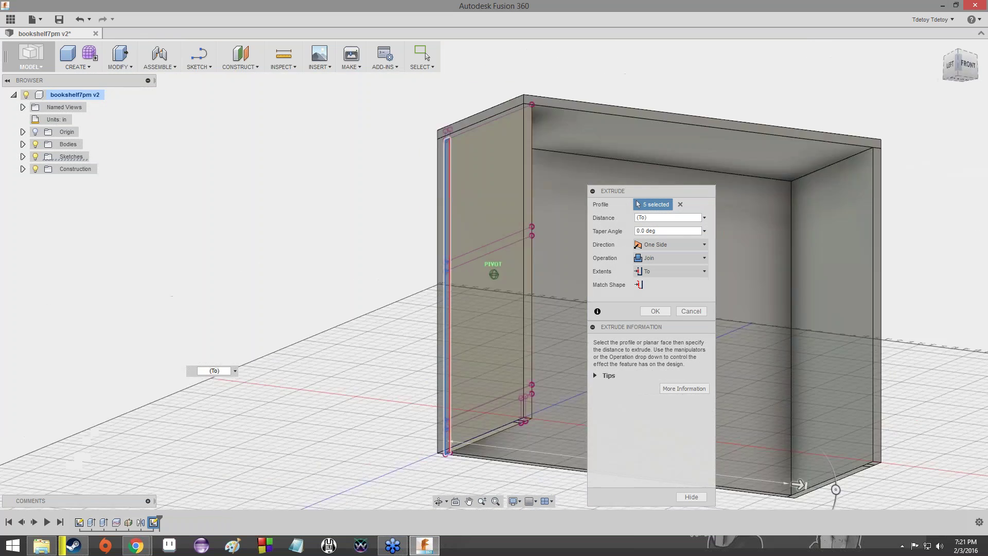
pyautogui.moveTo(798, 485)
pyautogui.mouseDown()
pyautogui.moveTo(129, 373)
pyautogui.moveTo(72, 399)
pyautogui.moveTo(88, 342)
pyautogui.moveTo(83, 430)
pyautogui.mouseUp()
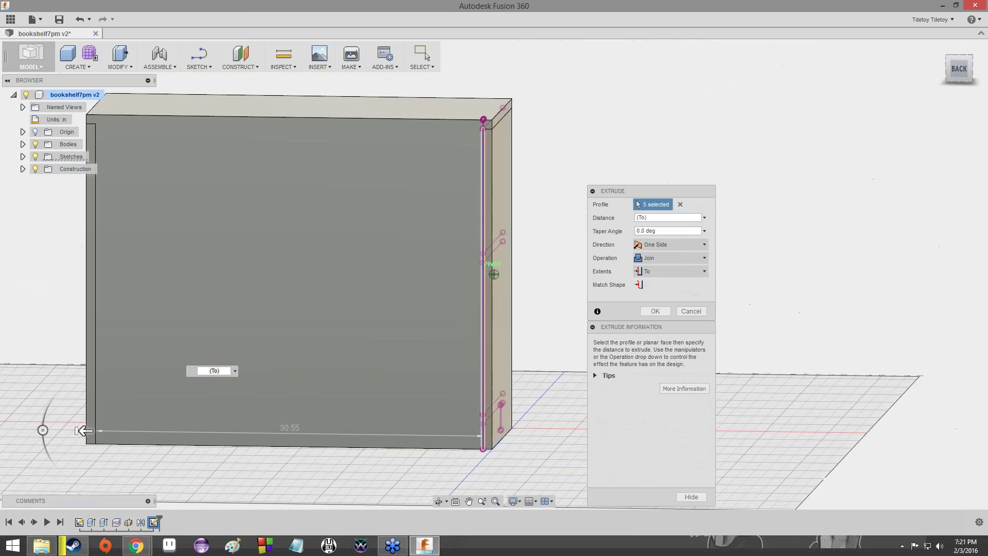
pyautogui.moveTo(513, 108); pyautogui.dragTo(519, 103)
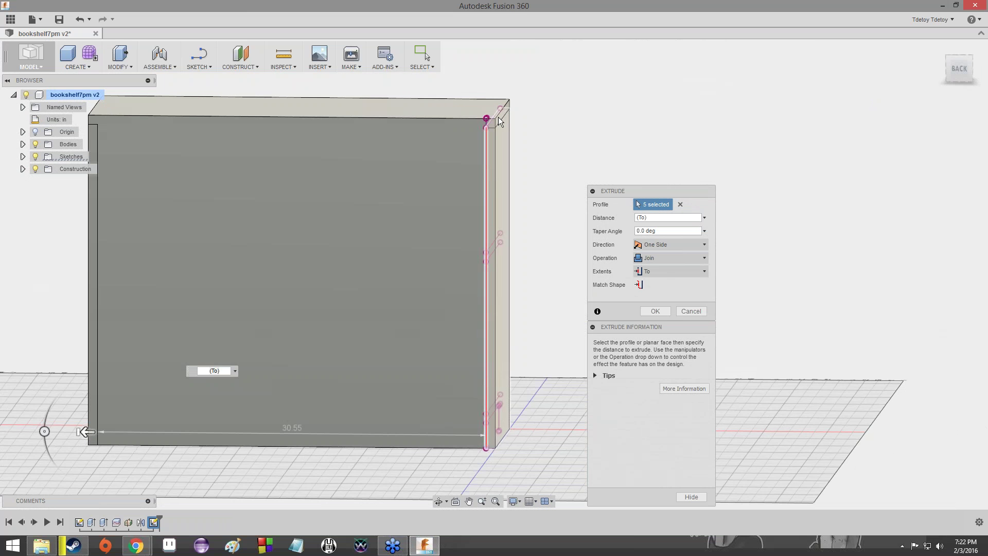
pyautogui.moveTo(957, 69)
pyautogui.mouseDown()
pyautogui.moveTo(953, 95)
pyautogui.moveTo(951, 70)
pyautogui.moveTo(922, 72)
pyautogui.mouseUp()
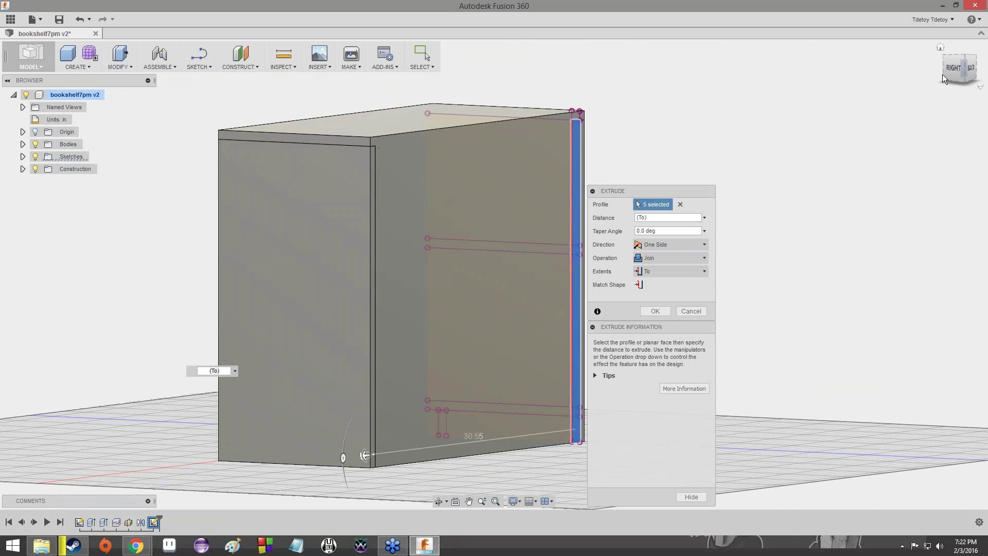
pyautogui.moveTo(942, 74)
pyautogui.mouseDown()
pyautogui.moveTo(975, 74)
pyautogui.moveTo(971, 51)
pyautogui.moveTo(957, 82)
pyautogui.mouseUp()
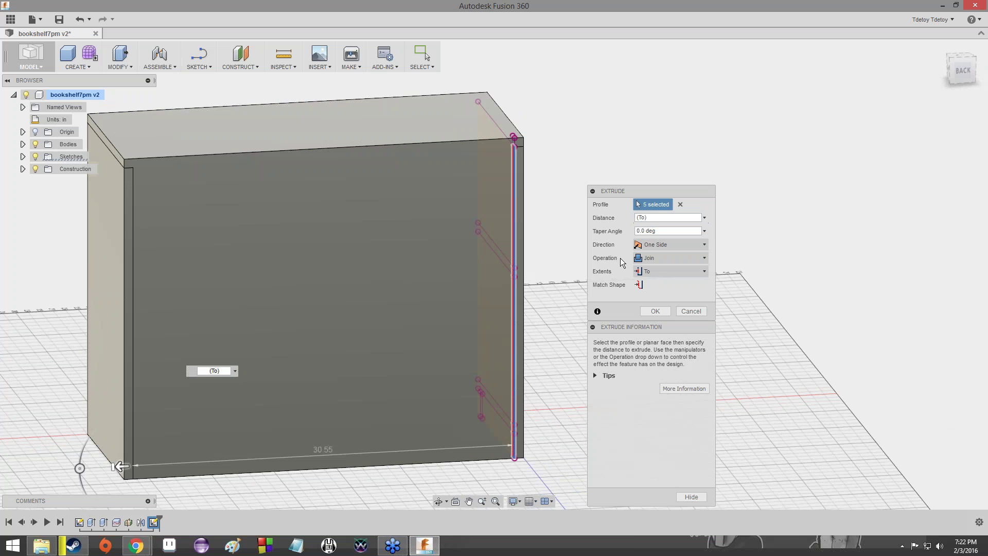
pyautogui.click(663, 259)
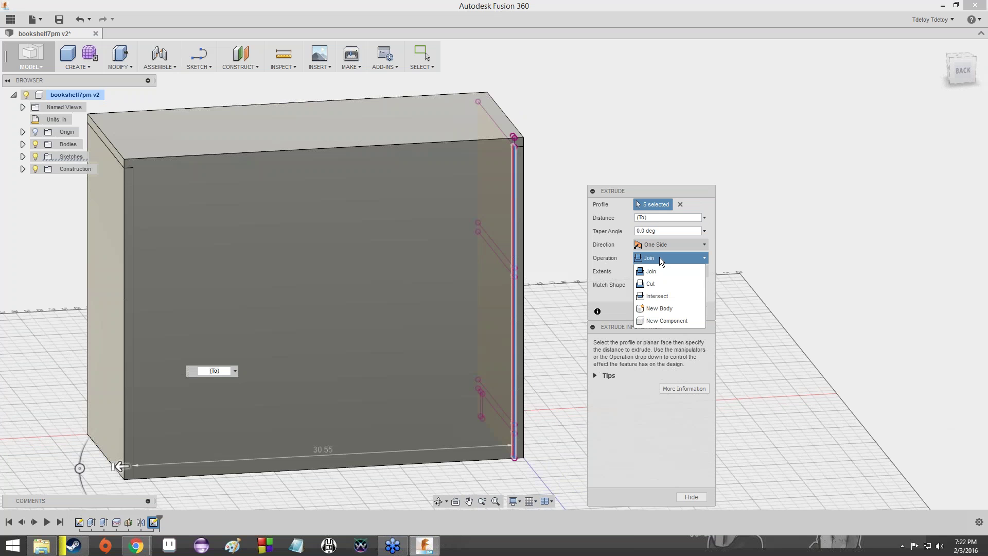
pyautogui.click(658, 308)
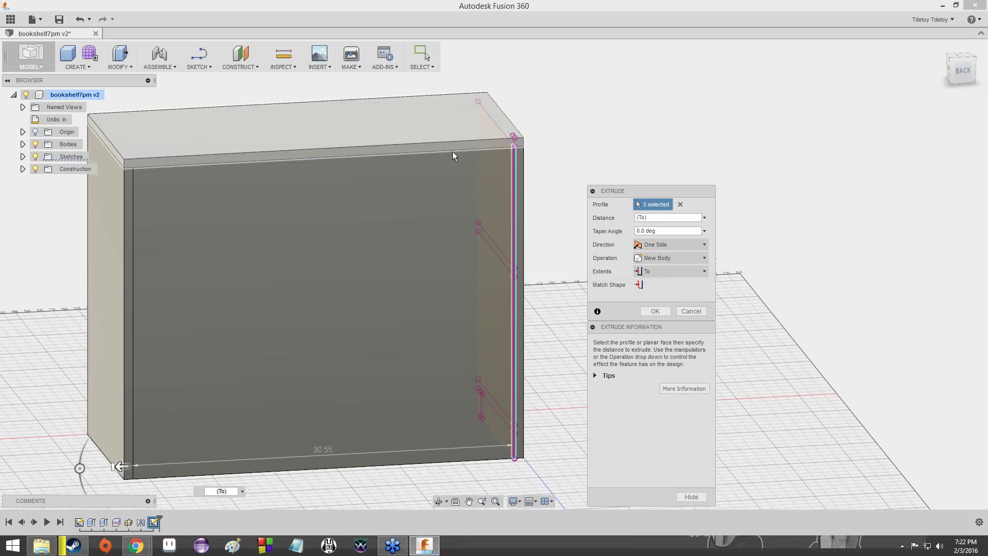
# Step: Check how the back panel meets the top and sides at the upper corners, and complete the extrusion
pyautogui.scroll(-2, 562, 127)
pyautogui.scroll(5, 580, 115)
pyautogui.scroll(5, 580, 115)
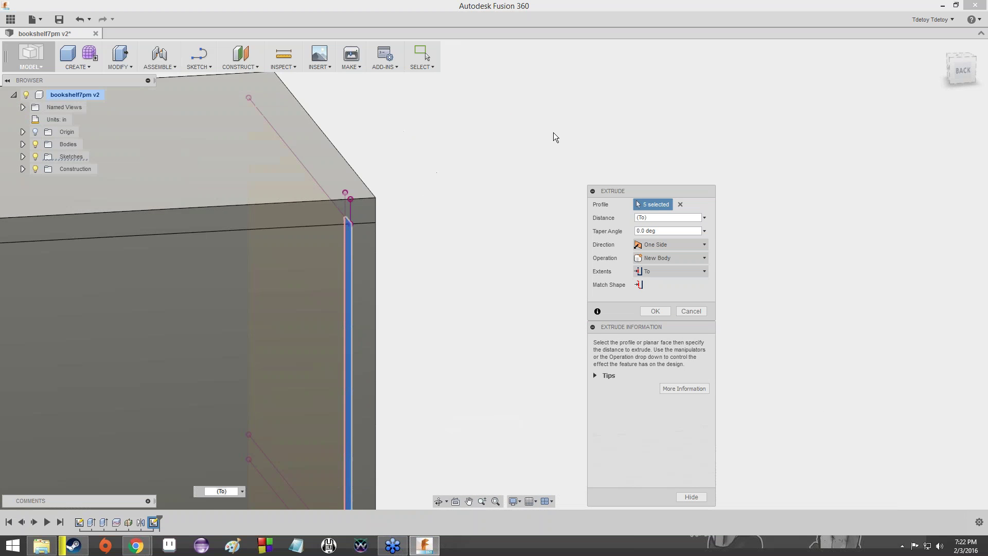
pyautogui.scroll(-3, 436, 242)
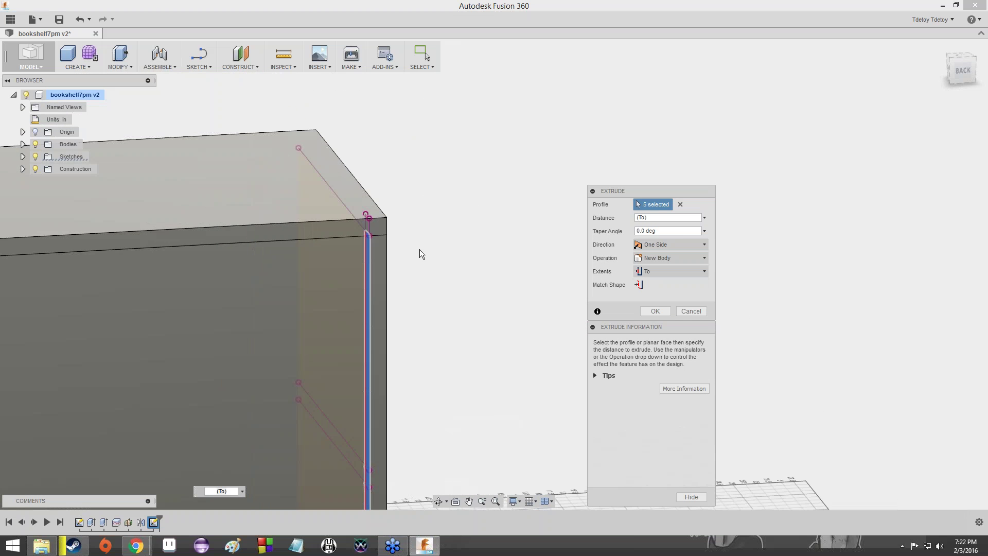
pyautogui.scroll(-2, 419, 249)
pyautogui.moveTo(419, 249); pyautogui.dragTo(679, 200, button='middle')
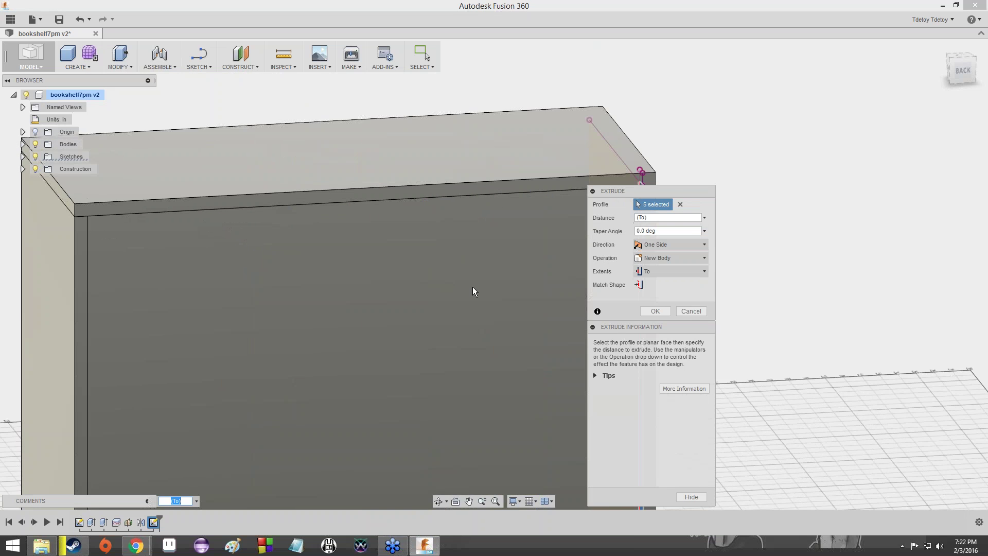
pyautogui.moveTo(472, 286); pyautogui.dragTo(407, 218, button='middle')
pyautogui.scroll(-2, 408, 139)
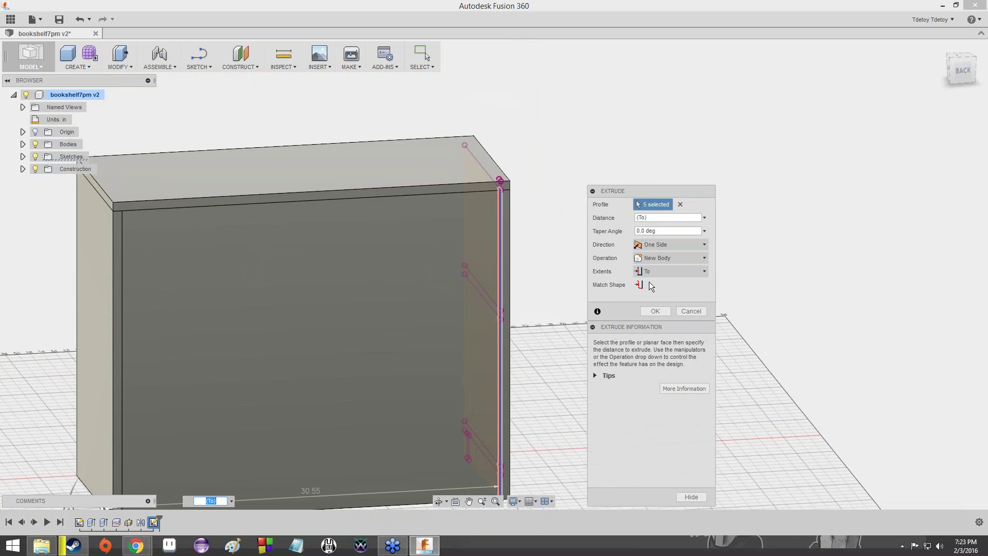
pyautogui.click(654, 312)
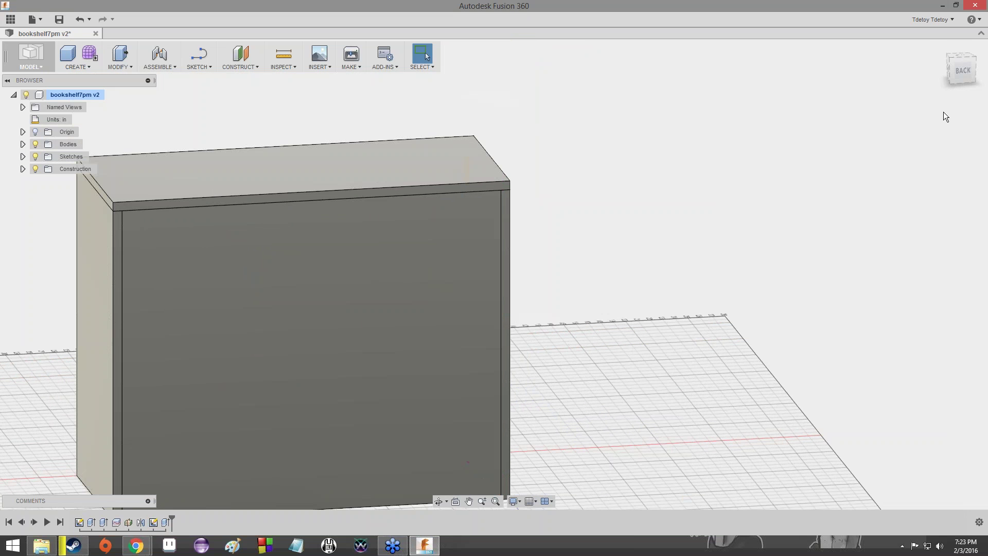
# Step: Expand the Sketches folder and make Sketch2 visible again
pyautogui.moveTo(494, 275)
pyautogui.keyDown('shift'); pyautogui.mouseDown(button='middle')
pyautogui.moveTo(627, 227)
pyautogui.moveTo(721, 252)
pyautogui.moveTo(705, 349)
pyautogui.moveTo(639, 360)
pyautogui.moveTo(577, 288)
pyautogui.moveTo(535, 278)
pyautogui.moveTo(385, 187)
pyautogui.mouseUp(button='middle'); pyautogui.keyUp('shift')
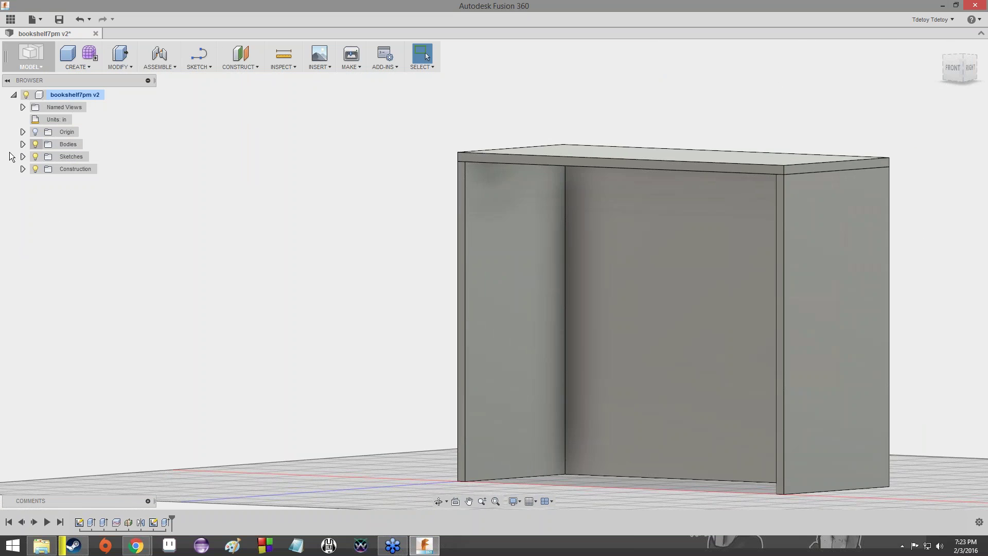
pyautogui.click(23, 157)
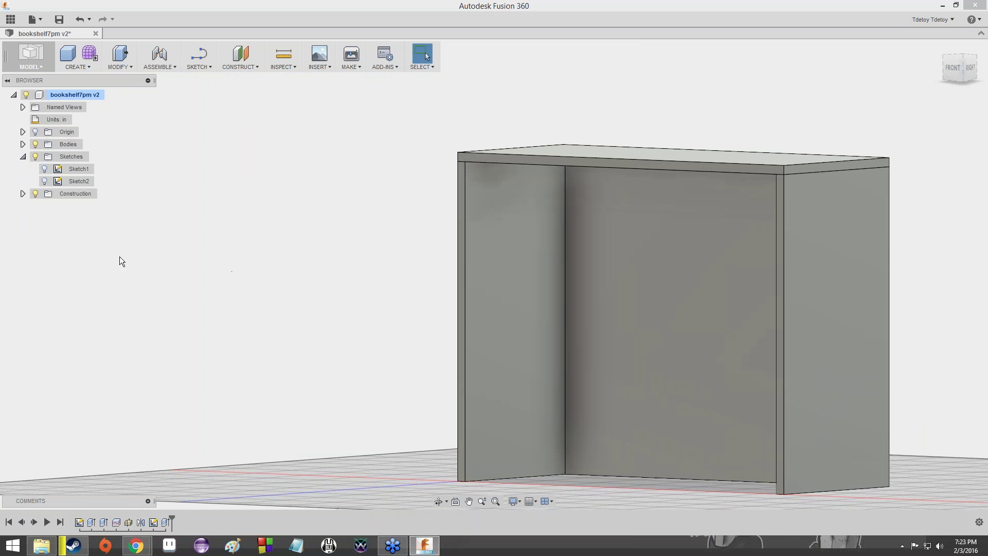
pyautogui.click(43, 183)
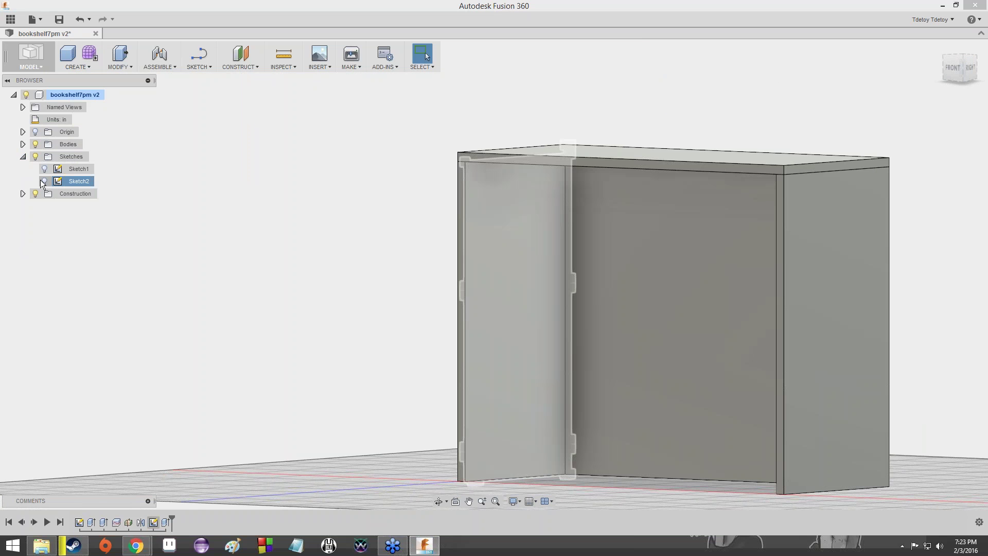
pyautogui.click(43, 182)
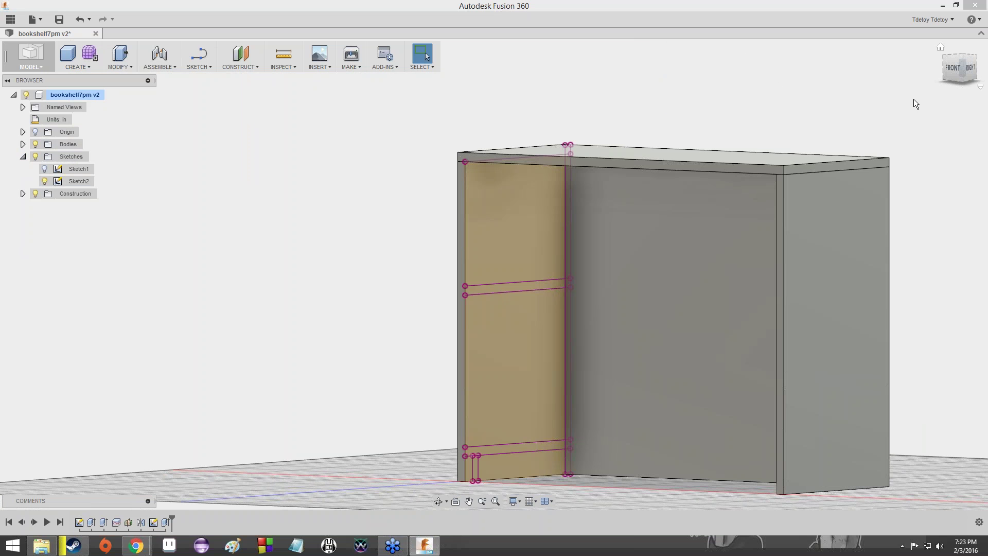
# Step: Start an Extrude of Sketch2's middle shelf profile with the To extent, ending at the opposite side panel's inner face
pyautogui.moveTo(963, 68)
pyautogui.mouseDown()
pyautogui.moveTo(940, 64)
pyautogui.moveTo(945, 47)
pyautogui.moveTo(976, 49)
pyautogui.moveTo(956, 72)
pyautogui.moveTo(943, 58)
pyautogui.moveTo(963, 41)
pyautogui.moveTo(964, 73)
pyautogui.moveTo(937, 47)
pyautogui.moveTo(946, 73)
pyautogui.moveTo(966, 67)
pyautogui.moveTo(959, 83)
pyautogui.moveTo(949, 66)
pyautogui.mouseUp()
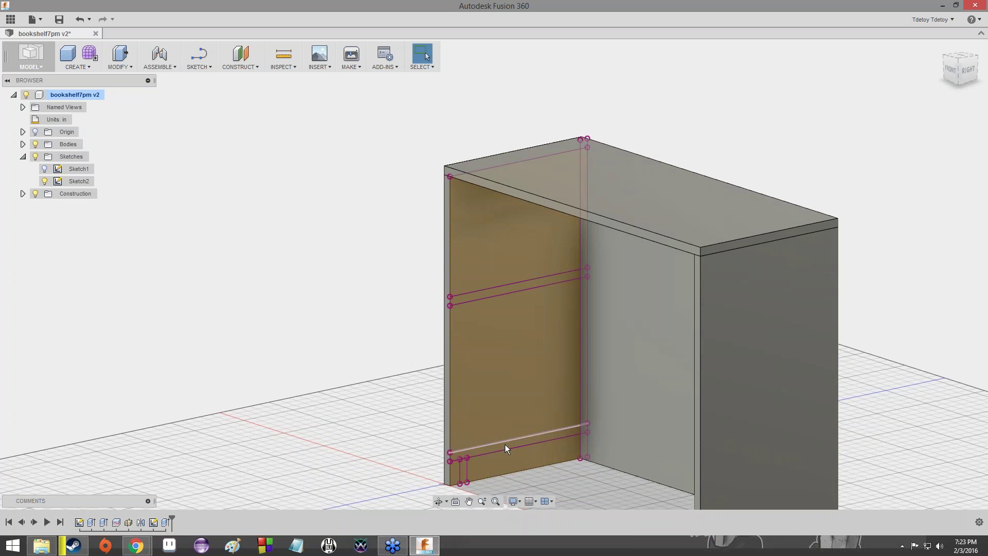
pyautogui.click(78, 68)
pyautogui.click(79, 154)
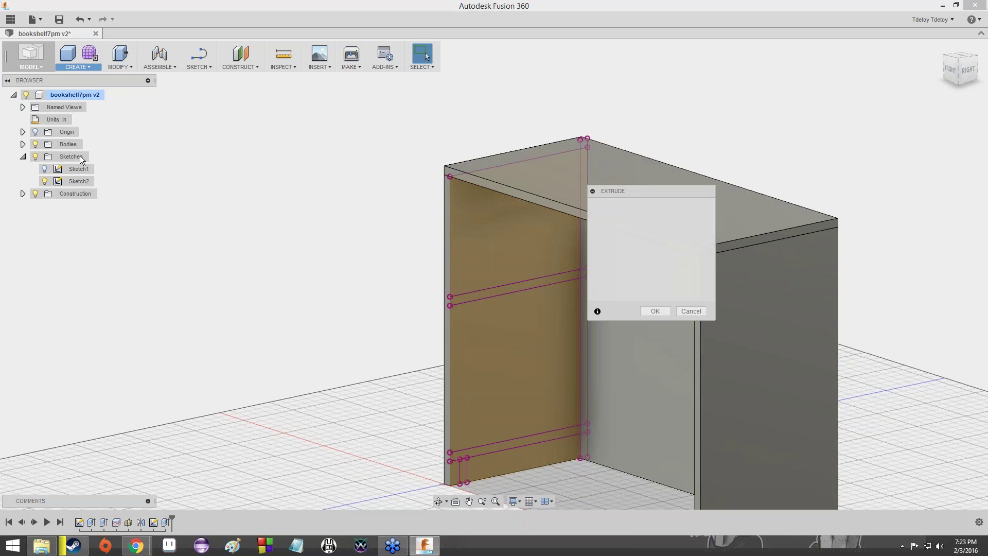
pyautogui.click(675, 244)
pyautogui.click(664, 267)
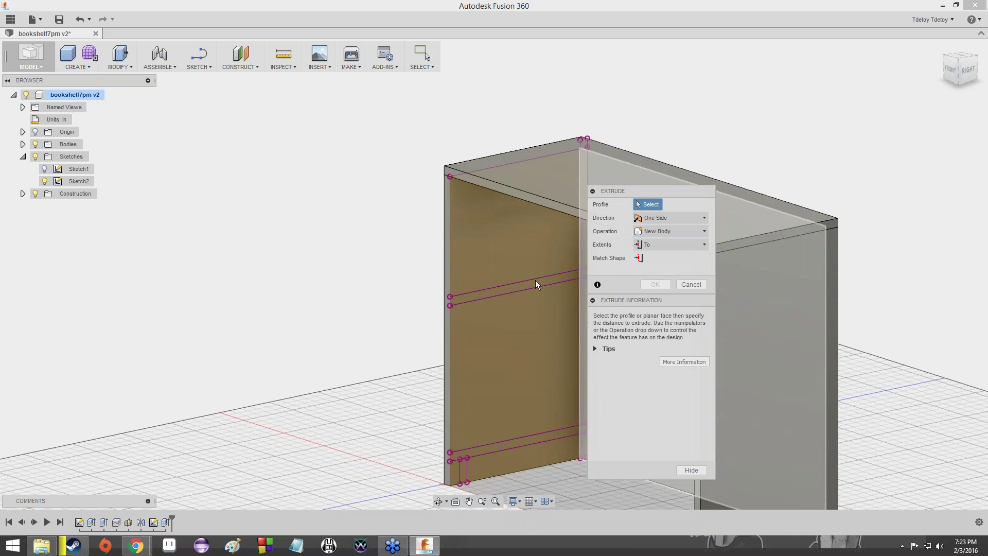
pyautogui.click(512, 285)
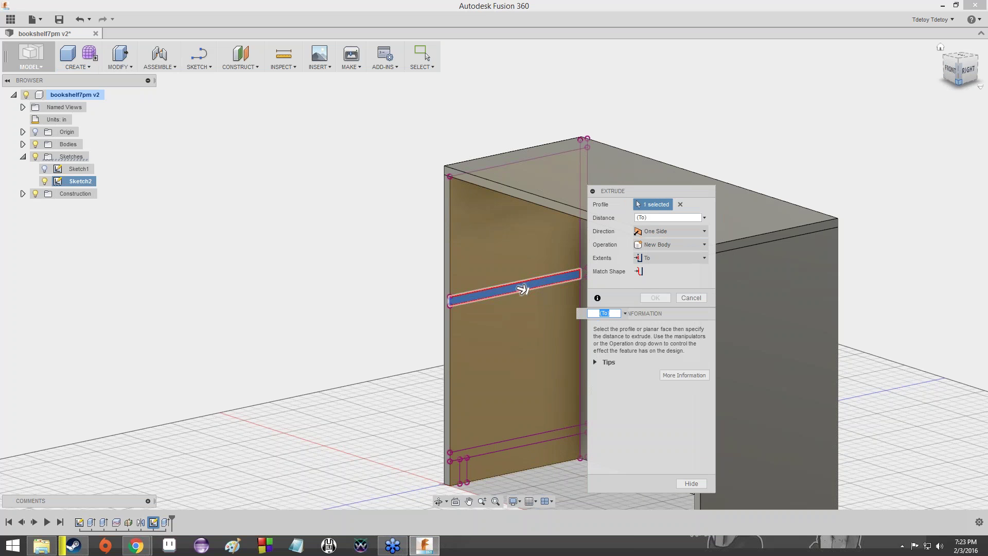
pyautogui.click(952, 69)
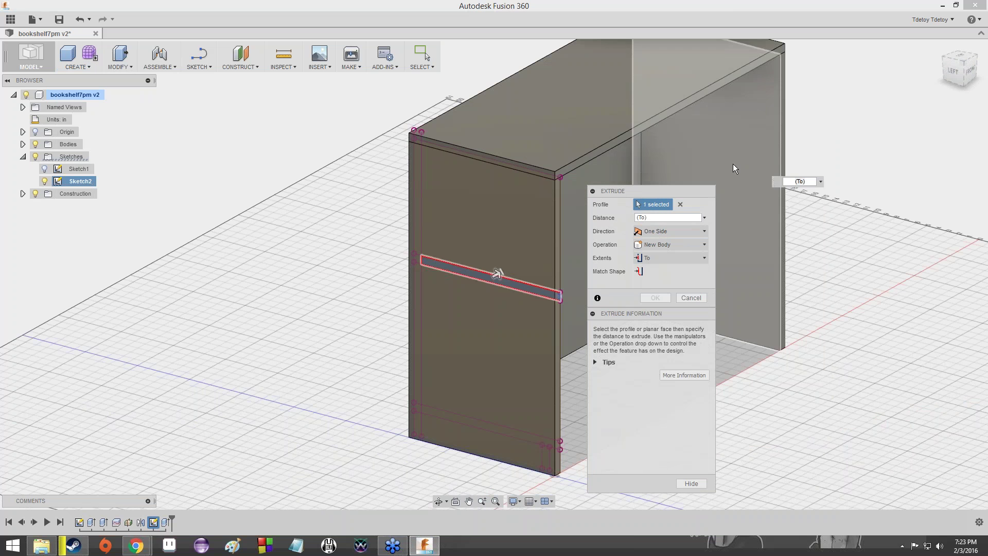
pyautogui.click(733, 163)
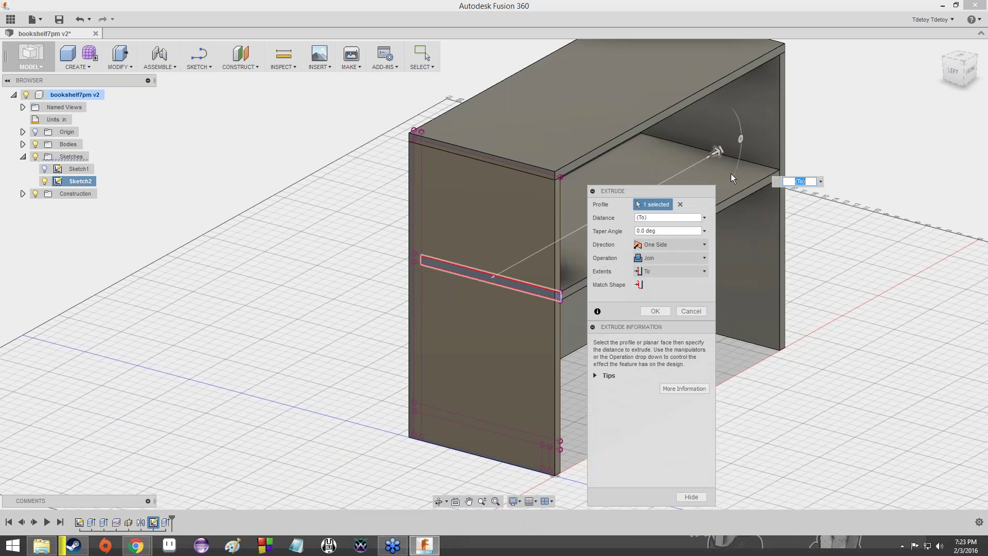
# Step: Set the middle shelf extrusion's operation to New Body and complete it
pyautogui.click(650, 260)
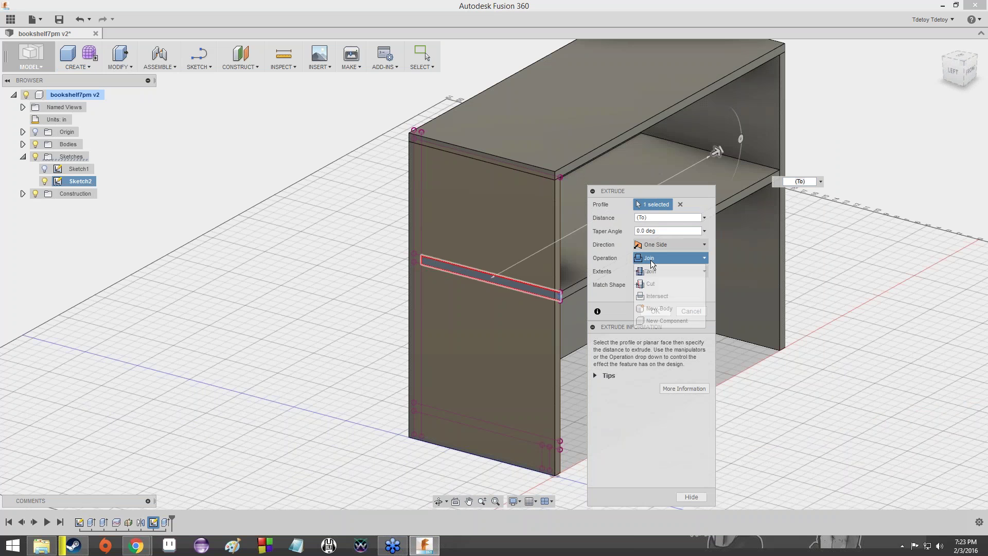
pyautogui.click(653, 302)
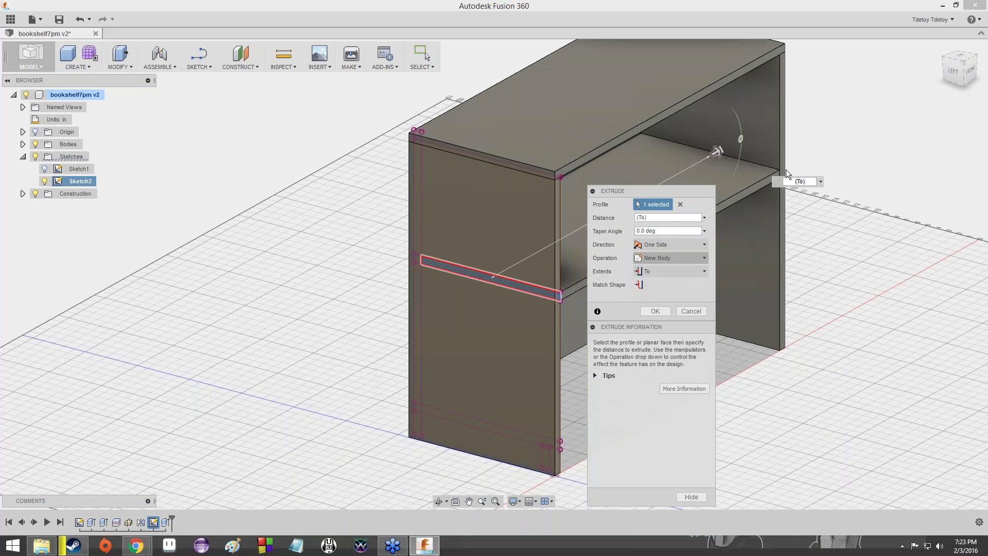
pyautogui.moveTo(956, 73)
pyautogui.mouseDown()
pyautogui.moveTo(953, 61)
pyautogui.moveTo(916, 55)
pyautogui.moveTo(910, 40)
pyautogui.moveTo(907, 50)
pyautogui.mouseUp()
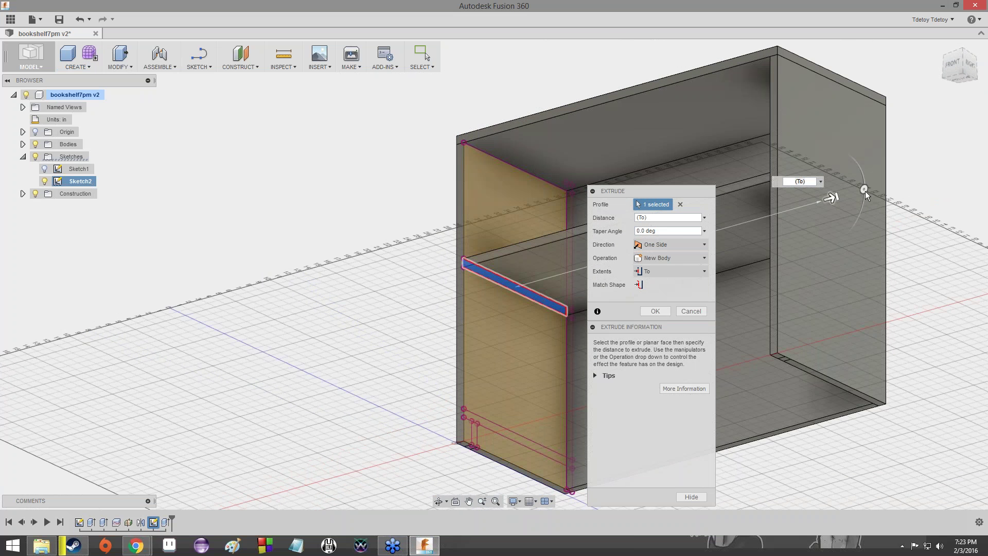
pyautogui.moveTo(976, 68)
pyautogui.mouseDown()
pyautogui.moveTo(978, 97)
pyautogui.moveTo(962, 114)
pyautogui.moveTo(900, 105)
pyautogui.moveTo(869, 85)
pyautogui.moveTo(782, 77)
pyautogui.moveTo(752, 79)
pyautogui.moveTo(725, 113)
pyautogui.moveTo(692, 88)
pyautogui.moveTo(698, 77)
pyautogui.moveTo(733, 103)
pyautogui.moveTo(810, 105)
pyautogui.moveTo(787, 82)
pyautogui.moveTo(757, 77)
pyautogui.mouseUp()
pyautogui.click(652, 312)
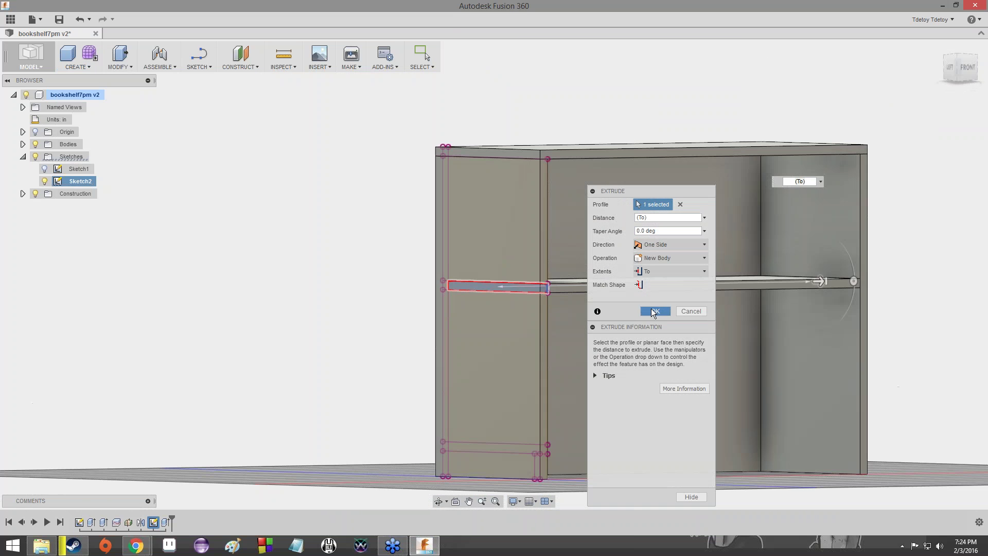
# Step: Start an Extrude of Sketch2's bottom shelf profile with the To extent, ending at the opposite side panel's inner face
pyautogui.press('F6')
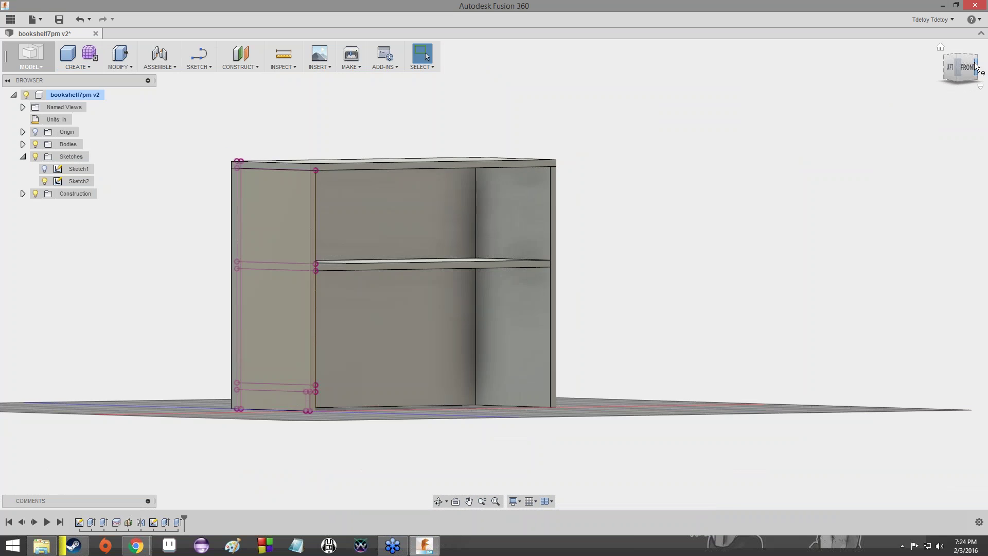
pyautogui.moveTo(969, 68); pyautogui.dragTo(868, 96)
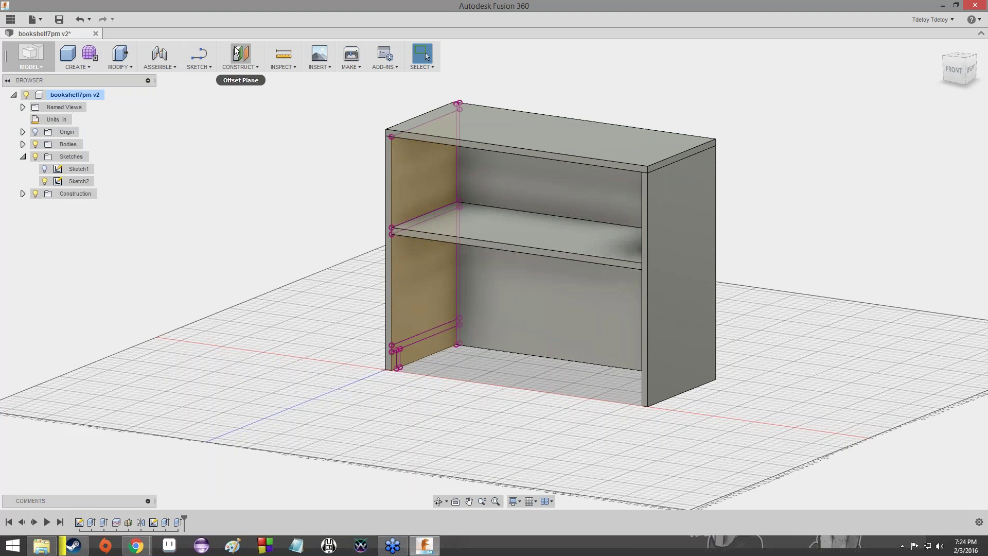
pyautogui.click(75, 66)
pyautogui.click(82, 168)
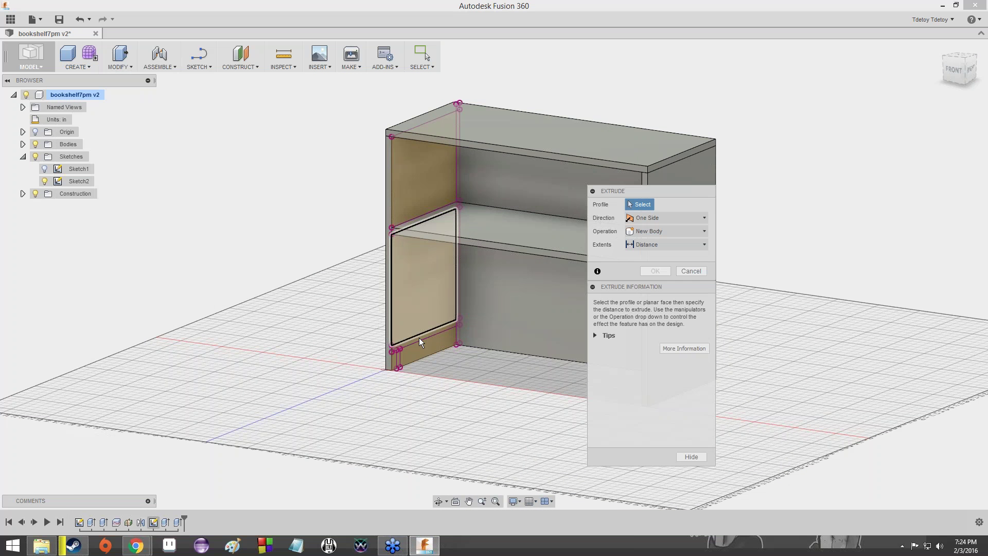
pyautogui.click(419, 338)
pyautogui.moveTo(951, 79); pyautogui.dragTo(986, 81)
pyautogui.click(646, 258)
pyautogui.click(641, 284)
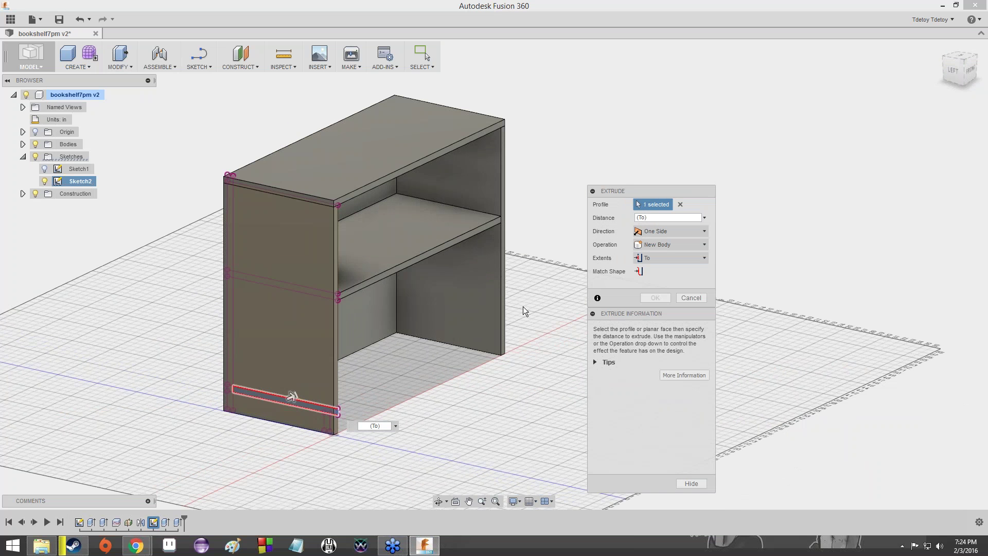
pyautogui.click(469, 315)
# Step: Set the bottom shelf extrusion's operation to New Body and complete it
pyautogui.click(663, 252)
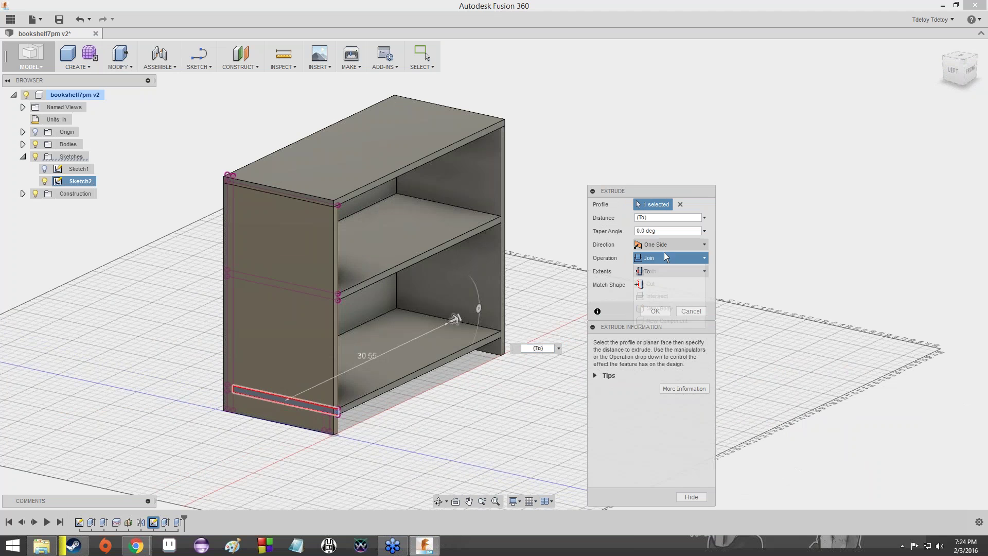
pyautogui.click(661, 308)
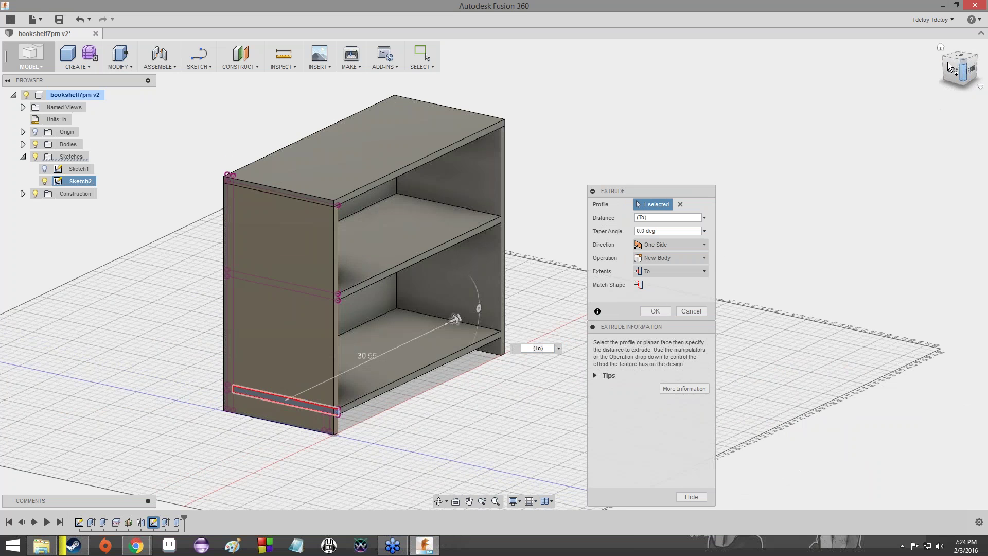
pyautogui.moveTo(947, 63); pyautogui.dragTo(923, 51)
pyautogui.click(655, 311)
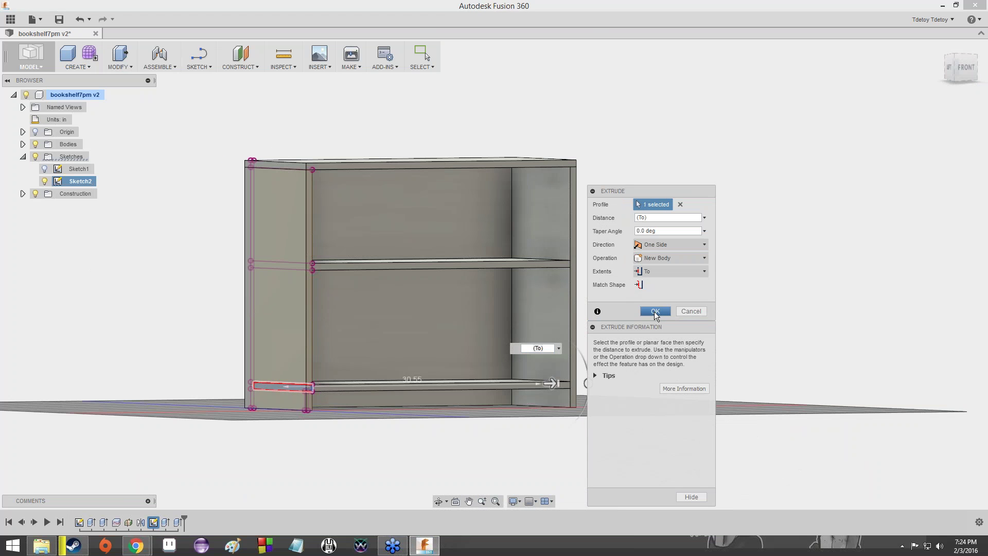
# Step: Start an Extrude of Sketch2's narrow kick board profile below the bottom shelf, with the To extent ending at the opposite side panel's inner face
pyautogui.moveTo(966, 67)
pyautogui.mouseDown()
pyautogui.moveTo(917, 93)
pyautogui.moveTo(879, 139)
pyautogui.moveTo(849, 121)
pyautogui.moveTo(844, 39)
pyautogui.moveTo(855, 87)
pyautogui.moveTo(844, 139)
pyautogui.mouseUp()
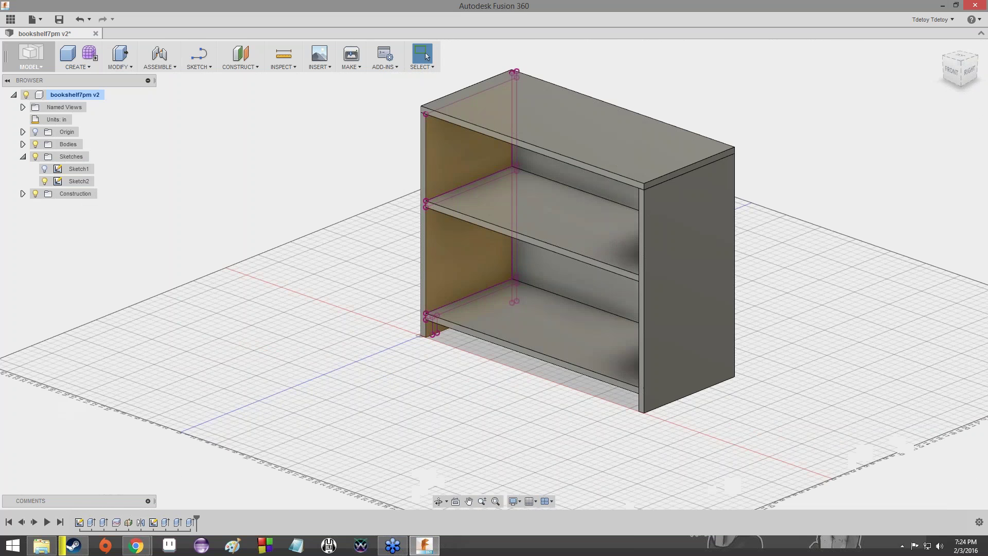
pyautogui.click(90, 66)
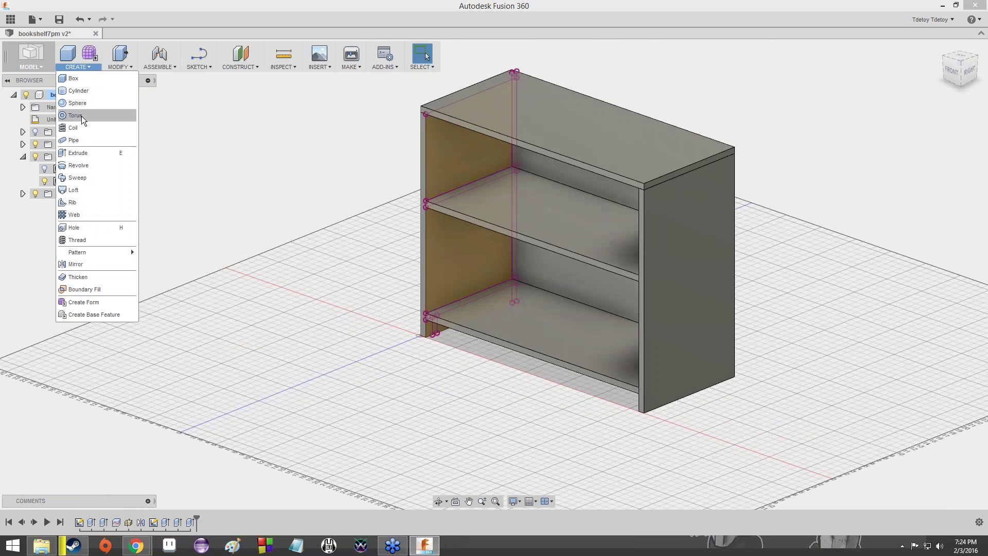
pyautogui.click(94, 154)
pyautogui.click(429, 335)
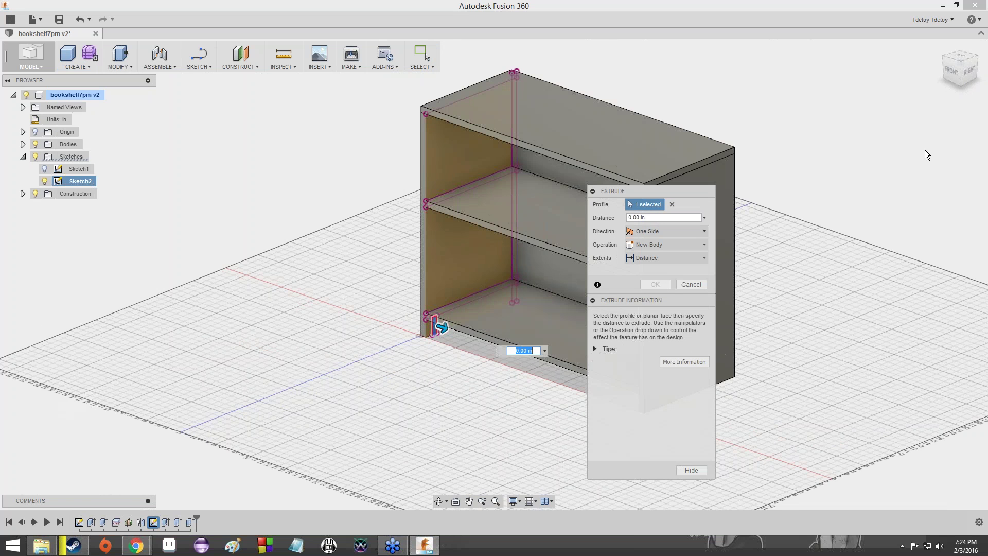
pyautogui.moveTo(930, 155); pyautogui.dragTo(975, 135)
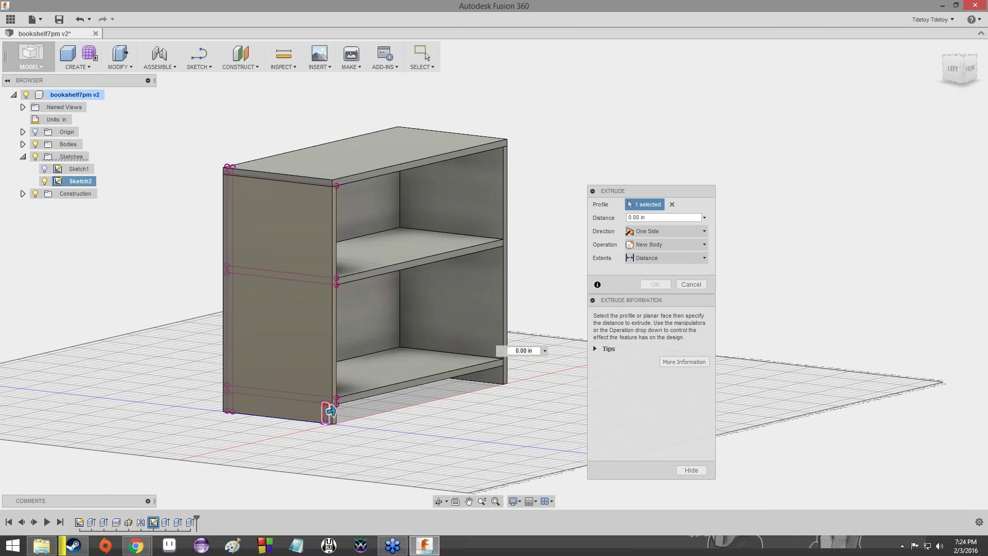
pyautogui.click(640, 257)
pyautogui.click(638, 284)
pyautogui.click(495, 378)
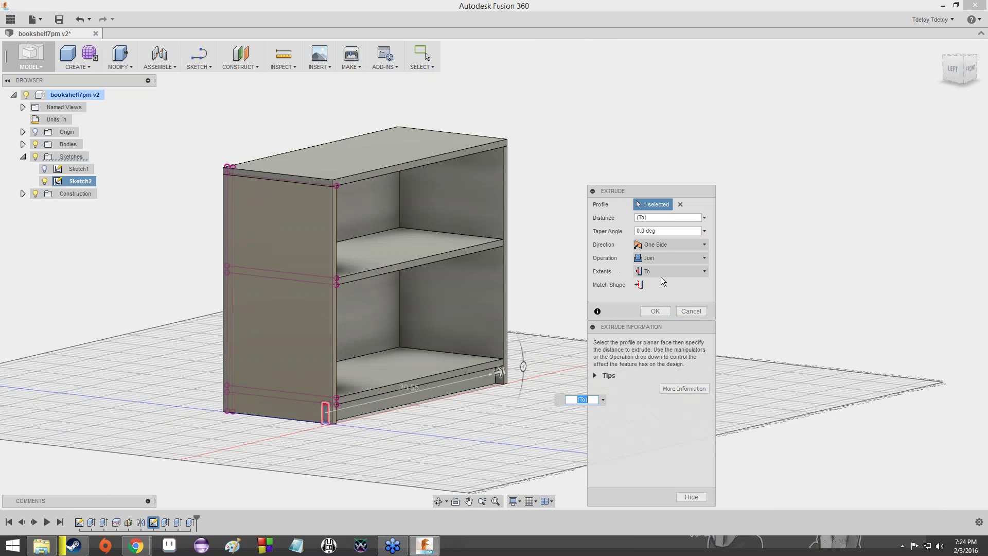
# Step: Complete the kick board extrusion as a New Body and hide Sketch2
pyautogui.click(660, 258)
pyautogui.click(659, 309)
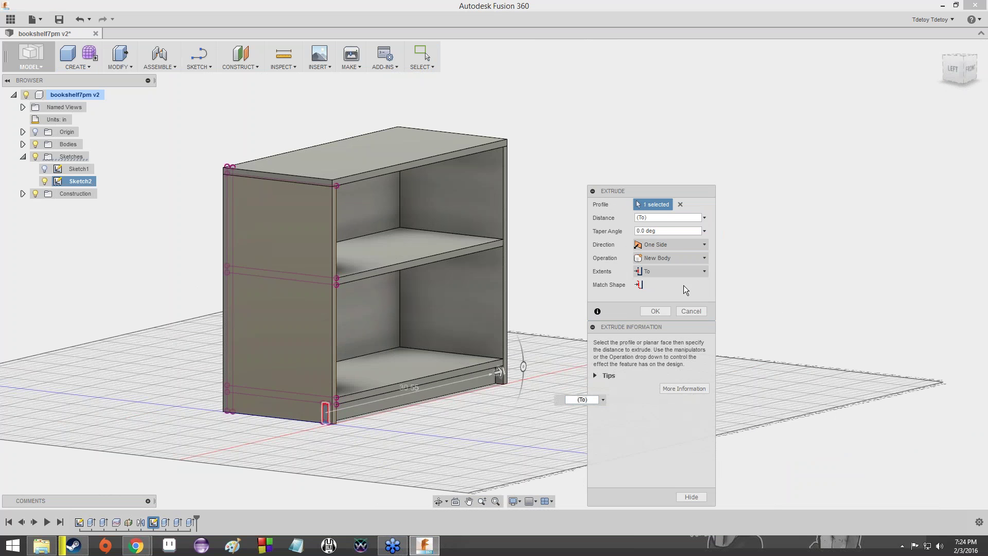
pyautogui.click(656, 312)
pyautogui.moveTo(972, 75)
pyautogui.mouseDown()
pyautogui.moveTo(926, 49)
pyautogui.moveTo(884, 75)
pyautogui.mouseUp()
pyautogui.click(46, 181)
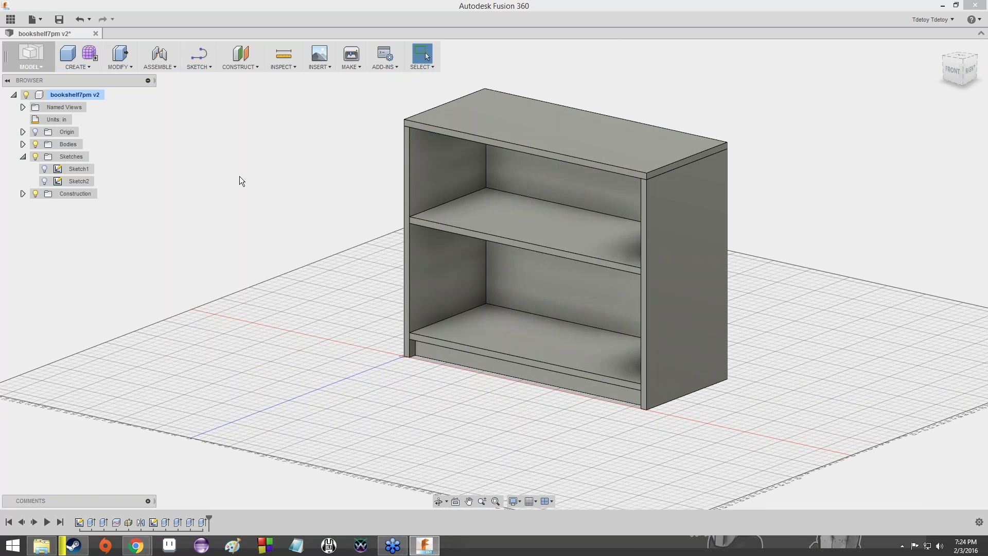
pyautogui.moveTo(953, 74); pyautogui.dragTo(748, 76)
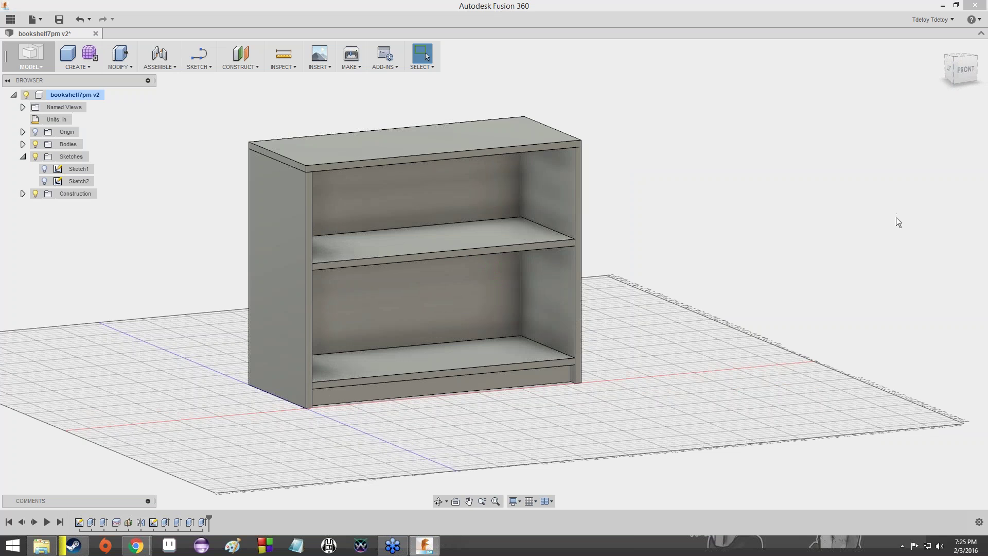
pyautogui.moveTo(960, 79)
pyautogui.mouseDown()
pyautogui.moveTo(927, 93)
pyautogui.moveTo(923, 81)
pyautogui.mouseUp()
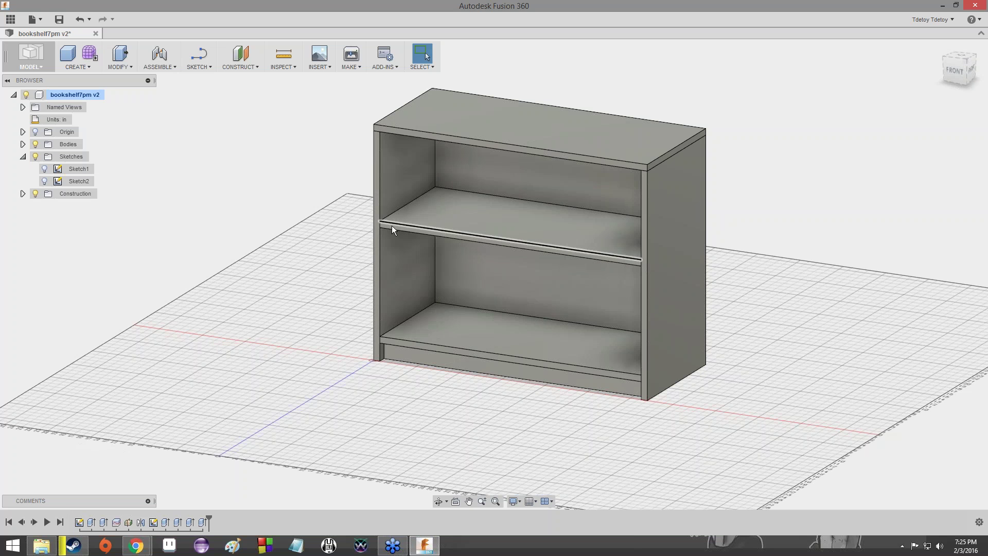
pyautogui.moveTo(953, 74)
pyautogui.mouseDown()
pyautogui.moveTo(927, 76)
pyautogui.moveTo(949, 54)
pyautogui.moveTo(963, 59)
pyautogui.moveTo(967, 91)
pyautogui.mouseUp()
pyautogui.moveTo(494, 274)
pyautogui.keyDown('shift'); pyautogui.mouseDown(button='middle')
pyautogui.moveTo(653, 159)
pyautogui.moveTo(648, 177)
pyautogui.moveTo(591, 224)
pyautogui.moveTo(543, 202)
pyautogui.mouseUp(button='middle'); pyautogui.keyUp('shift')
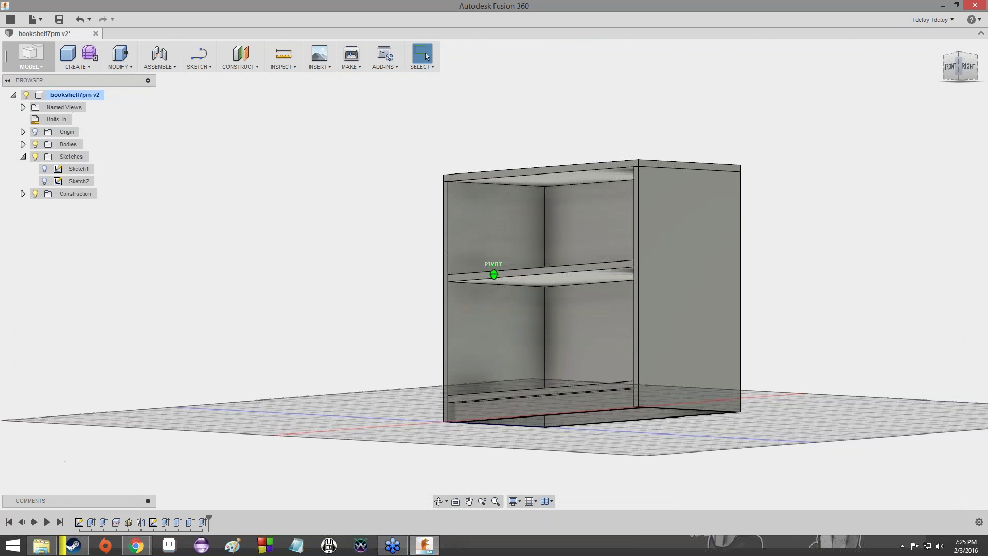
pyautogui.moveTo(955, 66)
pyautogui.mouseDown()
pyautogui.moveTo(977, 82)
pyautogui.moveTo(968, 106)
pyautogui.moveTo(958, 105)
pyautogui.mouseUp()
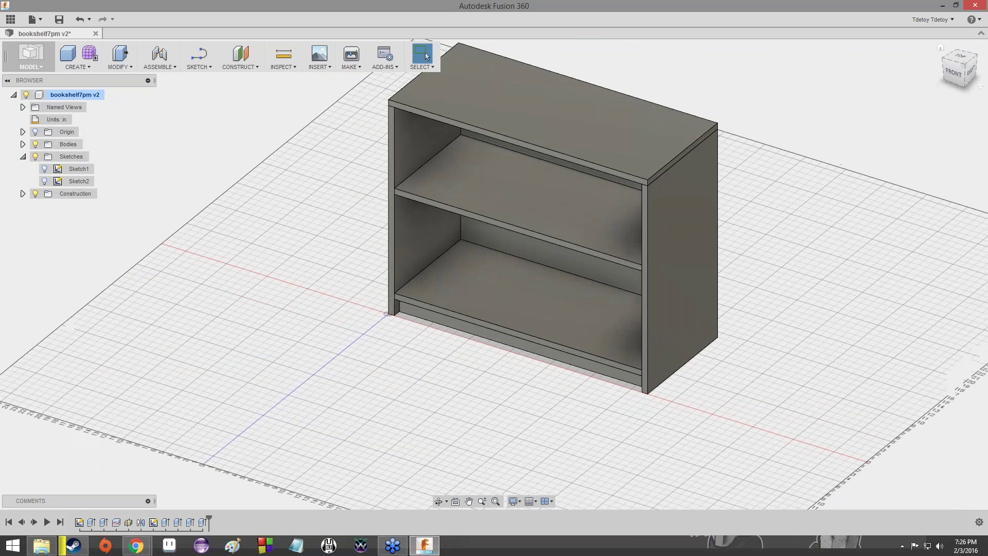
# Step: Redefine Sketch2's plane to the inner face of the side panel nearest the origin, and briefly show the sketch to check it
pyautogui.rightClick(58, 183)
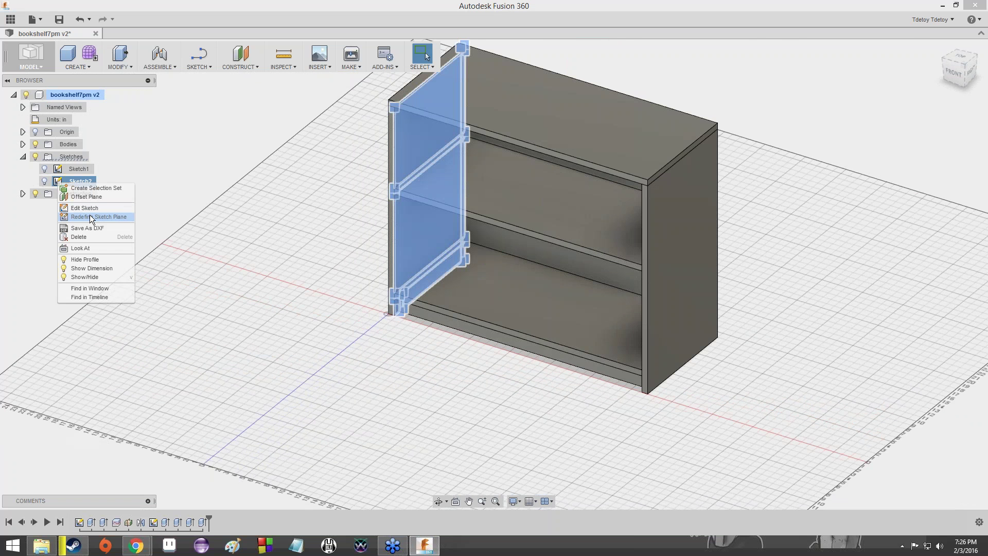
pyautogui.click(90, 216)
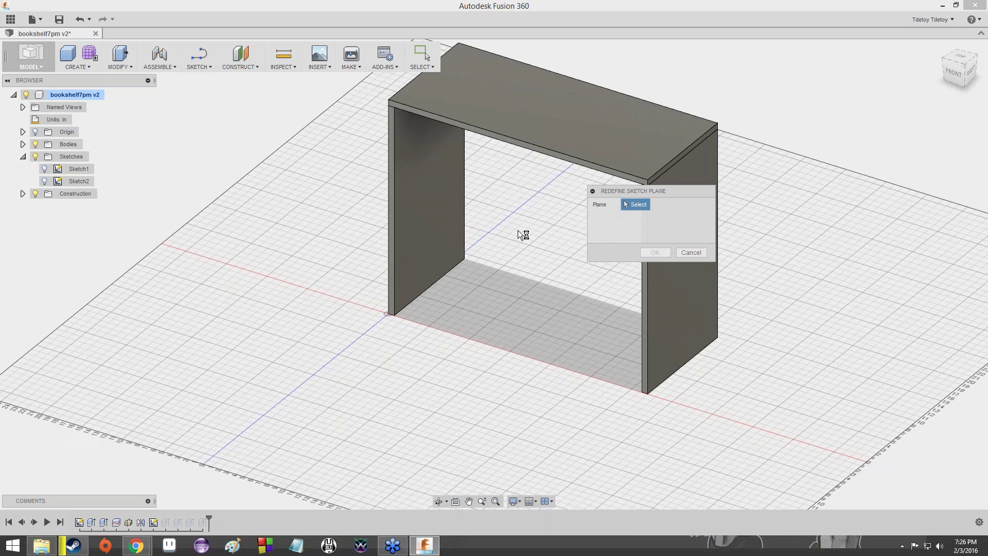
pyautogui.click(442, 214)
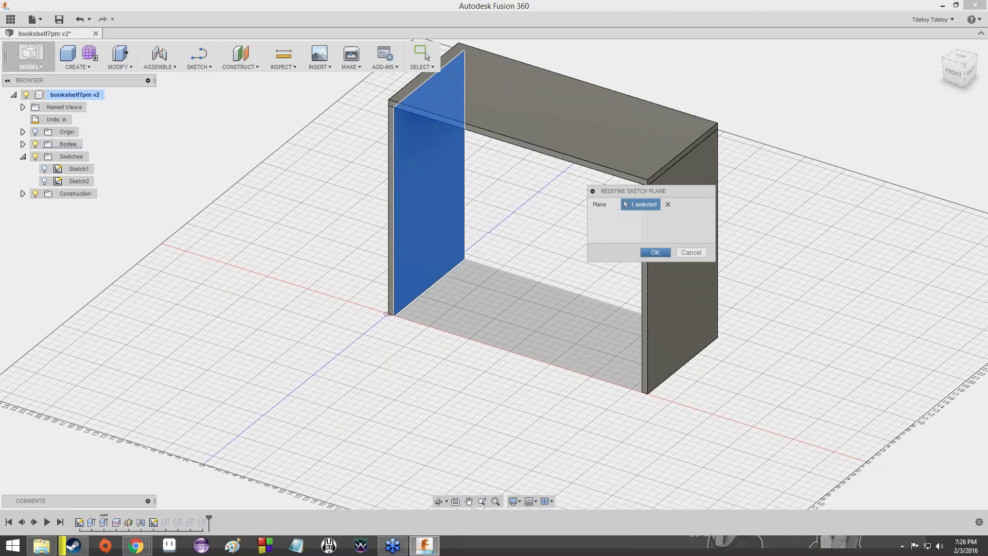
pyautogui.click(44, 181)
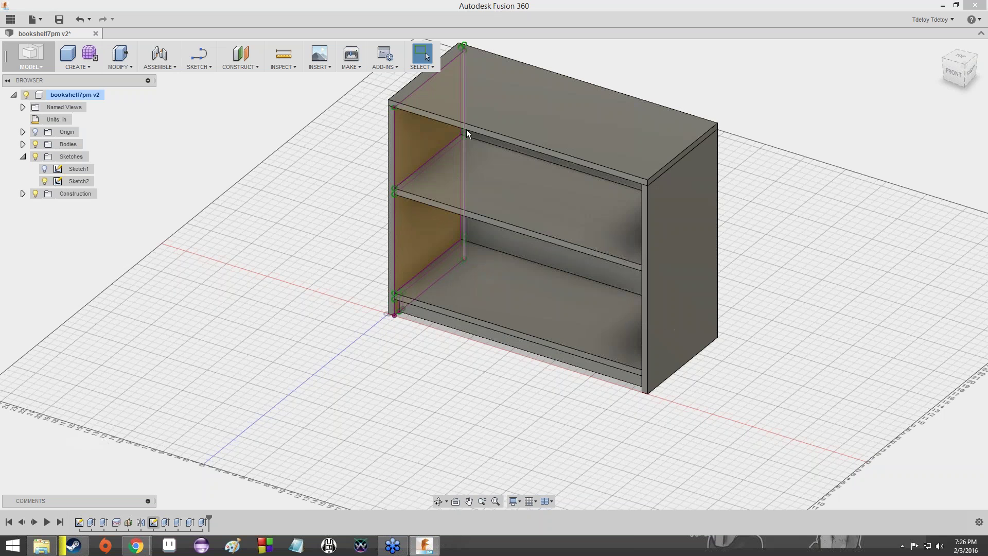
pyautogui.click(44, 181)
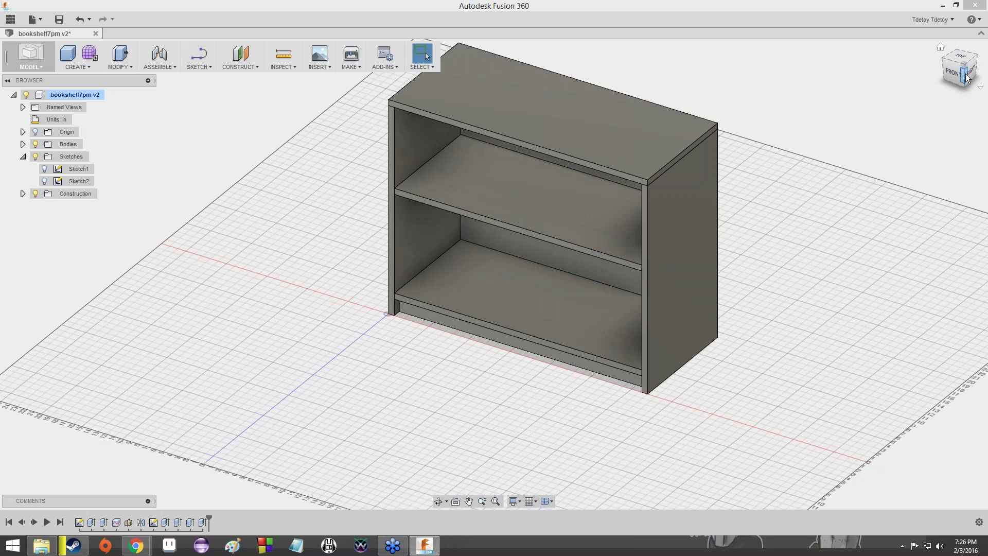
# Step: Look over the list of bodies, highlighting Body1 in the model, and return to the list of sketches
pyautogui.moveTo(972, 77)
pyautogui.mouseDown()
pyautogui.moveTo(971, 50)
pyautogui.moveTo(986, 70)
pyautogui.mouseUp()
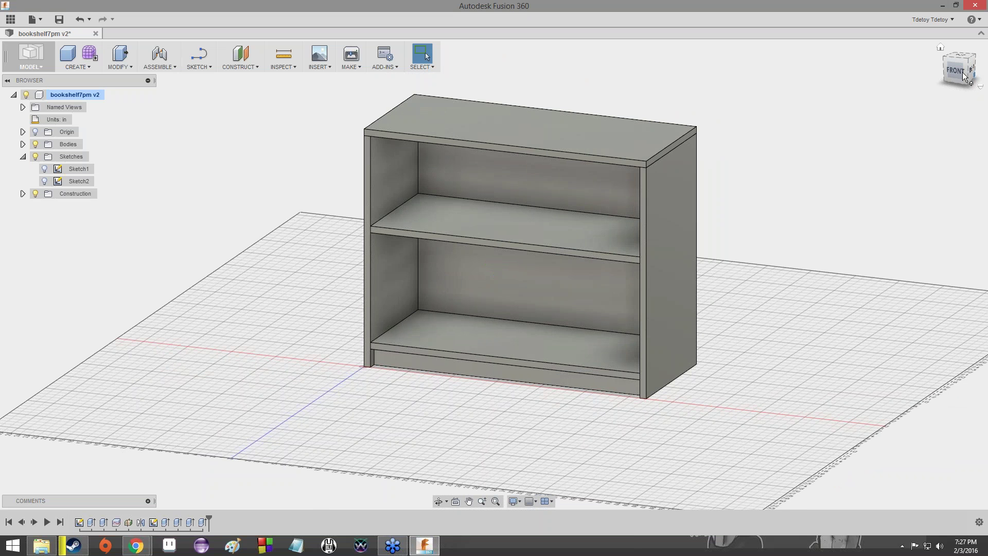
pyautogui.click(44, 182)
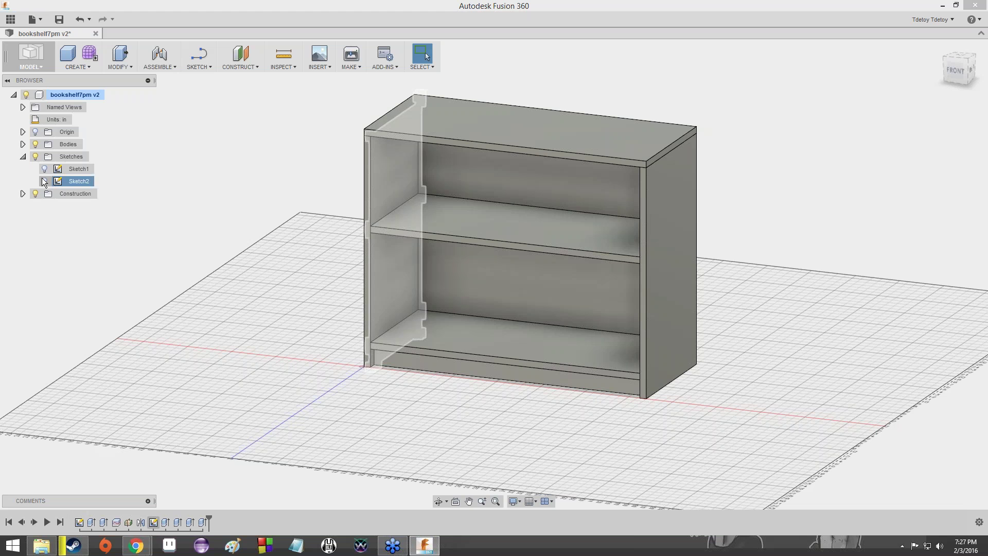
pyautogui.click(44, 182)
pyautogui.click(23, 157)
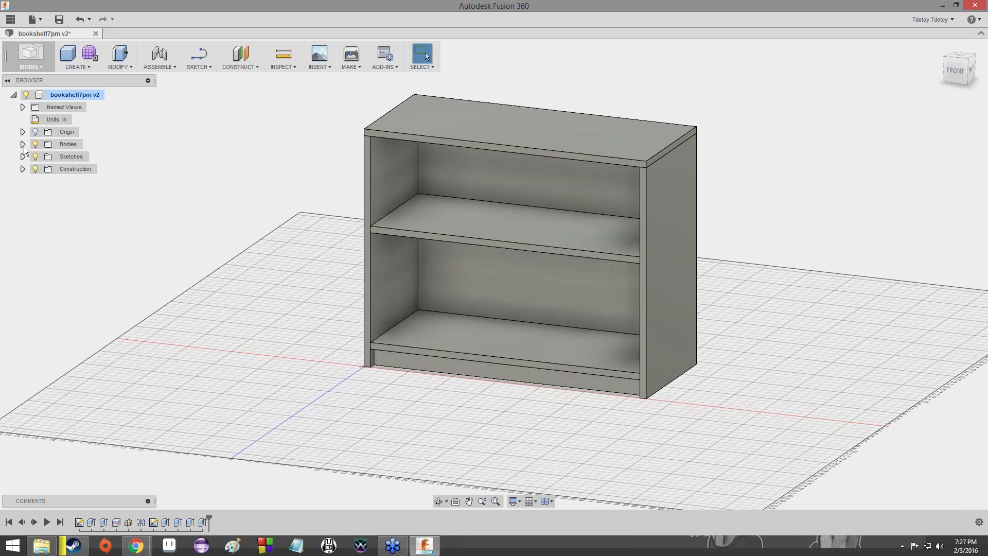
pyautogui.click(22, 144)
pyautogui.click(72, 156)
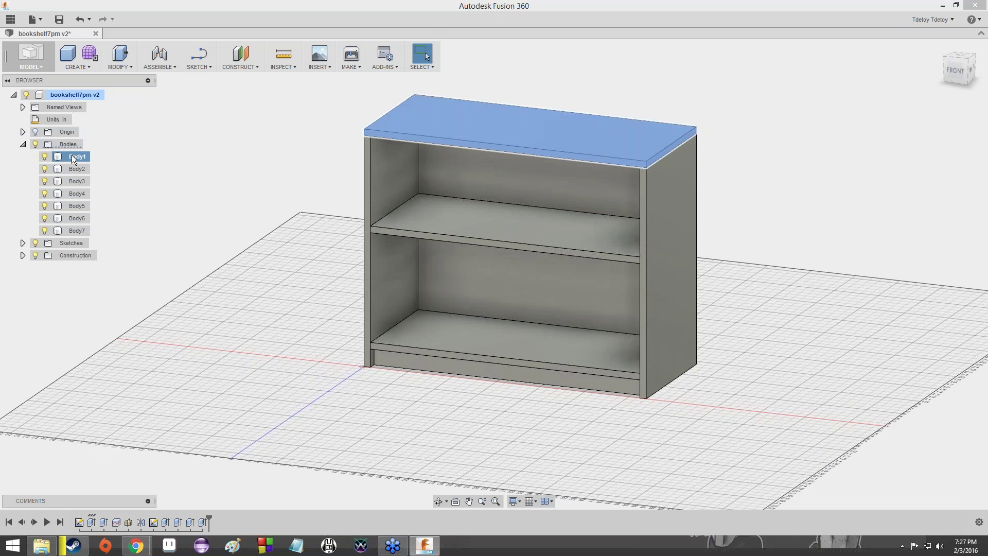
pyautogui.click(23, 144)
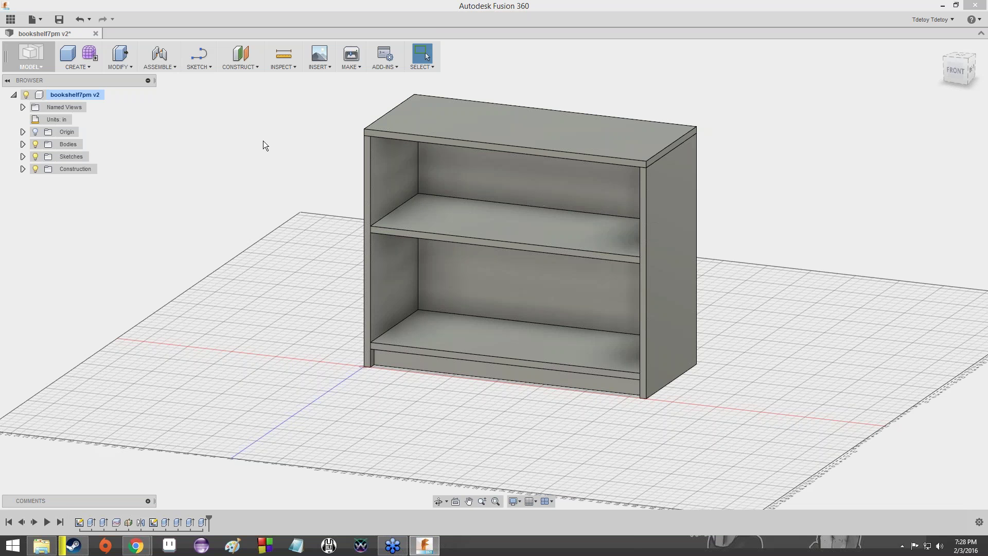
pyautogui.click(23, 157)
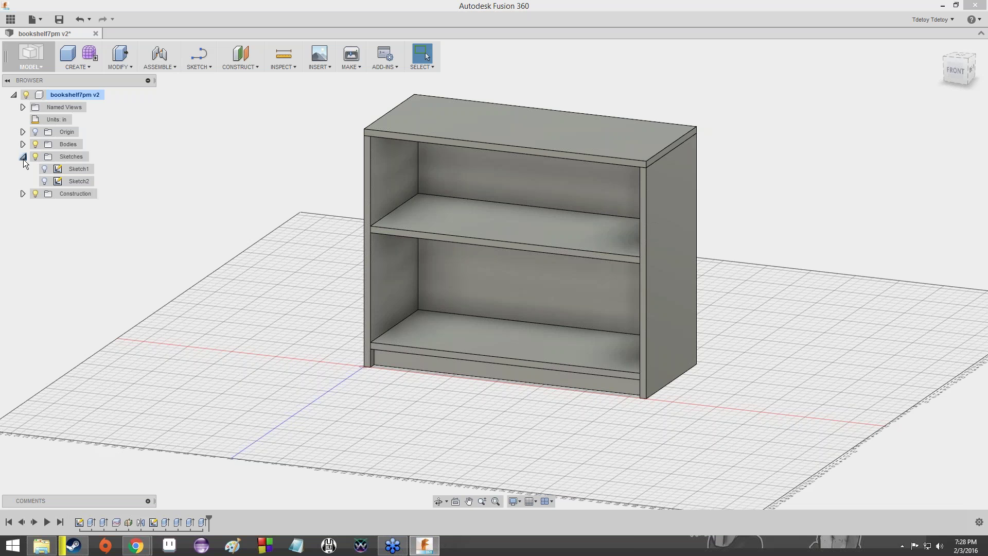
pyautogui.rightClick(71, 183)
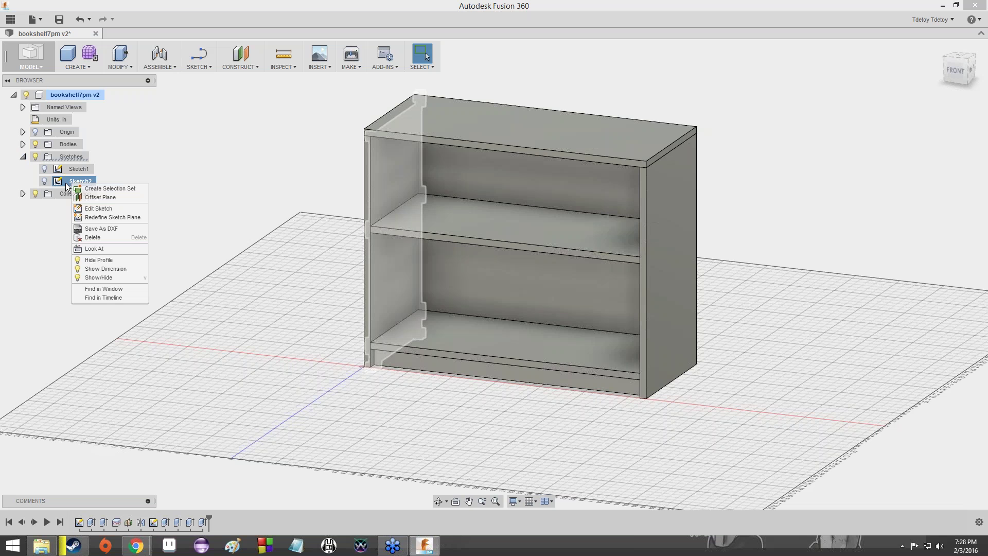
pyautogui.click(100, 217)
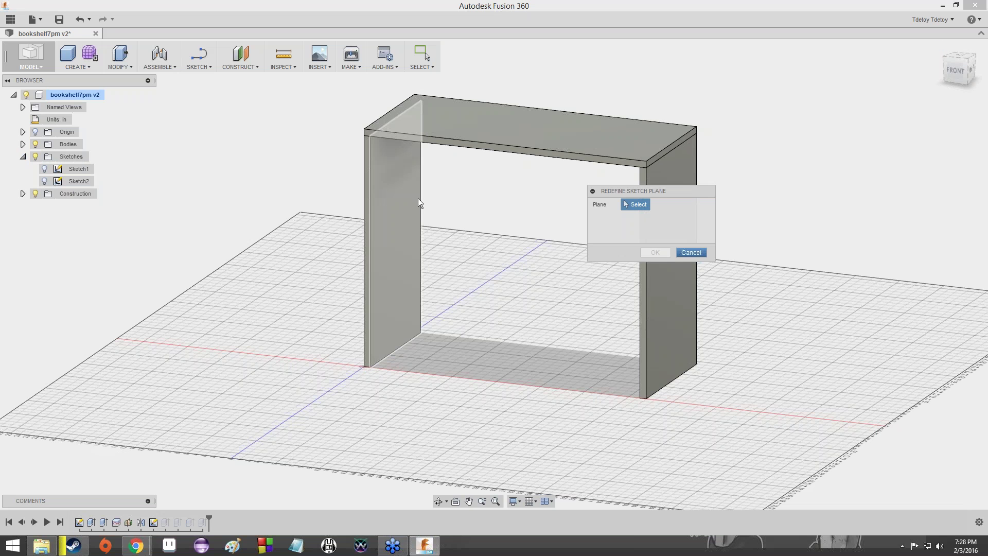
pyautogui.click(406, 214)
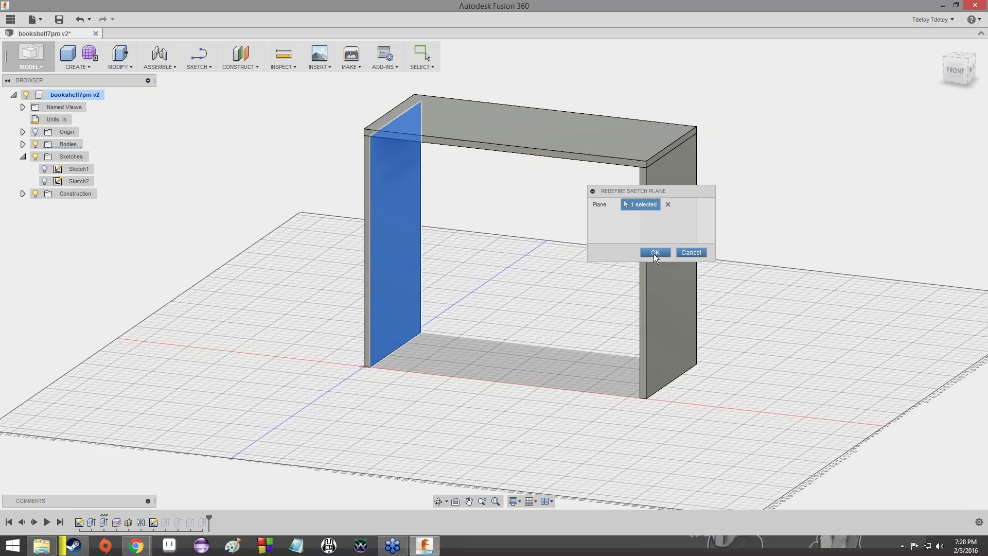
pyautogui.click(686, 253)
# Step: Open Sketch2 for editing
pyautogui.rightClick(79, 180)
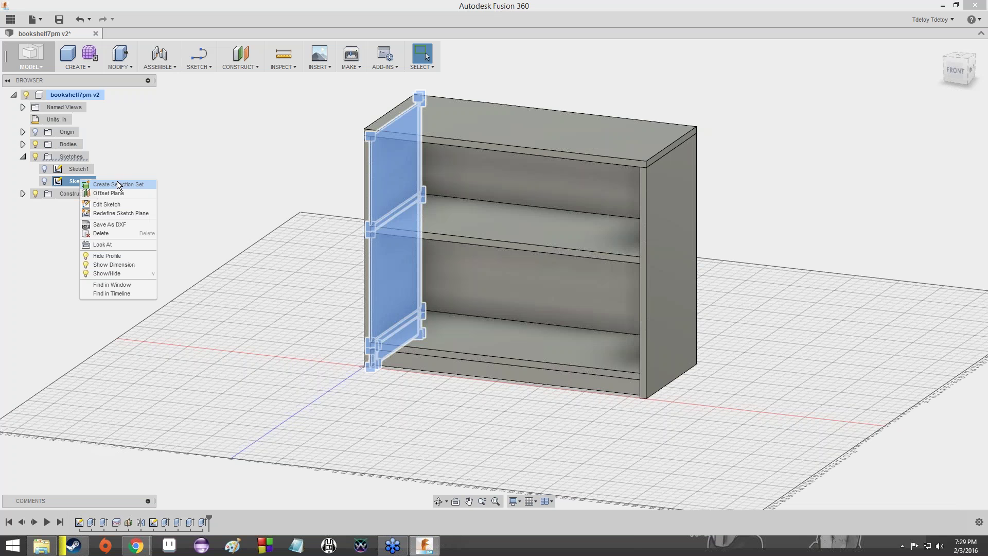
pyautogui.click(112, 209)
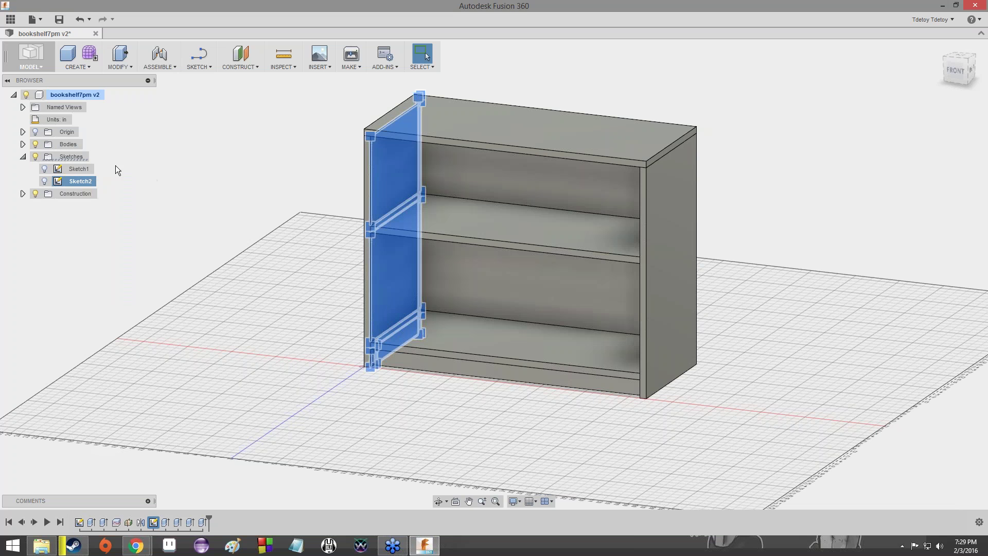
pyautogui.doubleClick(57, 182)
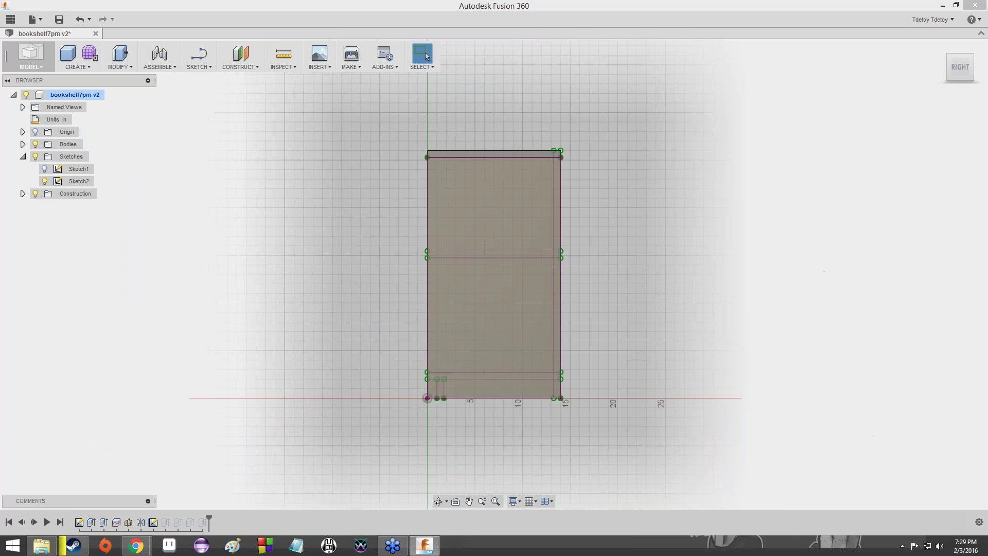
# Step: Check Sketch2 against the side panel from an angle by toggling its visibility, and look over the list of bodies
pyautogui.click(45, 181)
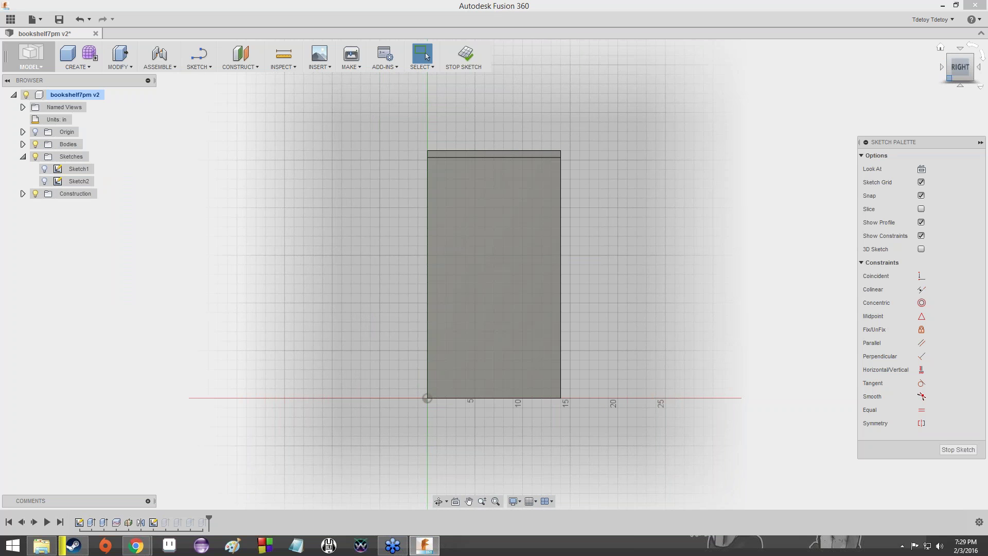
pyautogui.moveTo(953, 70); pyautogui.dragTo(984, 86)
pyautogui.click(44, 182)
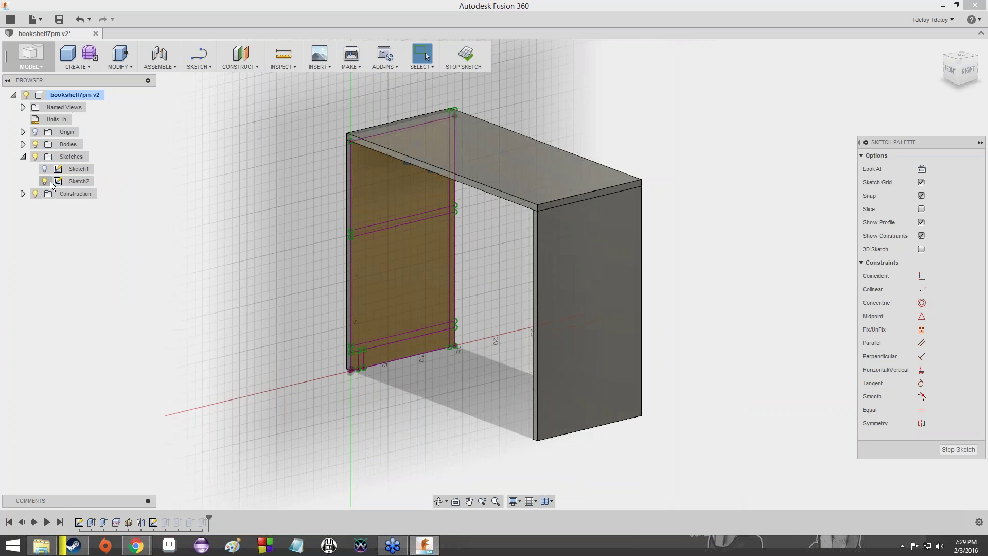
pyautogui.moveTo(957, 73)
pyautogui.mouseDown()
pyautogui.moveTo(976, 76)
pyautogui.moveTo(958, 82)
pyautogui.mouseUp()
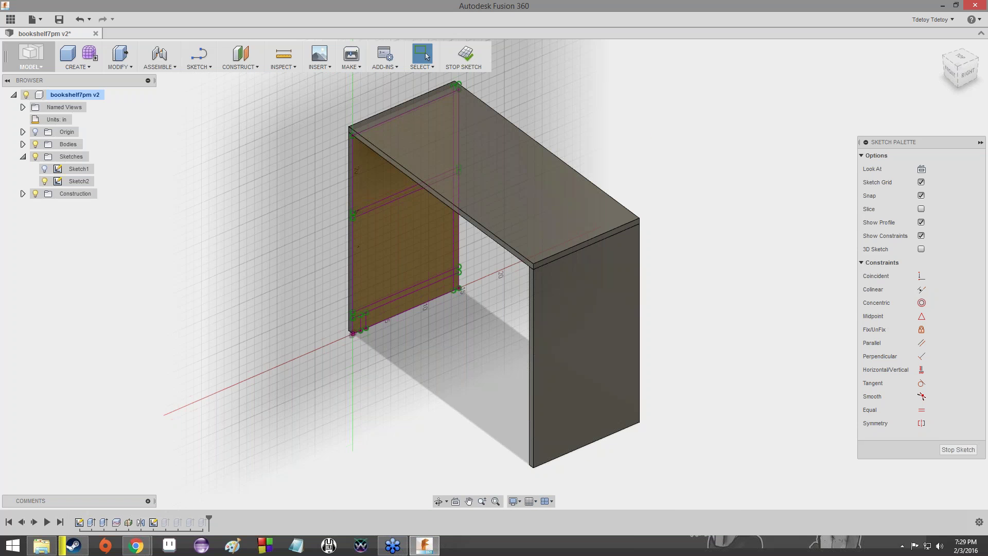
pyautogui.click(23, 144)
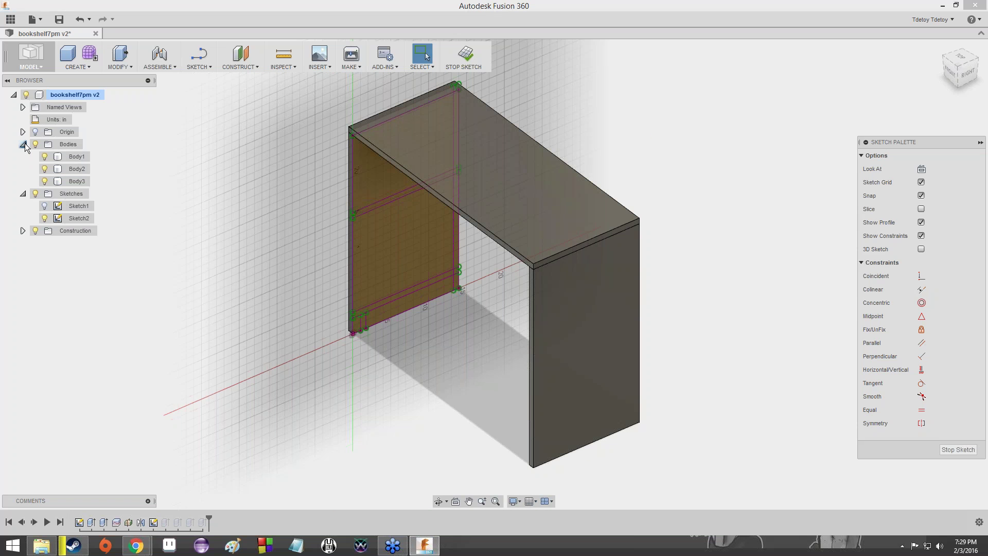
pyautogui.click(24, 144)
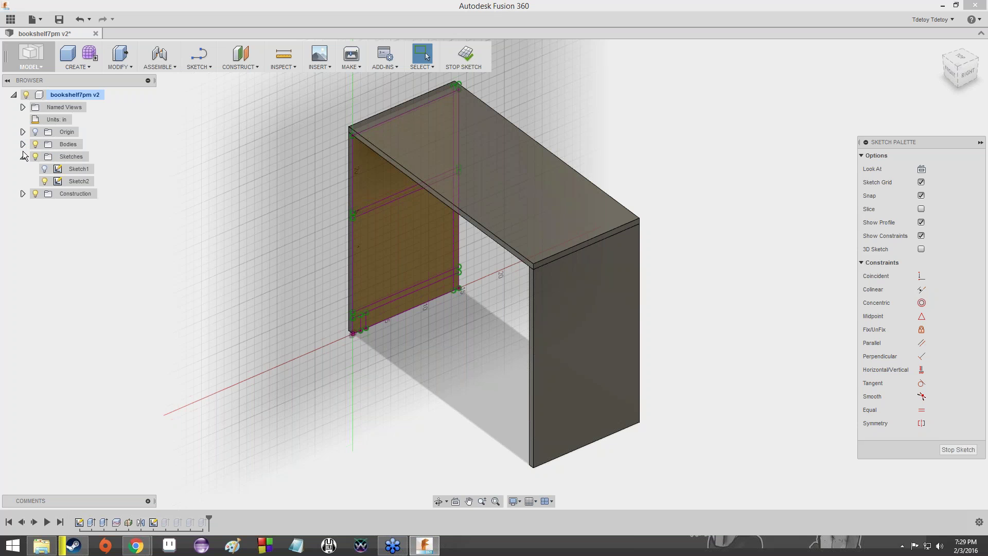
pyautogui.click(45, 181)
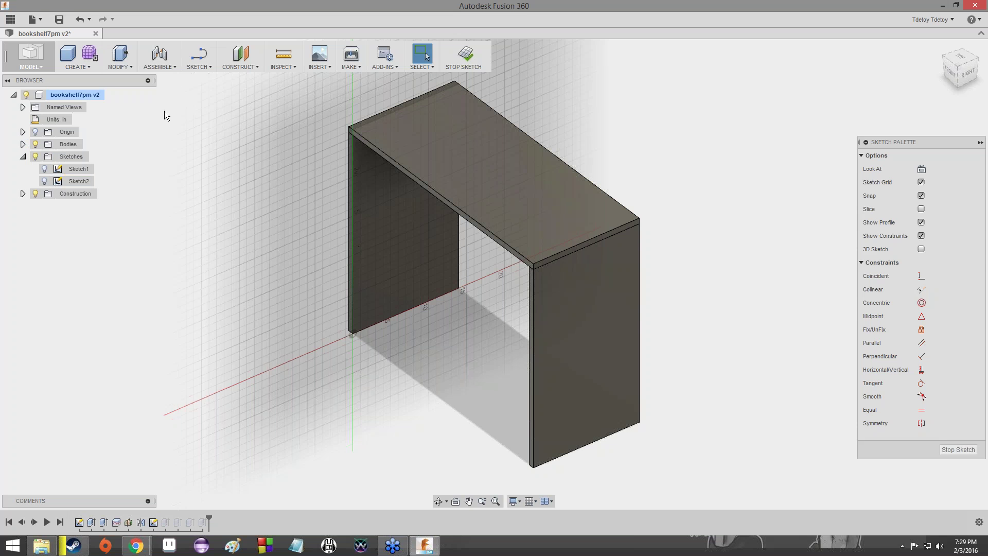
# Step: Undo the last visibility change and the opening of Sketch2, and examine the complete bookshelf from above, the front and below
pyautogui.click(79, 18)
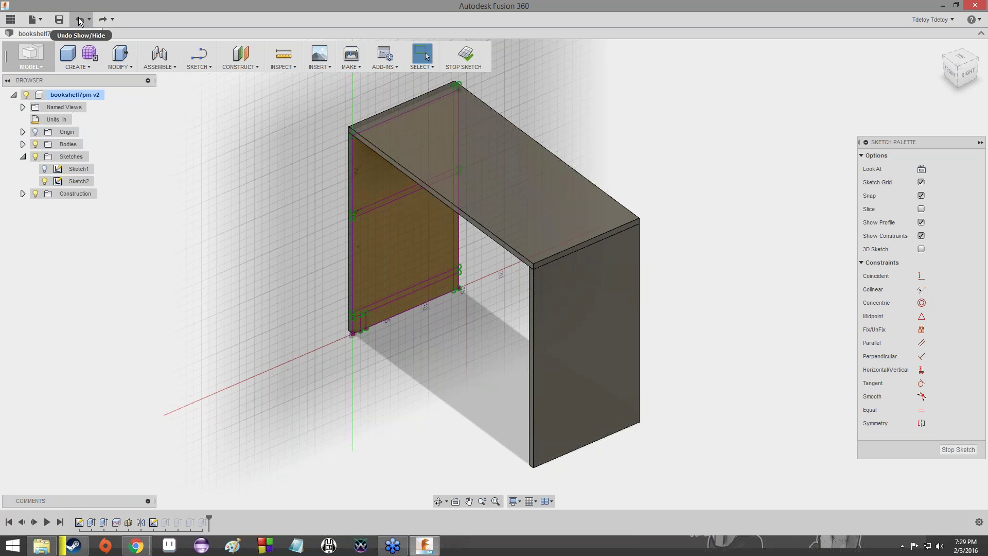
pyautogui.click(78, 19)
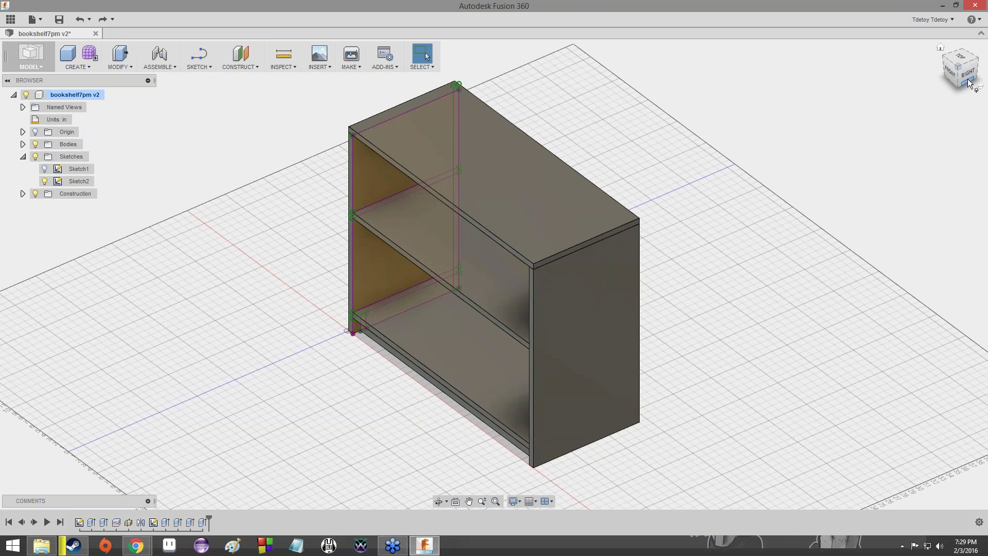
pyautogui.moveTo(971, 79)
pyautogui.mouseDown()
pyautogui.moveTo(974, 44)
pyautogui.moveTo(958, 58)
pyautogui.moveTo(960, 47)
pyautogui.moveTo(967, 63)
pyautogui.moveTo(956, 52)
pyautogui.moveTo(961, 72)
pyautogui.mouseUp()
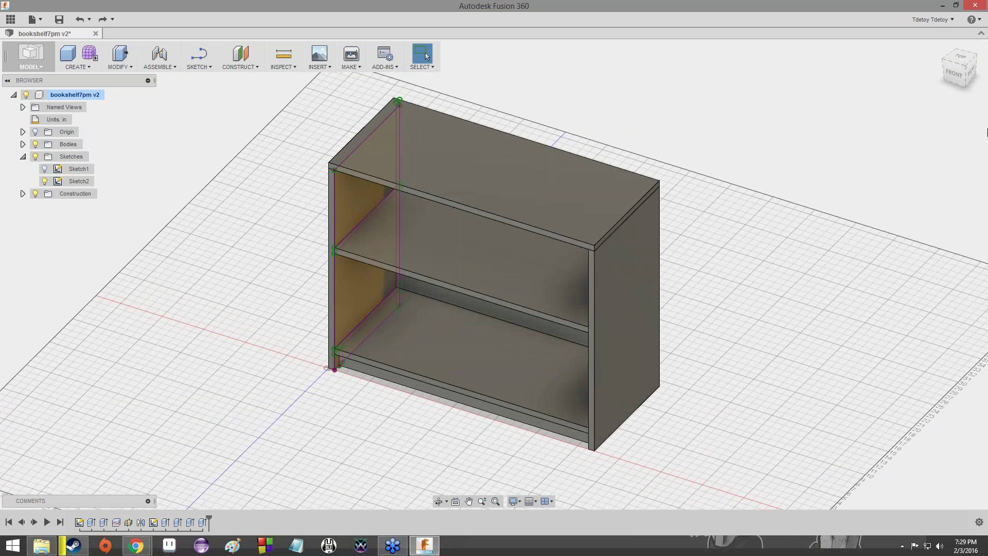
pyautogui.click(953, 73)
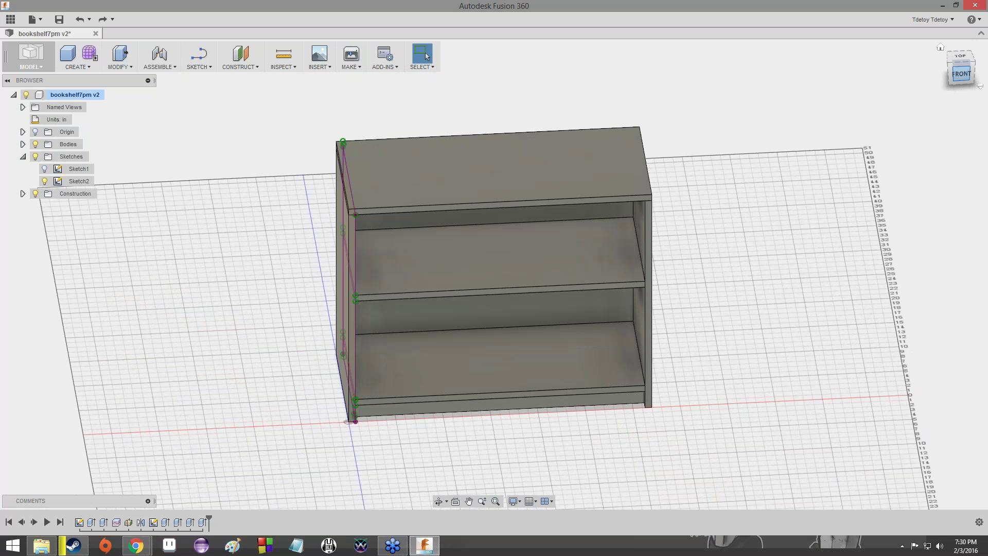
pyautogui.moveTo(961, 74)
pyautogui.mouseDown()
pyautogui.moveTo(939, 65)
pyautogui.moveTo(941, 27)
pyautogui.mouseUp()
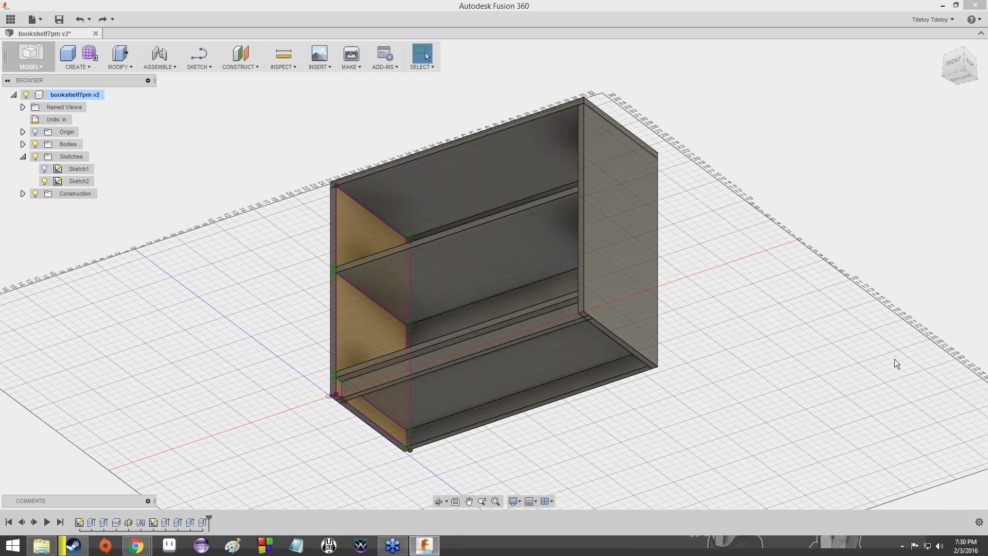
pyautogui.click(953, 63)
pyautogui.moveTo(953, 62); pyautogui.dragTo(930, 42)
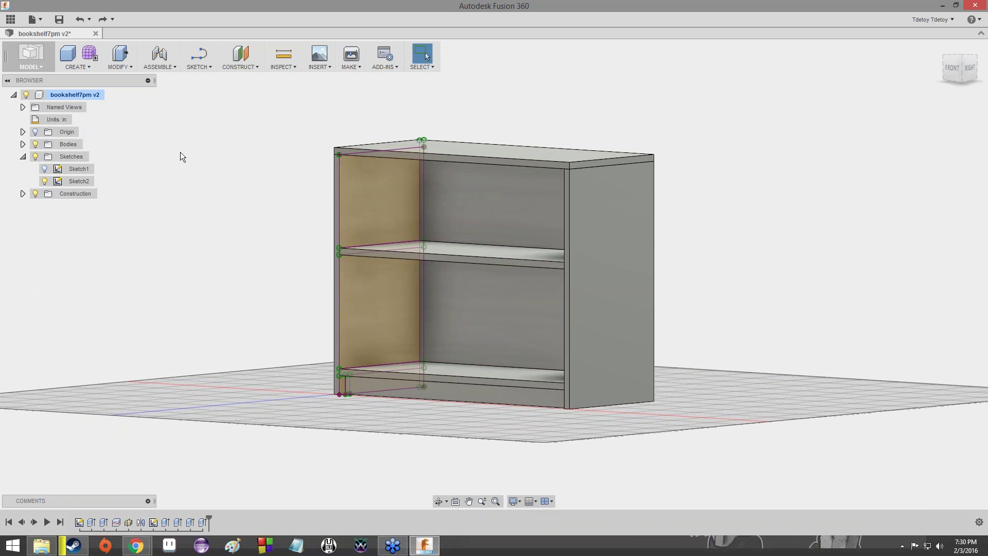
# Step: View the bookshelf directly from the top and hide Sketch2
pyautogui.click(199, 67)
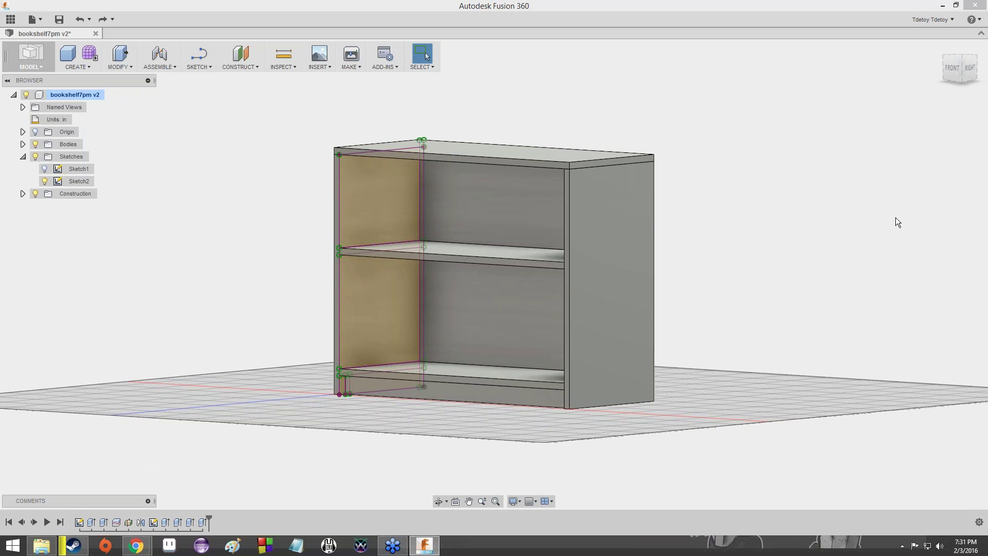
pyautogui.click(965, 68)
pyautogui.moveTo(965, 68)
pyautogui.mouseDown()
pyautogui.moveTo(854, 89)
pyautogui.moveTo(878, 72)
pyautogui.moveTo(943, 95)
pyautogui.moveTo(974, 90)
pyautogui.moveTo(978, 67)
pyautogui.moveTo(947, 26)
pyautogui.moveTo(982, 37)
pyautogui.moveTo(977, 77)
pyautogui.moveTo(952, 80)
pyautogui.moveTo(938, 61)
pyautogui.moveTo(948, 41)
pyautogui.moveTo(965, 44)
pyautogui.moveTo(966, 71)
pyautogui.moveTo(952, 76)
pyautogui.moveTo(939, 46)
pyautogui.moveTo(964, 49)
pyautogui.moveTo(959, 73)
pyautogui.moveTo(942, 37)
pyautogui.moveTo(962, 63)
pyautogui.moveTo(957, 75)
pyautogui.moveTo(946, 55)
pyautogui.moveTo(958, 63)
pyautogui.moveTo(938, 80)
pyautogui.moveTo(969, 71)
pyautogui.moveTo(949, 59)
pyautogui.moveTo(948, 68)
pyautogui.moveTo(958, 55)
pyautogui.moveTo(950, 72)
pyautogui.moveTo(952, 57)
pyautogui.moveTo(957, 70)
pyautogui.moveTo(971, 65)
pyautogui.moveTo(958, 70)
pyautogui.mouseUp()
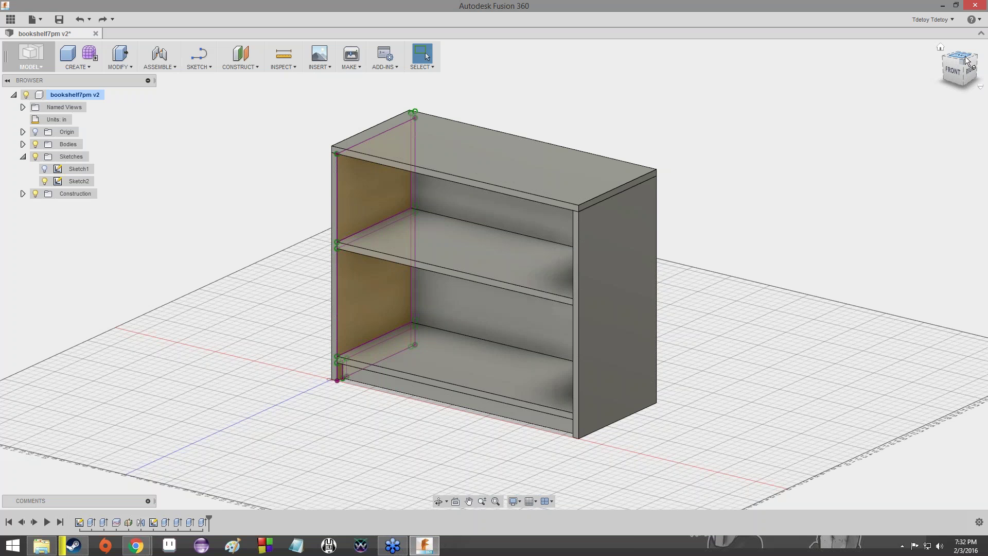
pyautogui.click(967, 60)
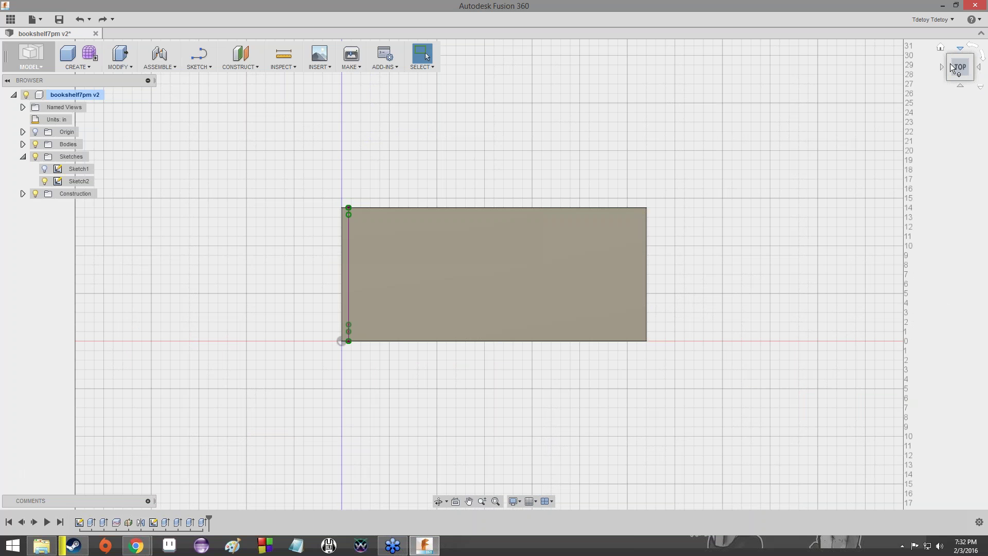
pyautogui.click(45, 181)
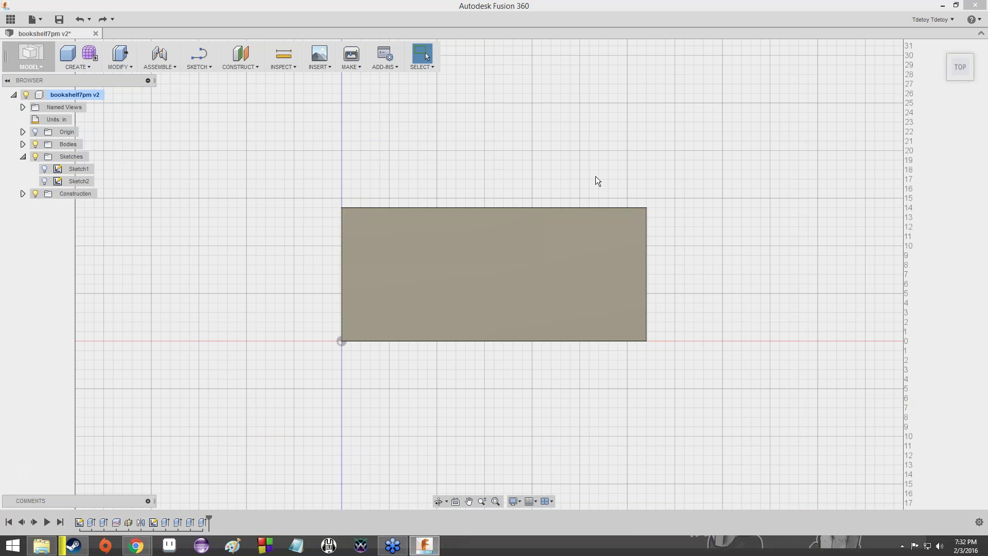
# Step: Examine the finished bookshelf from the front, both sides and above, and look over the available creation commands
pyautogui.moveTo(964, 75)
pyautogui.mouseDown()
pyautogui.moveTo(953, 47)
pyautogui.moveTo(905, 30)
pyautogui.moveTo(887, 29)
pyautogui.moveTo(932, 42)
pyautogui.moveTo(859, 47)
pyautogui.moveTo(875, 52)
pyautogui.moveTo(882, 82)
pyautogui.moveTo(918, 77)
pyautogui.moveTo(948, 38)
pyautogui.moveTo(979, 31)
pyautogui.moveTo(984, 63)
pyautogui.moveTo(940, 75)
pyautogui.moveTo(929, 61)
pyautogui.moveTo(961, 43)
pyautogui.moveTo(975, 75)
pyautogui.moveTo(935, 72)
pyautogui.moveTo(935, 45)
pyautogui.moveTo(973, 46)
pyautogui.moveTo(976, 73)
pyautogui.moveTo(935, 76)
pyautogui.moveTo(942, 44)
pyautogui.moveTo(974, 71)
pyautogui.moveTo(938, 52)
pyautogui.moveTo(975, 70)
pyautogui.moveTo(953, 81)
pyautogui.moveTo(967, 55)
pyautogui.moveTo(962, 73)
pyautogui.moveTo(952, 55)
pyautogui.moveTo(966, 70)
pyautogui.moveTo(952, 75)
pyautogui.moveTo(952, 57)
pyautogui.moveTo(971, 64)
pyautogui.moveTo(962, 68)
pyautogui.moveTo(966, 61)
pyautogui.moveTo(968, 76)
pyautogui.moveTo(956, 60)
pyautogui.moveTo(962, 68)
pyautogui.mouseUp()
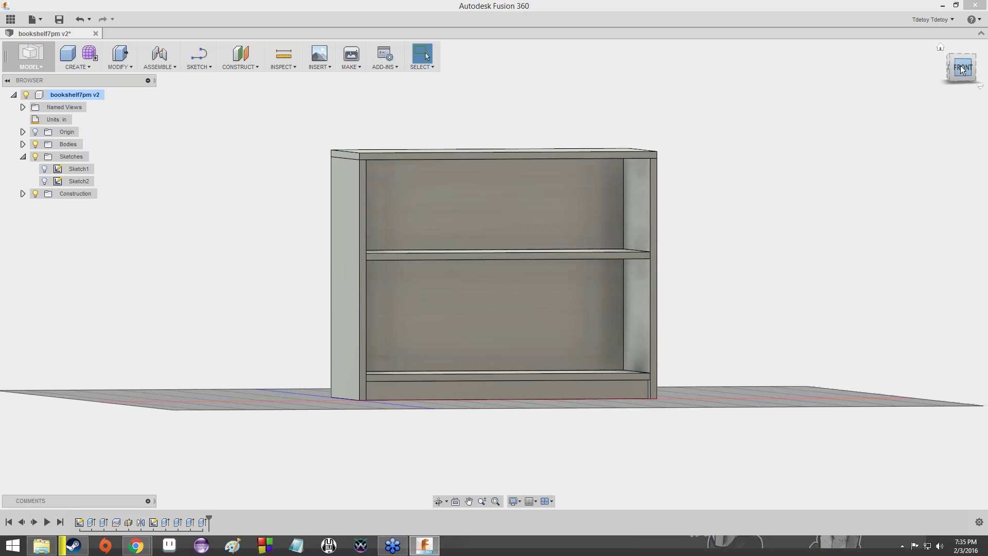
pyautogui.moveTo(961, 68)
pyautogui.mouseDown()
pyautogui.moveTo(963, 87)
pyautogui.moveTo(950, 90)
pyautogui.moveTo(907, 60)
pyautogui.moveTo(927, 35)
pyautogui.moveTo(952, 34)
pyautogui.moveTo(950, 67)
pyautogui.moveTo(971, 83)
pyautogui.moveTo(960, 61)
pyautogui.moveTo(933, 75)
pyautogui.moveTo(967, 86)
pyautogui.moveTo(948, 71)
pyautogui.moveTo(959, 61)
pyautogui.mouseUp()
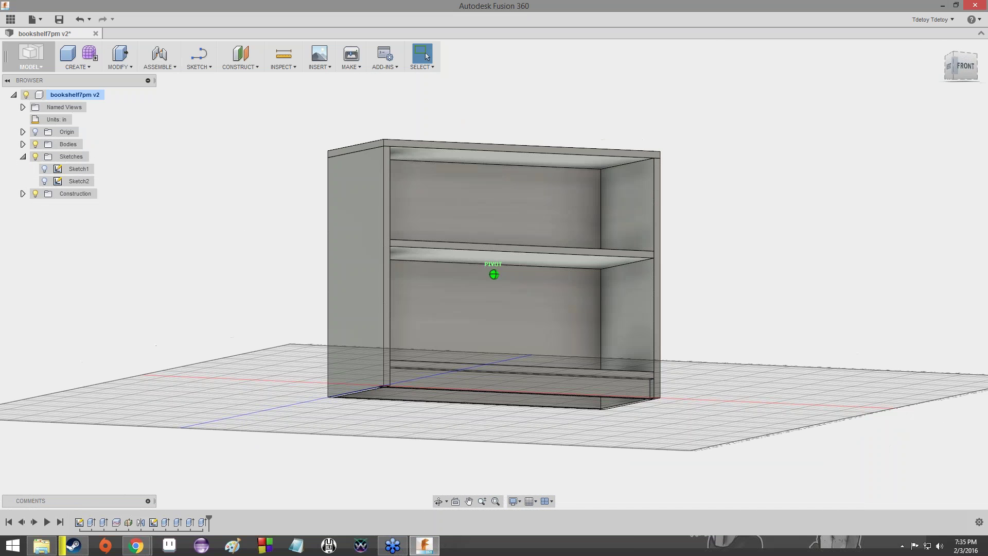
pyautogui.click(126, 67)
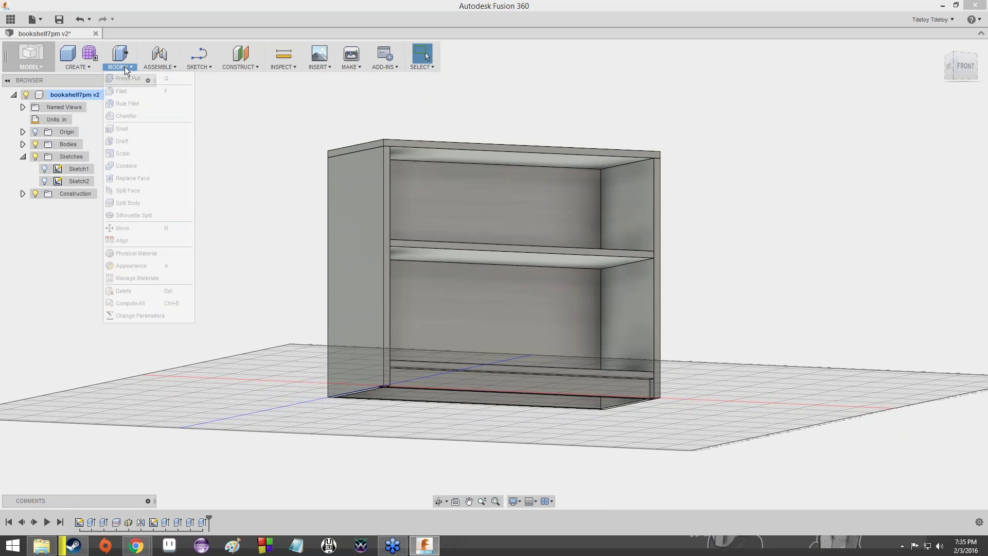
pyautogui.click(125, 66)
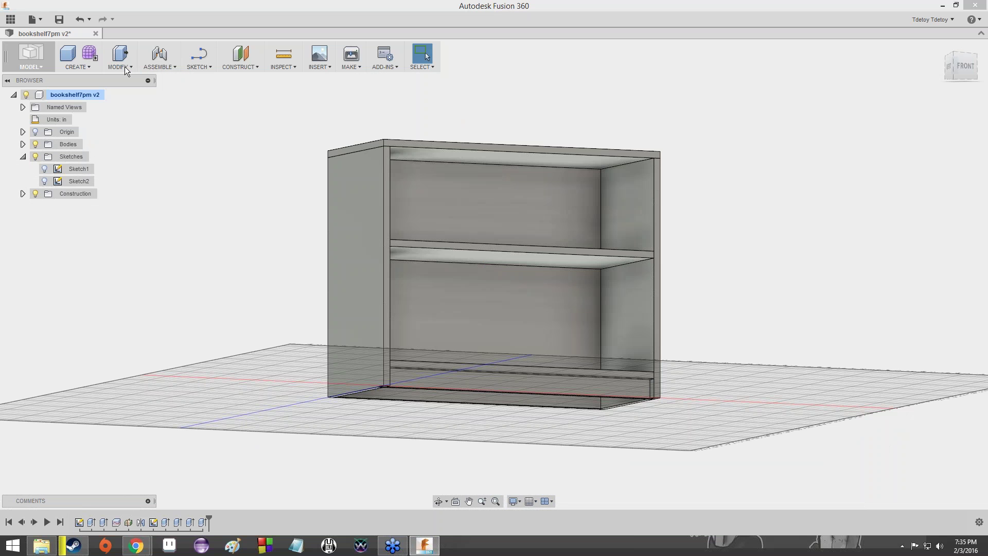
pyautogui.click(94, 68)
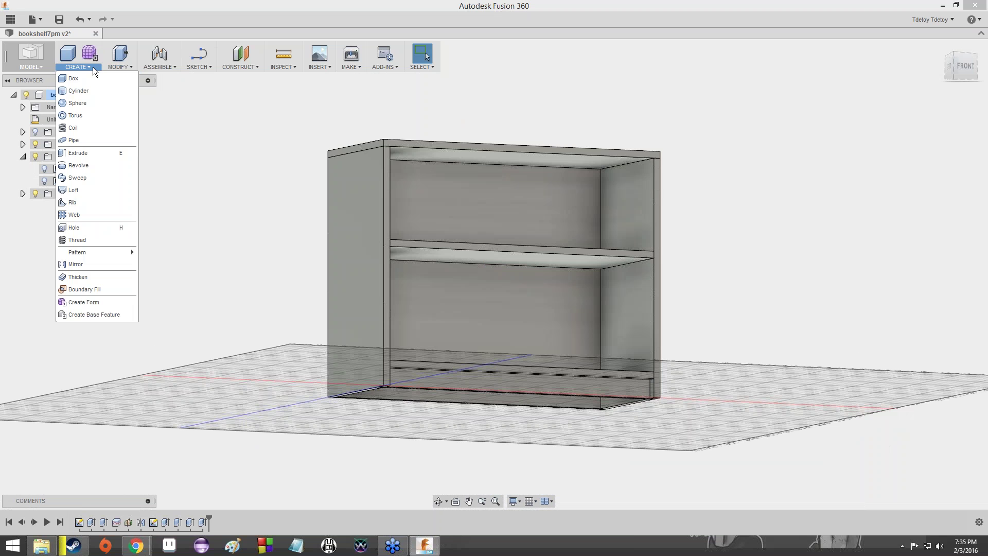
pyautogui.click(93, 66)
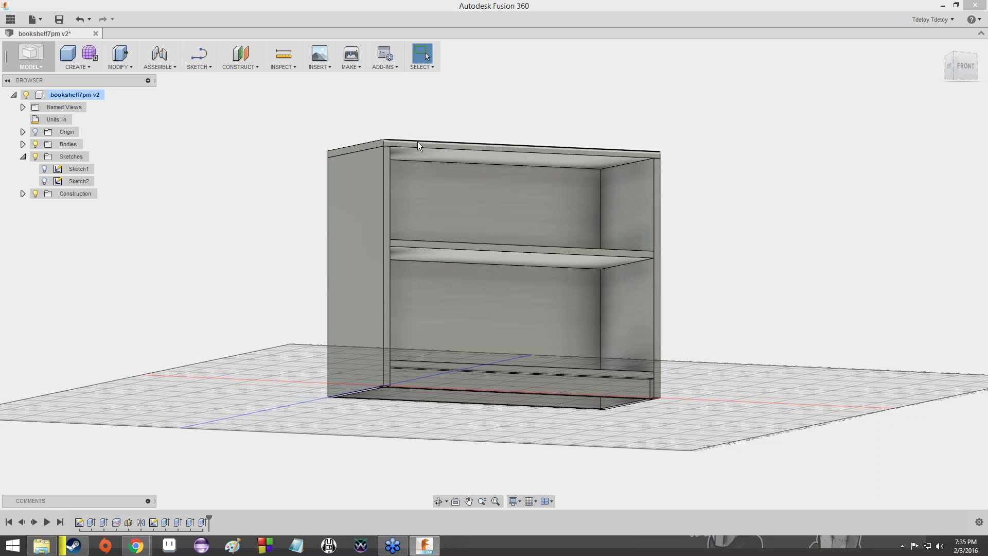
pyautogui.moveTo(966, 67)
pyautogui.mouseDown()
pyautogui.moveTo(966, 88)
pyautogui.moveTo(945, 96)
pyautogui.moveTo(930, 77)
pyautogui.moveTo(932, 59)
pyautogui.moveTo(952, 58)
pyautogui.moveTo(970, 78)
pyautogui.moveTo(960, 92)
pyautogui.moveTo(919, 90)
pyautogui.moveTo(910, 69)
pyautogui.moveTo(934, 52)
pyautogui.moveTo(960, 76)
pyautogui.moveTo(966, 56)
pyautogui.mouseUp()
pyautogui.moveTo(494, 275)
pyautogui.keyDown('shift'); pyautogui.mouseDown(button='middle')
pyautogui.moveTo(465, 307)
pyautogui.moveTo(445, 283)
pyautogui.moveTo(402, 278)
pyautogui.moveTo(427, 278)
pyautogui.moveTo(432, 260)
pyautogui.moveTo(440, 277)
pyautogui.mouseUp(button='middle'); pyautogui.keyUp('shift')
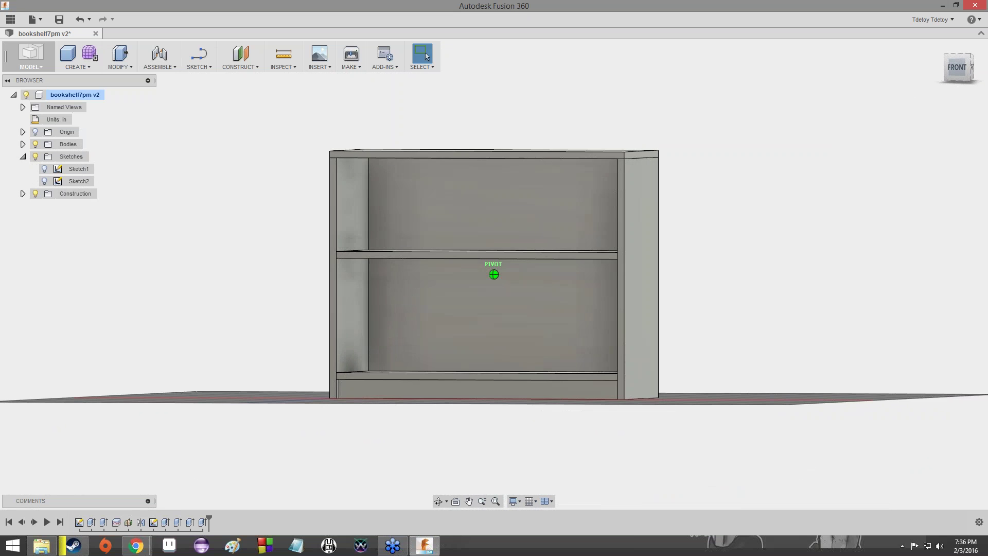
pyautogui.moveTo(440, 277)
pyautogui.keyDown('shift'); pyautogui.mouseDown(button='middle')
pyautogui.moveTo(487, 277)
pyautogui.moveTo(431, 289)
pyautogui.mouseUp(button='middle'); pyautogui.keyUp('shift')
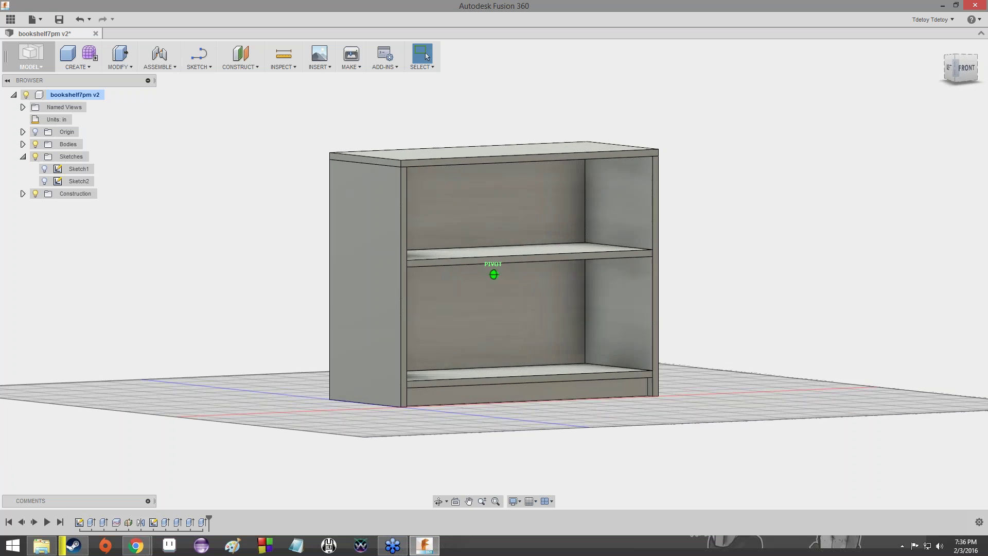
pyautogui.moveTo(960, 68)
pyautogui.mouseDown()
pyautogui.moveTo(934, 71)
pyautogui.moveTo(932, 89)
pyautogui.moveTo(925, 67)
pyautogui.moveTo(930, 81)
pyautogui.mouseUp()
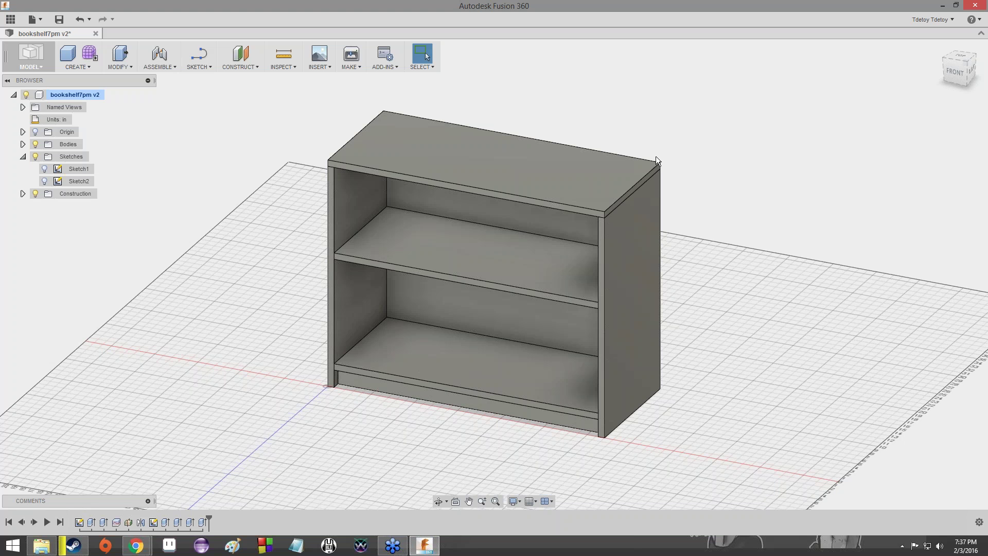
# Step: Start the Appearance command, hide its information note, and open the finished wood appearances in the Fusion 360 Appearance Library
pyautogui.click(131, 68)
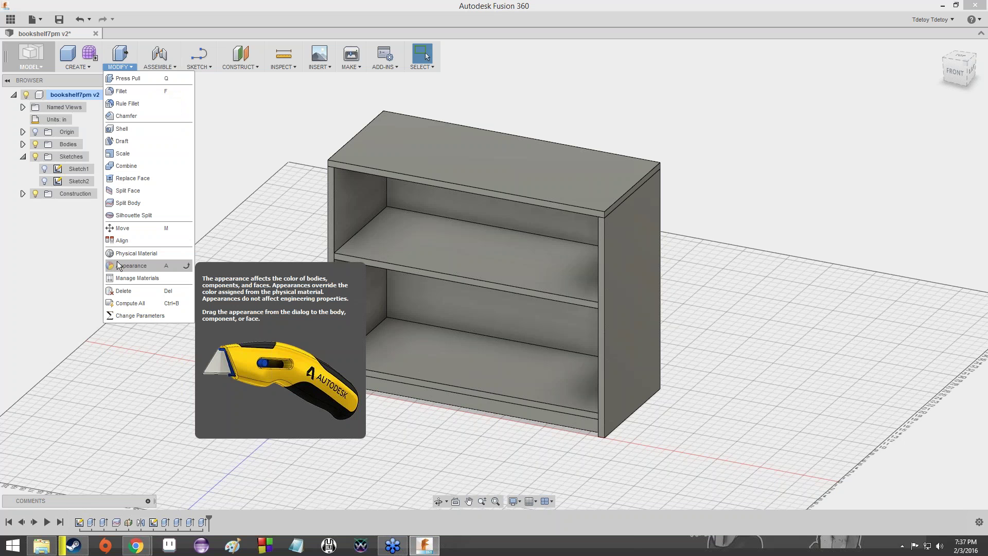
pyautogui.click(118, 266)
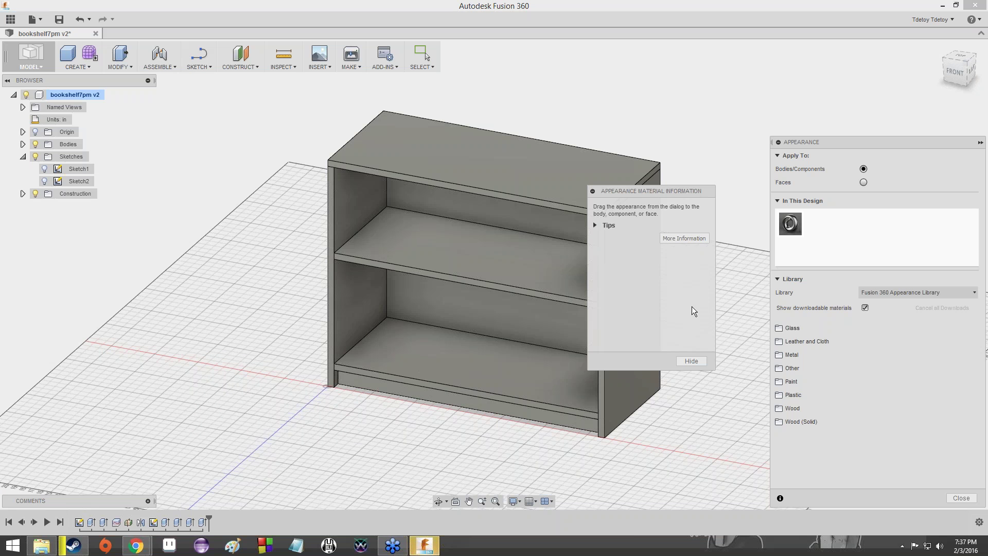
pyautogui.click(691, 360)
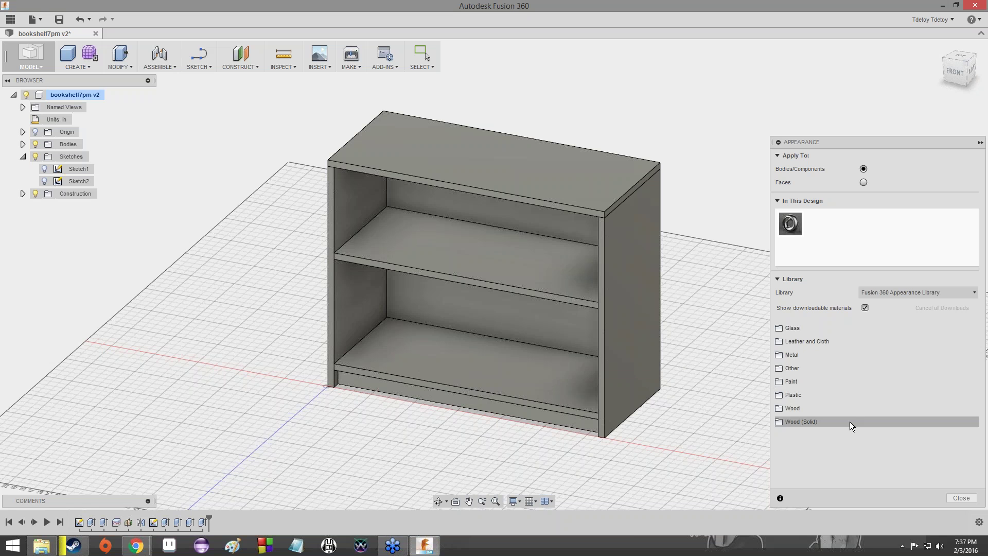
pyautogui.click(843, 405)
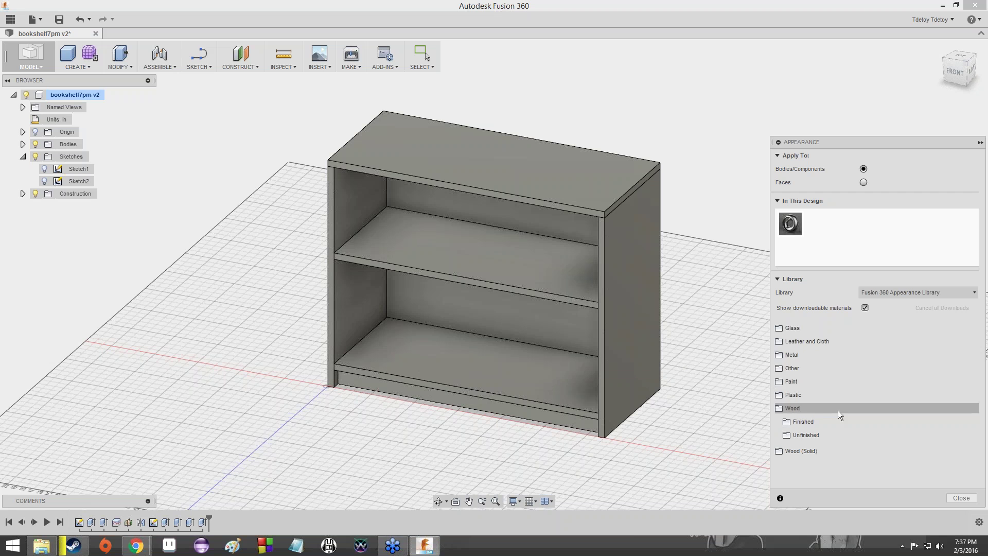
pyautogui.click(816, 425)
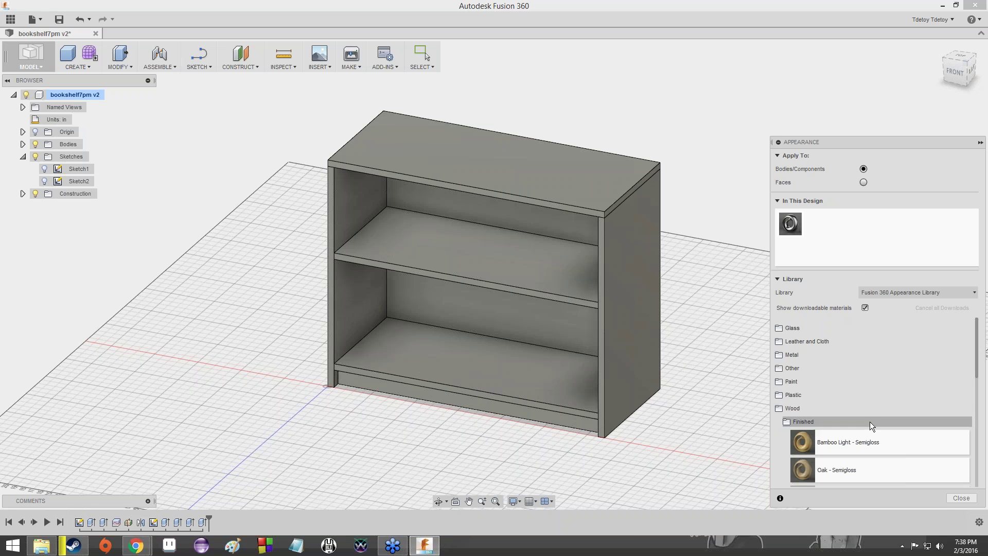
# Step: Look through the finished wood appearances in the library, including the bamboo, cherry, mahogany, oak, pine and walnut finishes
pyautogui.scroll(-1, 870, 422)
pyautogui.scroll(-2, 875, 416)
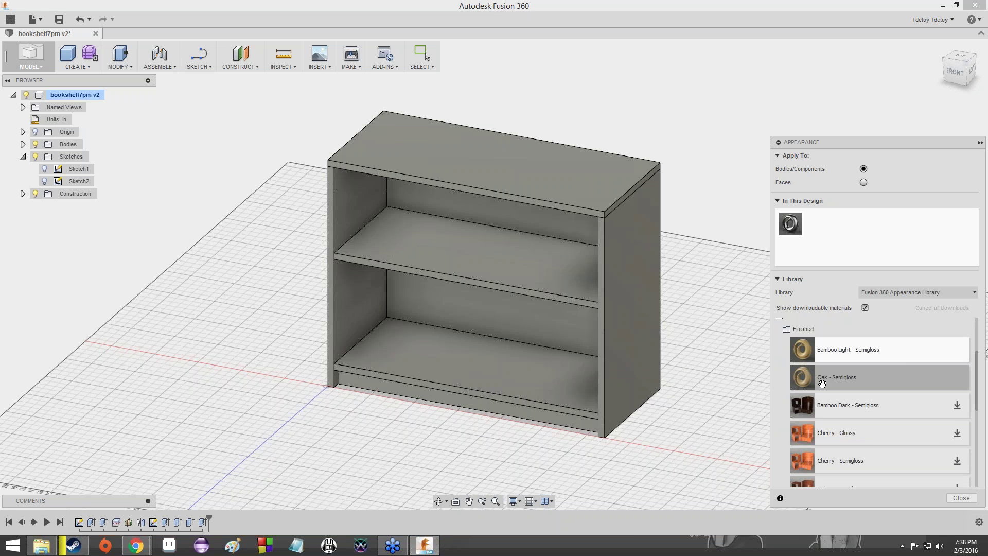
pyautogui.scroll(-1, 829, 434)
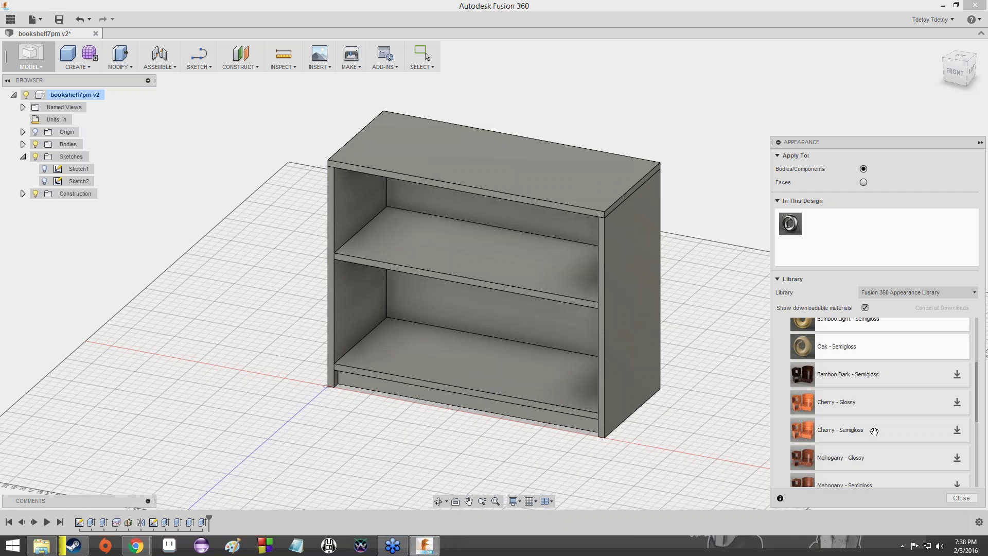
pyautogui.scroll(-2, 923, 446)
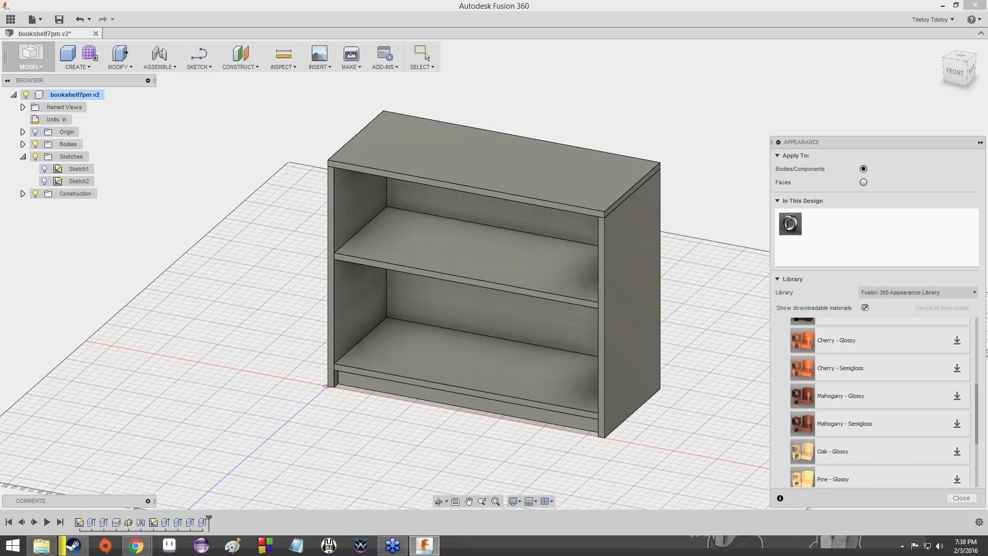
pyautogui.scroll(-1, 892, 445)
pyautogui.scroll(-3, 879, 424)
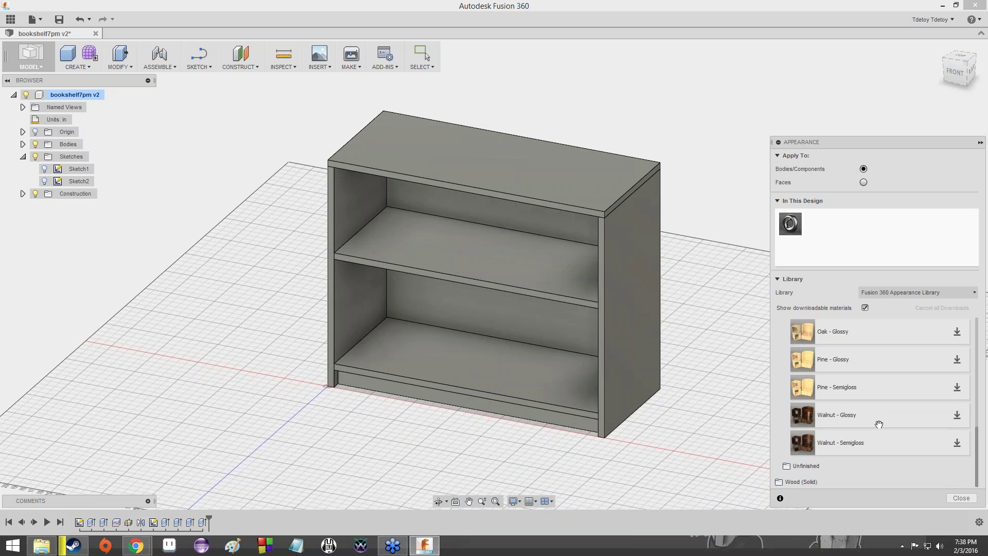
pyautogui.scroll(3, 875, 427)
pyautogui.scroll(1, 860, 431)
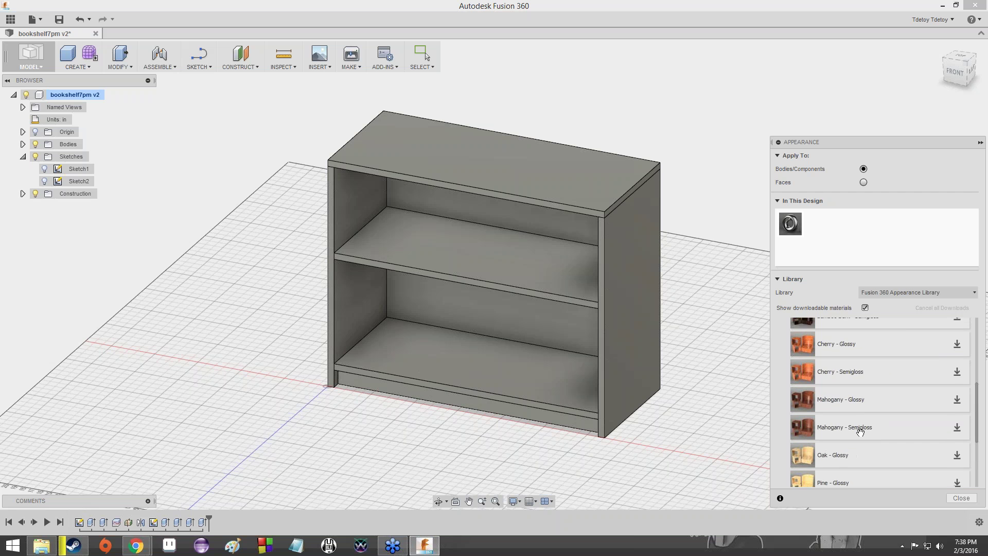
pyautogui.scroll(1, 860, 431)
pyautogui.scroll(2, 860, 432)
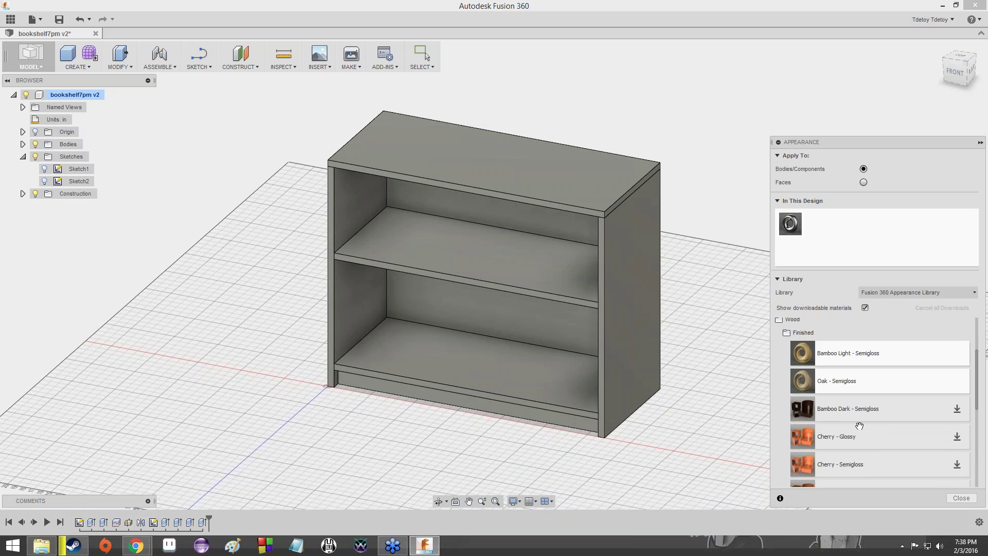
pyautogui.scroll(2, 859, 426)
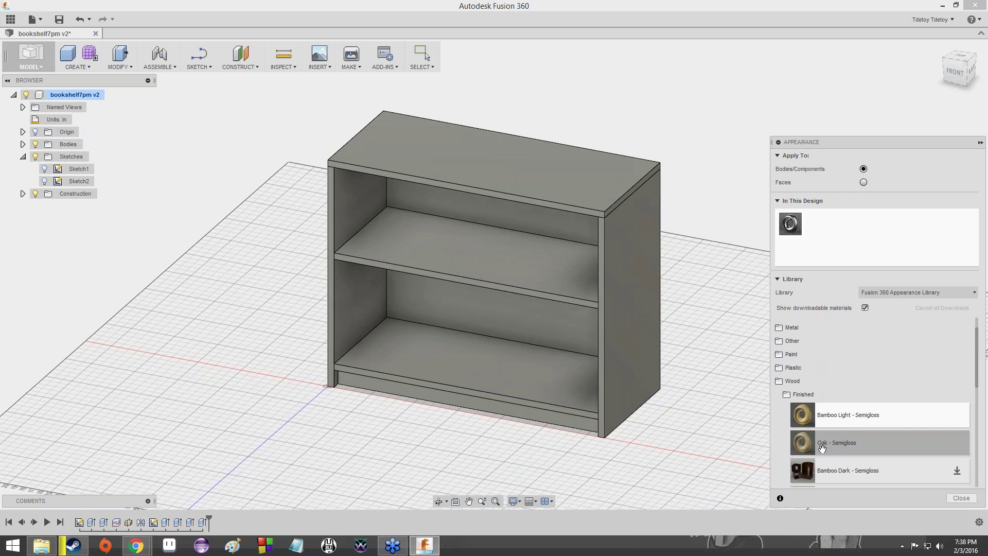
# Step: Apply the Oak - Semigloss appearance to the back panel of the bookshelf
pyautogui.moveTo(819, 446); pyautogui.dragTo(657, 361)
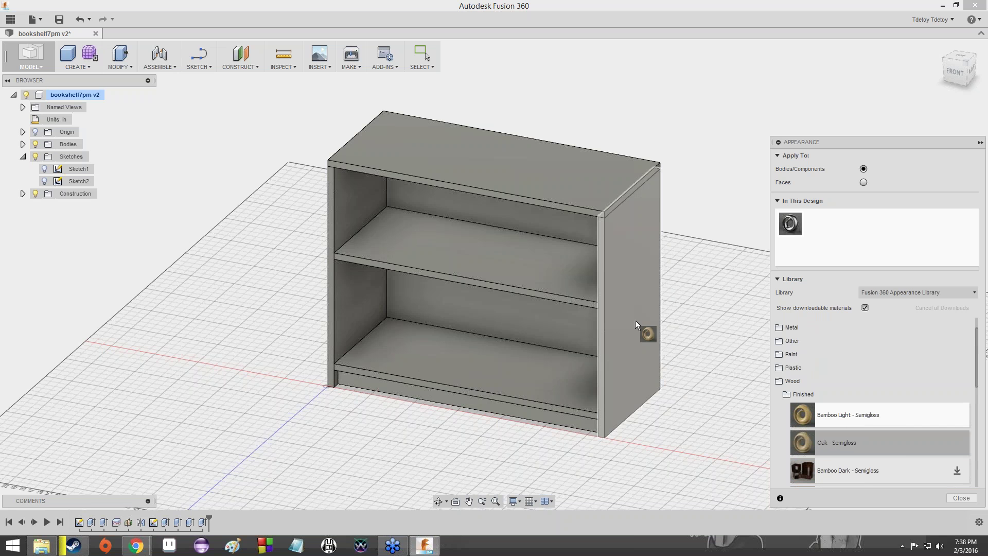
pyautogui.moveTo(615, 222); pyautogui.dragTo(560, 194)
pyautogui.moveTo(407, 172); pyautogui.dragTo(391, 332)
pyautogui.moveTo(495, 400); pyautogui.dragTo(535, 322)
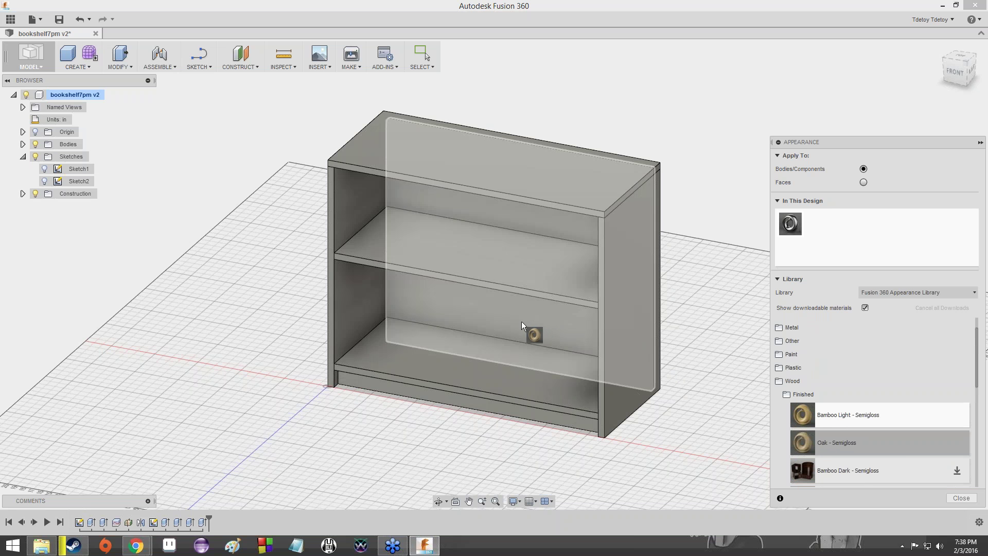
pyautogui.moveTo(684, 313); pyautogui.dragTo(684, 313)
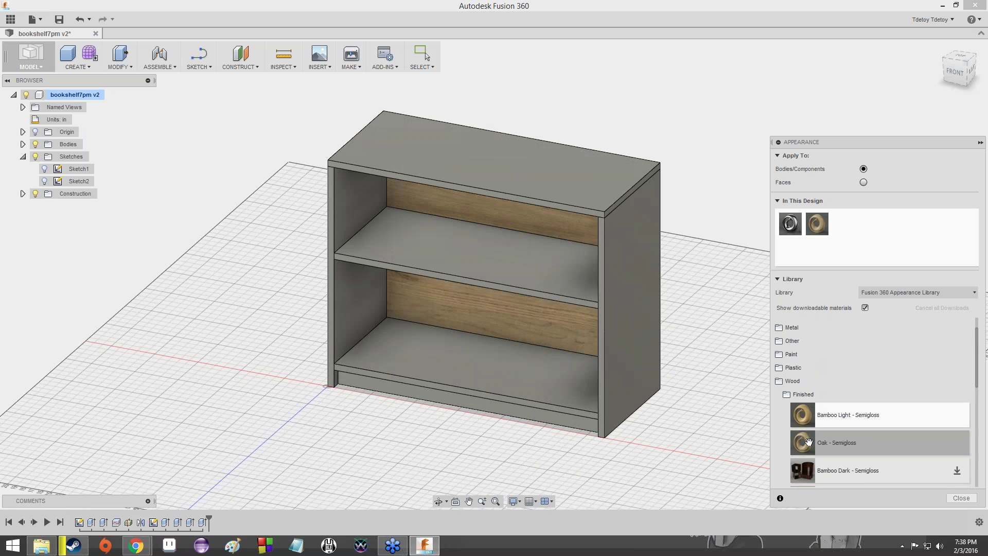
# Step: Apply Oak - Semigloss to the remaining bookshelf bodies: both sides, the top, the shelves and the base board
pyautogui.moveTo(808, 441); pyautogui.dragTo(658, 334)
pyautogui.moveTo(808, 441); pyautogui.dragTo(553, 191)
pyautogui.moveTo(808, 442); pyautogui.dragTo(363, 229)
pyautogui.moveTo(812, 452); pyautogui.dragTo(536, 385)
pyautogui.click(955, 72)
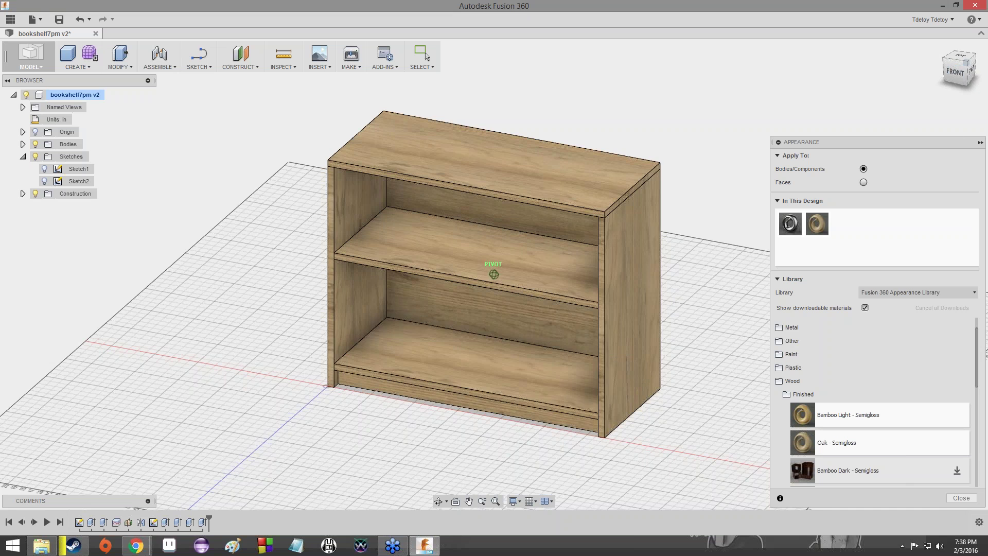
pyautogui.moveTo(956, 72)
pyautogui.mouseDown()
pyautogui.moveTo(965, 67)
pyautogui.moveTo(979, 101)
pyautogui.moveTo(926, 82)
pyautogui.moveTo(917, 61)
pyautogui.moveTo(955, 49)
pyautogui.moveTo(969, 77)
pyautogui.moveTo(940, 95)
pyautogui.moveTo(944, 106)
pyautogui.moveTo(972, 74)
pyautogui.mouseUp()
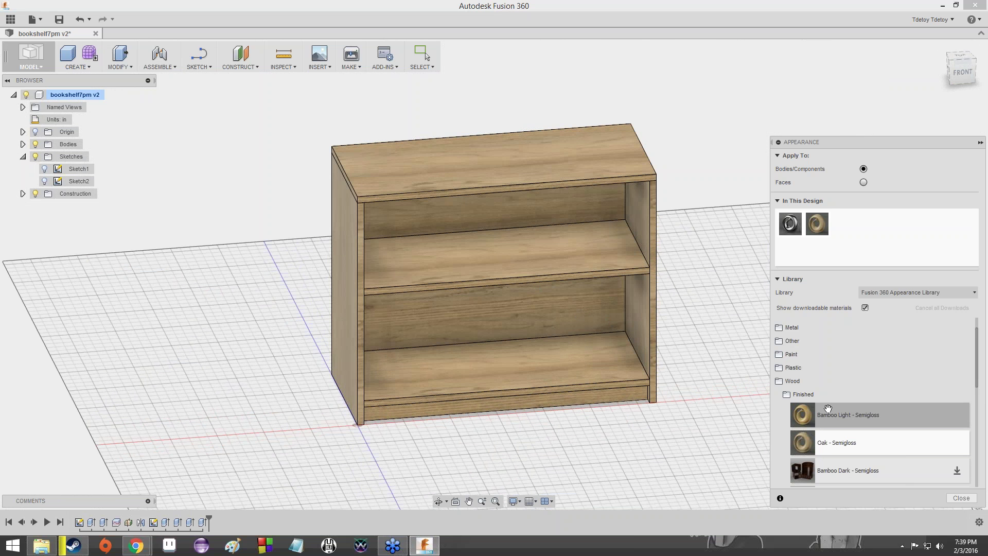
# Step: Open the smooth glass appearances and apply Glass (Red) to the bottom and middle shelves
pyautogui.scroll(3, 798, 346)
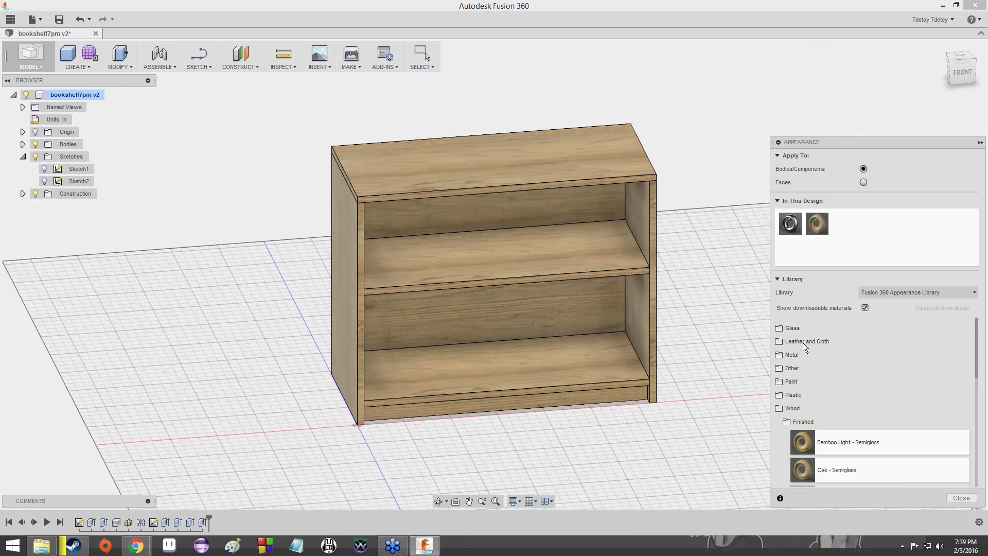
pyautogui.click(813, 344)
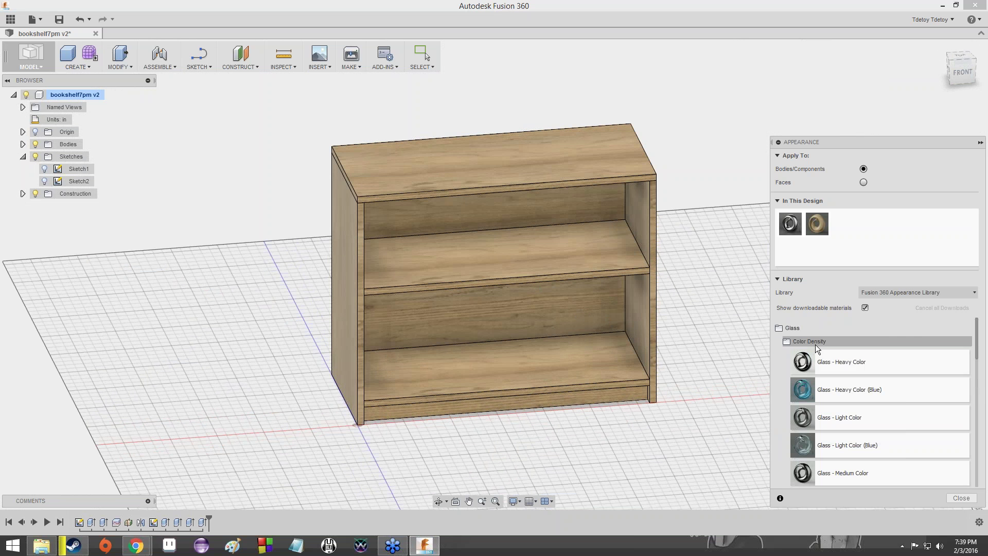
pyautogui.scroll(5, 842, 405)
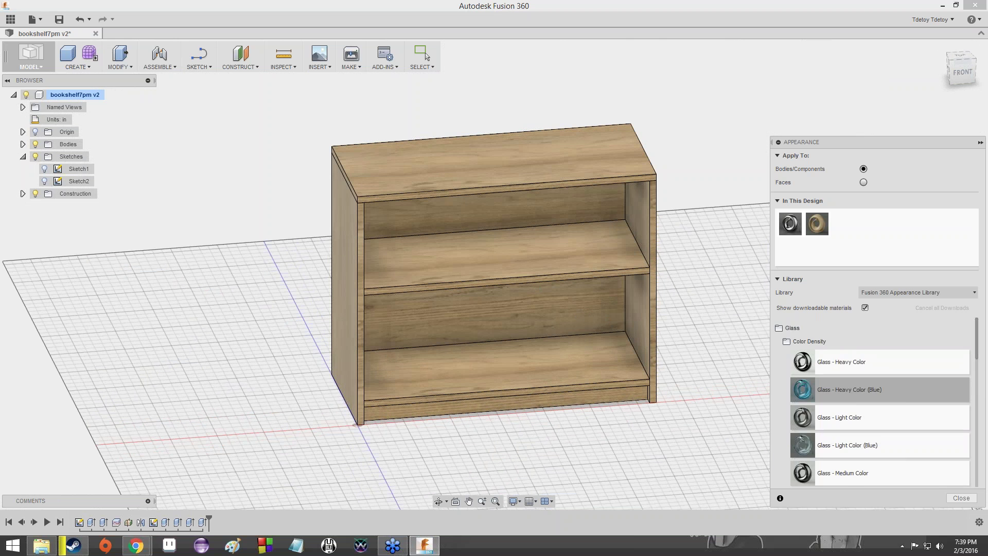
pyautogui.click(810, 342)
pyautogui.click(812, 355)
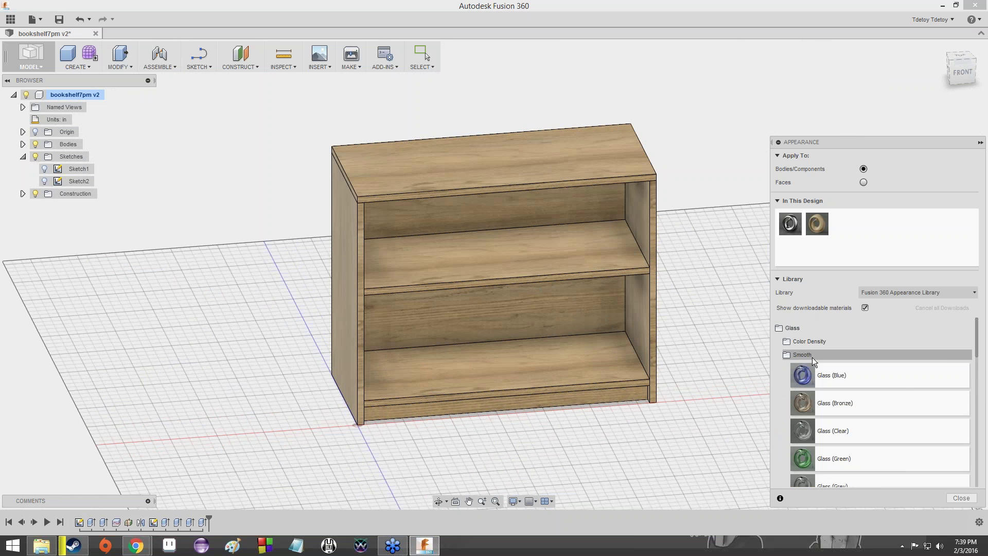
pyautogui.scroll(-3, 844, 366)
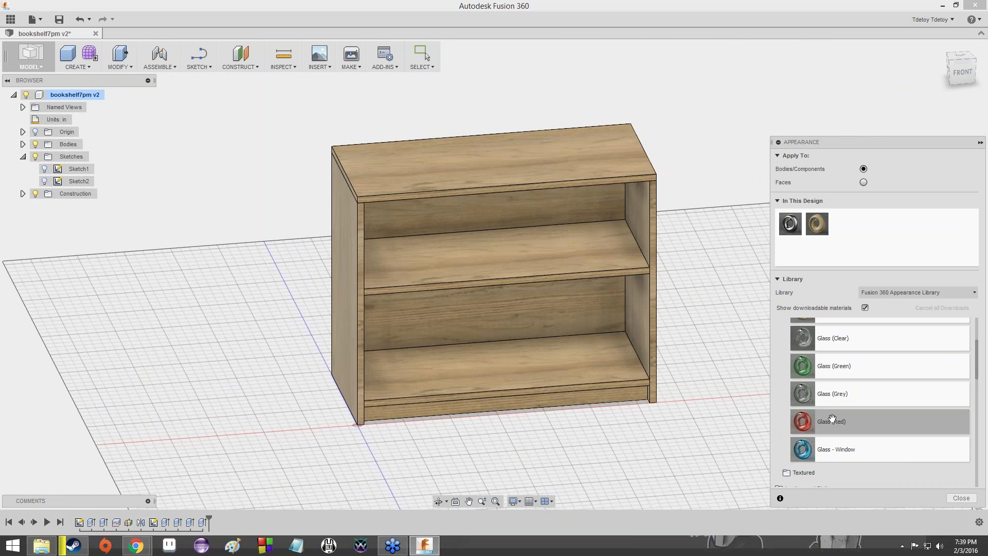
pyautogui.moveTo(825, 425); pyautogui.dragTo(564, 375)
pyautogui.moveTo(640, 337); pyautogui.dragTo(535, 262)
# Step: Apply the grey and clear smooth glass appearances to the top and both side panels
pyautogui.moveTo(841, 419); pyautogui.dragTo(662, 297)
pyautogui.moveTo(842, 387); pyautogui.dragTo(538, 175)
pyautogui.moveTo(848, 343); pyautogui.dragTo(354, 290)
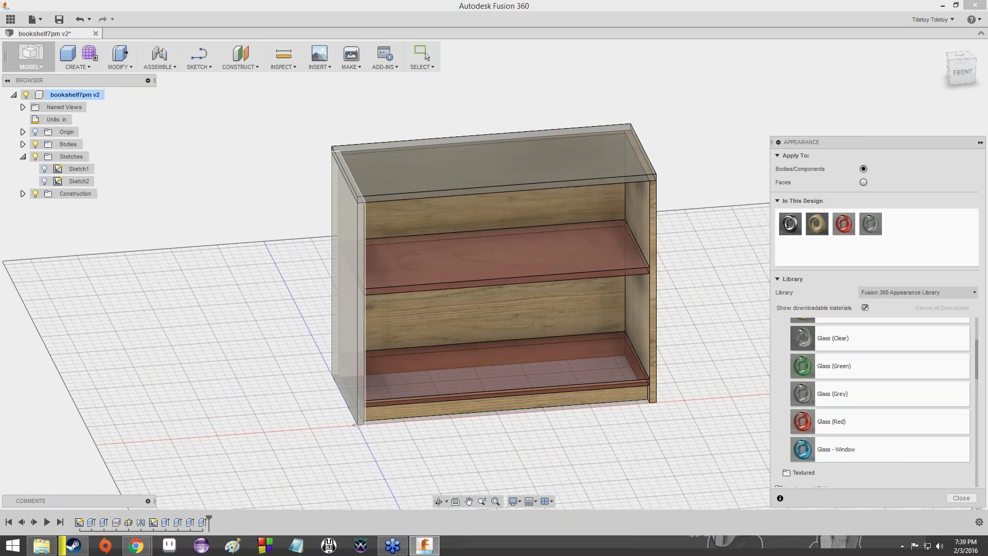
pyautogui.moveTo(844, 339); pyautogui.dragTo(643, 235)
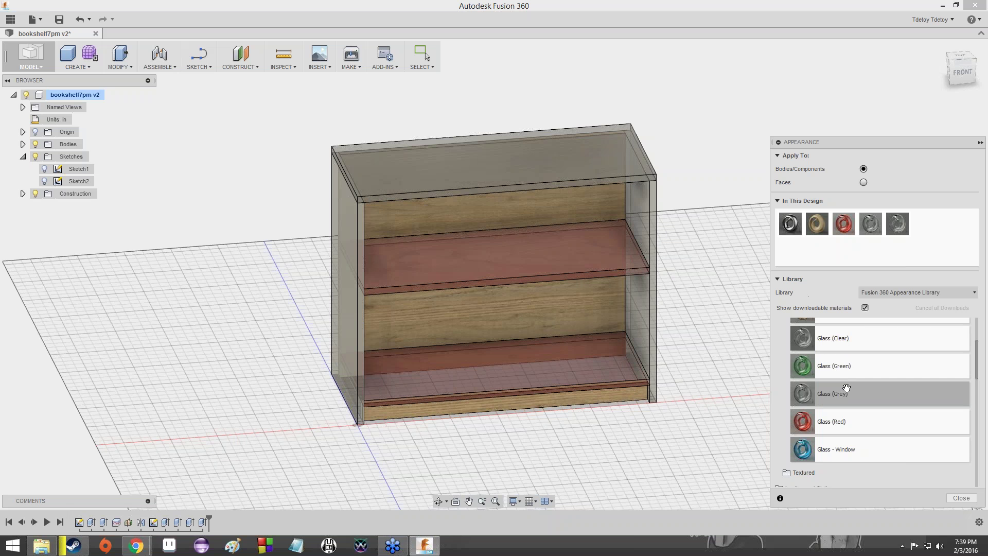
# Step: Apply Glass (Green) to the base board and Glass - Window to the back panel
pyautogui.moveTo(834, 367); pyautogui.dragTo(569, 397)
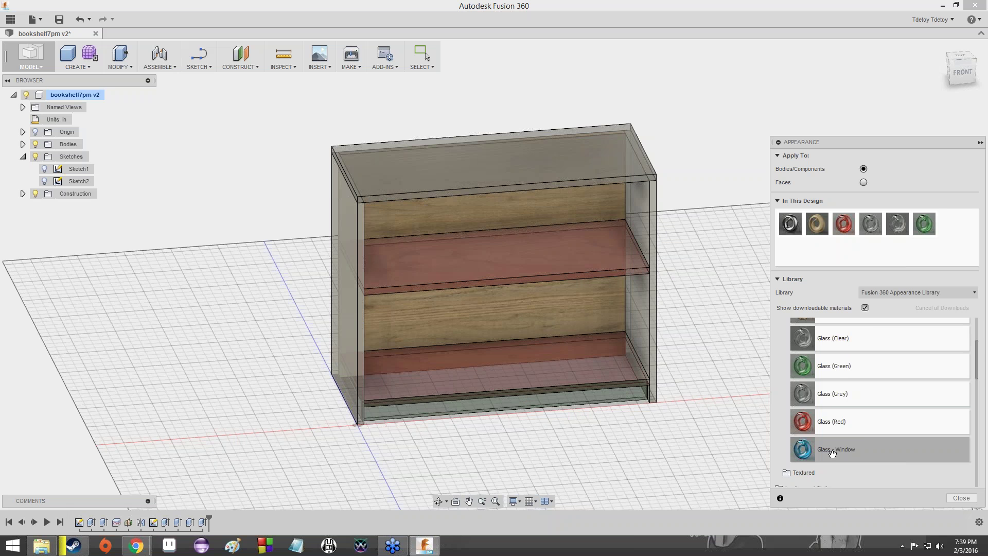
pyautogui.moveTo(834, 450); pyautogui.dragTo(560, 310)
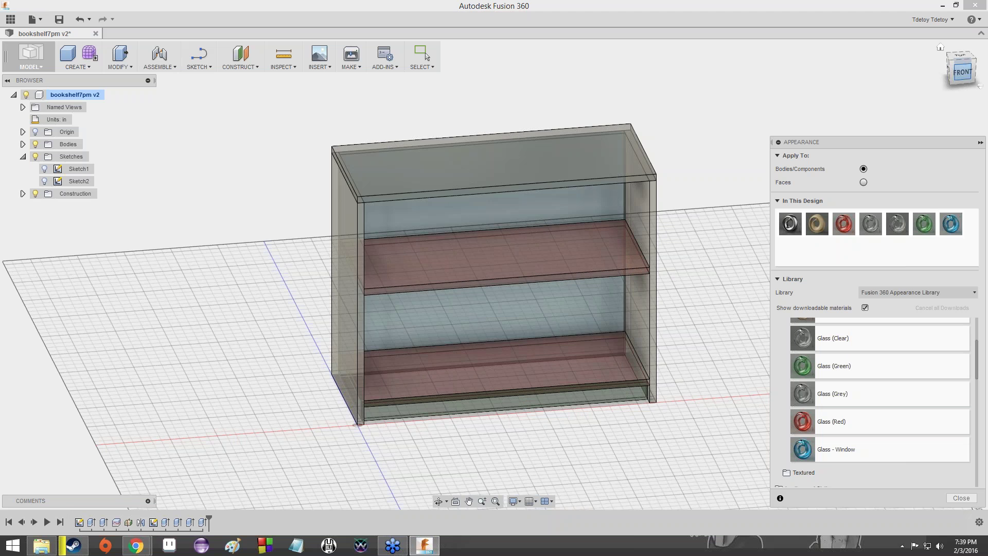
pyautogui.moveTo(962, 62)
pyautogui.mouseDown()
pyautogui.moveTo(931, 49)
pyautogui.moveTo(898, 66)
pyautogui.moveTo(893, 116)
pyautogui.moveTo(957, 150)
pyautogui.moveTo(970, 178)
pyautogui.moveTo(952, 72)
pyautogui.moveTo(944, 155)
pyautogui.moveTo(939, 121)
pyautogui.moveTo(934, 149)
pyautogui.moveTo(957, 59)
pyautogui.moveTo(975, 82)
pyautogui.moveTo(952, 100)
pyautogui.moveTo(834, 20)
pyautogui.moveTo(798, 26)
pyautogui.moveTo(787, 83)
pyautogui.moveTo(790, 26)
pyautogui.moveTo(898, 95)
pyautogui.moveTo(939, 23)
pyautogui.moveTo(970, 34)
pyautogui.moveTo(957, 90)
pyautogui.moveTo(918, 88)
pyautogui.moveTo(911, 65)
pyautogui.mouseUp()
# Step: Open the chrome metal appearances and apply chrome to the base board and both side panels
pyautogui.scroll(-5, 823, 355)
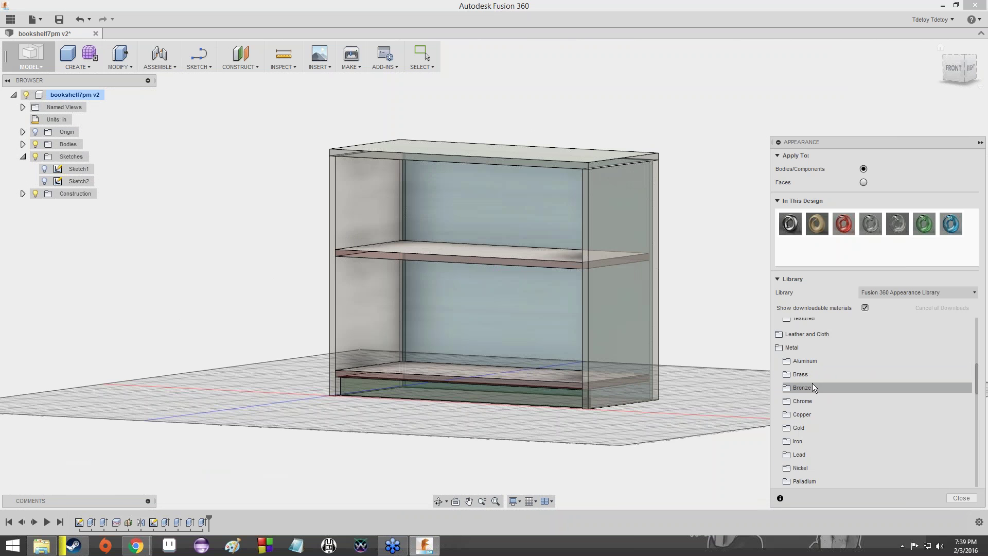
pyautogui.click(813, 405)
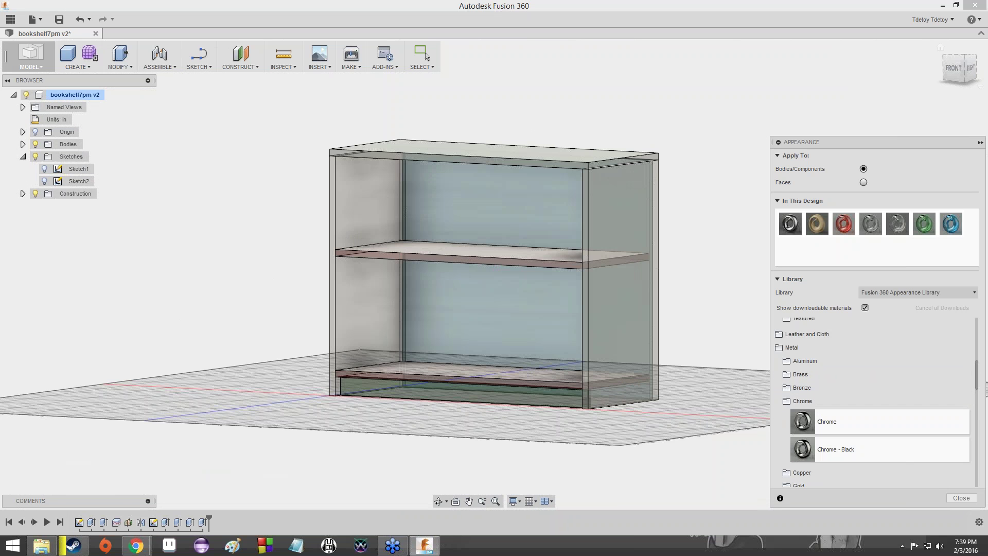
pyautogui.moveTo(554, 405); pyautogui.dragTo(556, 397)
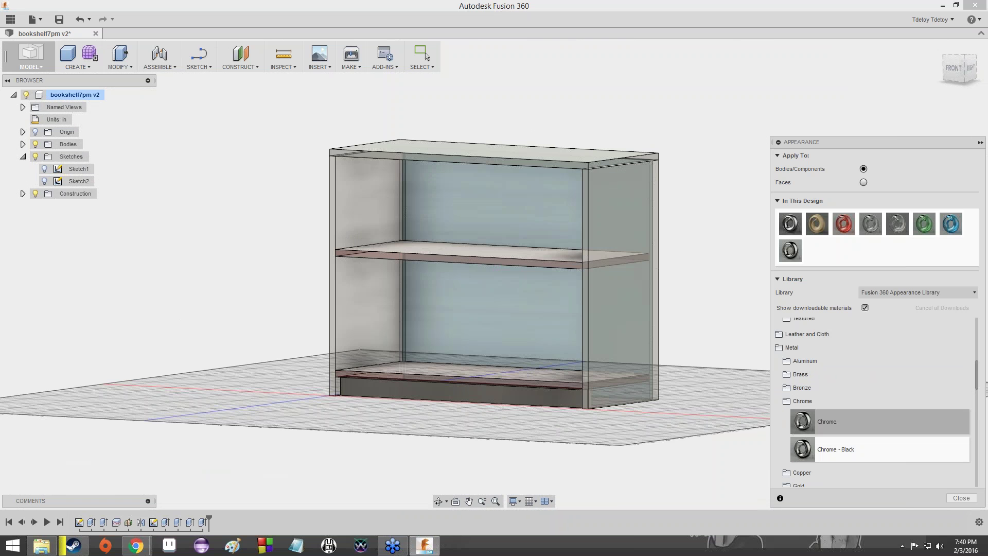
pyautogui.moveTo(842, 452); pyautogui.dragTo(626, 325)
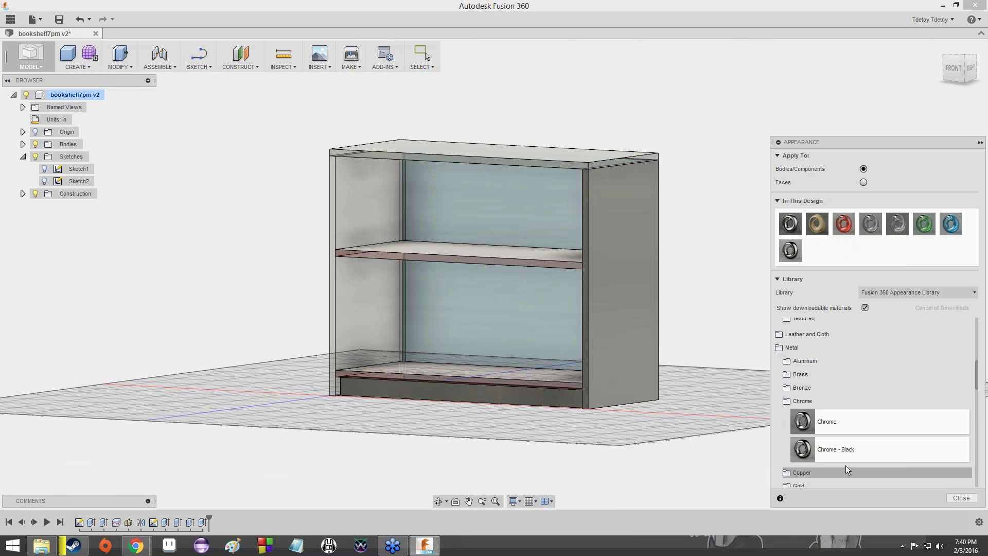
pyautogui.moveTo(824, 422); pyautogui.dragTo(458, 326)
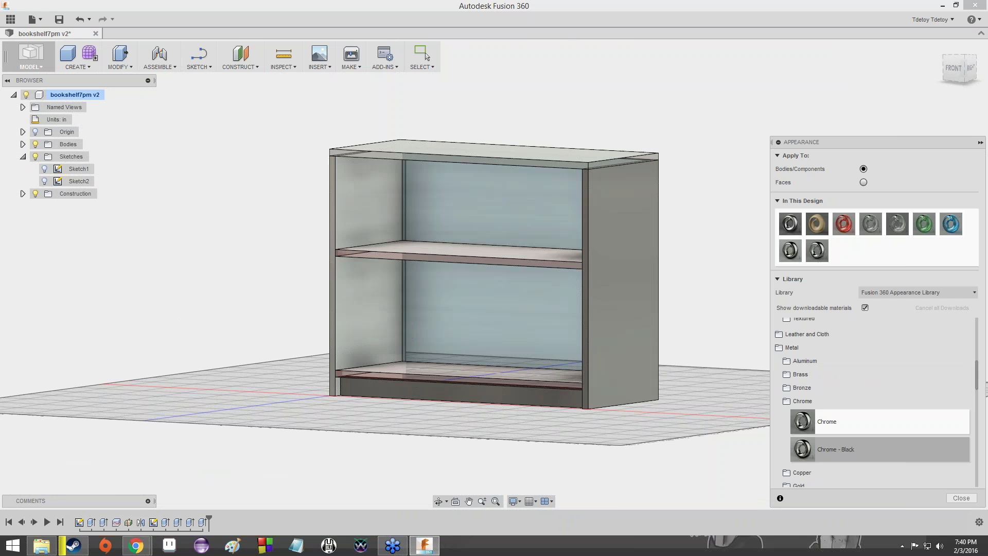
# Step: Apply the Chrome and Chrome - Black appearances to the back panel, both shelves and the top
pyautogui.moveTo(834, 449); pyautogui.dragTo(532, 345)
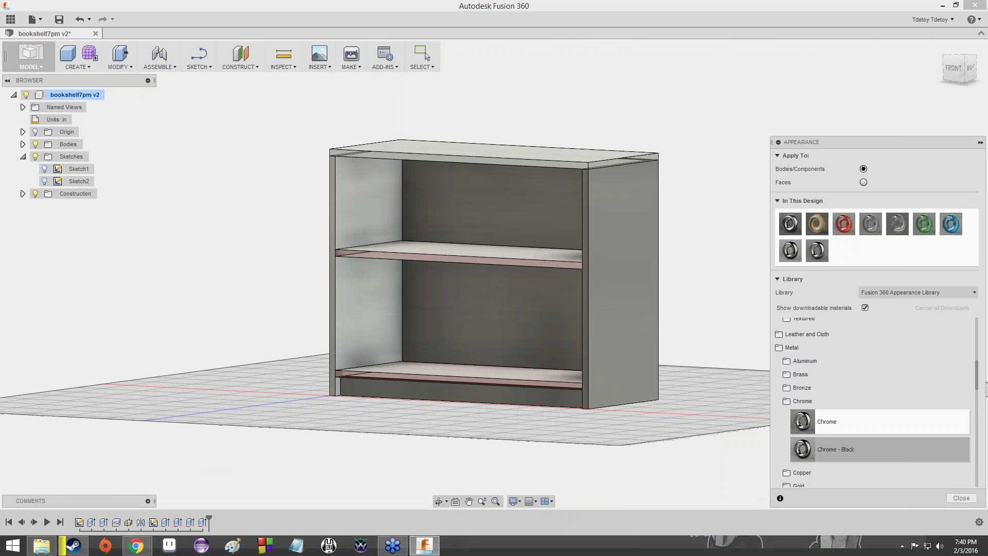
pyautogui.moveTo(843, 450); pyautogui.dragTo(498, 378)
pyautogui.moveTo(823, 422); pyautogui.dragTo(480, 262)
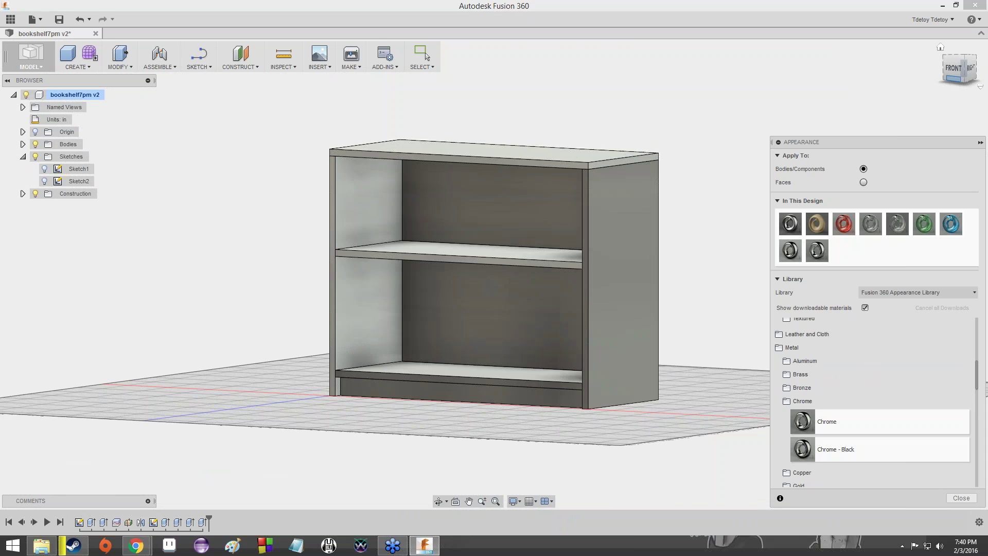
pyautogui.moveTo(962, 71)
pyautogui.mouseDown()
pyautogui.moveTo(959, 110)
pyautogui.moveTo(920, 144)
pyautogui.moveTo(870, 142)
pyautogui.moveTo(782, 105)
pyautogui.moveTo(694, 111)
pyautogui.moveTo(761, 149)
pyautogui.moveTo(875, 126)
pyautogui.moveTo(905, 134)
pyautogui.moveTo(875, 155)
pyautogui.moveTo(751, 113)
pyautogui.moveTo(612, 97)
pyautogui.moveTo(551, 98)
pyautogui.moveTo(499, 160)
pyautogui.moveTo(504, 98)
pyautogui.moveTo(550, 149)
pyautogui.mouseUp()
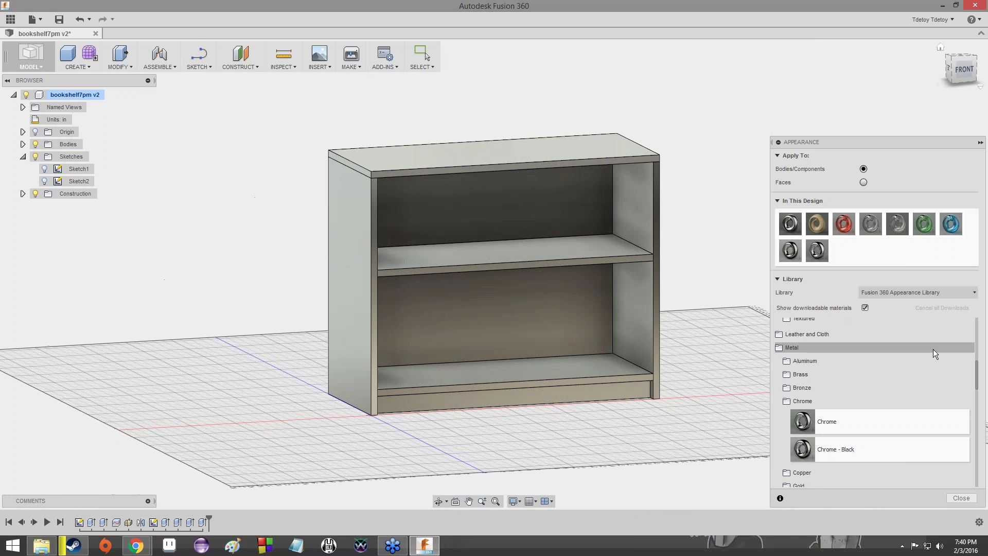
# Step: Collapse the metal appearances, reapply Oak - Semigloss to every bookshelf body, and close the Appearance settings
pyautogui.click(842, 349)
pyautogui.moveTo(849, 462); pyautogui.dragTo(380, 341)
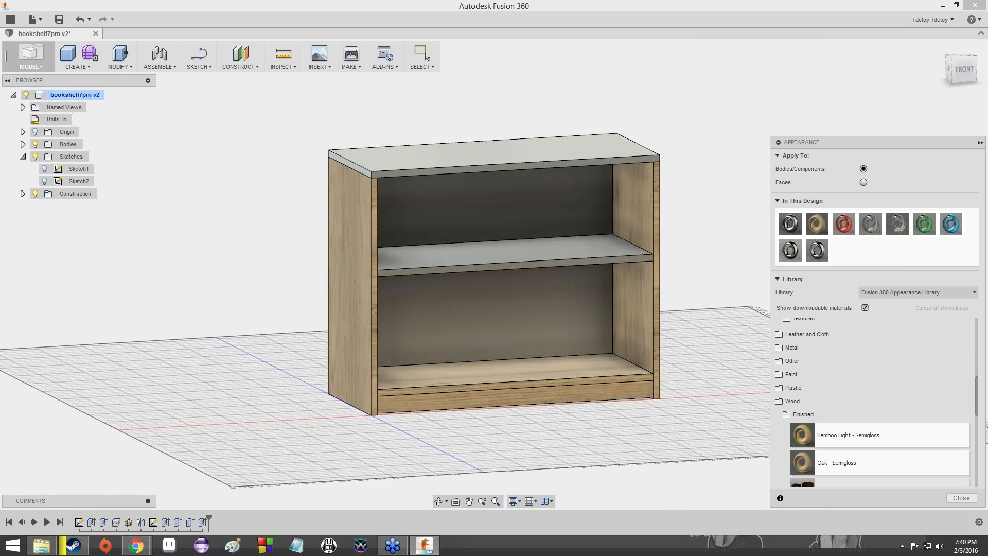
pyautogui.moveTo(849, 462); pyautogui.dragTo(523, 346)
pyautogui.moveTo(844, 463); pyautogui.dragTo(566, 265)
pyautogui.moveTo(844, 462); pyautogui.dragTo(544, 208)
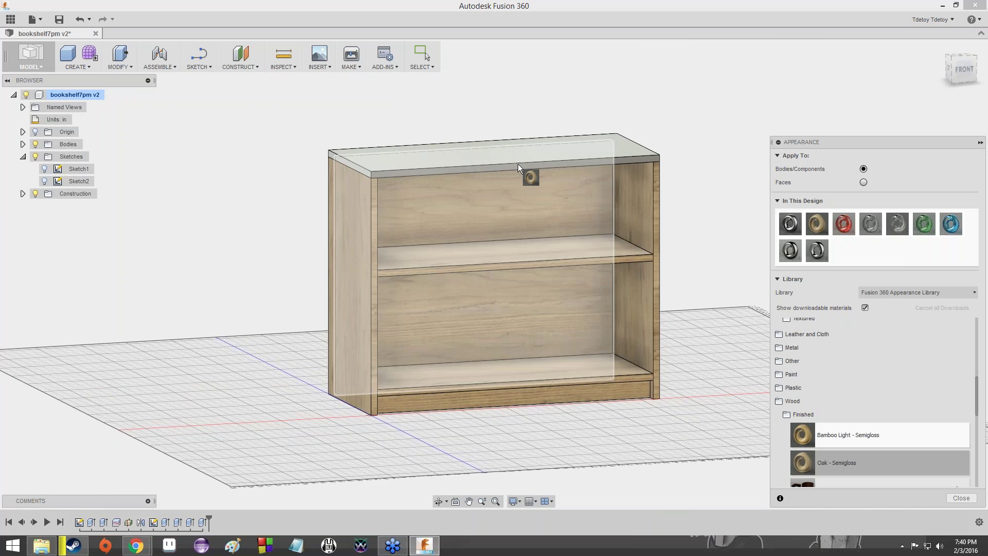
pyautogui.moveTo(517, 164); pyautogui.dragTo(519, 164)
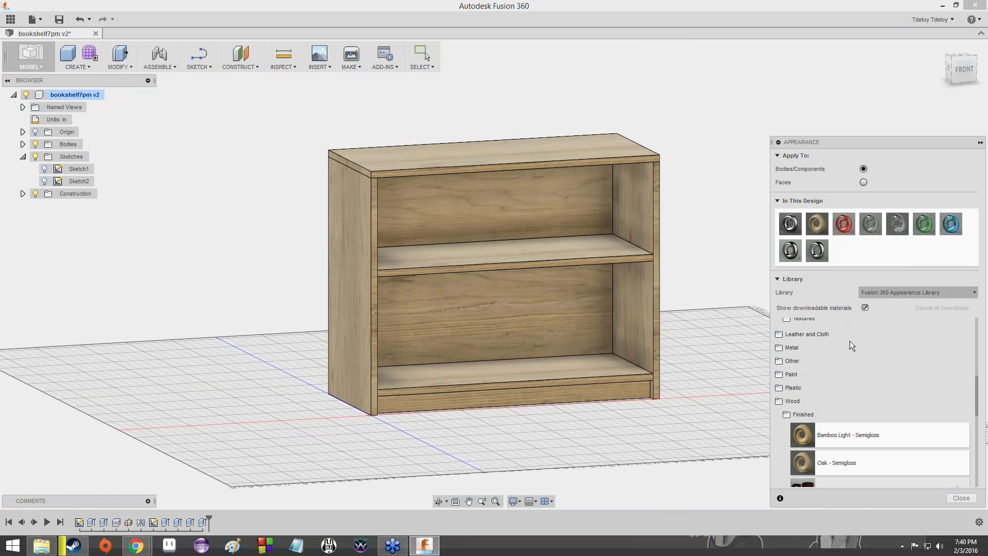
pyautogui.click(961, 499)
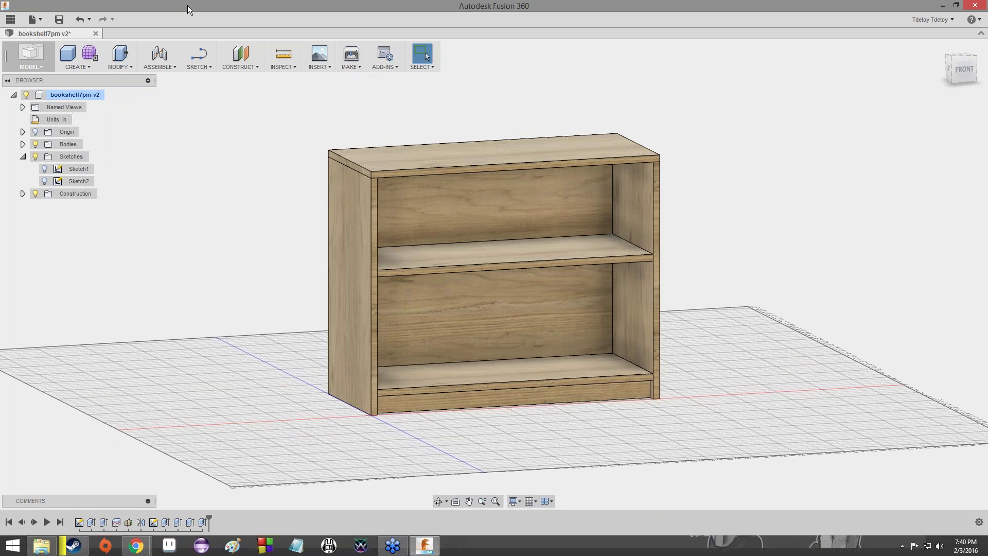
pyautogui.click(187, 5)
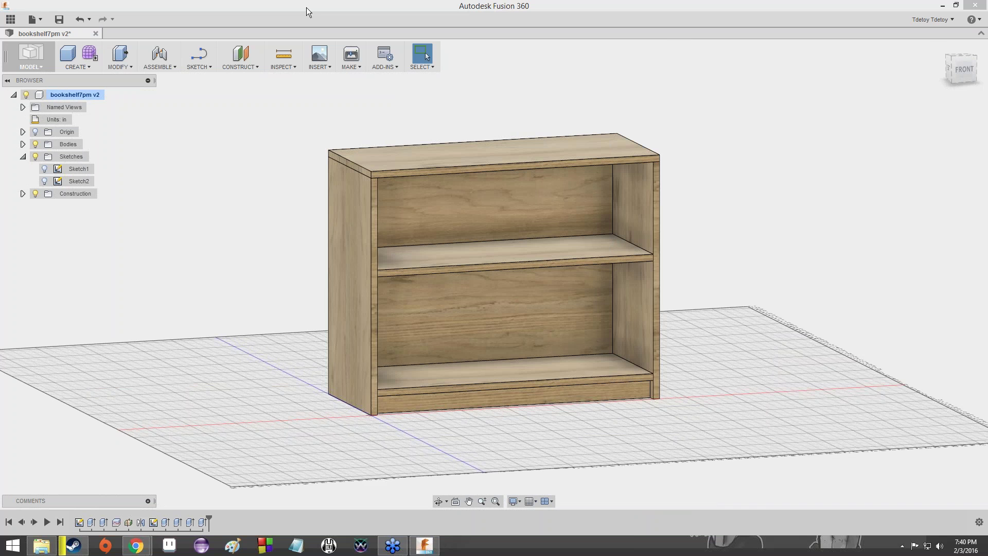
pyautogui.moveTo(494, 273)
pyautogui.keyDown('shift'); pyautogui.mouseDown(button='middle')
pyautogui.moveTo(504, 309)
pyautogui.moveTo(417, 316)
pyautogui.moveTo(278, 258)
pyautogui.moveTo(206, 256)
pyautogui.moveTo(144, 229)
pyautogui.moveTo(111, 240)
pyautogui.moveTo(62, 304)
pyautogui.moveTo(16, 324)
pyautogui.mouseUp(button='middle'); pyautogui.keyUp('shift')
pyautogui.moveTo(103, 324)
pyautogui.keyDown('shift'); pyautogui.mouseDown(button='middle')
pyautogui.moveTo(16, 304)
pyautogui.moveTo(9, 183)
pyautogui.moveTo(18, 164)
pyautogui.moveTo(26, 378)
pyautogui.moveTo(5, 206)
pyautogui.moveTo(77, 188)
pyautogui.moveTo(129, 155)
pyautogui.moveTo(196, 185)
pyautogui.moveTo(258, 340)
pyautogui.moveTo(330, 335)
pyautogui.moveTo(391, 257)
pyautogui.moveTo(427, 242)
pyautogui.moveTo(453, 206)
pyautogui.moveTo(455, 218)
pyautogui.moveTo(482, 229)
pyautogui.moveTo(469, 217)
pyautogui.moveTo(483, 219)
pyautogui.moveTo(484, 252)
pyautogui.moveTo(484, 227)
pyautogui.moveTo(545, 221)
pyautogui.moveTo(566, 222)
pyautogui.moveTo(566, 252)
pyautogui.moveTo(538, 224)
pyautogui.moveTo(550, 221)
pyautogui.moveTo(561, 181)
pyautogui.moveTo(551, 257)
pyautogui.moveTo(520, 244)
pyautogui.moveTo(524, 213)
pyautogui.moveTo(571, 210)
pyautogui.moveTo(571, 242)
pyautogui.moveTo(571, 208)
pyautogui.moveTo(566, 245)
pyautogui.moveTo(566, 208)
pyautogui.moveTo(566, 244)
pyautogui.moveTo(566, 227)
pyautogui.mouseUp(button='middle'); pyautogui.keyUp('shift')
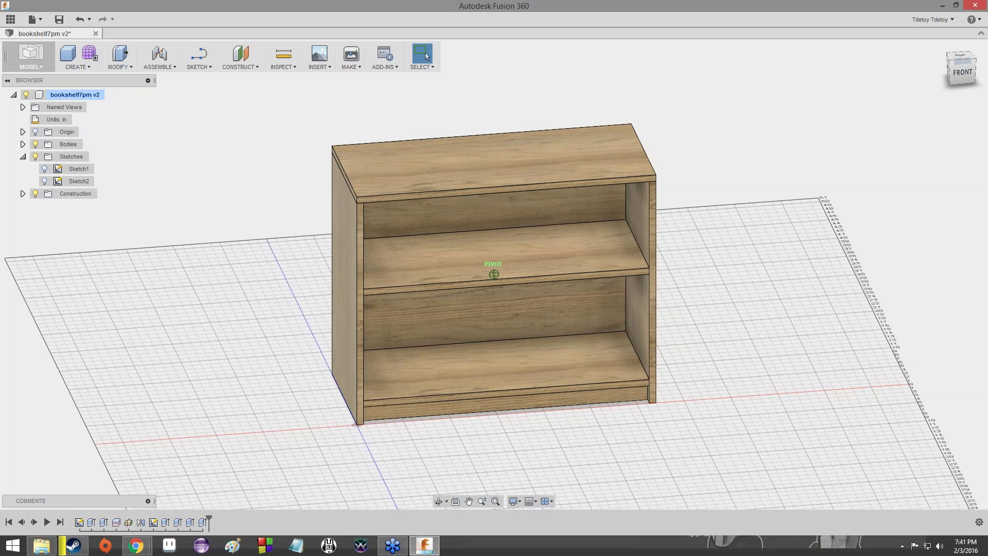
# Step: Collapse the Sketches folder, expand the Bodies folder, and rename the bookshelf's top board, Body1, as Top
pyautogui.moveTo(566, 226)
pyautogui.keyDown('shift'); pyautogui.mouseDown(button='middle')
pyautogui.moveTo(537, 212)
pyautogui.moveTo(496, 229)
pyautogui.moveTo(548, 239)
pyautogui.moveTo(620, 232)
pyautogui.moveTo(659, 244)
pyautogui.moveTo(597, 238)
pyautogui.moveTo(556, 206)
pyautogui.mouseUp(button='middle'); pyautogui.keyUp('shift')
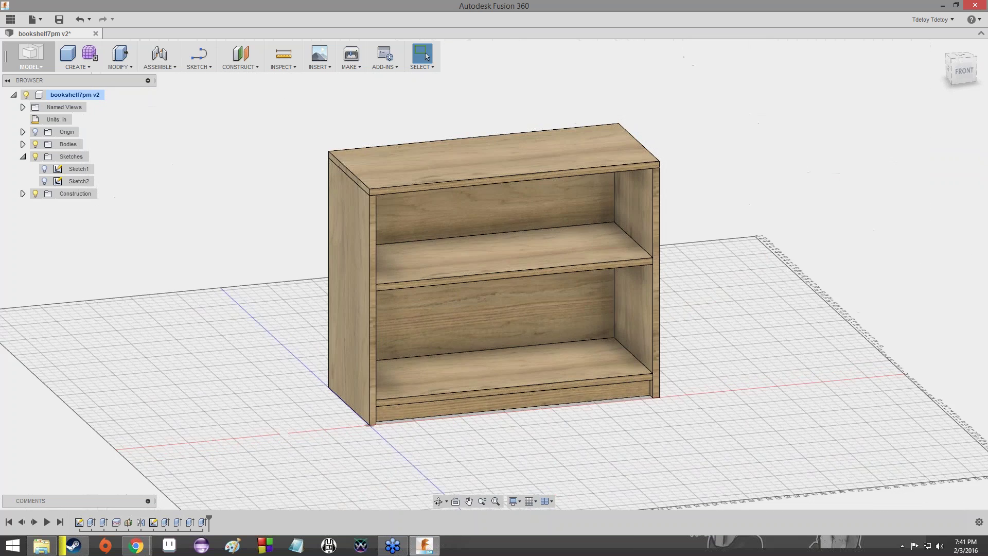
pyautogui.click(22, 156)
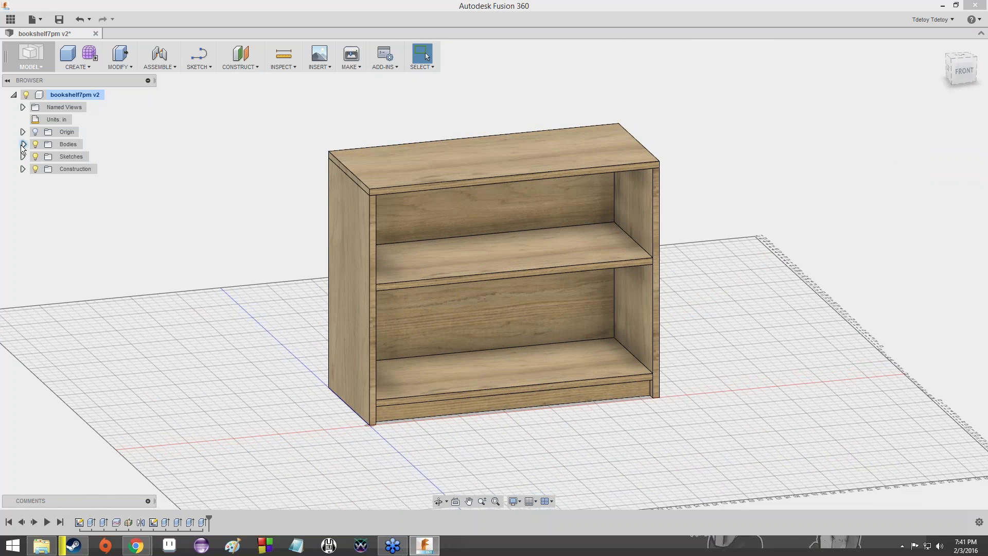
pyautogui.click(23, 144)
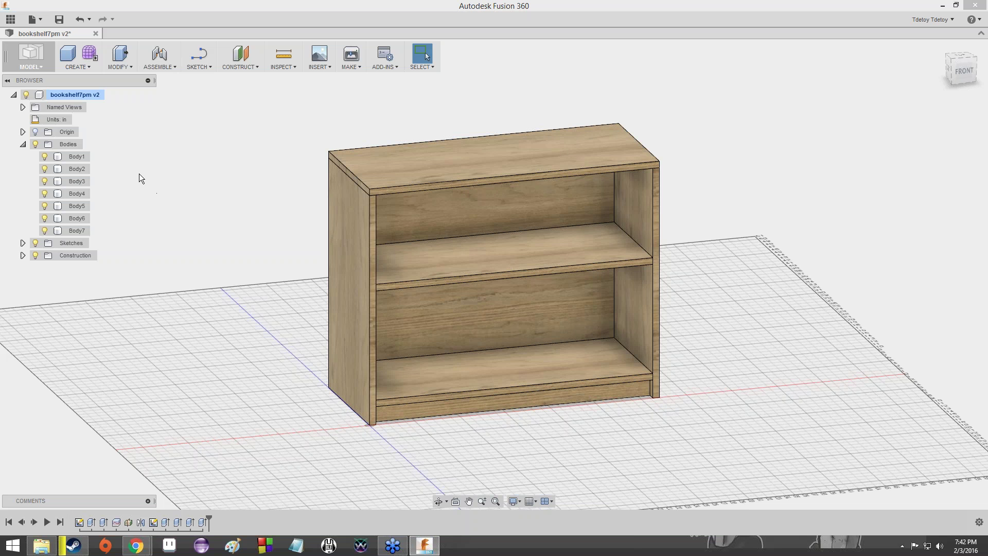
pyautogui.click(85, 156)
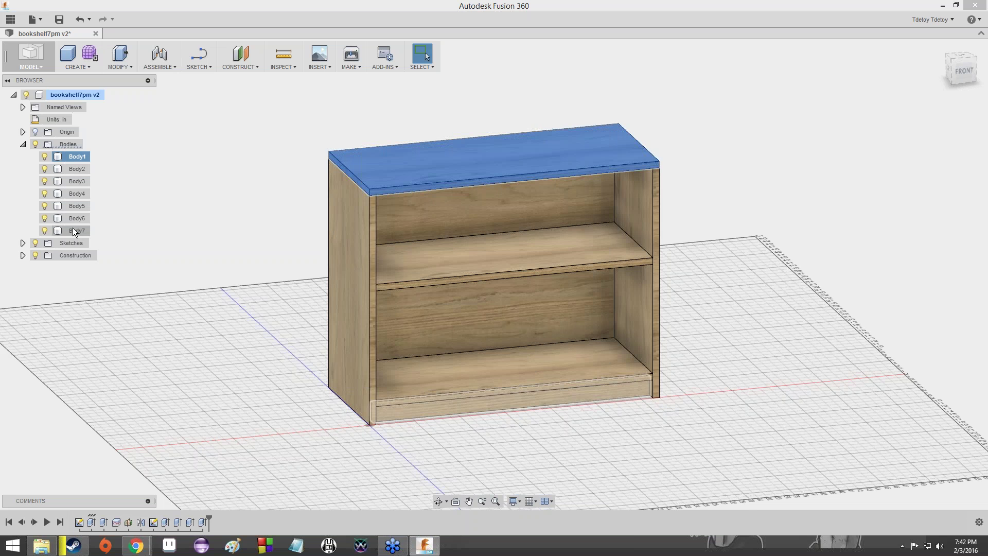
pyautogui.click(85, 156)
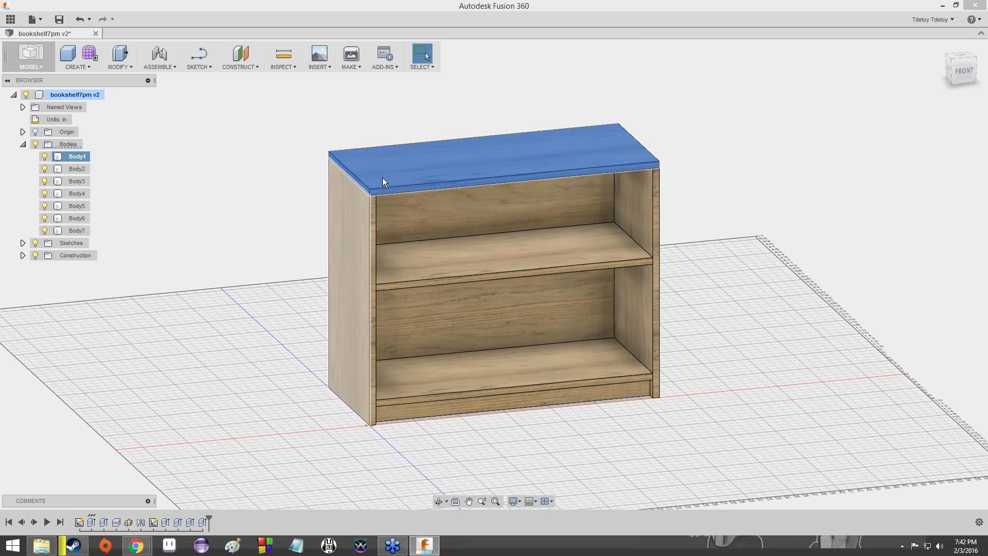
pyautogui.click(82, 156)
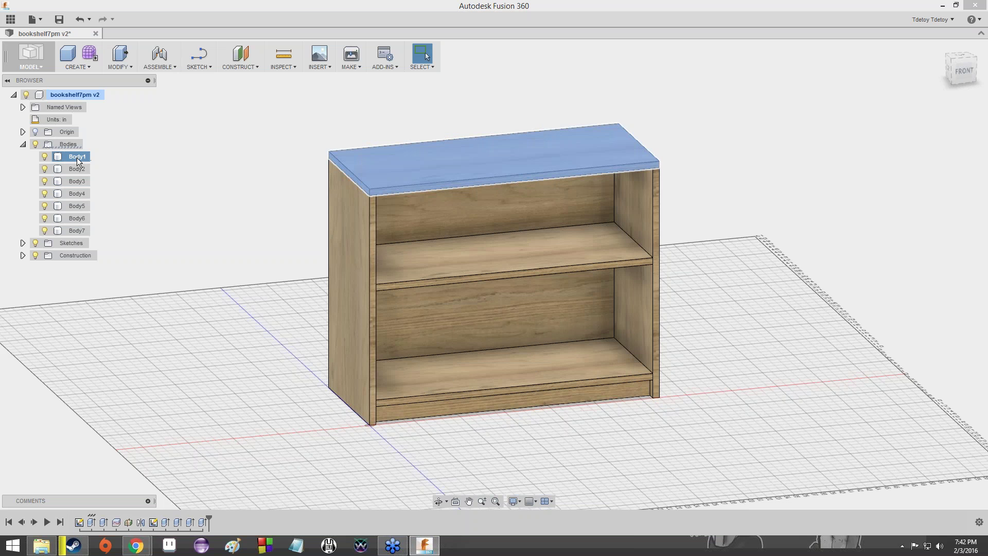
pyautogui.doubleClick(77, 158)
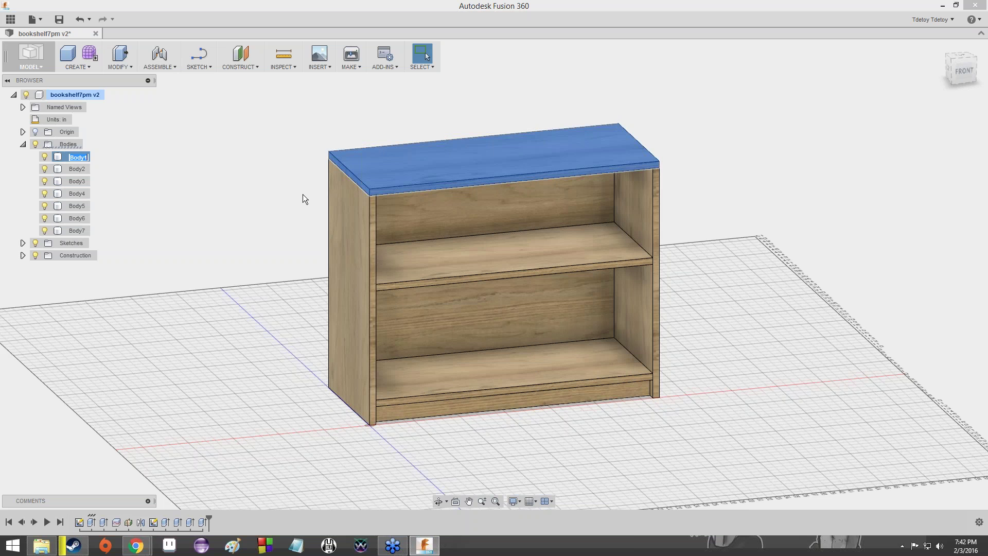
pyautogui.write('Top')
pyautogui.click(257, 196)
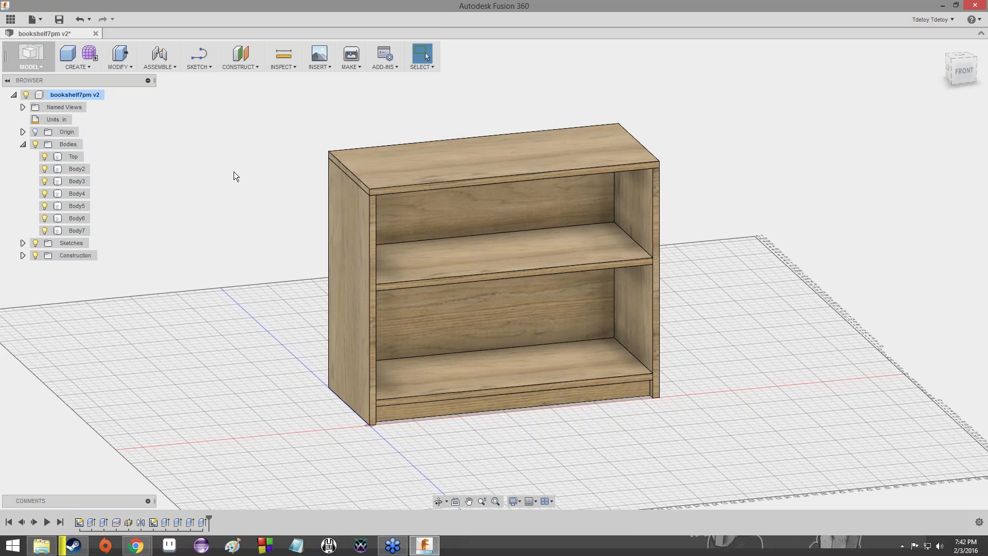
# Step: Rename the two side panel bodies, Body2 as Left Wall and Body3 as Right Wall
pyautogui.click(84, 169)
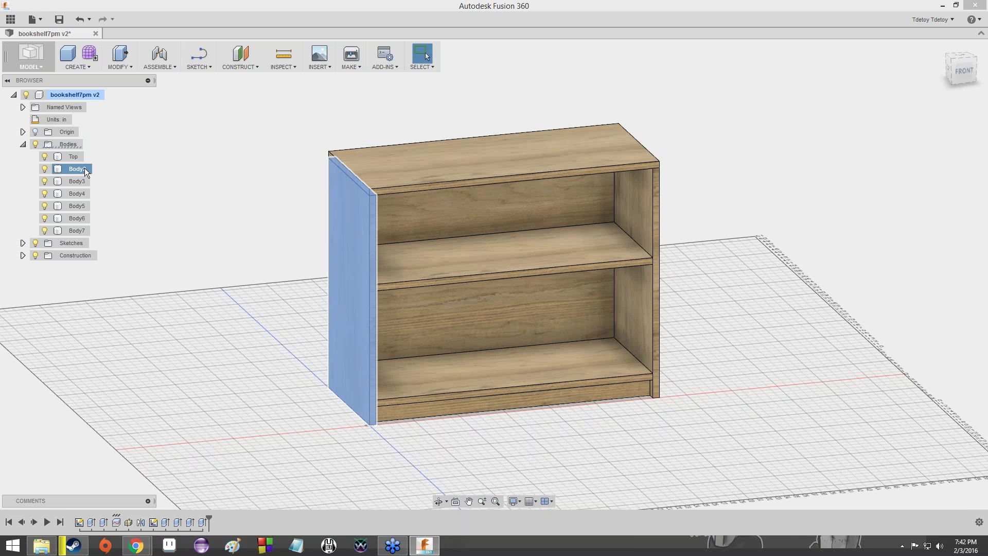
pyautogui.click(85, 169)
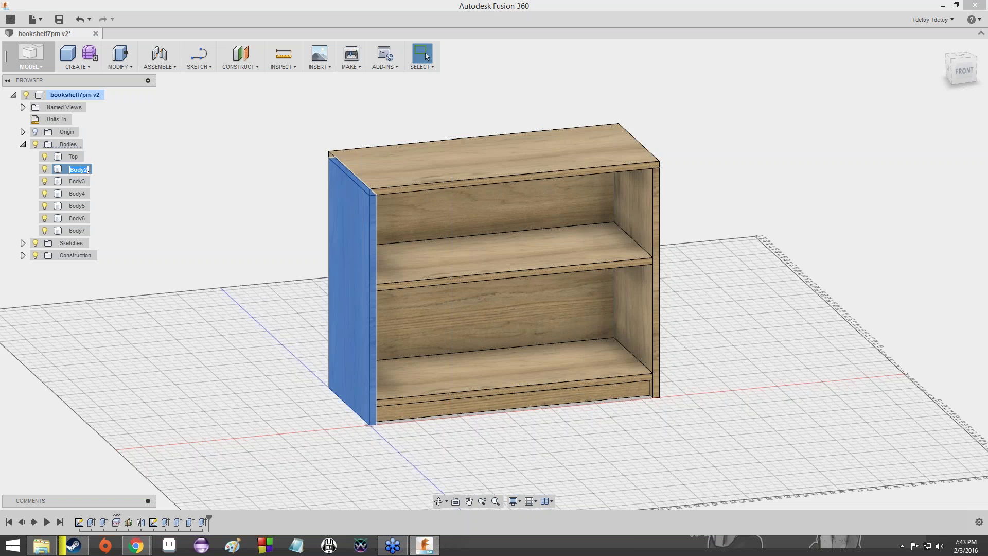
pyautogui.click(961, 71)
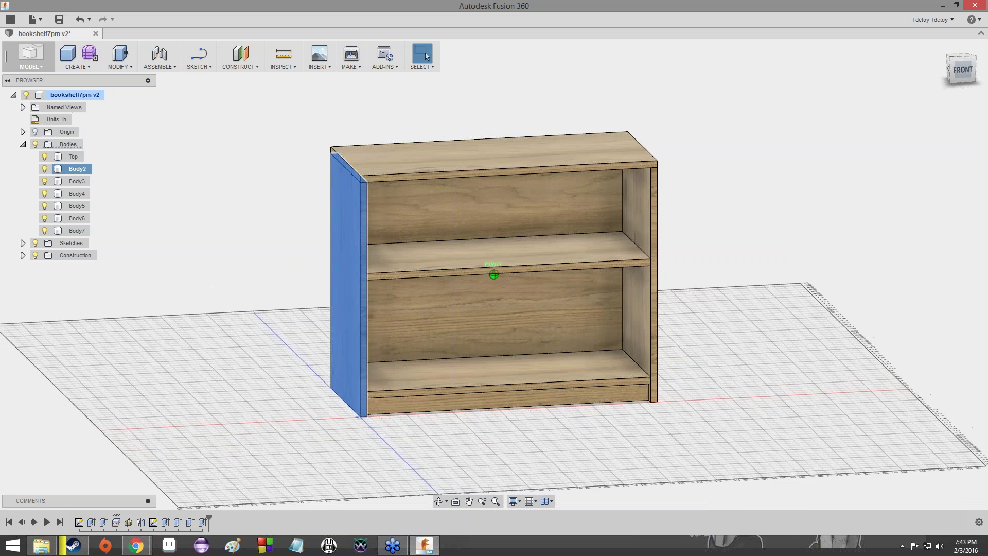
pyautogui.moveTo(961, 71)
pyautogui.mouseDown()
pyautogui.moveTo(944, 44)
pyautogui.moveTo(942, 71)
pyautogui.moveTo(964, 76)
pyautogui.mouseUp()
pyautogui.doubleClick(79, 170)
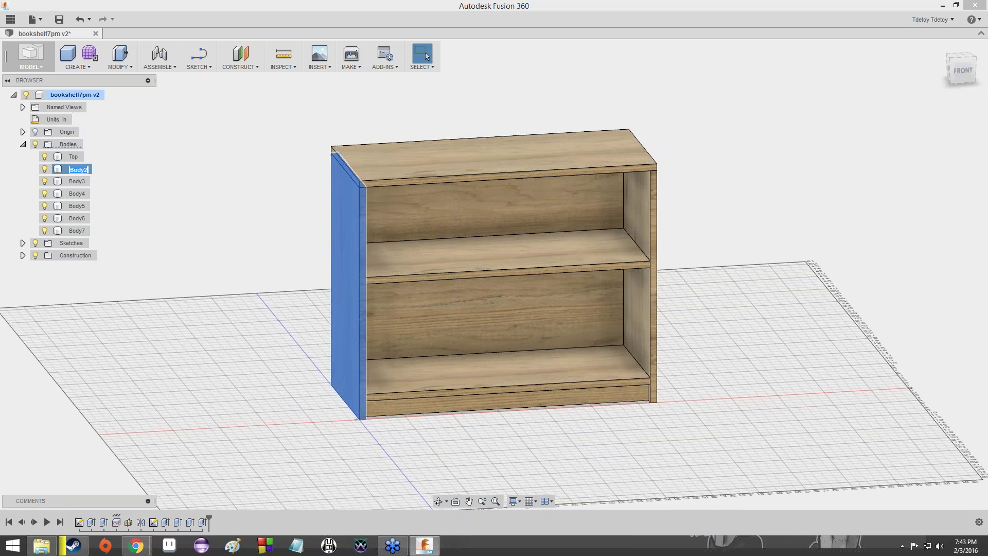
pyautogui.write('Left Wall')
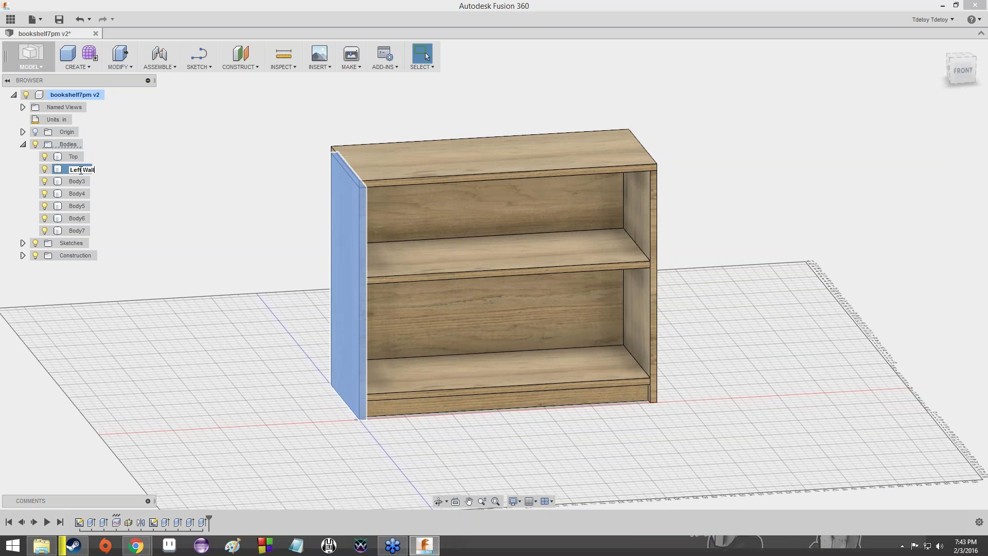
pyautogui.press('Return')
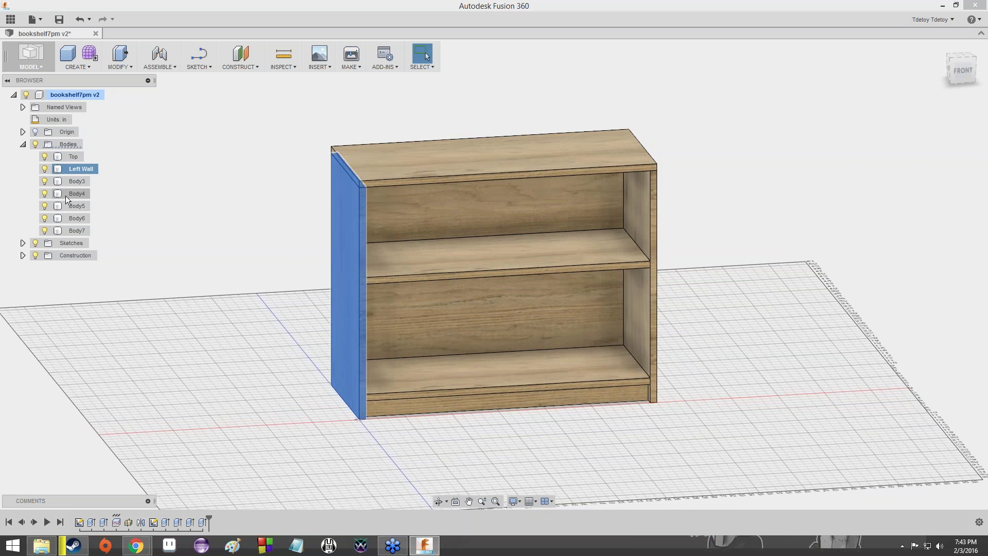
pyautogui.doubleClick(71, 181)
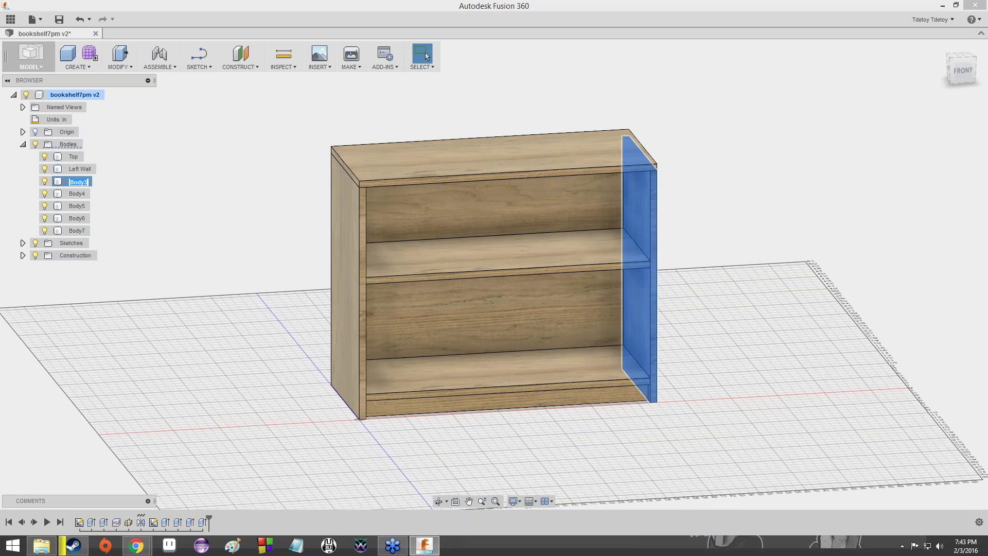
pyautogui.write('Right Wall')
pyautogui.press('Return')
# Step: Rename the back panel, Body4, as Back and the middle shelf, Body5, as Top Shelf
pyautogui.click(76, 195)
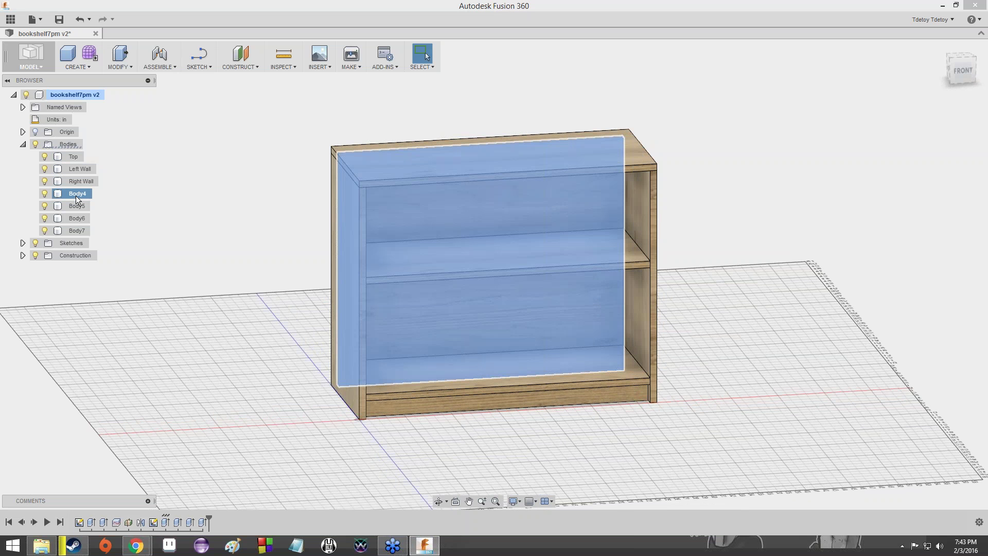
pyautogui.click(76, 195)
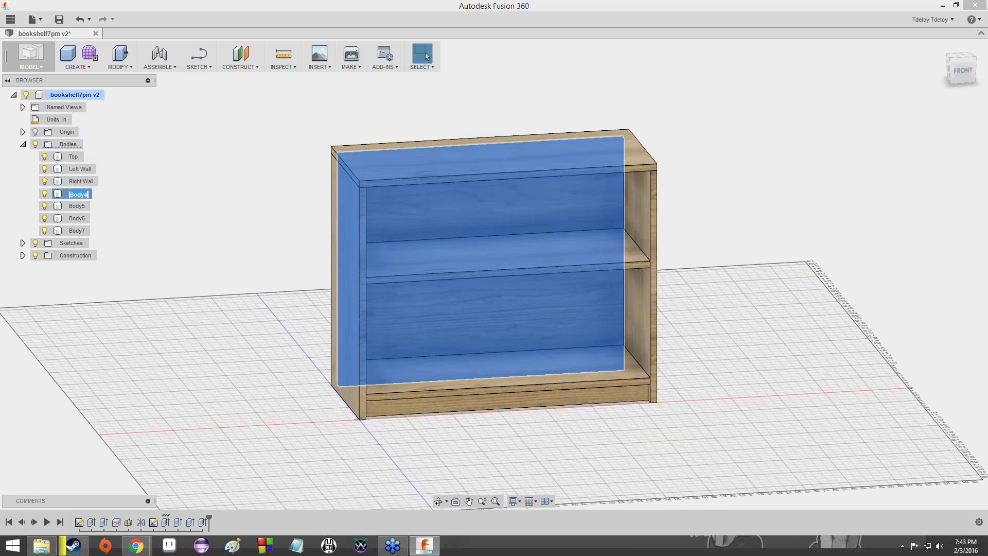
pyautogui.write('Back')
pyautogui.press('Return')
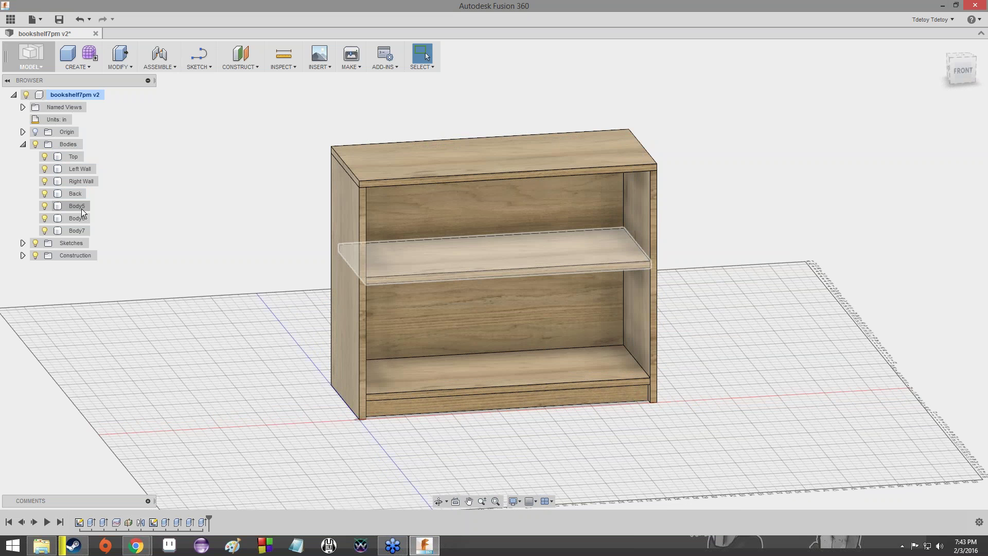
pyautogui.click(82, 209)
pyautogui.click(82, 207)
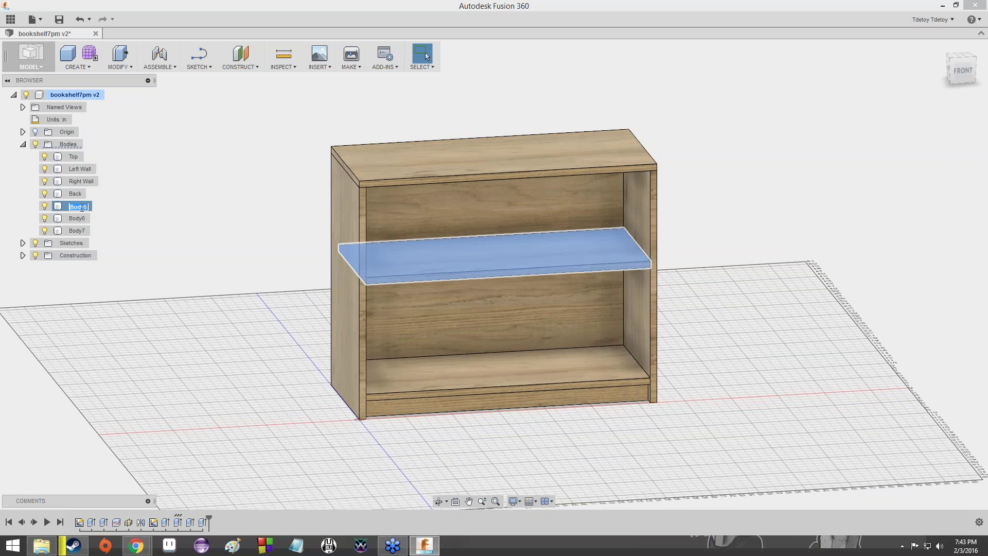
pyautogui.write('Top Shelf')
pyautogui.press('Return')
# Step: Rename the lower shelf, Body6, as Bottom Shelf and the base board, Body7, as Kick
pyautogui.doubleClick(78, 217)
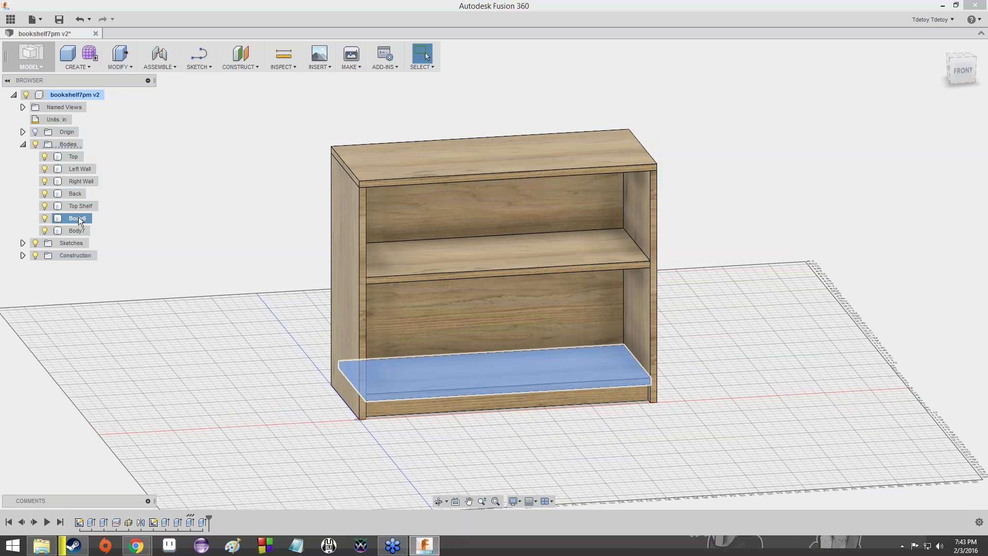
pyautogui.write('Bot')
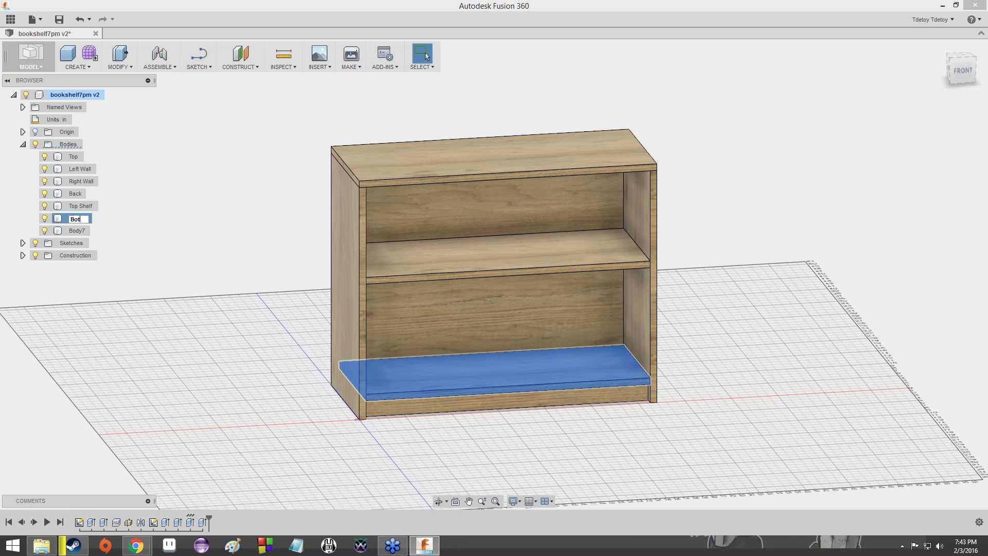
pyautogui.write('tom Shelf')
pyautogui.press('Return')
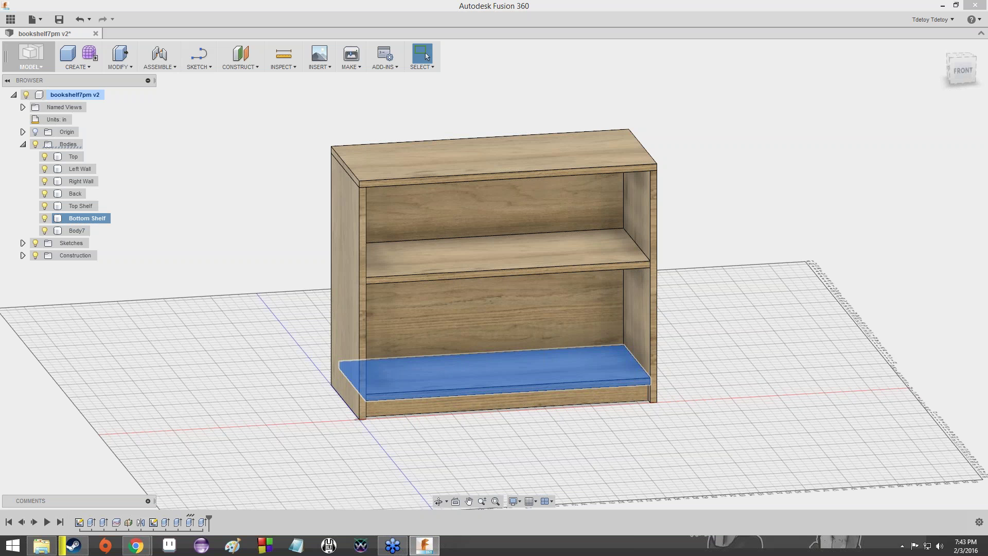
pyautogui.doubleClick(76, 229)
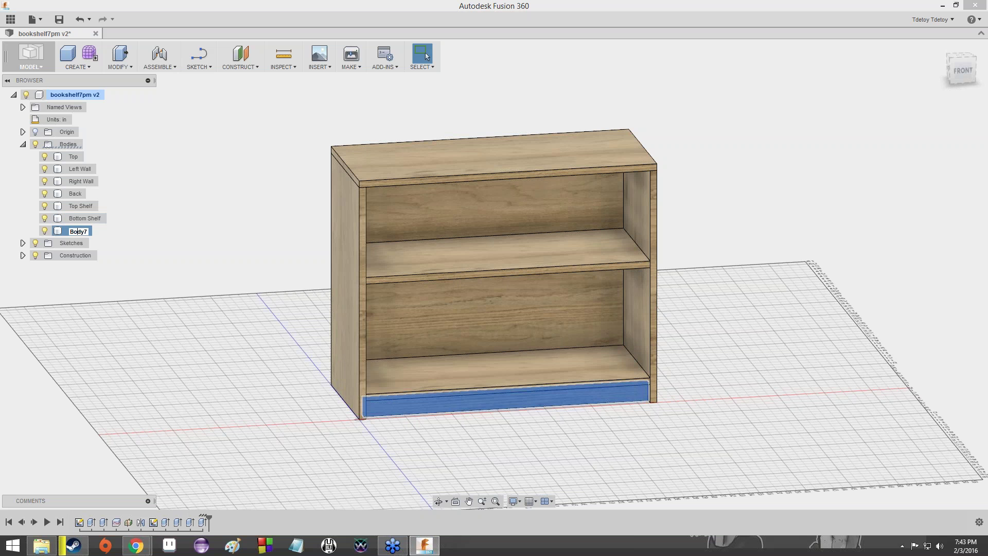
pyautogui.write('Kick')
pyautogui.press('Return')
pyautogui.click(220, 209)
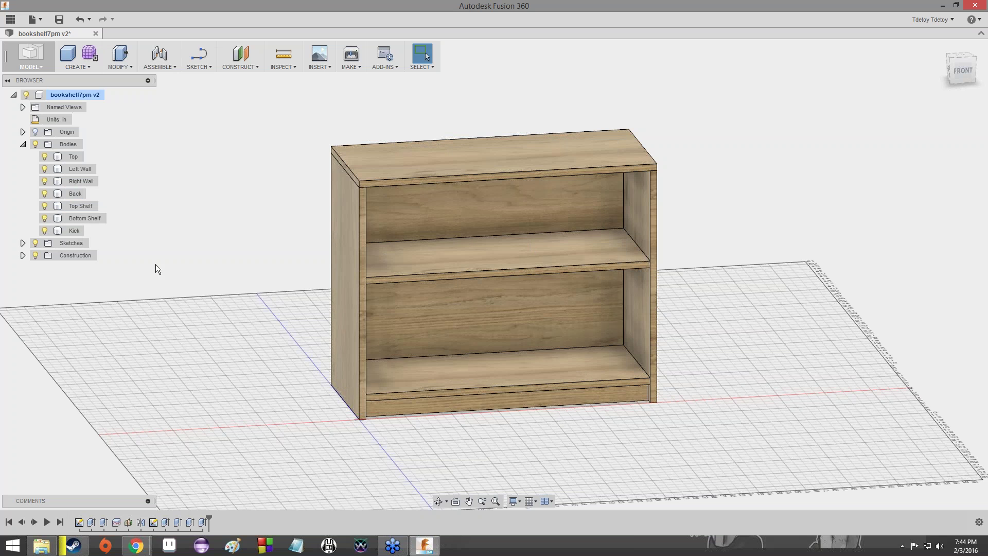
# Step: Hide the Bottom Shelf, Top Shelf, Back, Right Wall, Left Wall and Top bodies to view the Kick board alone
pyautogui.click(45, 218)
pyautogui.click(45, 206)
pyautogui.click(44, 193)
pyautogui.click(45, 182)
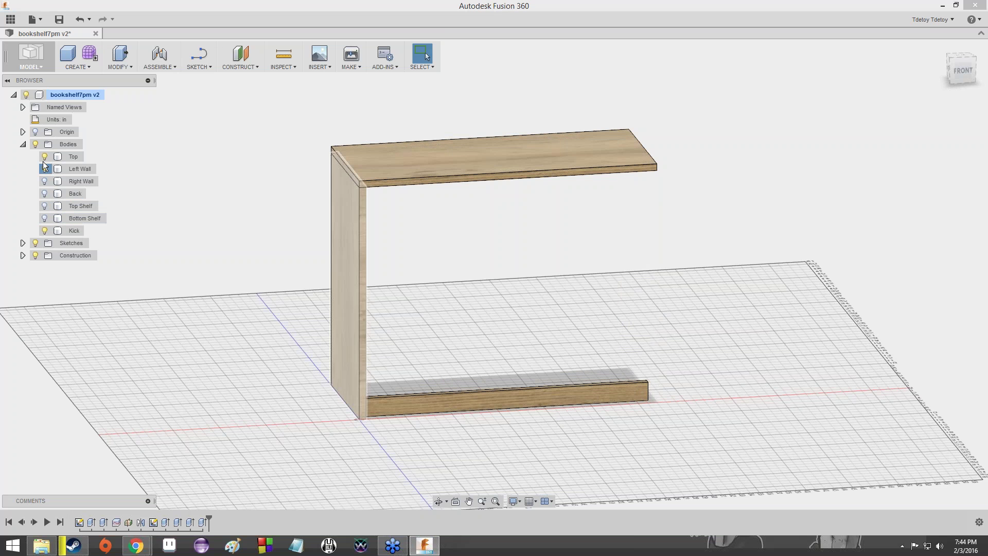
pyautogui.click(45, 168)
pyautogui.click(45, 157)
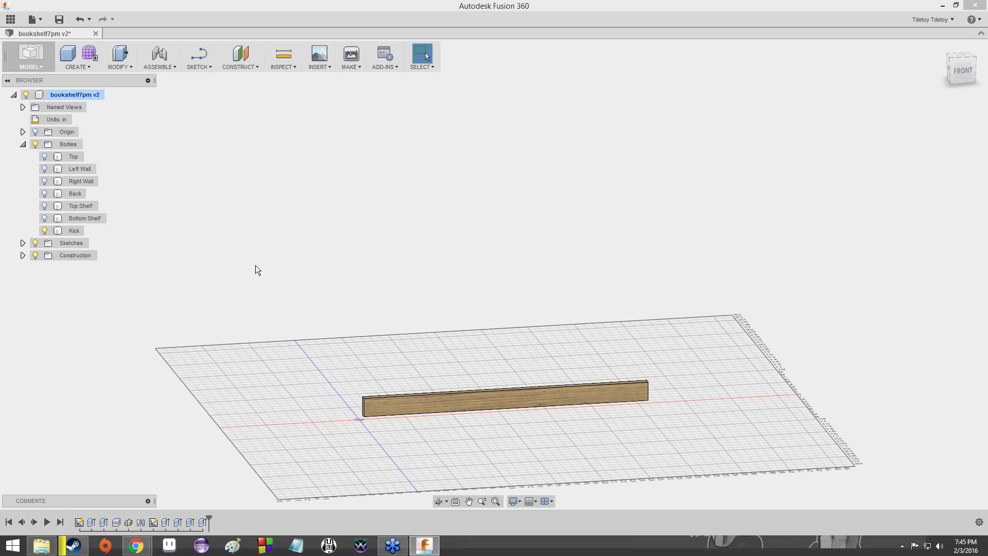
pyautogui.scroll(5, 526, 435)
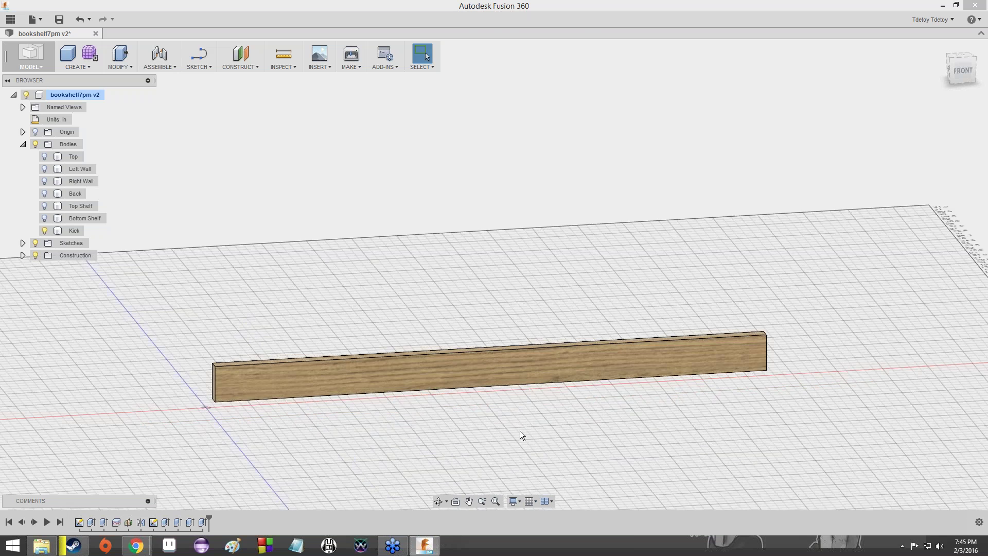
pyautogui.scroll(-4, 517, 428)
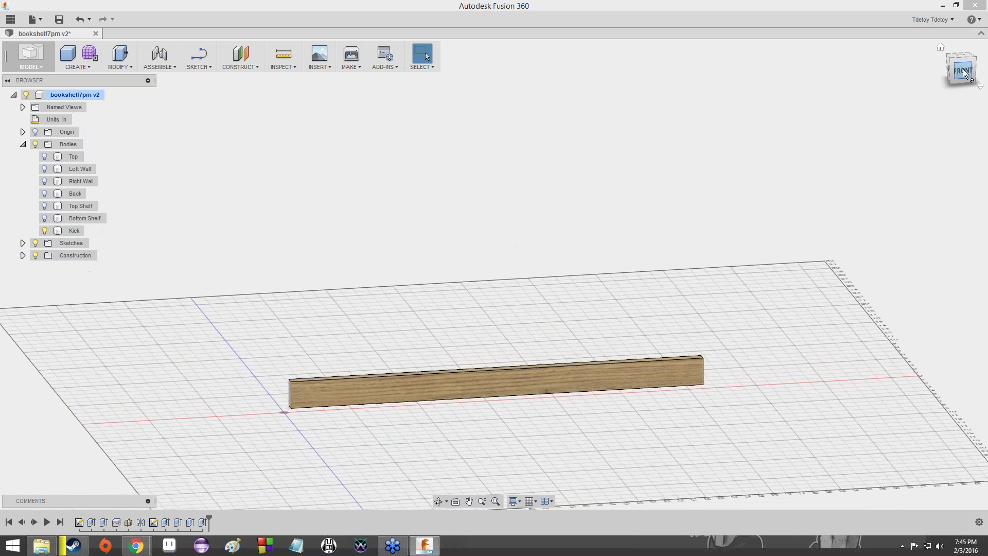
pyautogui.moveTo(965, 74)
pyautogui.mouseDown()
pyautogui.moveTo(984, 62)
pyautogui.moveTo(977, 80)
pyautogui.moveTo(943, 70)
pyautogui.moveTo(971, 76)
pyautogui.moveTo(950, 93)
pyautogui.moveTo(962, 74)
pyautogui.moveTo(977, 91)
pyautogui.moveTo(951, 58)
pyautogui.moveTo(972, 82)
pyautogui.moveTo(954, 64)
pyautogui.moveTo(957, 83)
pyautogui.moveTo(960, 71)
pyautogui.mouseUp()
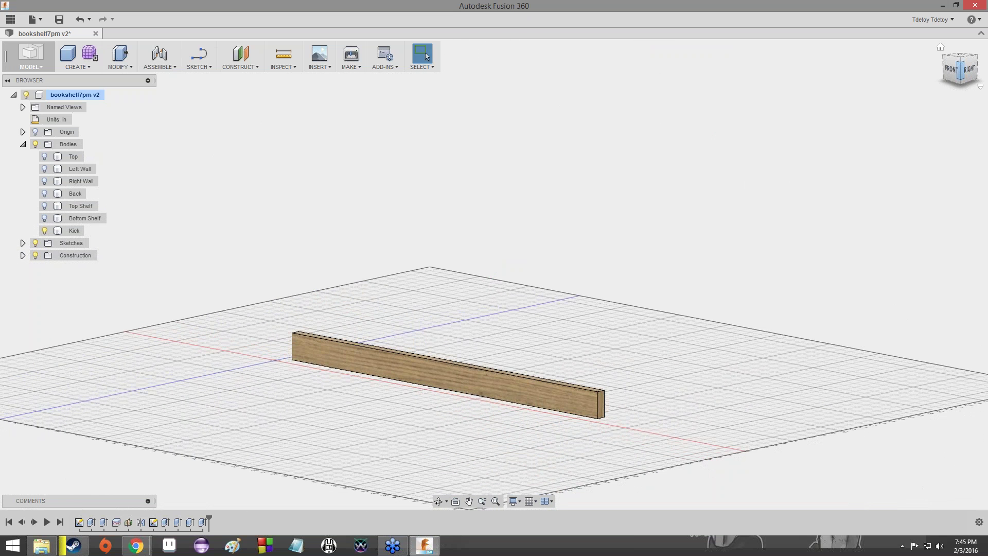
# Step: Show the six hidden bookshelf bodies again, from the Bottom Shelf up to the Top and Left Wall
pyautogui.click(47, 218)
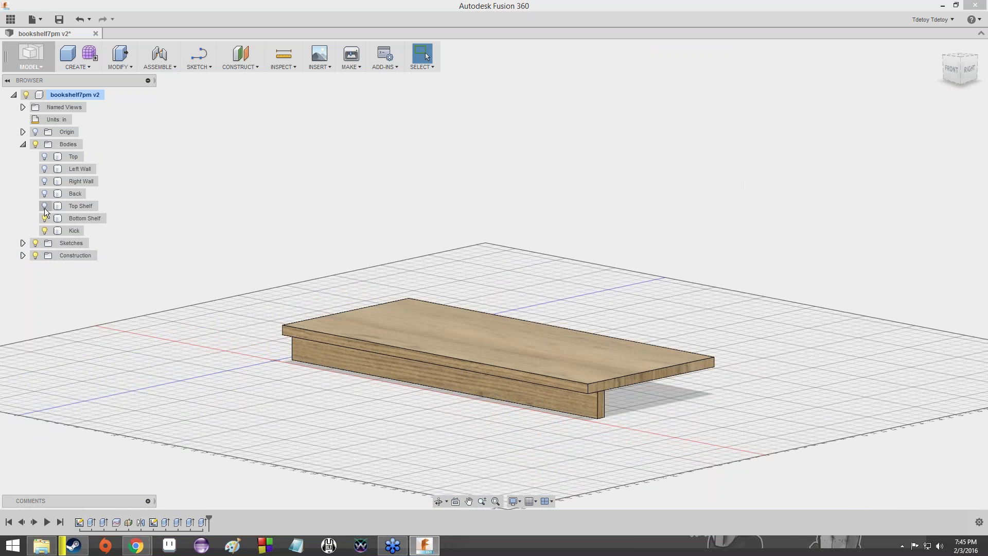
pyautogui.click(44, 206)
pyautogui.click(44, 194)
pyautogui.click(44, 181)
pyautogui.click(45, 156)
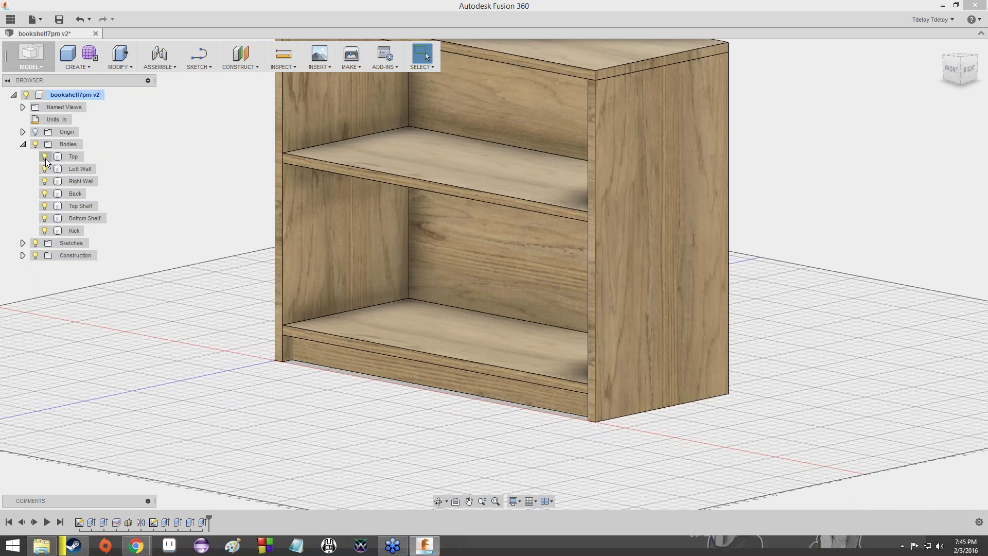
pyautogui.click(45, 169)
# Step: Examine the complete bookshelf from its front, right and left sides
pyautogui.click(481, 198)
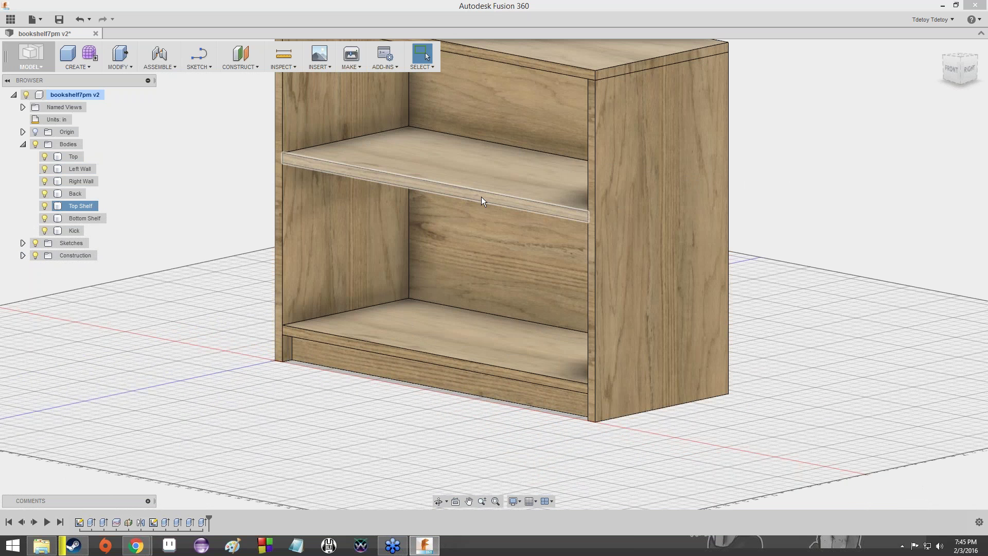
pyautogui.scroll(-3, 481, 197)
pyautogui.scroll(5, 477, 196)
pyautogui.scroll(-3, 437, 206)
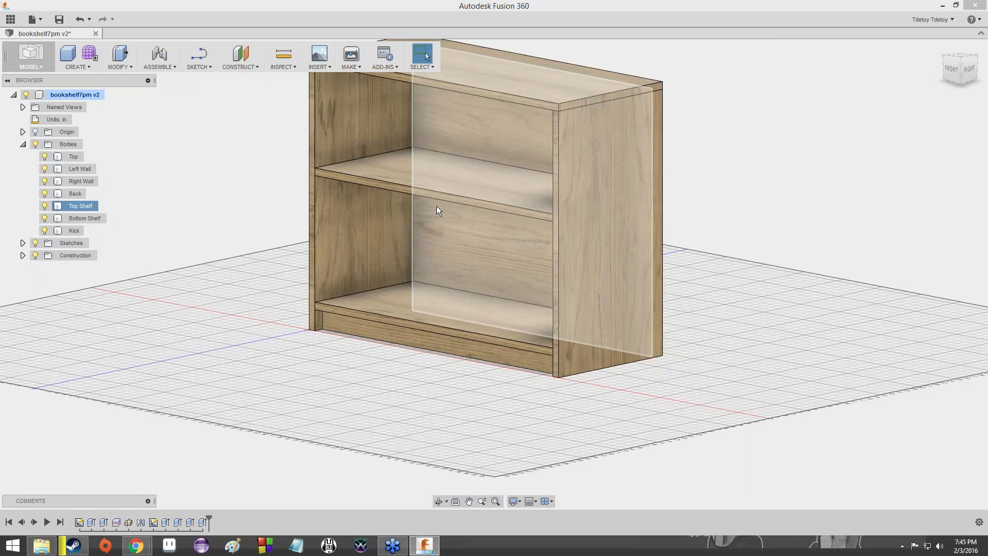
pyautogui.click(206, 212)
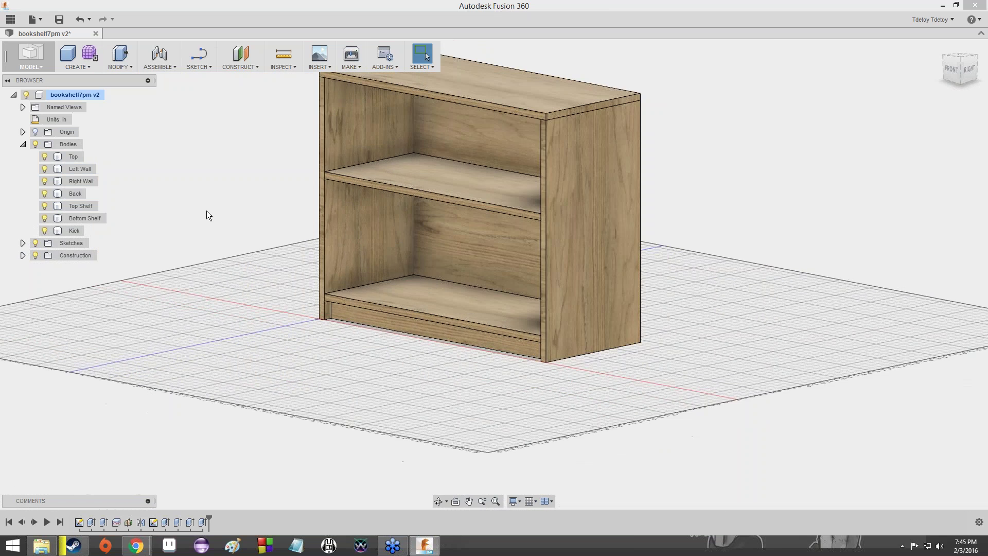
pyautogui.click(956, 71)
pyautogui.moveTo(957, 70)
pyautogui.mouseDown()
pyautogui.moveTo(951, 103)
pyautogui.moveTo(818, 93)
pyautogui.moveTo(640, 54)
pyautogui.moveTo(627, 95)
pyautogui.moveTo(616, 86)
pyautogui.moveTo(615, 115)
pyautogui.moveTo(588, 50)
pyautogui.mouseUp()
pyautogui.moveTo(494, 274)
pyautogui.keyDown('shift'); pyautogui.mouseDown(button='middle')
pyautogui.moveTo(466, 191)
pyautogui.moveTo(582, 303)
pyautogui.moveTo(566, 339)
pyautogui.mouseUp(button='middle'); pyautogui.keyUp('shift')
pyautogui.moveTo(961, 73)
pyautogui.mouseDown()
pyautogui.moveTo(928, 34)
pyautogui.moveTo(949, 57)
pyautogui.mouseUp()
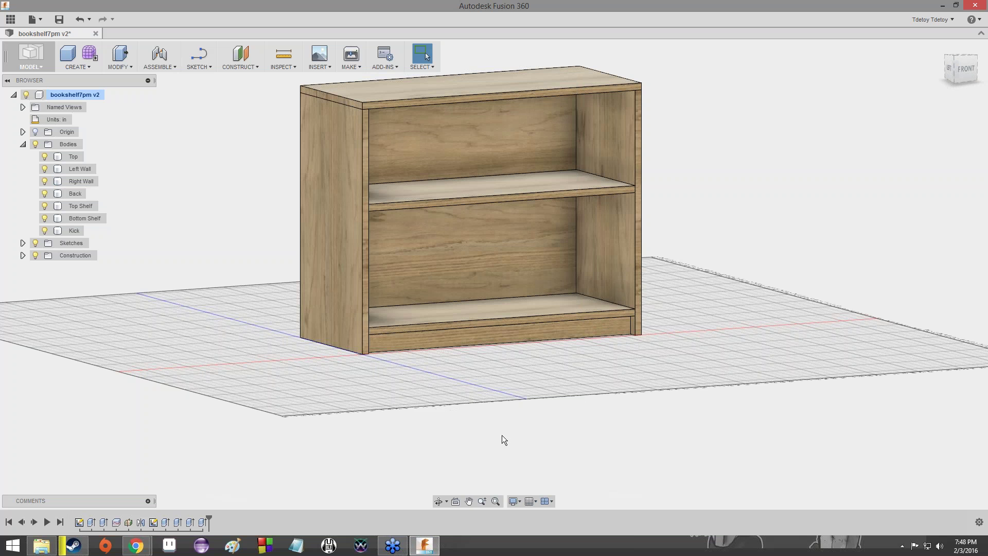
# Step: Hide the Bottom Shelf, Top Shelf, Back, Right Wall, Left Wall and Top bodies so that only the Kick is displayed
pyautogui.click(44, 218)
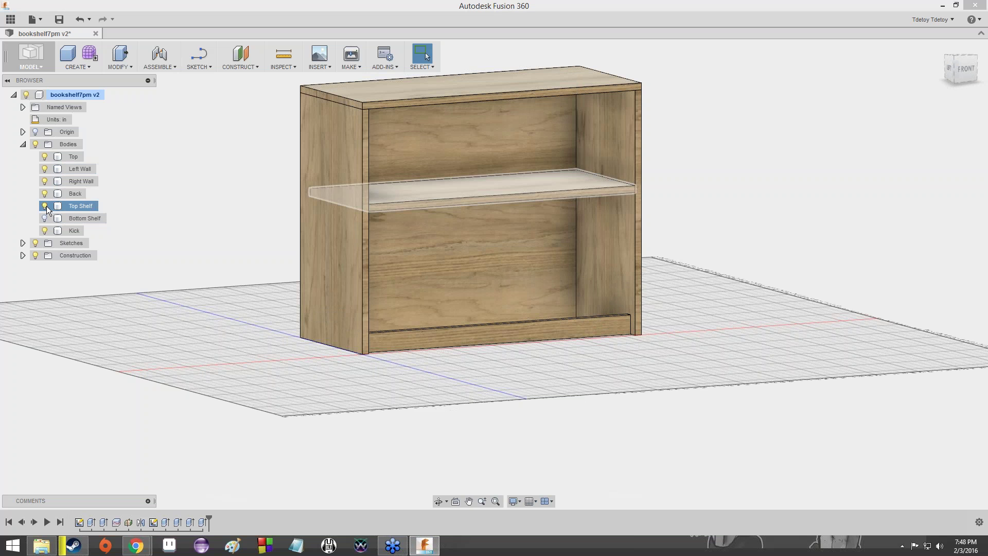
pyautogui.click(45, 206)
pyautogui.click(44, 193)
pyautogui.click(45, 181)
pyautogui.click(45, 169)
pyautogui.click(45, 156)
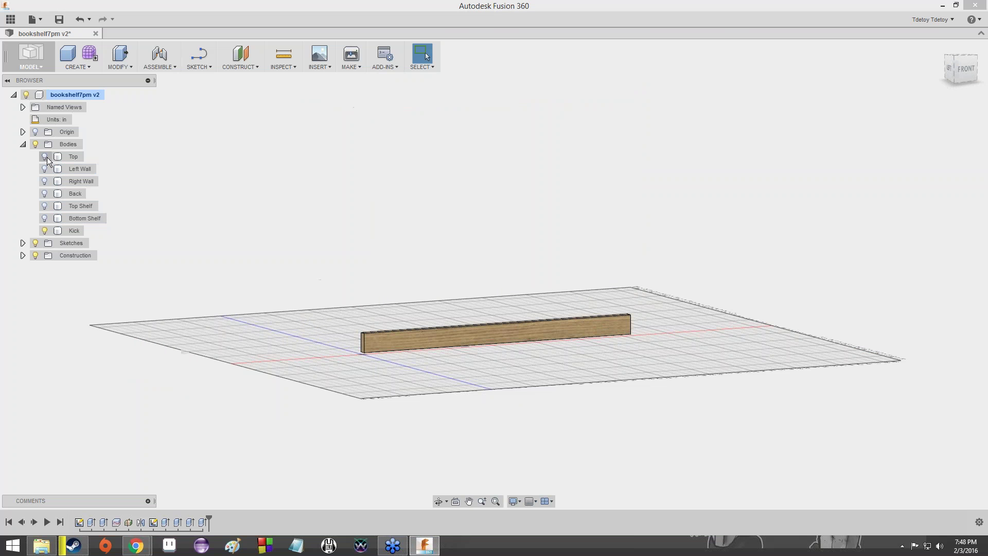
pyautogui.scroll(5, 534, 306)
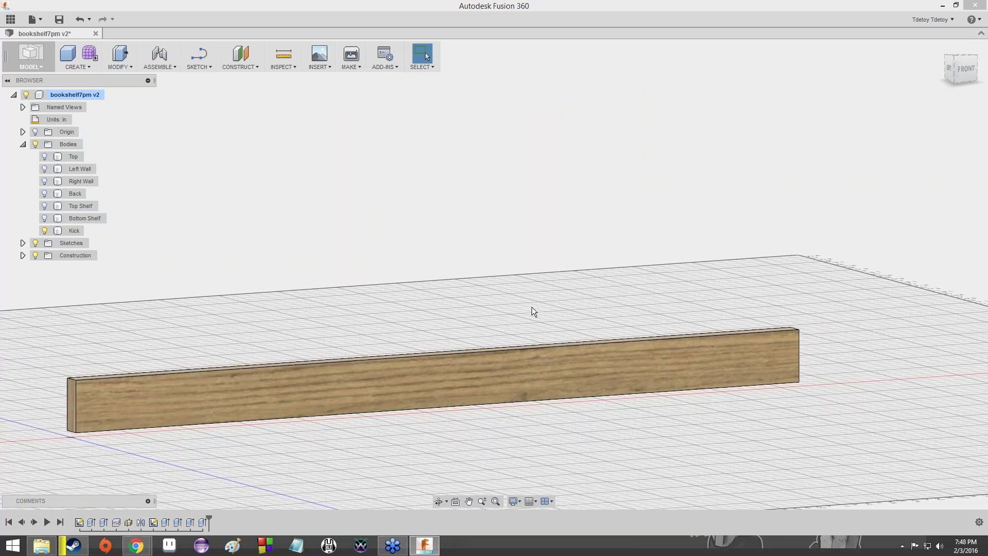
pyautogui.scroll(-4, 531, 307)
pyautogui.scroll(-1, 530, 307)
pyautogui.scroll(4, 530, 307)
pyautogui.scroll(-1, 530, 307)
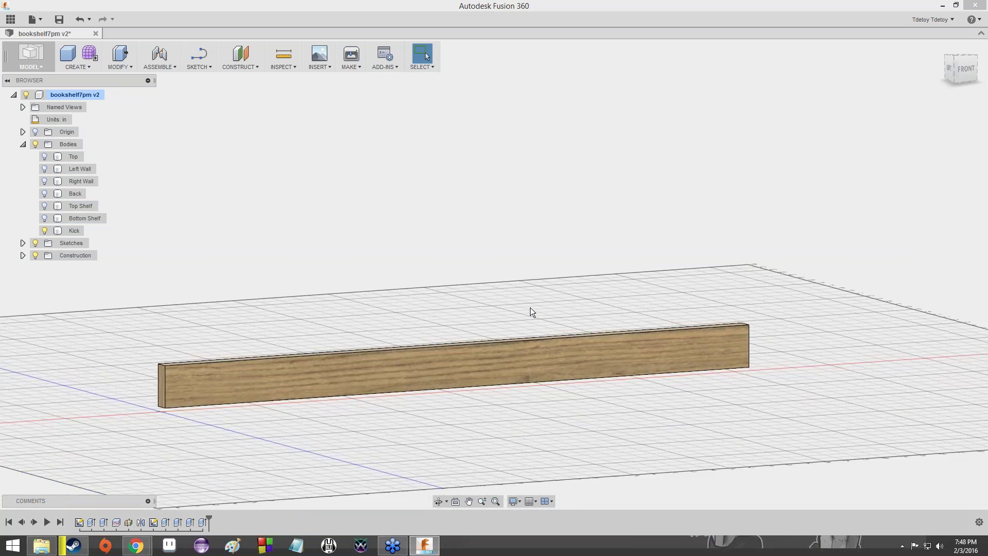
pyautogui.scroll(3, 530, 307)
pyautogui.scroll(-4, 530, 311)
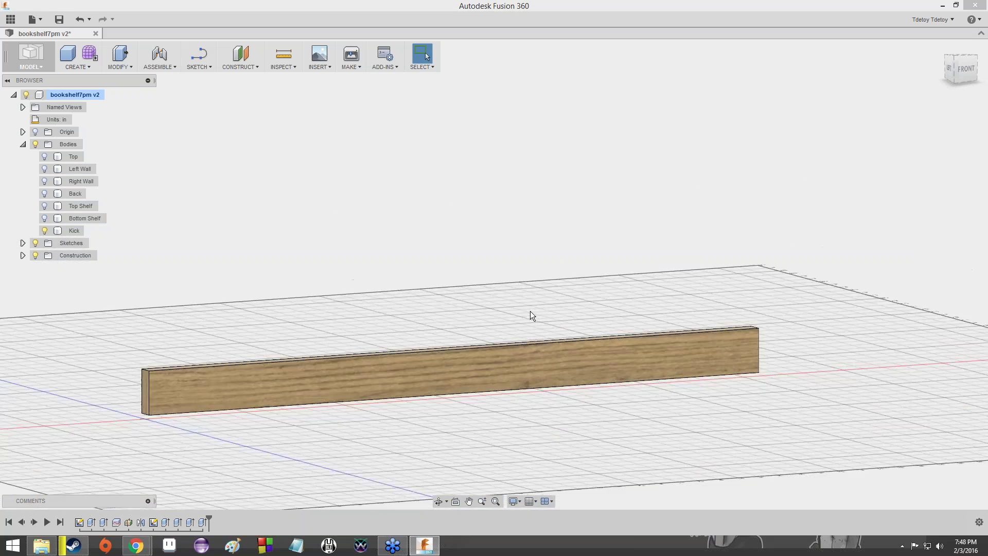
pyautogui.scroll(3, 531, 315)
pyautogui.scroll(-2, 530, 311)
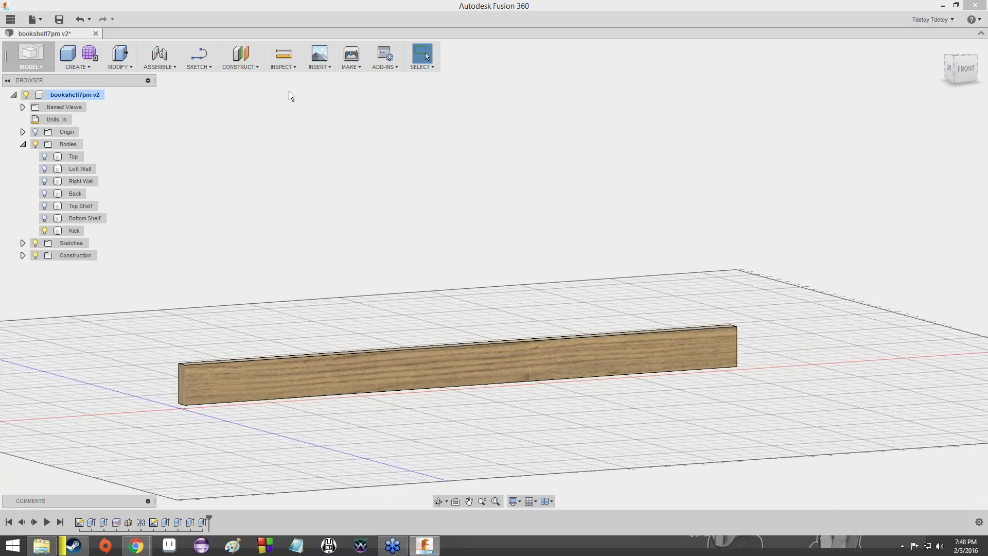
# Step: Create a new sketch on the front face of the Kick board
pyautogui.click(198, 68)
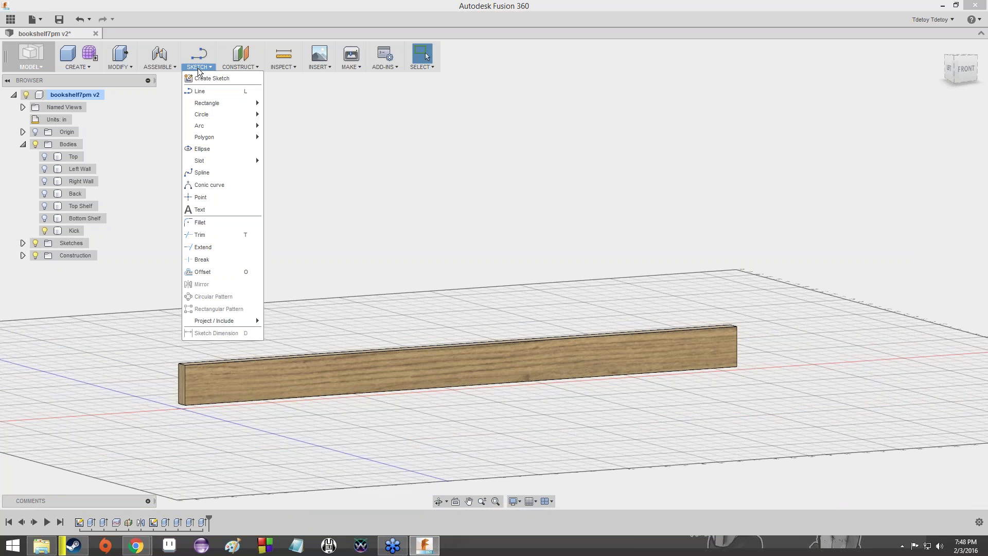
pyautogui.click(214, 78)
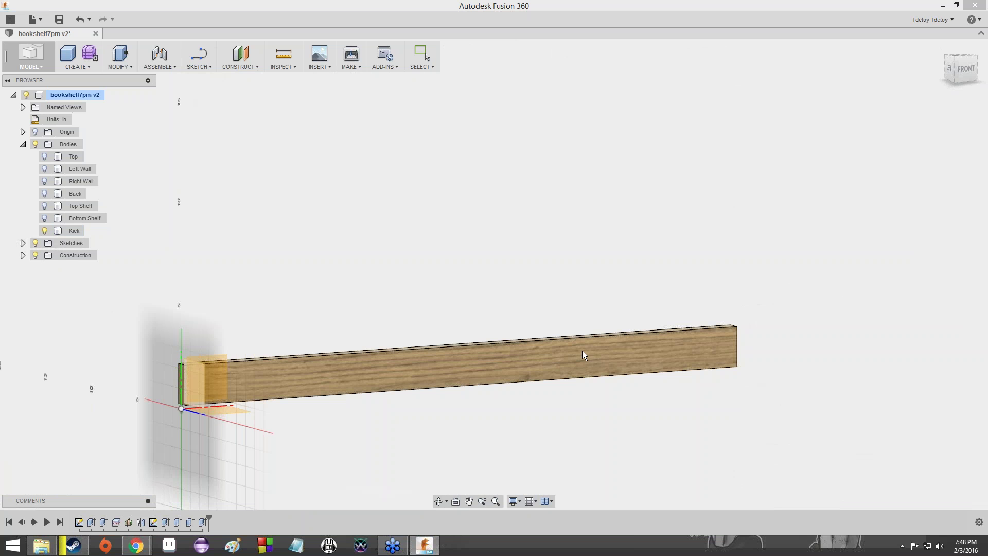
pyautogui.click(495, 380)
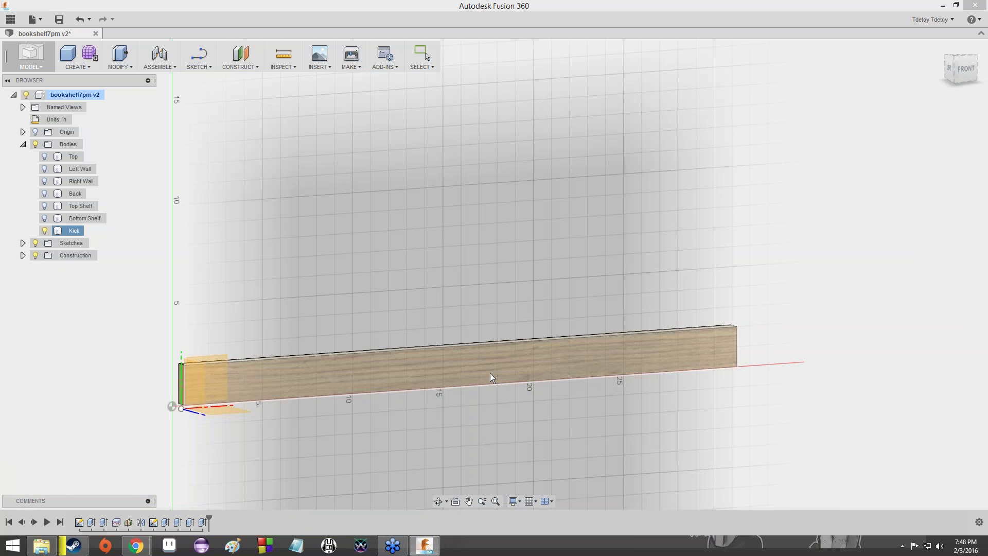
pyautogui.click(490, 369)
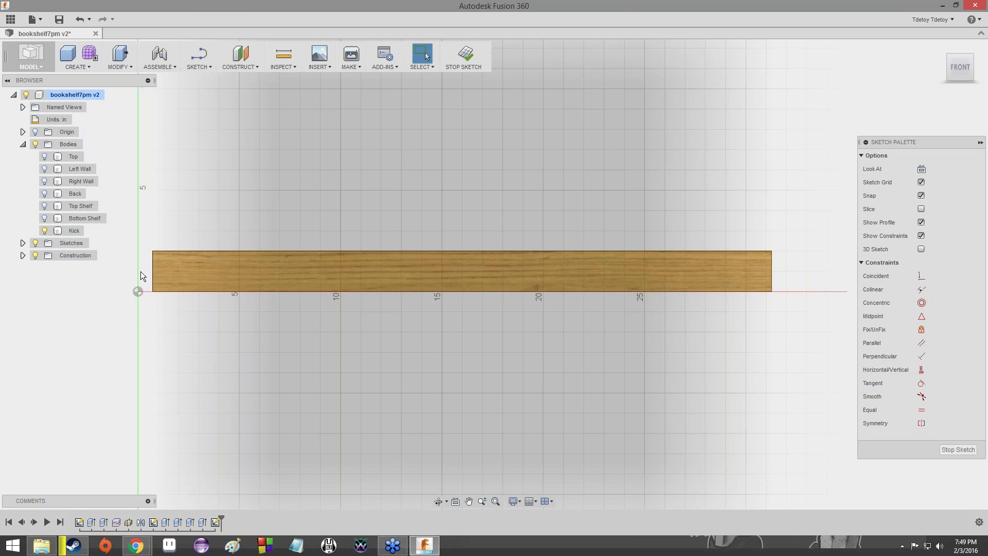
# Step: Sketch two 2-Point Rectangles outside the Kick, one against its left end and one on its top edge near that end
pyautogui.scroll(3, 148, 272)
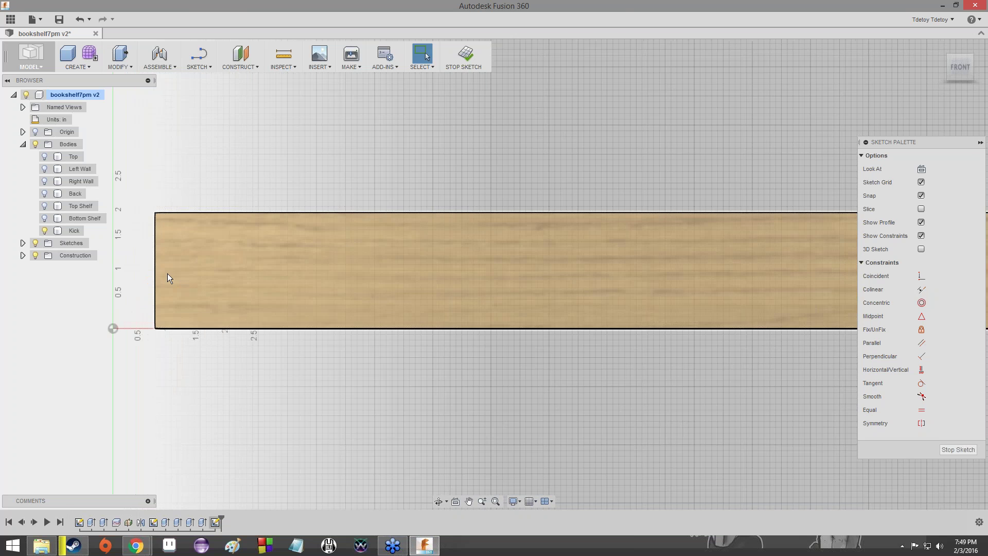
pyautogui.scroll(-3, 211, 276)
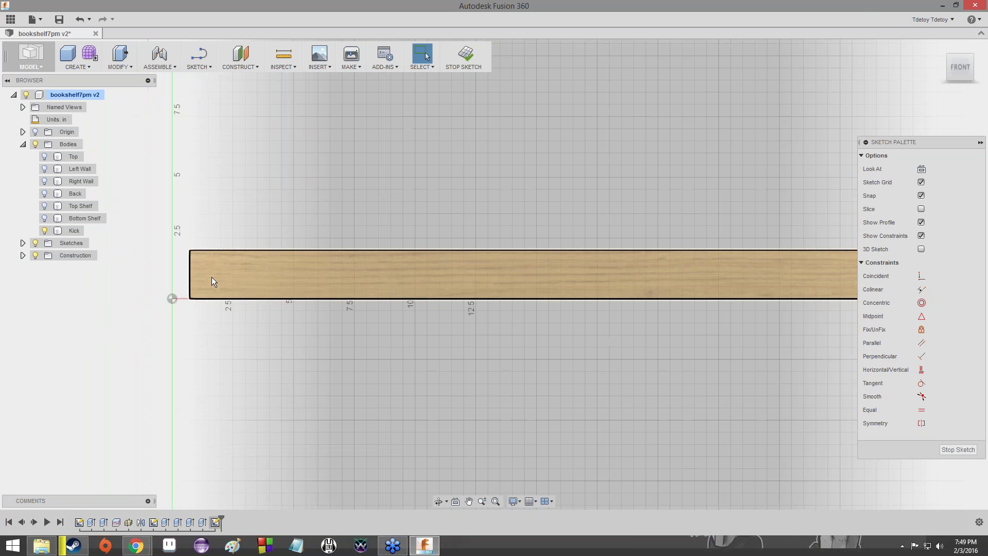
pyautogui.scroll(2, 212, 277)
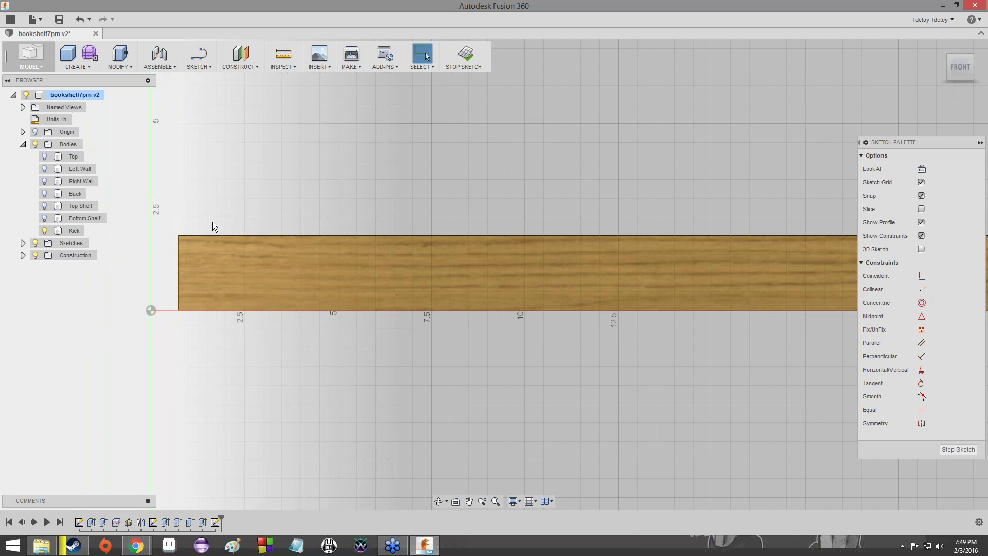
pyautogui.click(211, 65)
pyautogui.moveTo(211, 101)
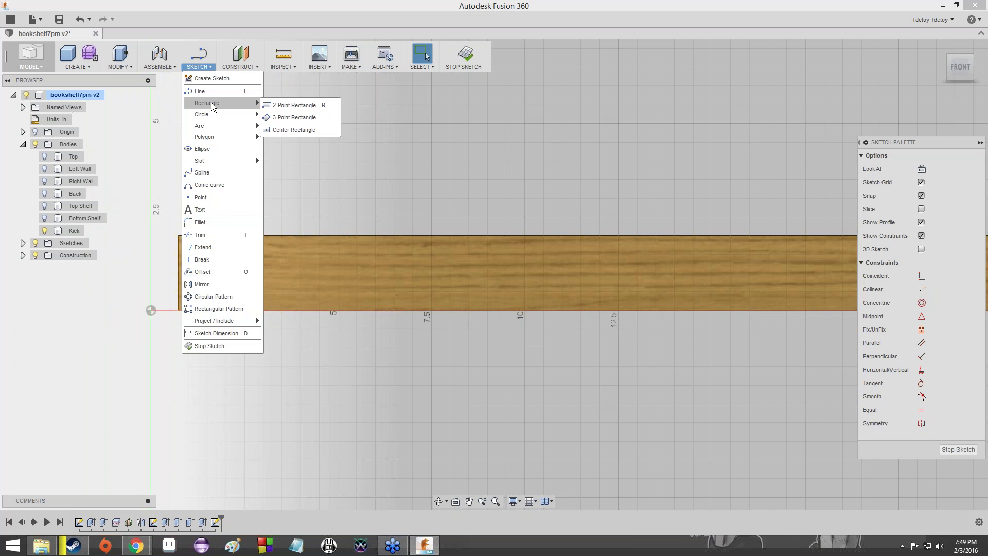
pyautogui.click(280, 105)
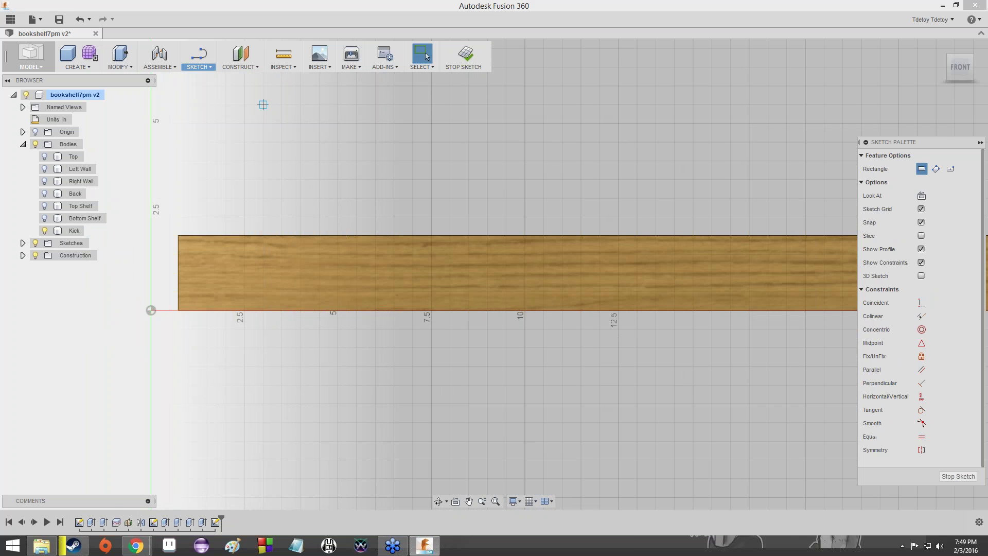
pyautogui.click(179, 251)
pyautogui.click(140, 285)
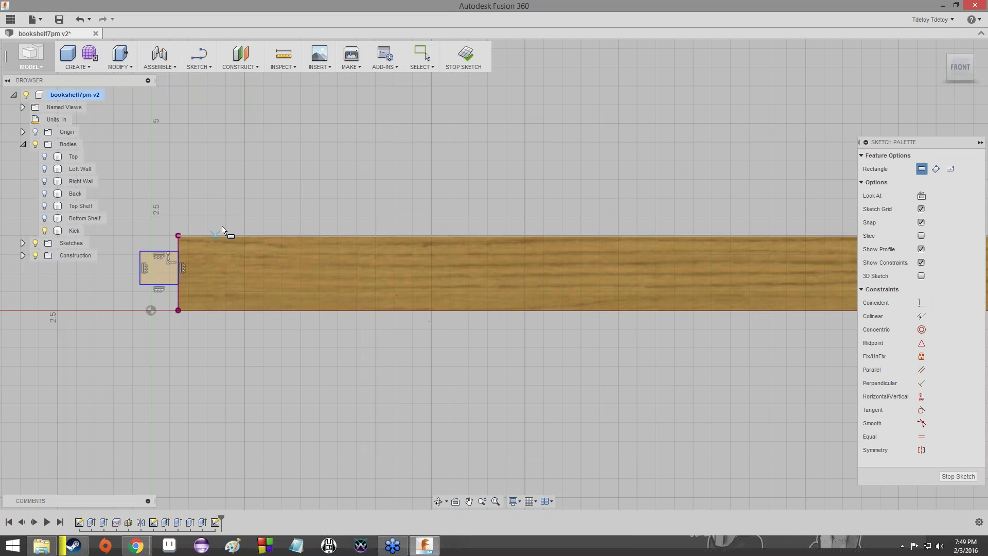
pyautogui.click(215, 235)
pyautogui.click(285, 188)
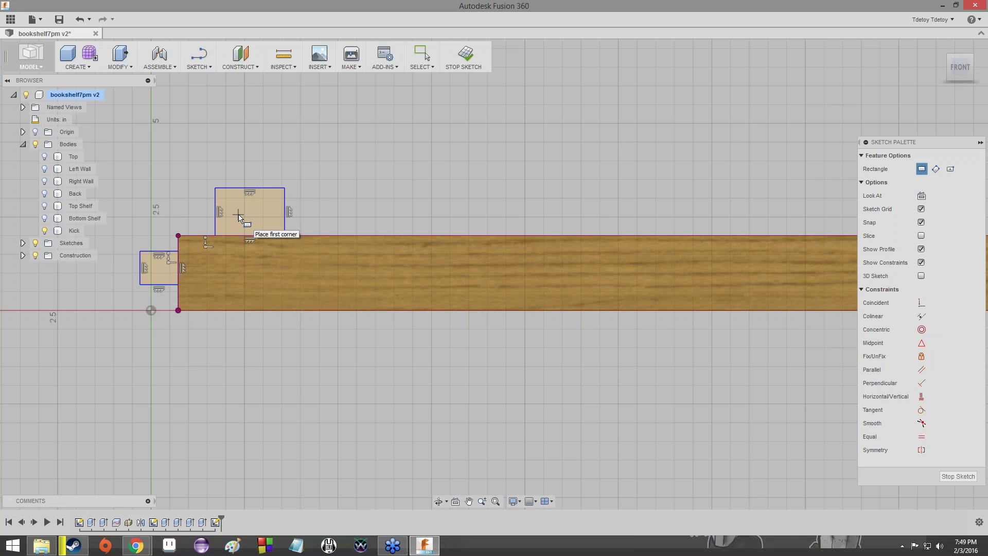
pyautogui.press('Escape')
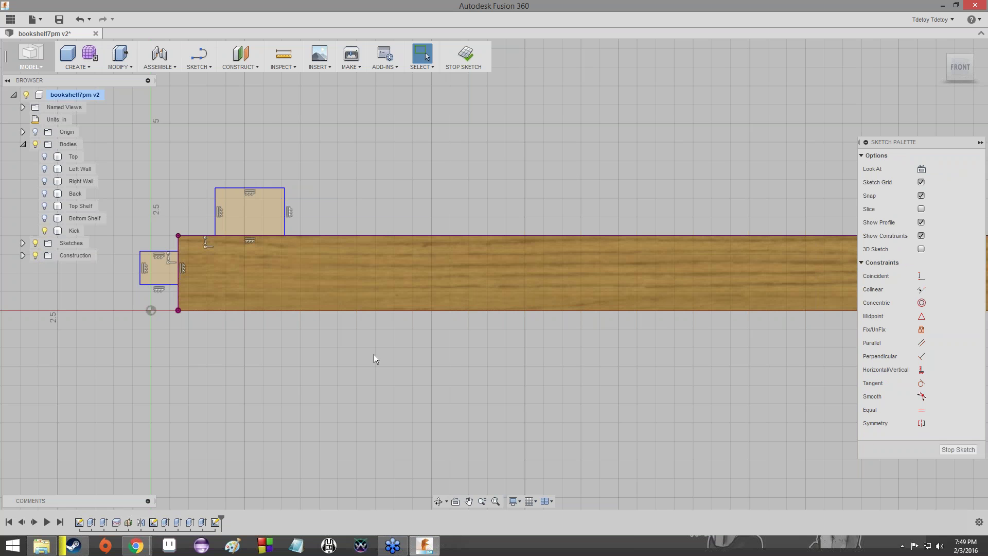
# Step: Switch to the CNC Machining/Fusion 360 slides in Chrome and read the instructions for sketching and dimensioning the kickplate tabs
pyautogui.moveTo(137, 546)
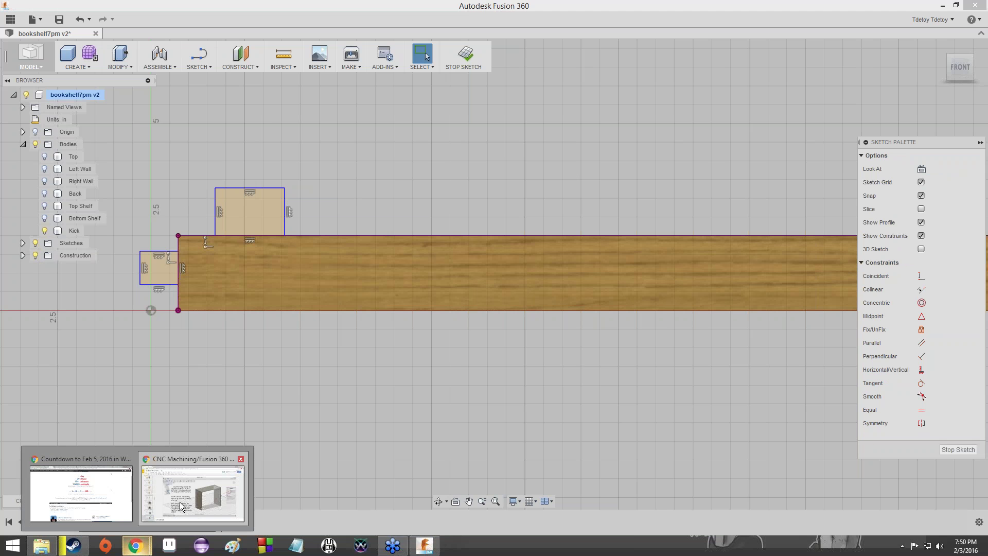
pyautogui.click(193, 478)
pyautogui.scroll(-9, 70, 452)
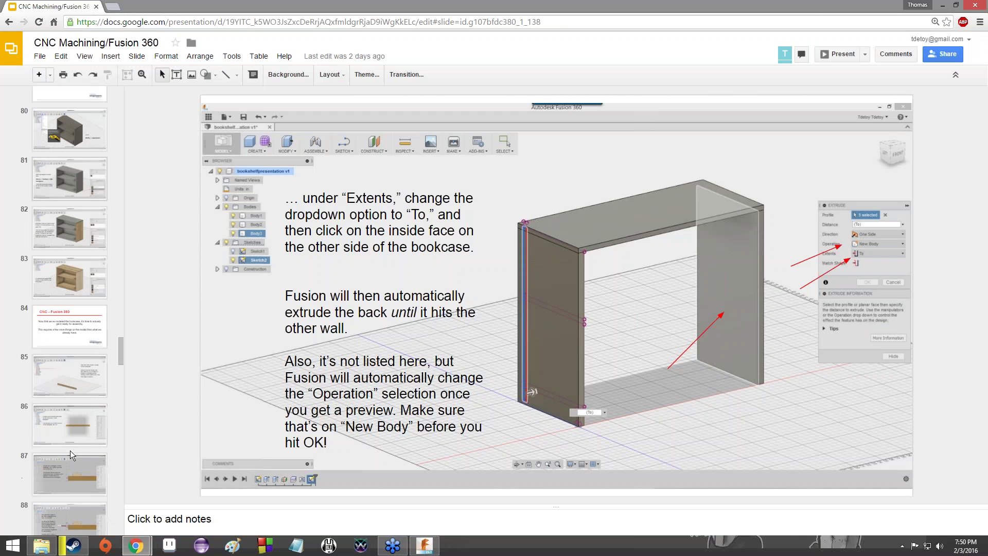
pyautogui.click(66, 383)
pyautogui.press('Down')
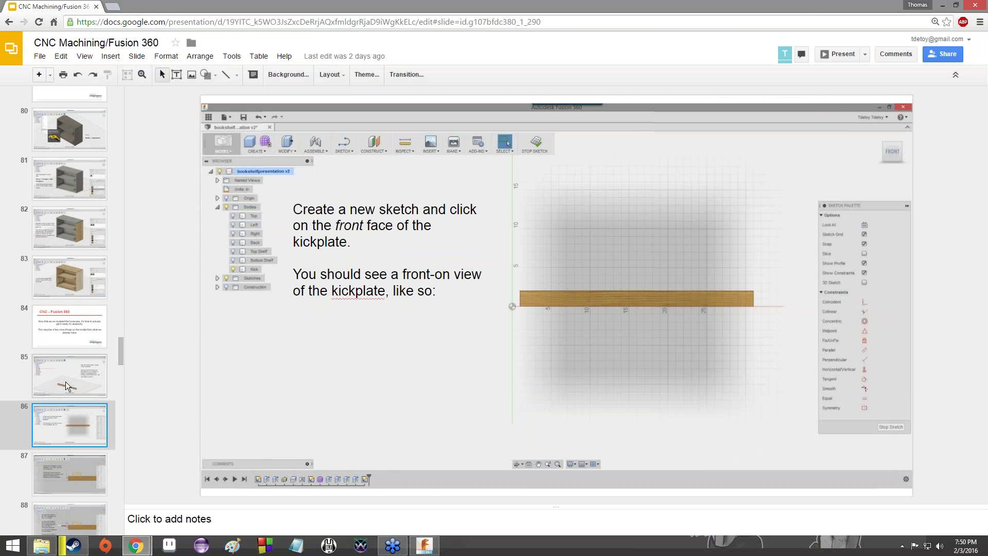
pyautogui.press('Down')
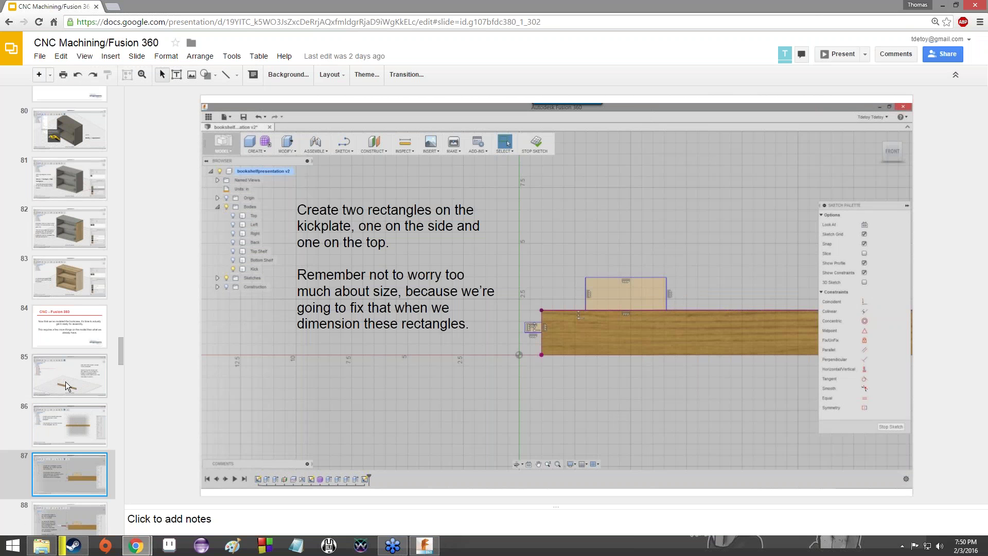
pyautogui.press('Down')
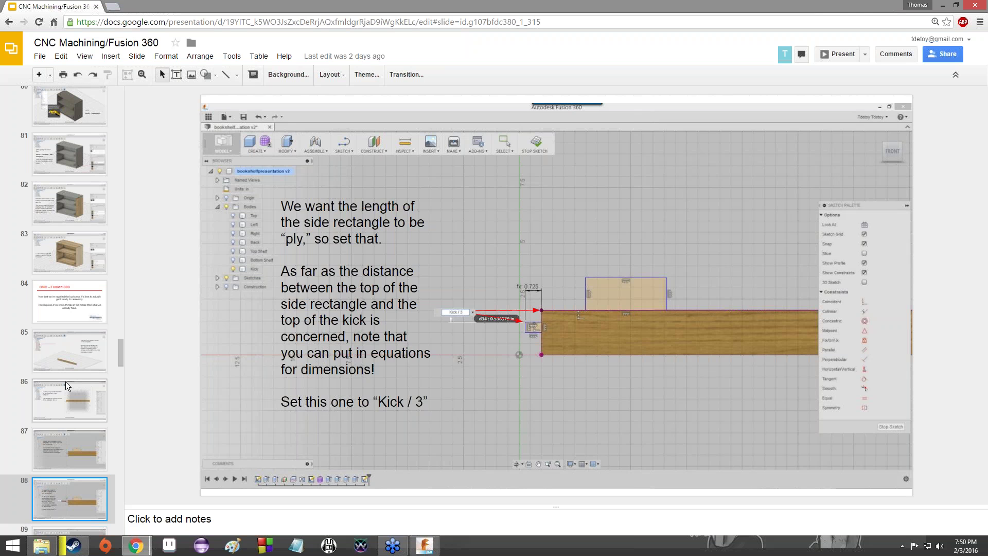
pyautogui.press('Down')
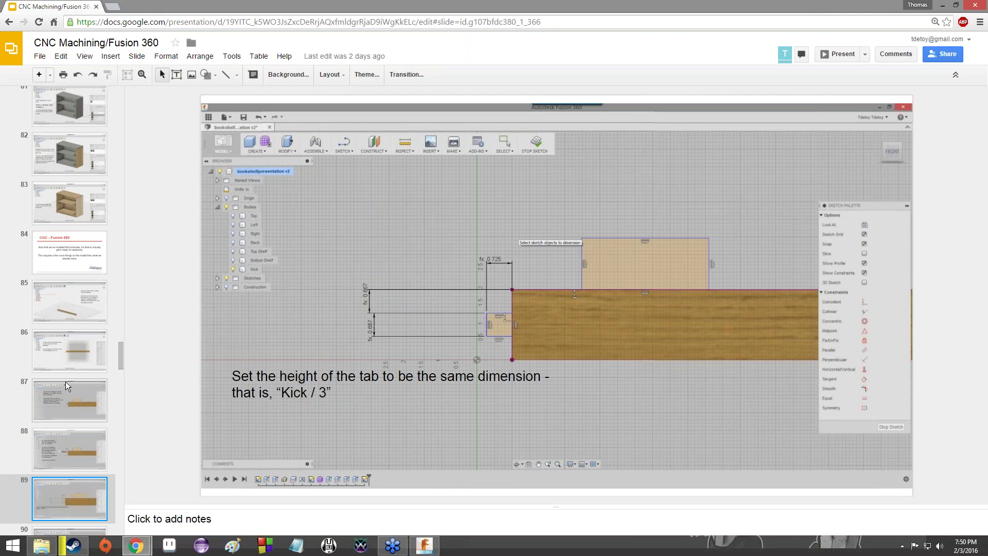
pyautogui.press('Down')
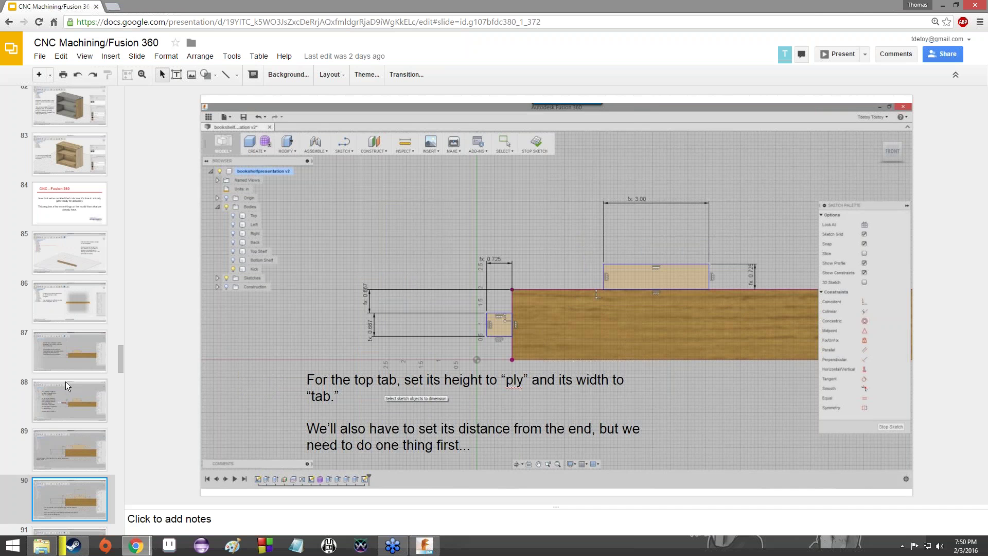
pyautogui.press('Down')
pyautogui.press('Up')
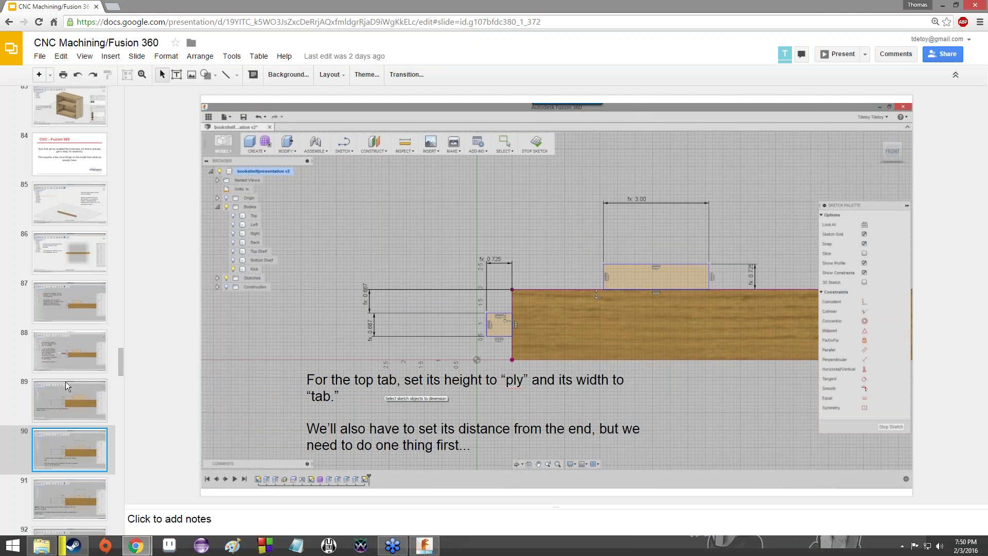
# Step: Return to Fusion 360 and examine the side tab rectangle at the Kick's left end up close
pyautogui.click(425, 545)
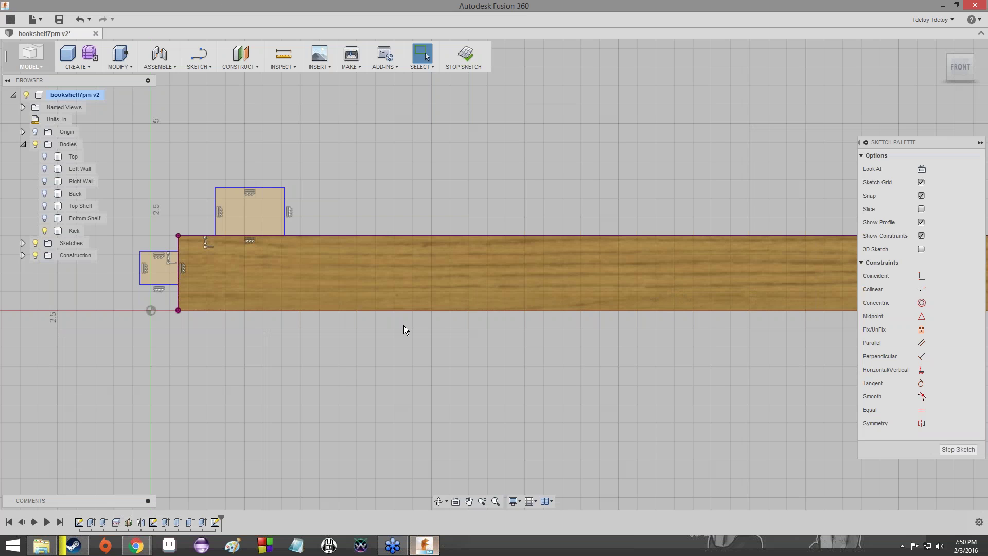
pyautogui.scroll(3, 114, 303)
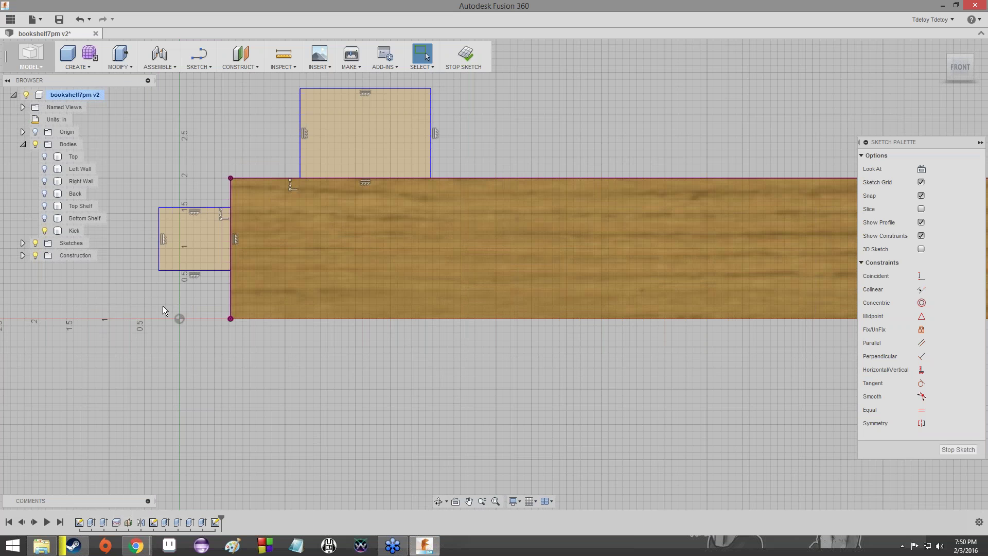
pyautogui.scroll(-1, 163, 306)
pyautogui.moveTo(163, 306); pyautogui.dragTo(350, 371, button='middle')
pyautogui.scroll(6, 383, 332)
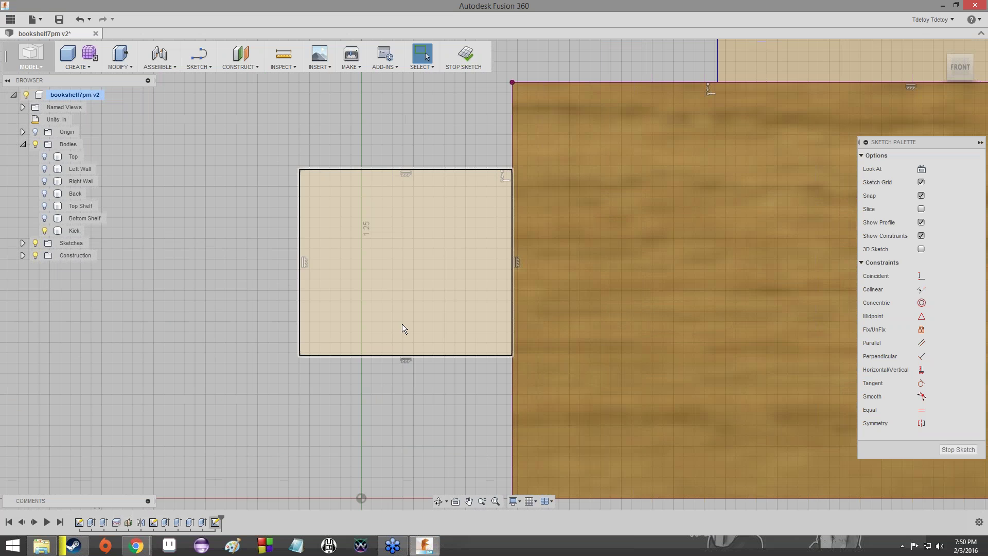
pyautogui.scroll(-1, 377, 143)
pyautogui.moveTo(316, 161); pyautogui.dragTo(271, 256, button='middle')
pyautogui.scroll(3, 335, 183)
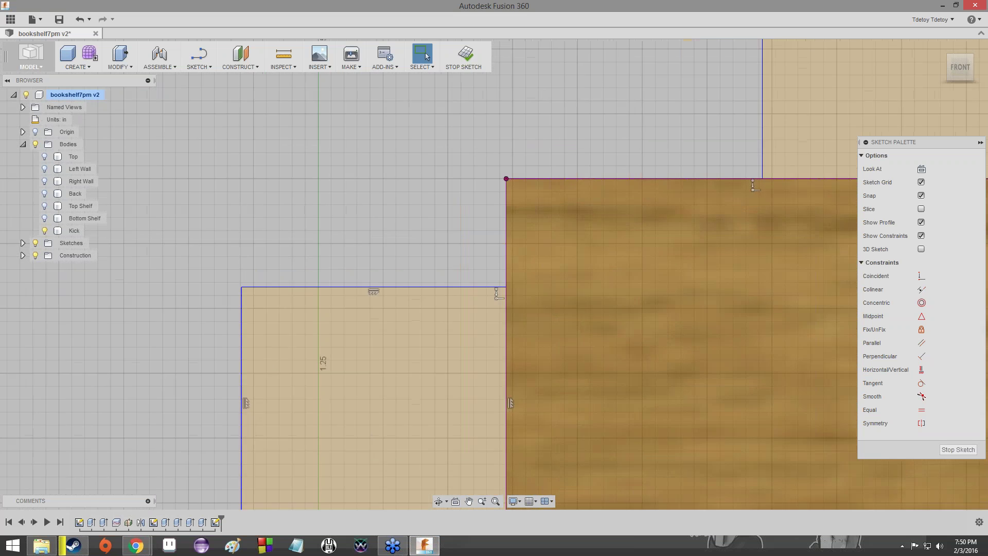
pyautogui.scroll(-2, 386, 250)
pyautogui.moveTo(386, 251); pyautogui.dragTo(447, 174, button='middle')
pyautogui.scroll(1, 446, 175)
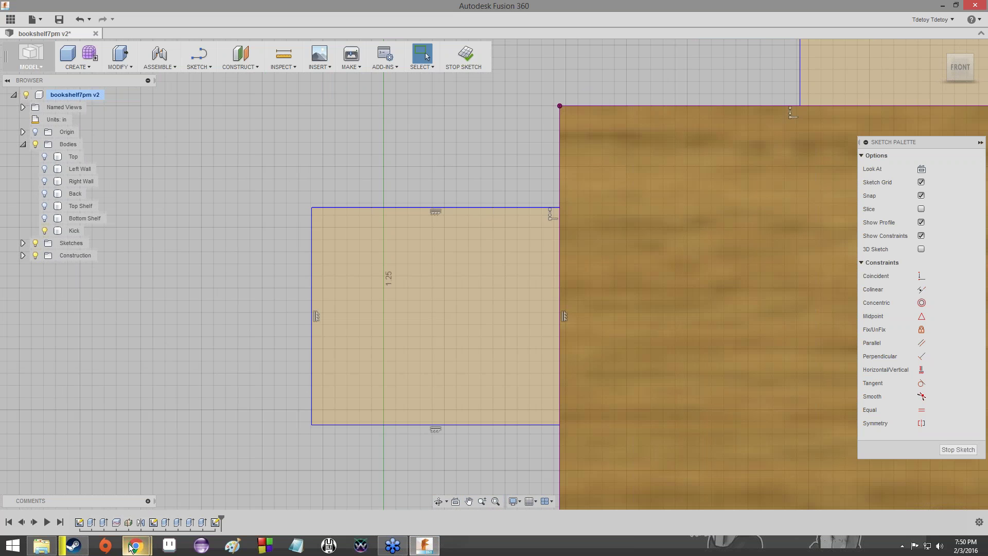
# Step: Switch to the CNC Machining/Fusion 360 slides in Chrome, check the tab dimensioning instructions, and return to Fusion 360
pyautogui.moveTo(132, 548)
pyautogui.click(180, 466)
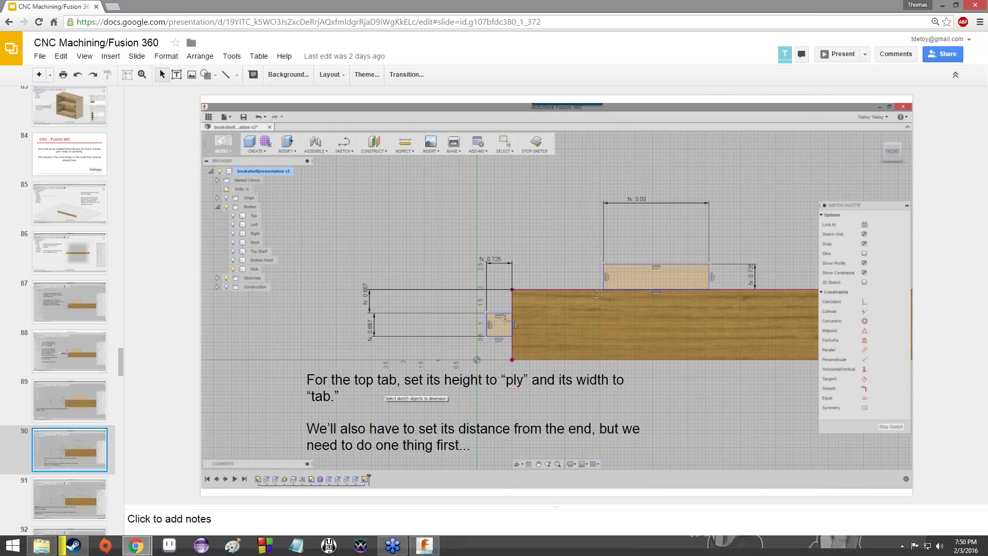
pyautogui.click(434, 548)
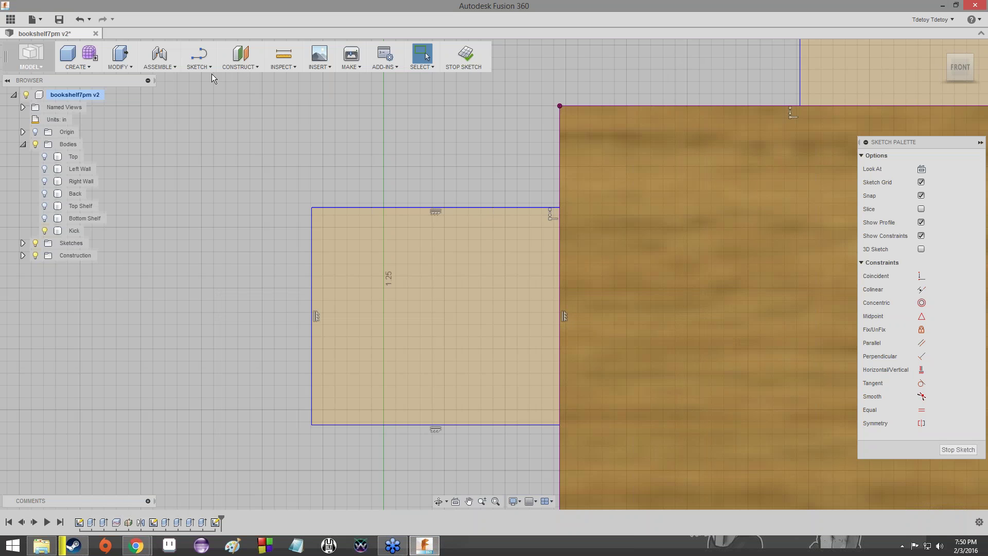
# Step: Dimension the width of the side tab rectangle at the Kick's left end to the ply thickness, 0.725 in
pyautogui.click(200, 66)
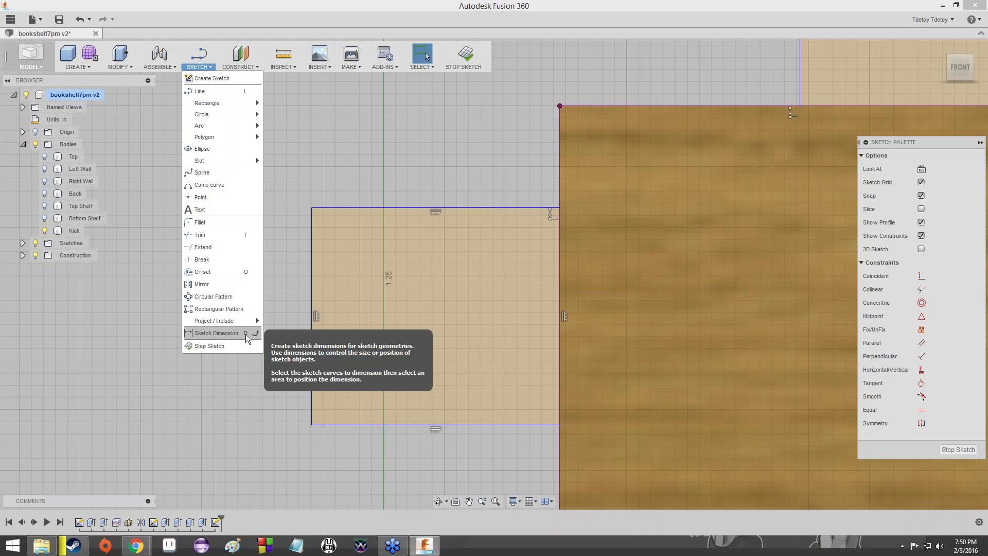
pyautogui.click(217, 334)
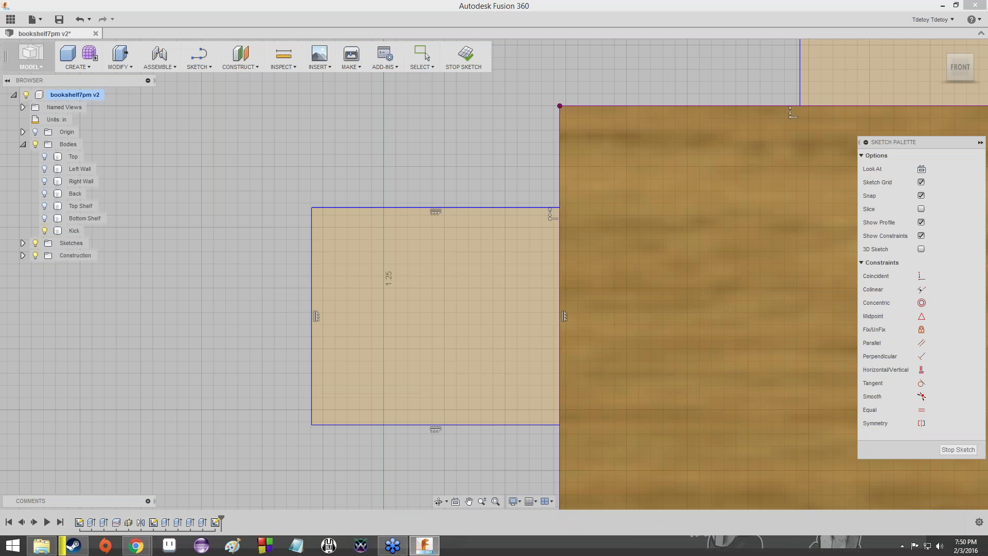
pyautogui.click(405, 209)
pyautogui.click(402, 136)
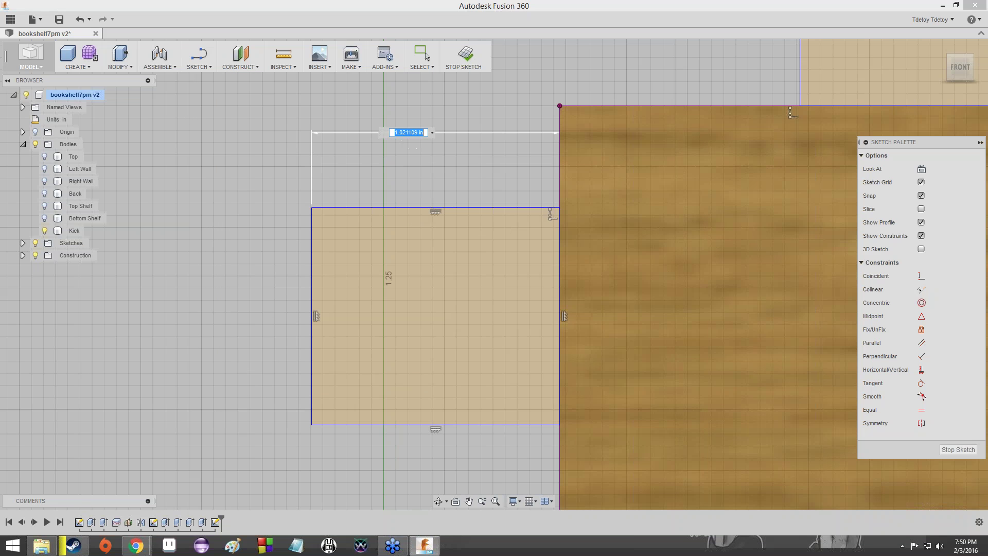
pyautogui.write('0.725')
pyautogui.press('Return')
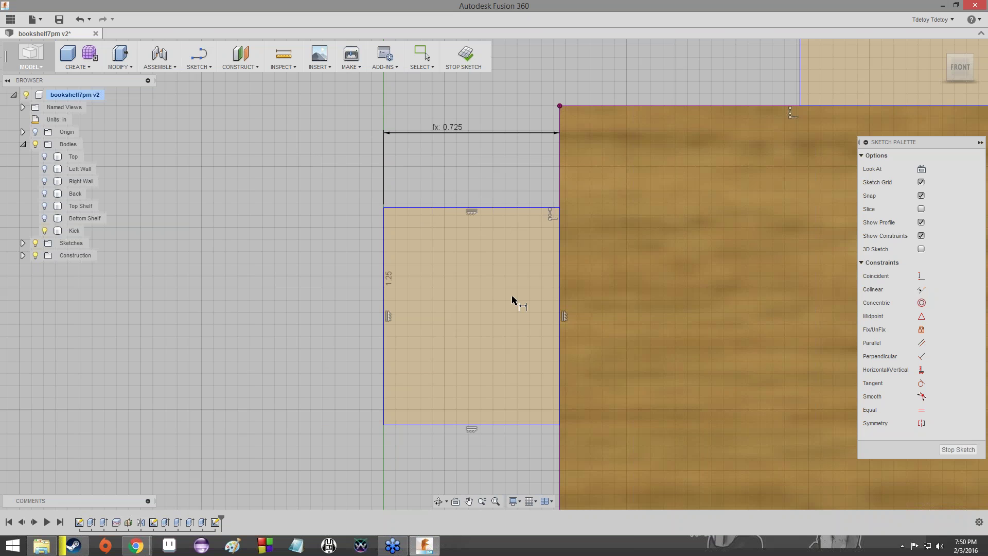
# Step: Place a vertical sketch dimension between the side tab's upper-left corner and the Kick's upper-left corner
pyautogui.scroll(-6, 523, 310)
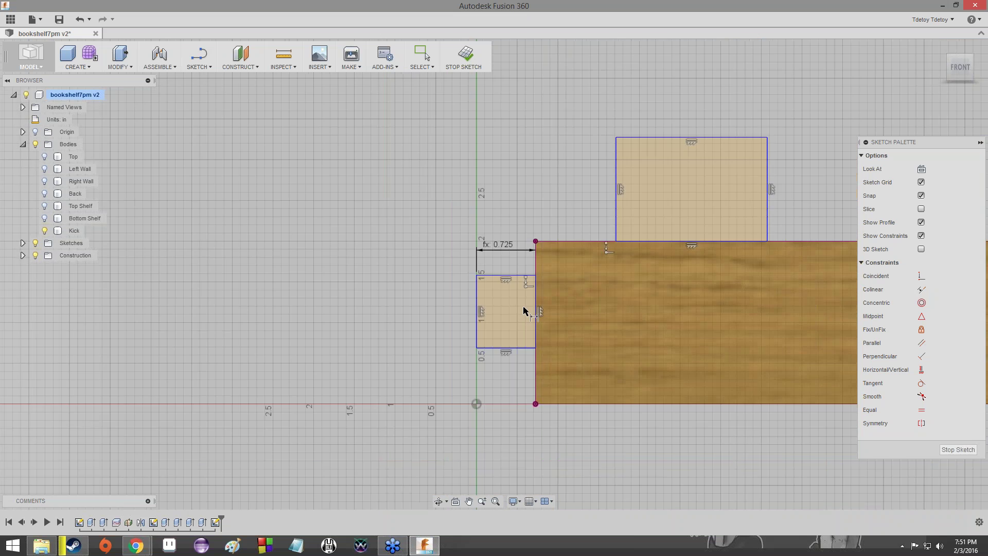
pyautogui.scroll(7, 579, 324)
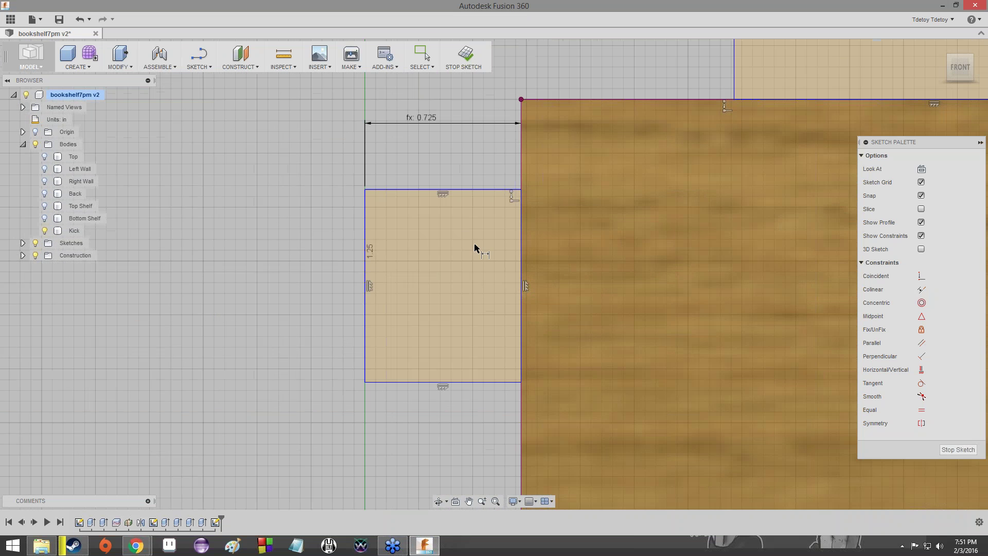
pyautogui.scroll(-1, 474, 246)
pyautogui.moveTo(473, 246); pyautogui.dragTo(443, 293, button='middle')
pyautogui.scroll(3, 415, 291)
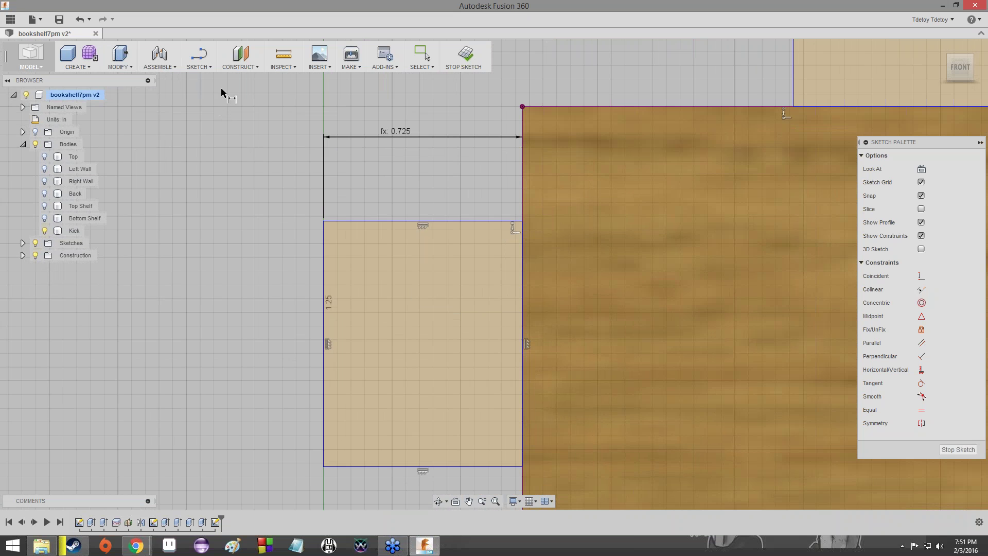
pyautogui.scroll(-1, 294, 224)
pyautogui.scroll(3, 294, 225)
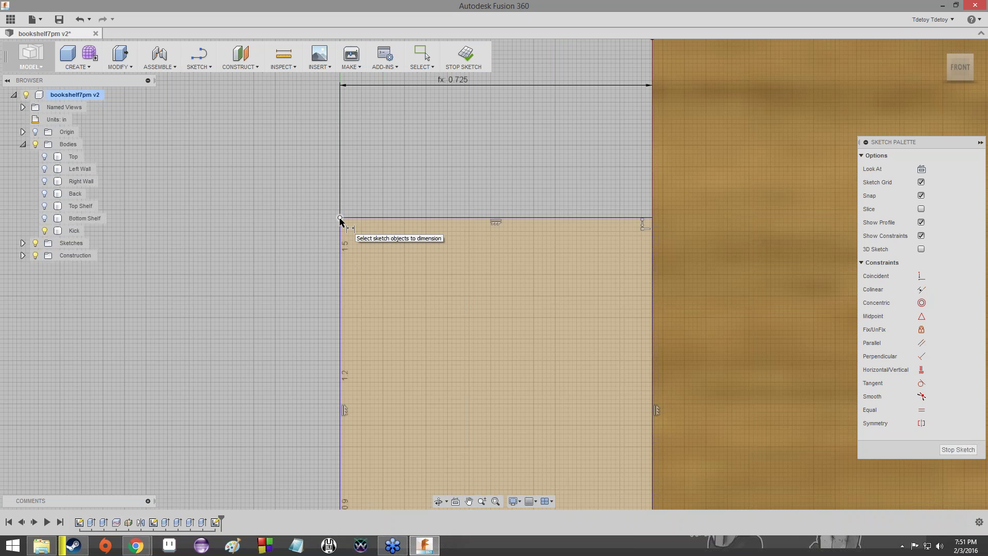
pyautogui.click(340, 218)
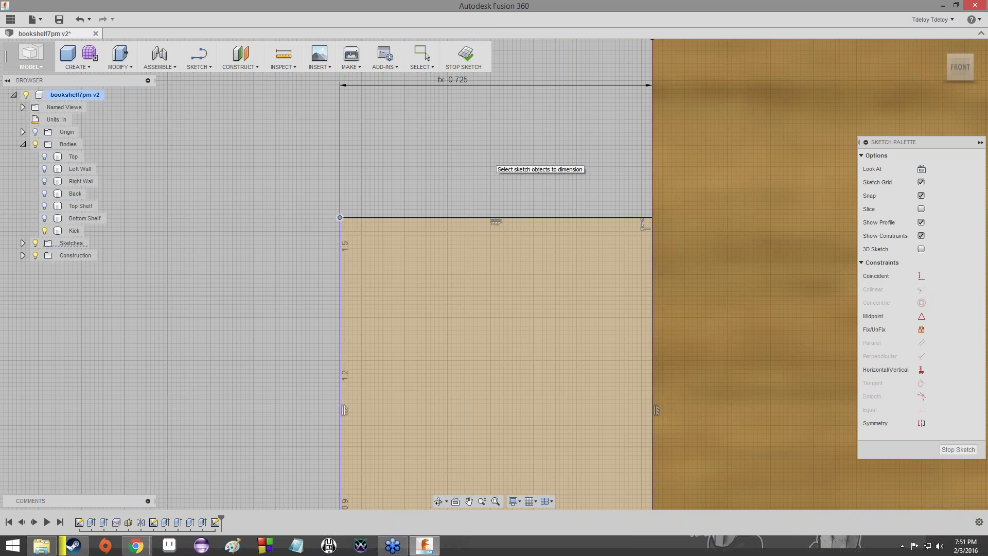
pyautogui.scroll(-2, 480, 149)
pyautogui.moveTo(478, 153); pyautogui.dragTo(399, 252, button='middle')
pyautogui.scroll(-1, 399, 252)
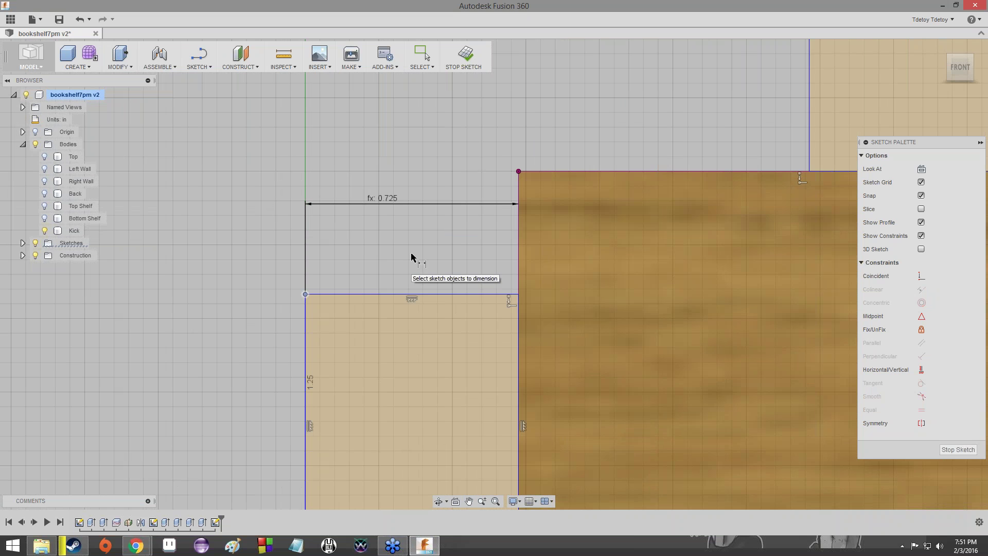
pyautogui.click(518, 172)
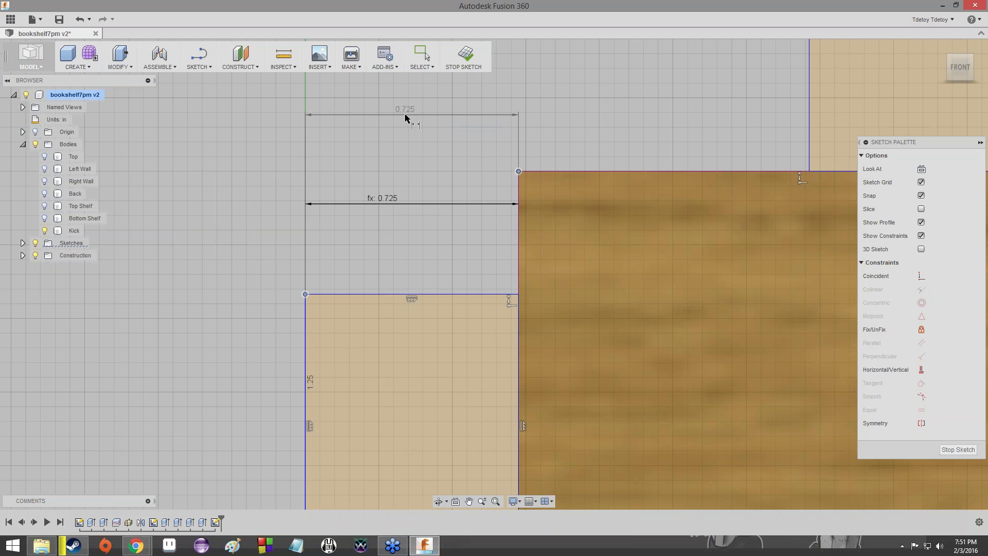
pyautogui.press('Escape')
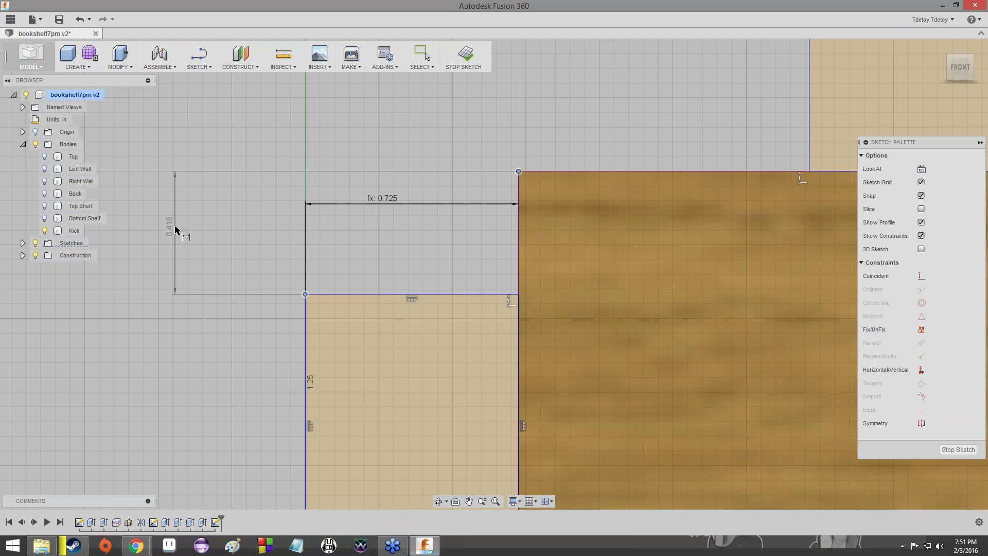
pyautogui.click(175, 229)
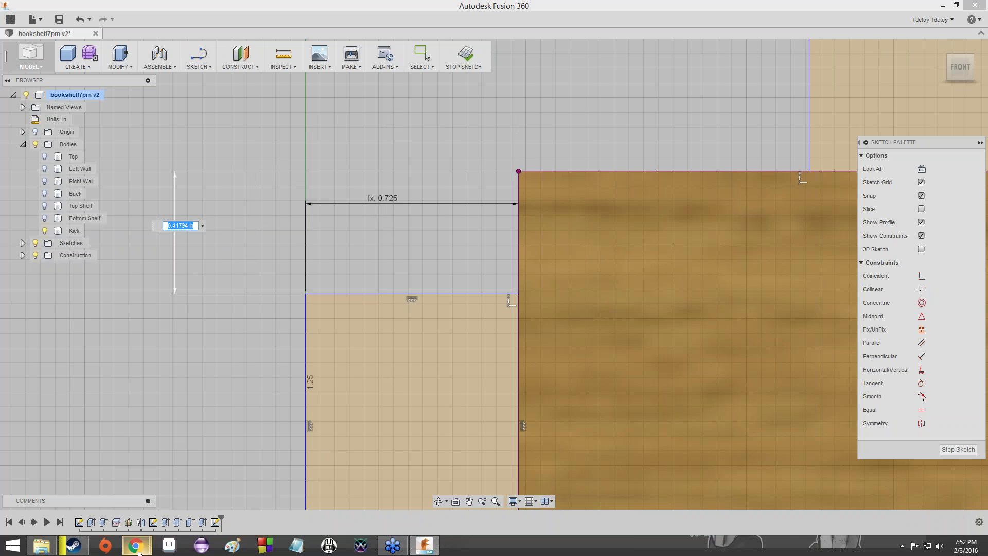
# Step: Check the previous slide in Chrome for the tab spacing, return to Fusion 360, and set the vertical offset to Kick / 3
pyautogui.moveTo(136, 545)
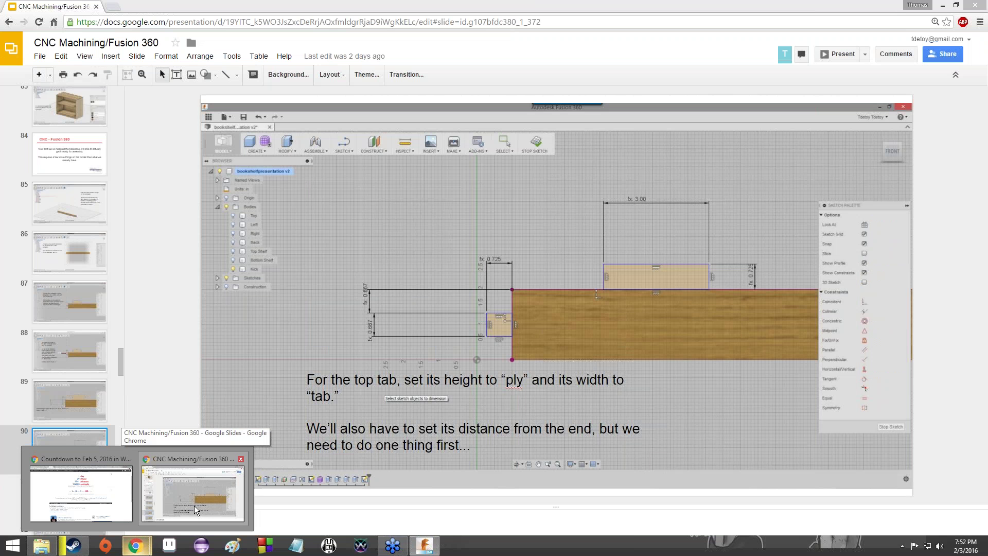
pyautogui.click(194, 506)
pyautogui.press('Up')
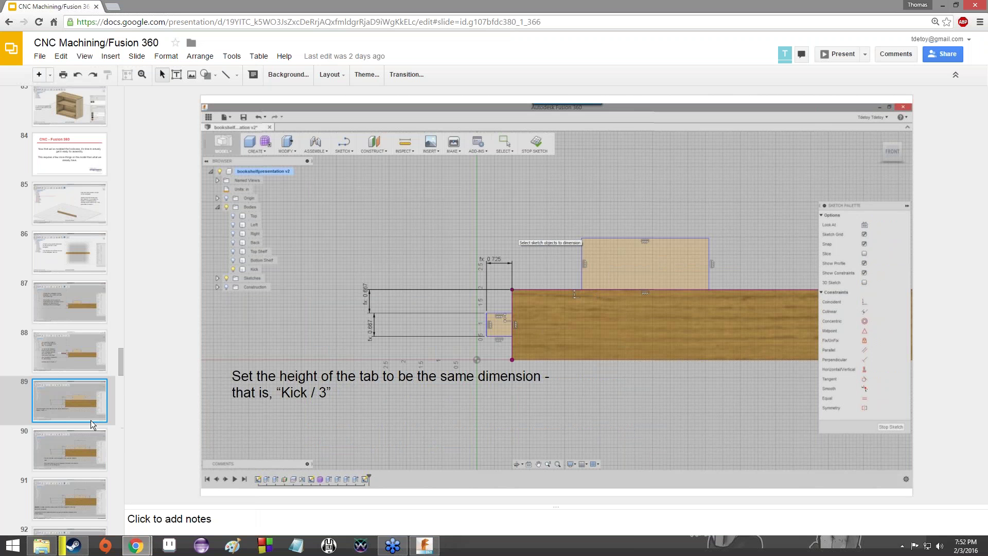
pyautogui.click(428, 545)
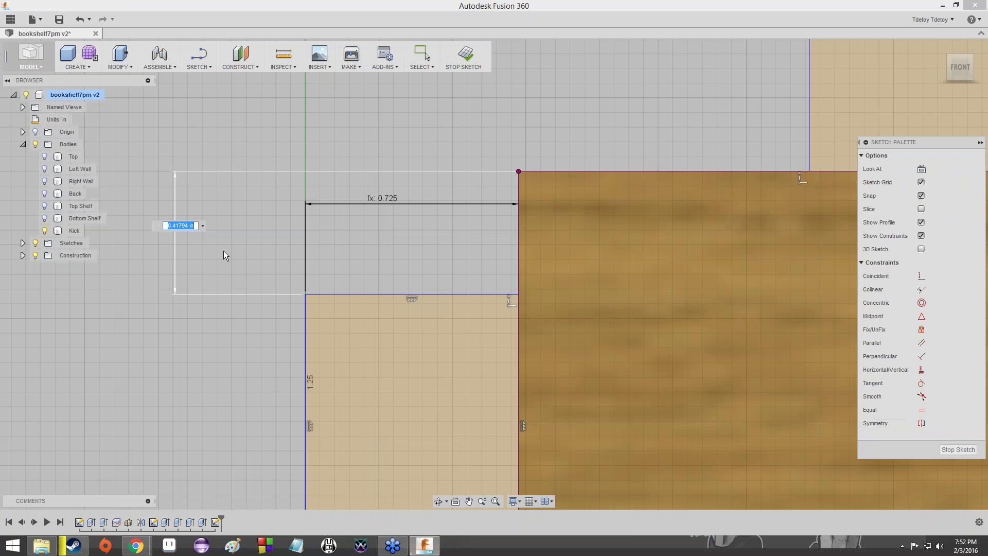
pyautogui.write('Kick / 3')
pyautogui.press('Return')
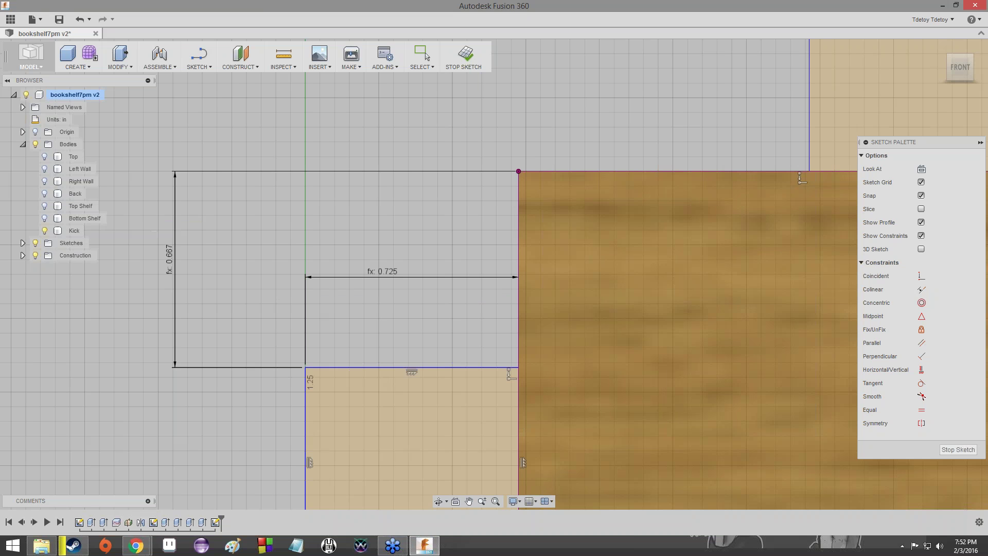
# Step: Dimension the side tab's height along its outer edge as Kick / 3
pyautogui.scroll(-2, 250, 340)
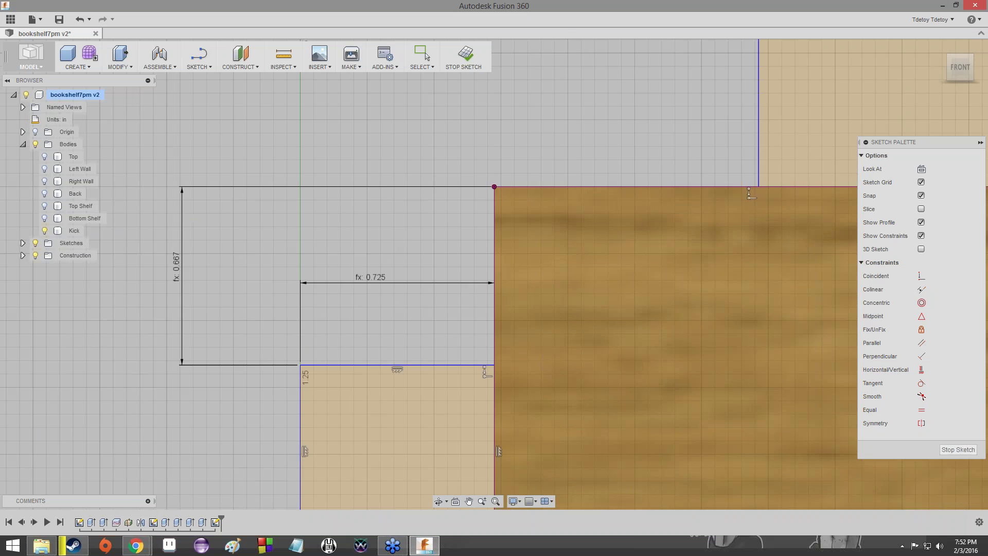
pyautogui.moveTo(250, 337); pyautogui.dragTo(256, 170, button='middle')
pyautogui.scroll(-3, 256, 170)
pyautogui.scroll(3, 241, 298)
pyautogui.scroll(-1, 256, 260)
pyautogui.moveTo(256, 260); pyautogui.dragTo(254, 377, button='middle')
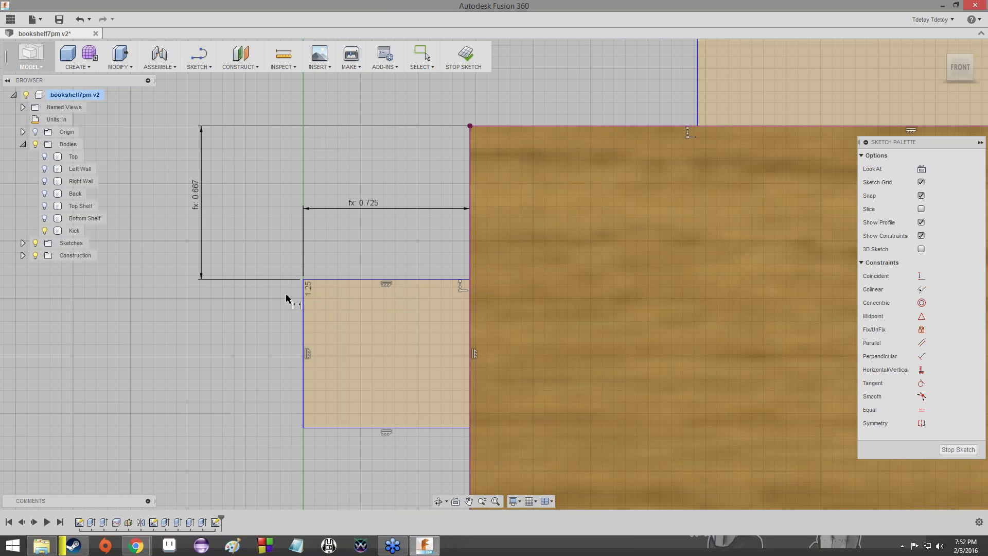
pyautogui.click(305, 329)
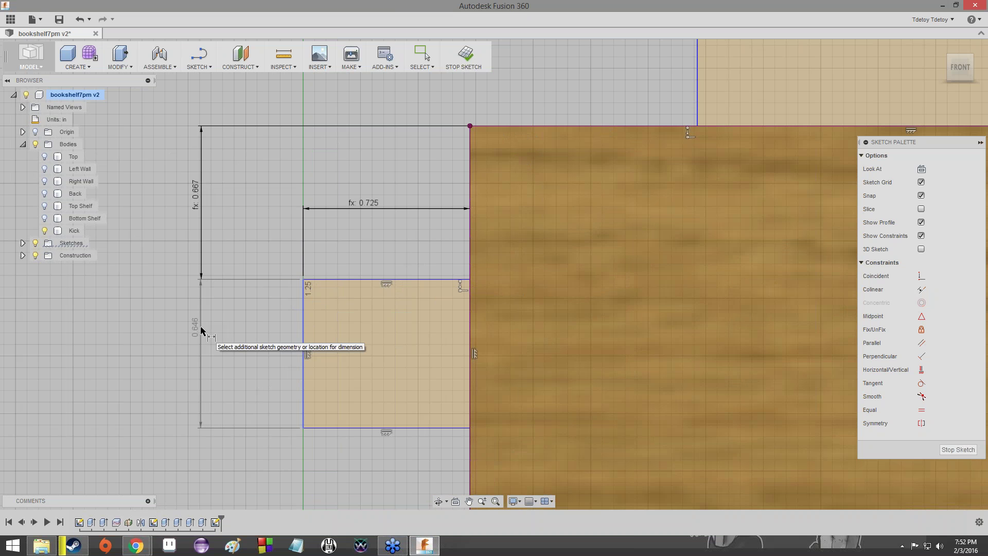
pyautogui.click(201, 330)
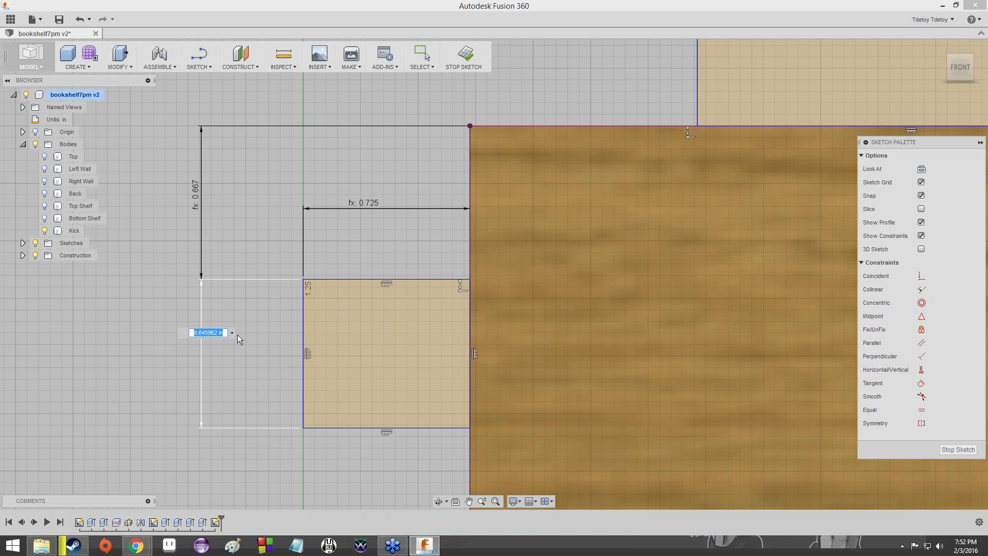
pyautogui.write('Kick / 3')
pyautogui.press('Return')
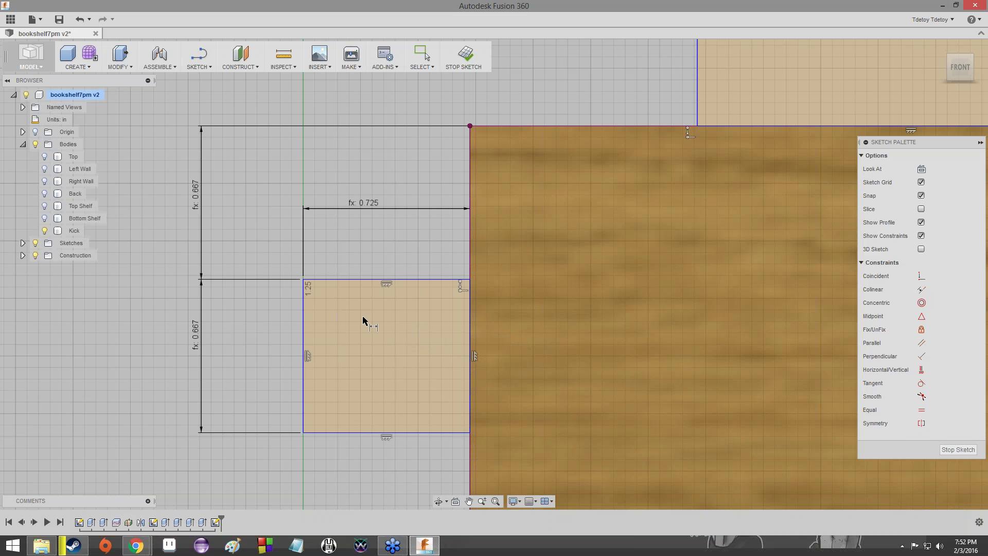
# Step: Examine the side tab's size and its spacing from the Kick's upper and lower corners
pyautogui.scroll(1, 327, 323)
pyautogui.scroll(-4, 366, 317)
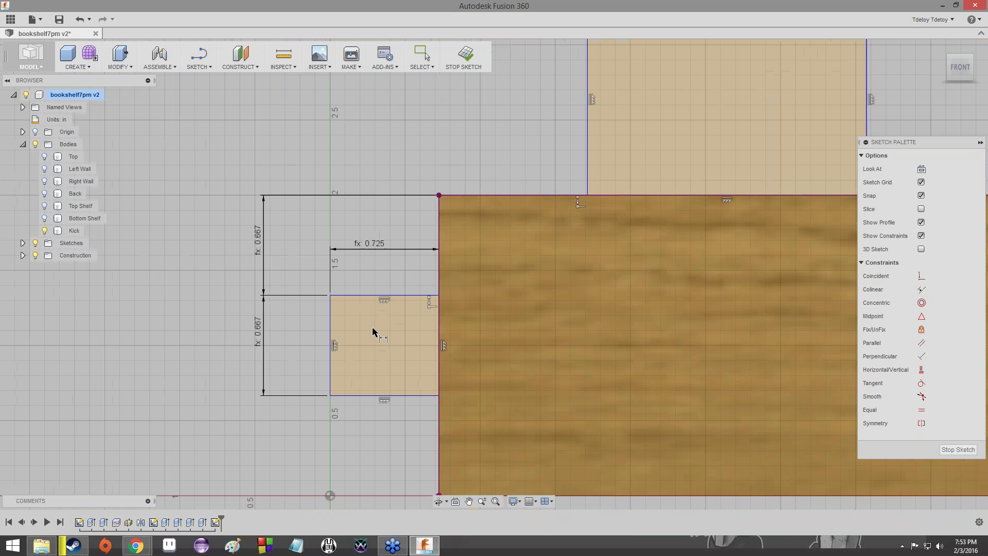
pyautogui.scroll(1, 374, 337)
pyautogui.scroll(5, 378, 340)
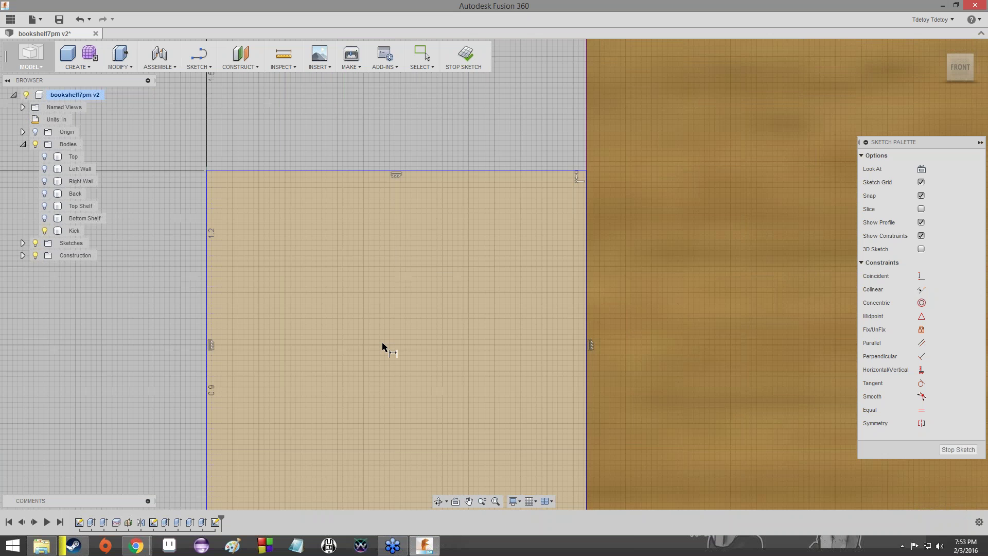
pyautogui.scroll(-4, 383, 343)
pyautogui.scroll(2, 383, 345)
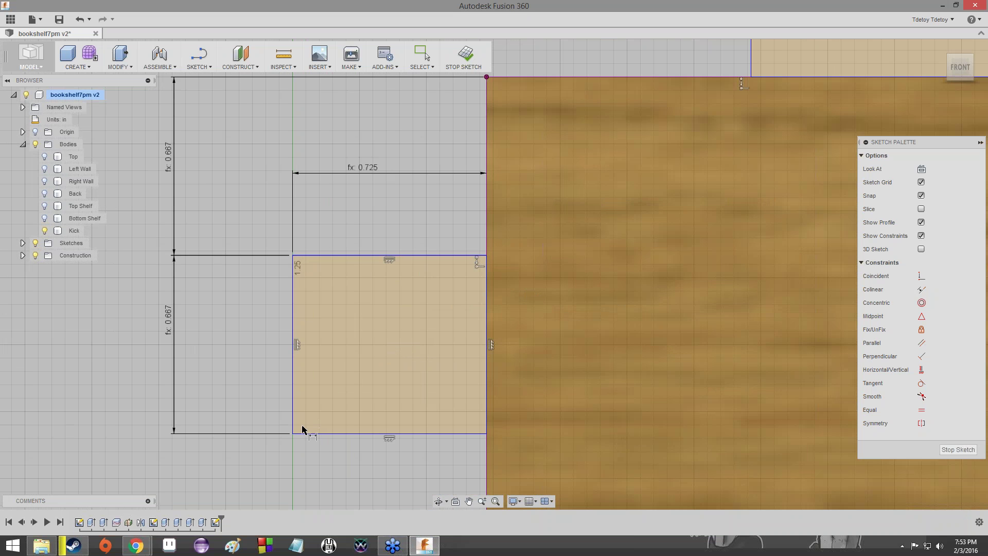
pyautogui.moveTo(366, 229); pyautogui.dragTo(348, 317, button='middle')
pyautogui.scroll(-1, 349, 317)
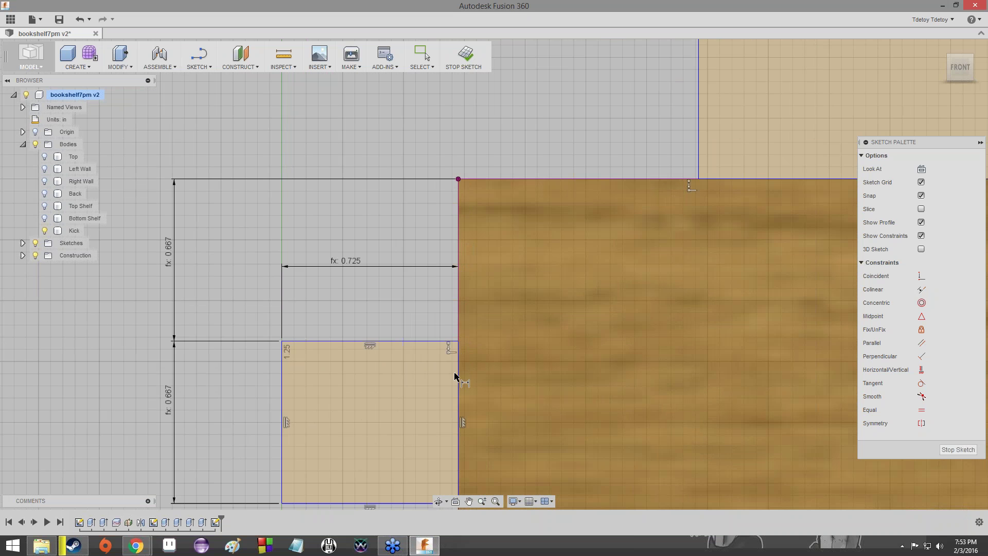
pyautogui.moveTo(456, 374); pyautogui.dragTo(441, 69, button='middle')
pyautogui.scroll(-1, 444, 297)
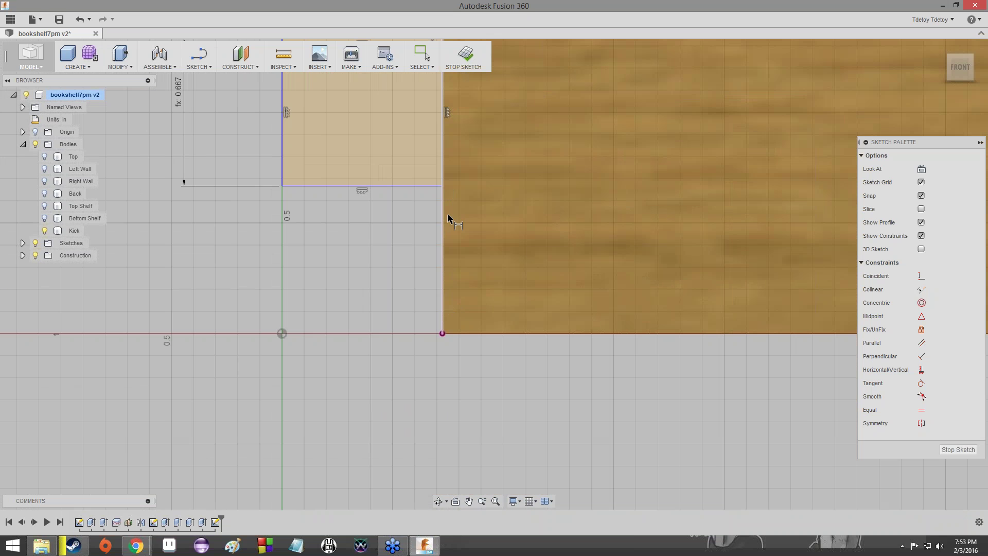
pyautogui.scroll(-1, 485, 155)
pyautogui.moveTo(485, 154); pyautogui.dragTo(400, 363, button='middle')
pyautogui.scroll(1, 408, 403)
pyautogui.scroll(-3, 392, 375)
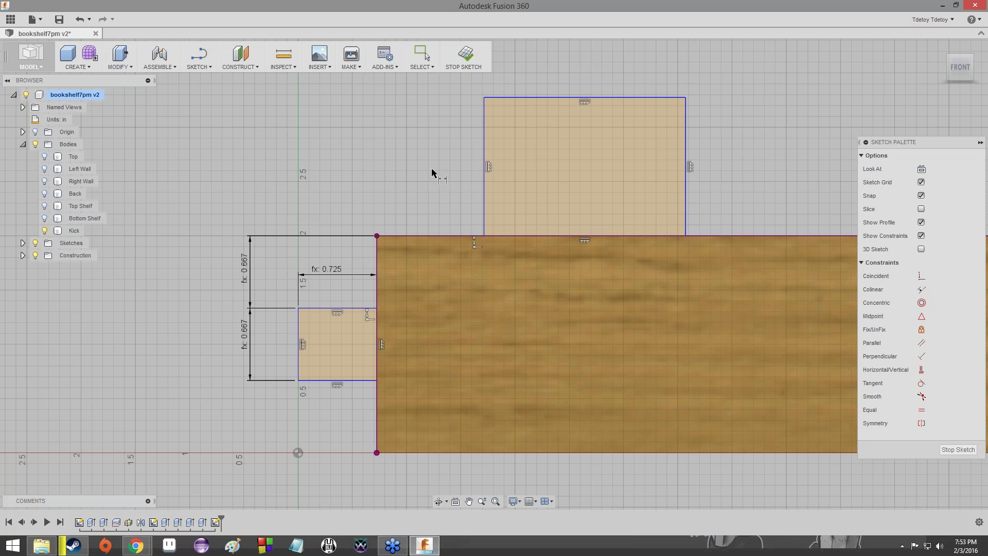
# Step: Dimension the height of the top tab rectangle on the Kick's upper edge with the ply parameter
pyautogui.scroll(-1, 430, 168)
pyautogui.moveTo(430, 168); pyautogui.dragTo(291, 271, button='middle')
pyautogui.scroll(-1, 396, 192)
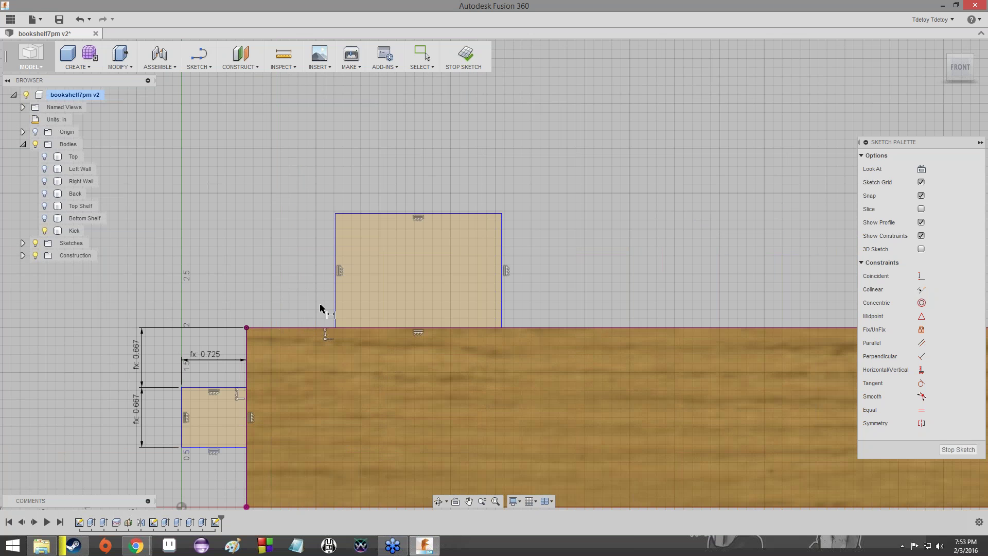
pyautogui.click(502, 313)
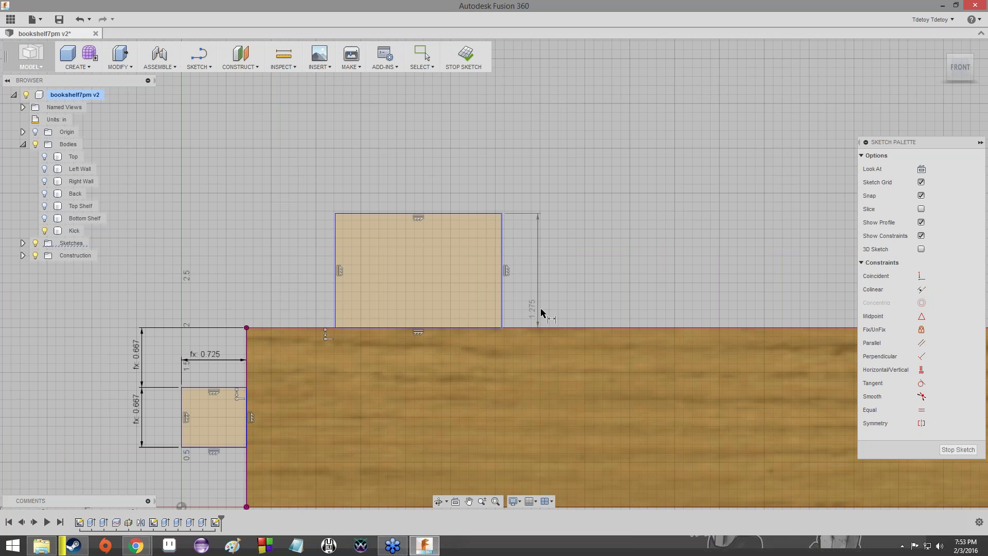
pyautogui.click(577, 302)
pyautogui.write('ply')
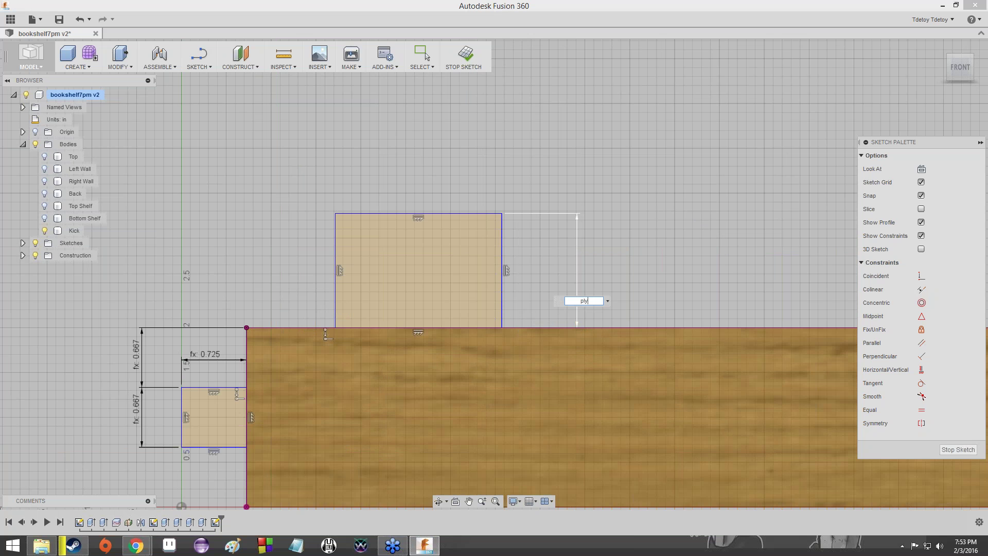
pyautogui.press('Return')
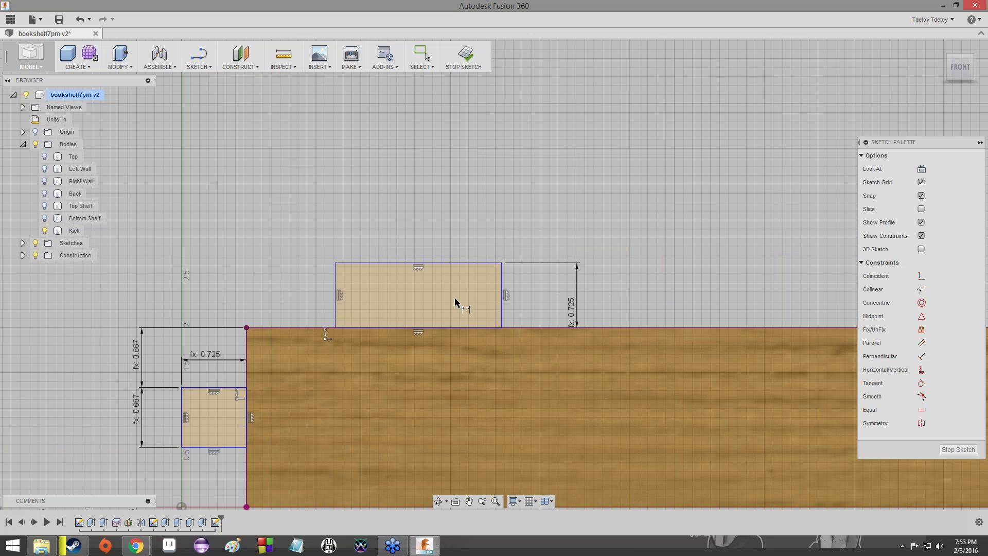
pyautogui.scroll(5, 432, 286)
pyautogui.scroll(2, 430, 283)
pyautogui.scroll(-8, 429, 283)
pyautogui.scroll(4, 430, 283)
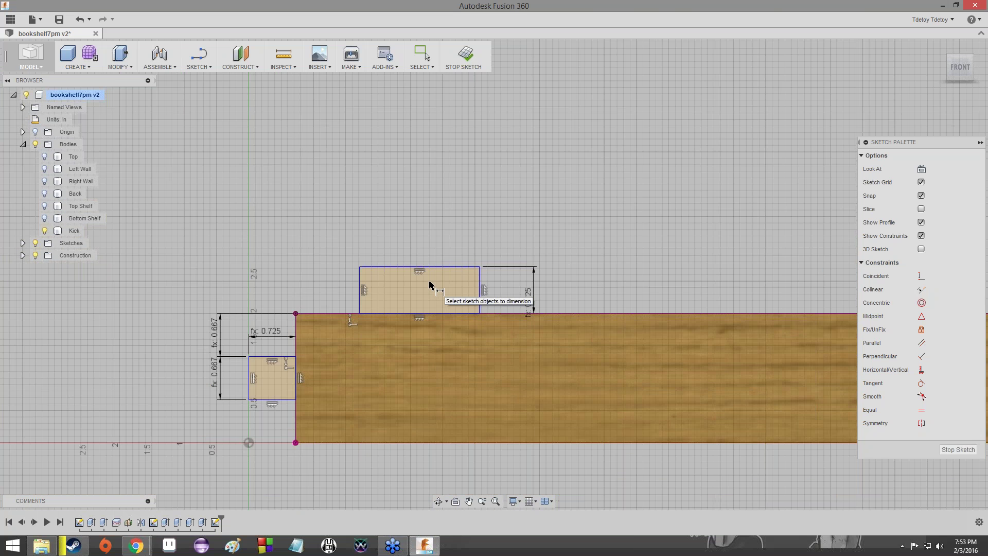
# Step: Check the next slide in Chrome for the top tab's height and width parameters, and return to Fusion 360
pyautogui.scroll(2, 429, 282)
pyautogui.scroll(-2, 463, 227)
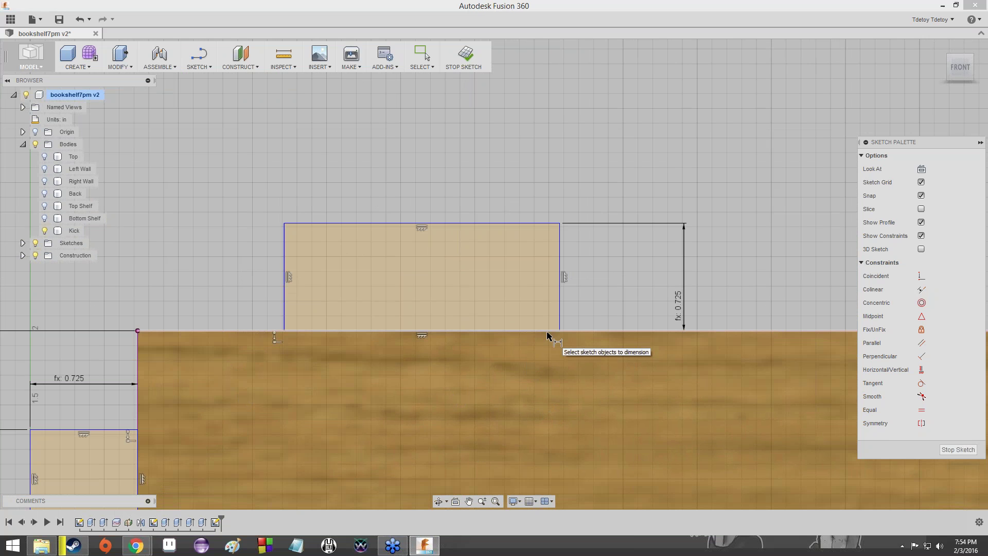
pyautogui.hotkey('alt', 'Tab')
pyautogui.press('Down')
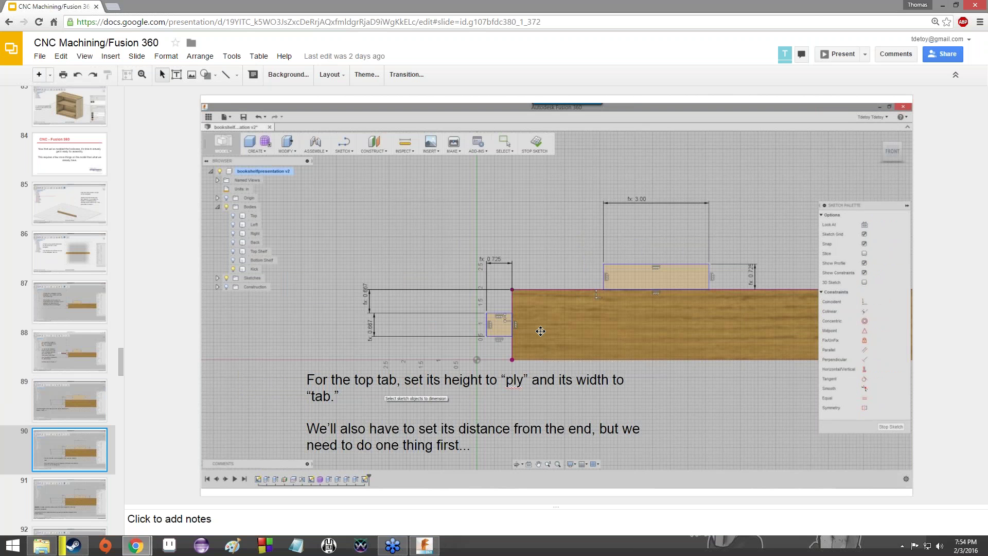
pyautogui.hotkey('alt', 'Tab')
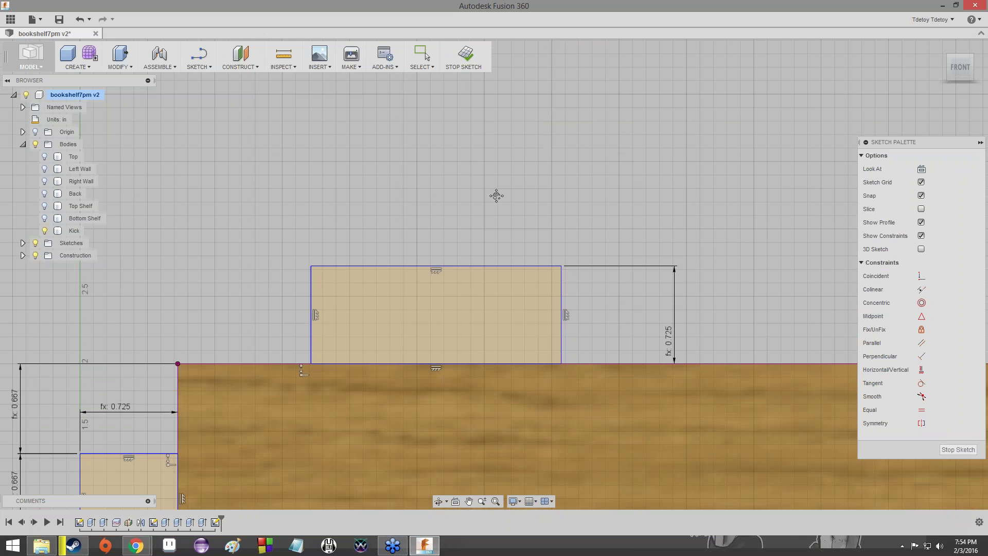
# Step: Dimension the width of the top tab rectangle along its upper edge with the Tab parameter
pyautogui.moveTo(496, 195); pyautogui.dragTo(495, 283, button='middle')
pyautogui.scroll(-1, 495, 349)
pyautogui.scroll(-2, 493, 352)
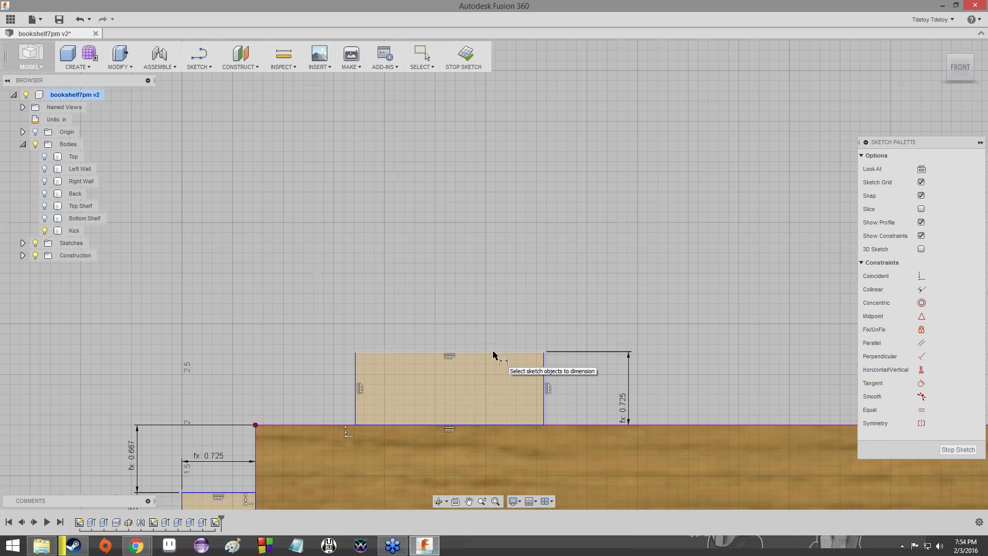
pyautogui.scroll(5, 492, 354)
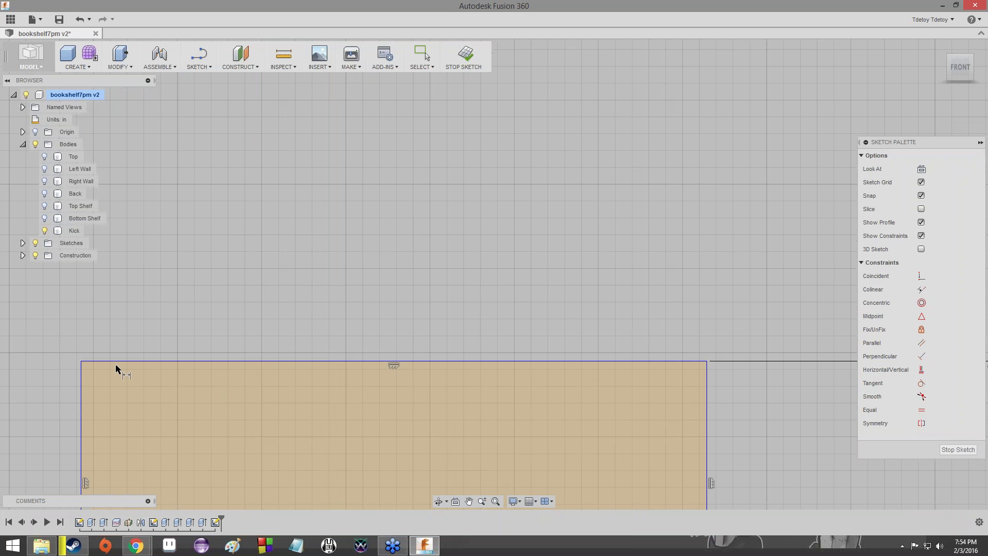
pyautogui.click(632, 360)
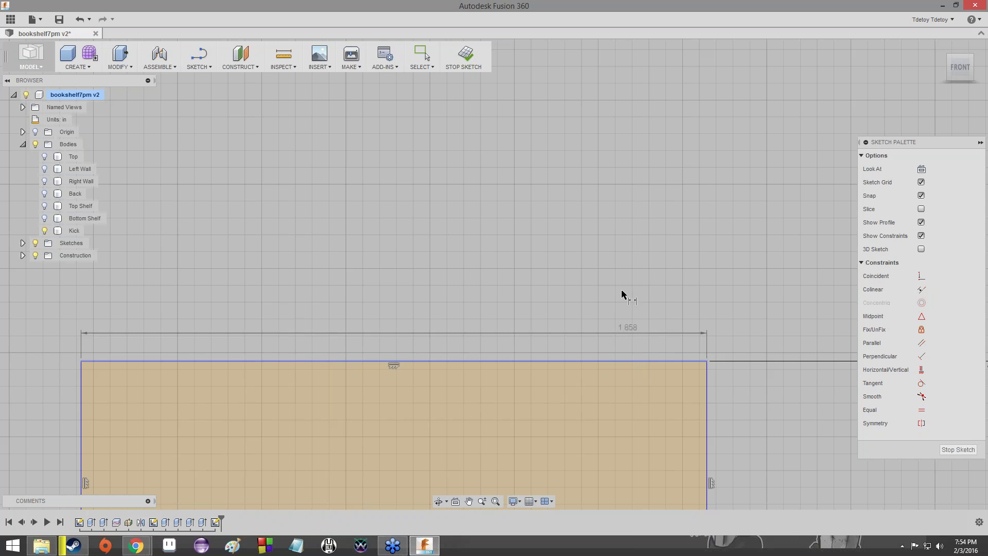
pyautogui.click(551, 174)
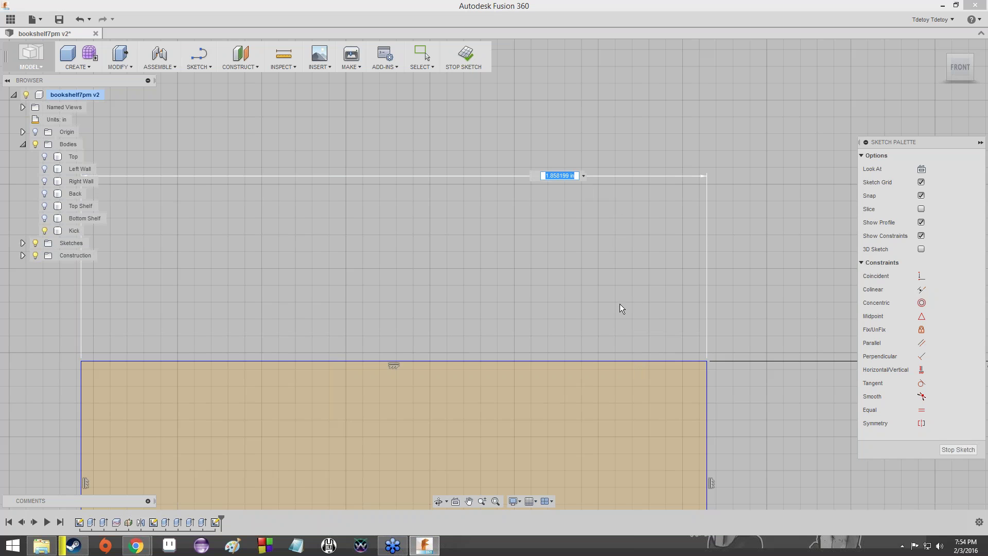
pyautogui.write('tab')
pyautogui.press('BackSpace')
pyautogui.press('BackSpace')
pyautogui.press('BackSpace')
pyautogui.write('Tab')
pyautogui.press('Return')
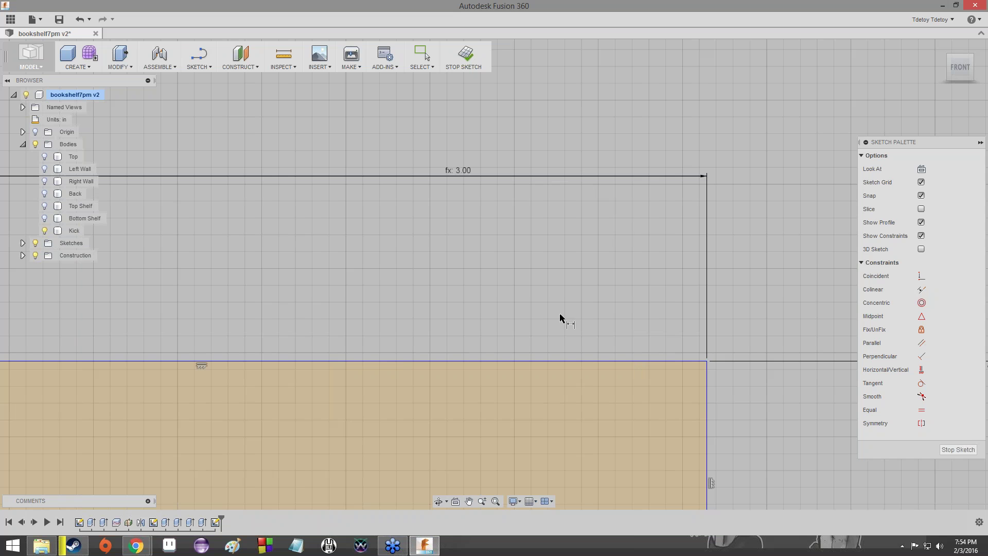
# Step: Examine the top tab's position relative to the Kick's end and the side tab, and leave the dimension command
pyautogui.scroll(5, 474, 329)
pyautogui.scroll(-5, 447, 346)
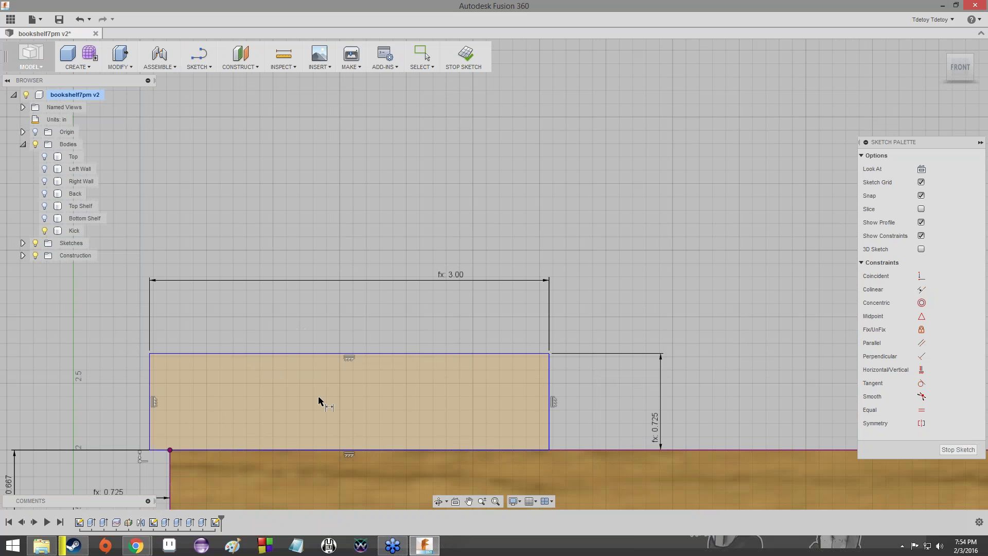
pyautogui.scroll(-2, 441, 324)
pyautogui.moveTo(441, 324); pyautogui.dragTo(647, 284, button='middle')
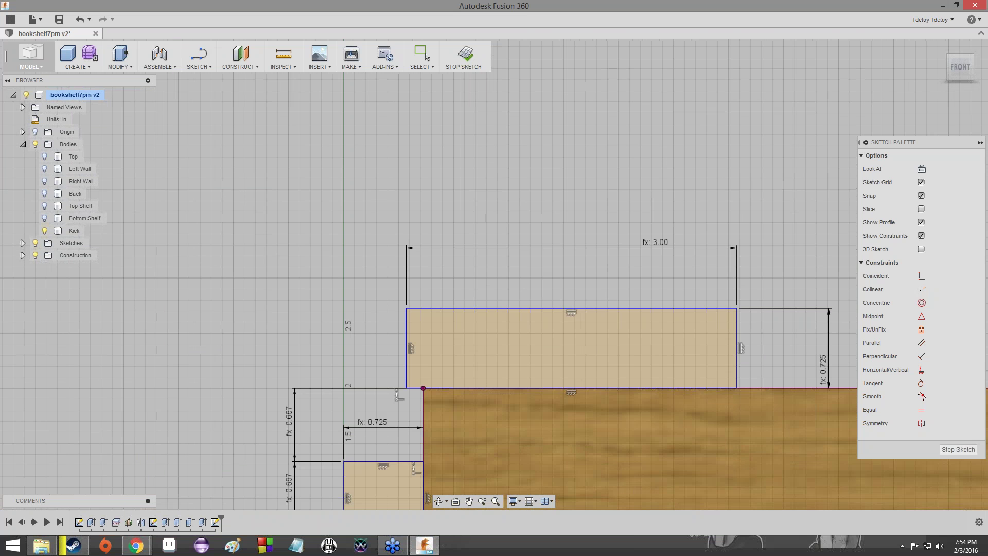
pyautogui.scroll(-3, 467, 366)
pyautogui.moveTo(524, 376)
pyautogui.mouseDown(button='middle')
pyautogui.moveTo(467, 366)
pyautogui.moveTo(446, 329)
pyautogui.moveTo(554, 306)
pyautogui.moveTo(486, 329)
pyautogui.mouseUp(button='middle')
pyautogui.scroll(-1, 485, 330)
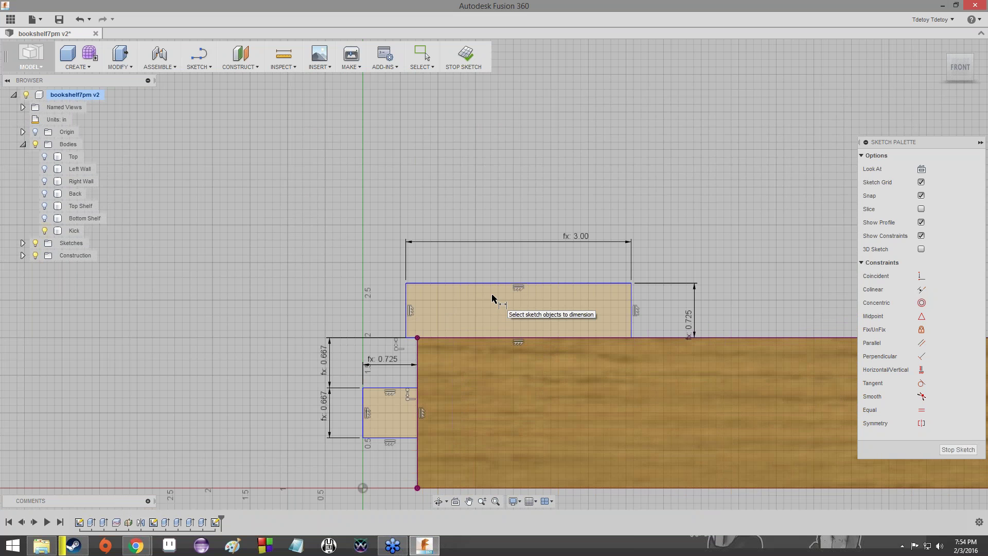
pyautogui.press('Escape')
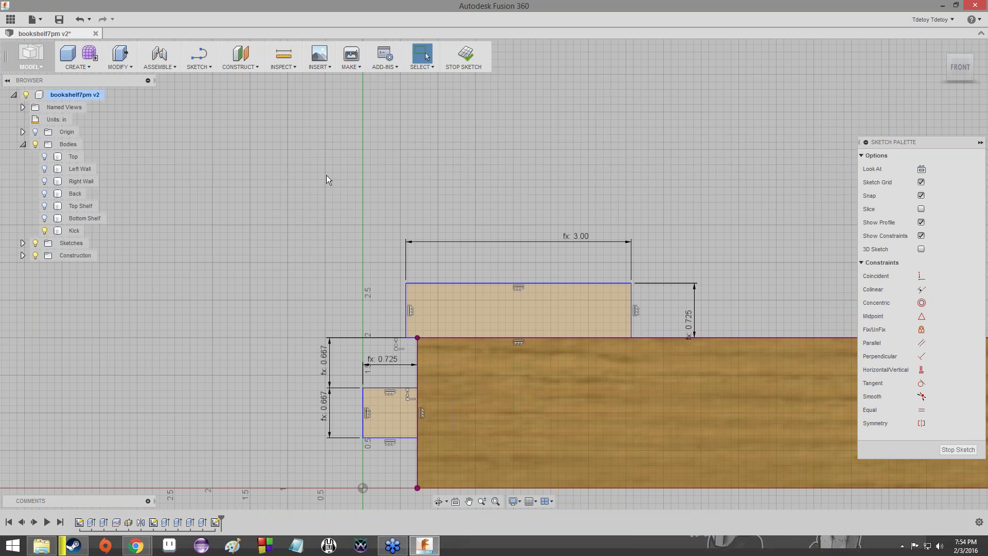
# Step: Draw a vertical line from the midpoint of the top tab's upper edge straight down to the Kick's upper edge
pyautogui.click(210, 67)
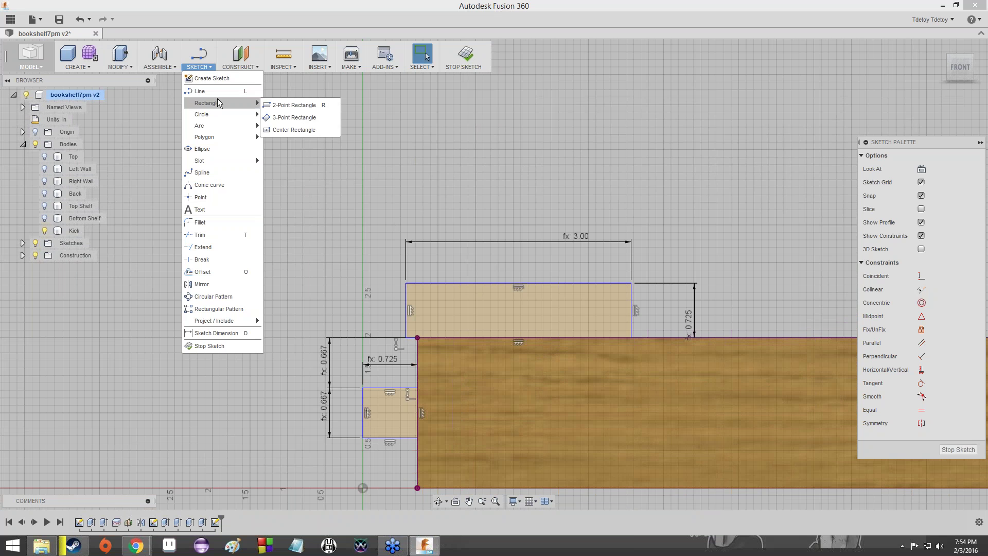
pyautogui.click(218, 92)
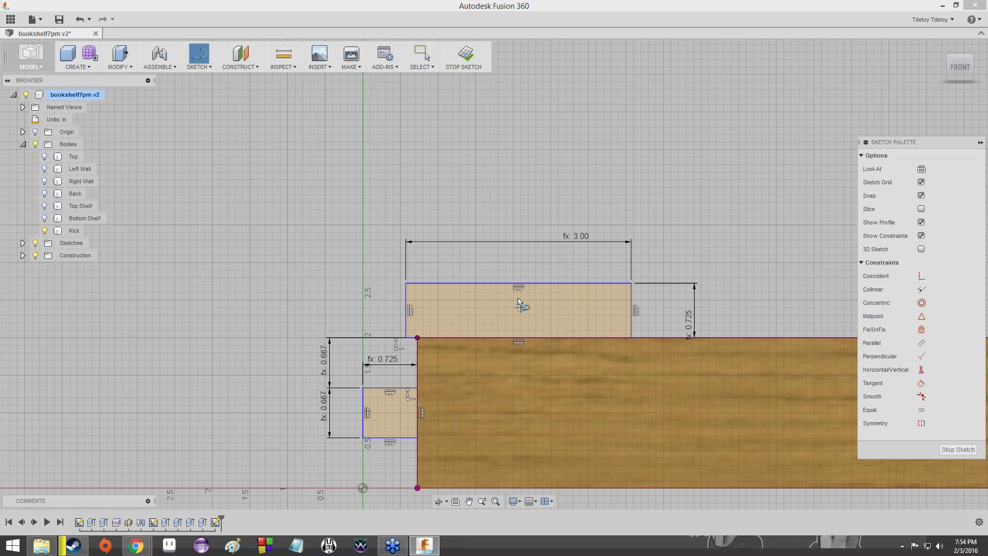
pyautogui.scroll(5, 520, 301)
pyautogui.scroll(2, 523, 301)
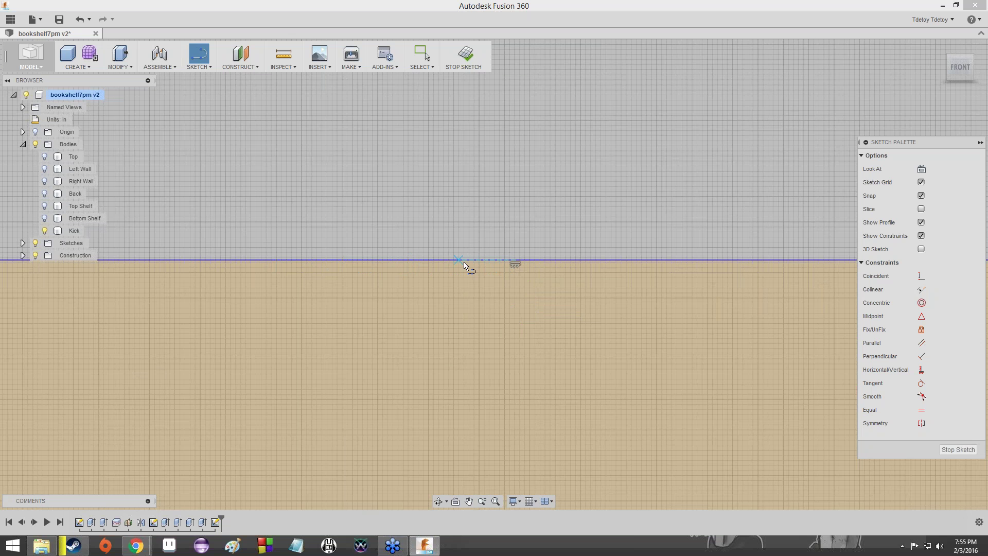
pyautogui.click(517, 264)
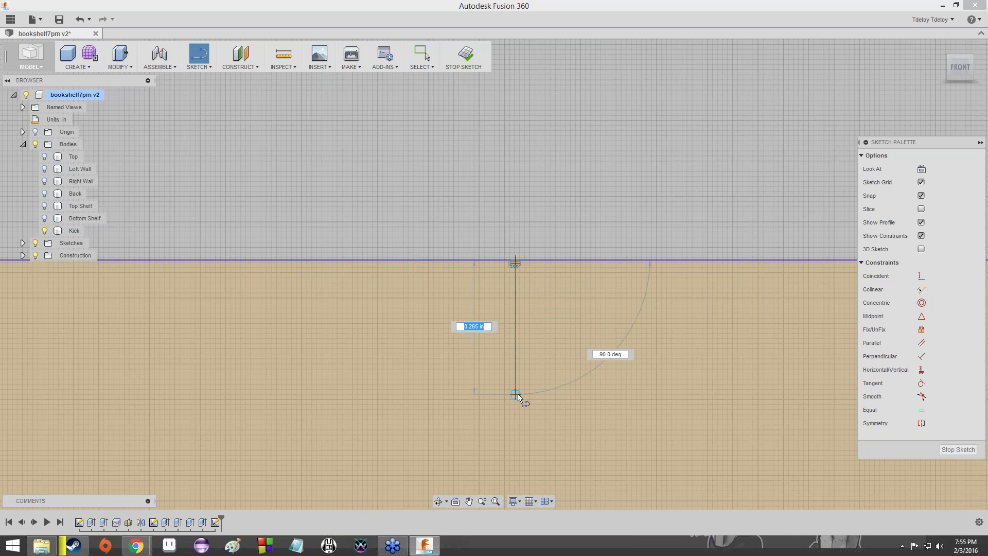
pyautogui.scroll(-2, 516, 395)
pyautogui.moveTo(516, 396); pyautogui.dragTo(493, 208, button='middle')
pyautogui.scroll(3, 494, 207)
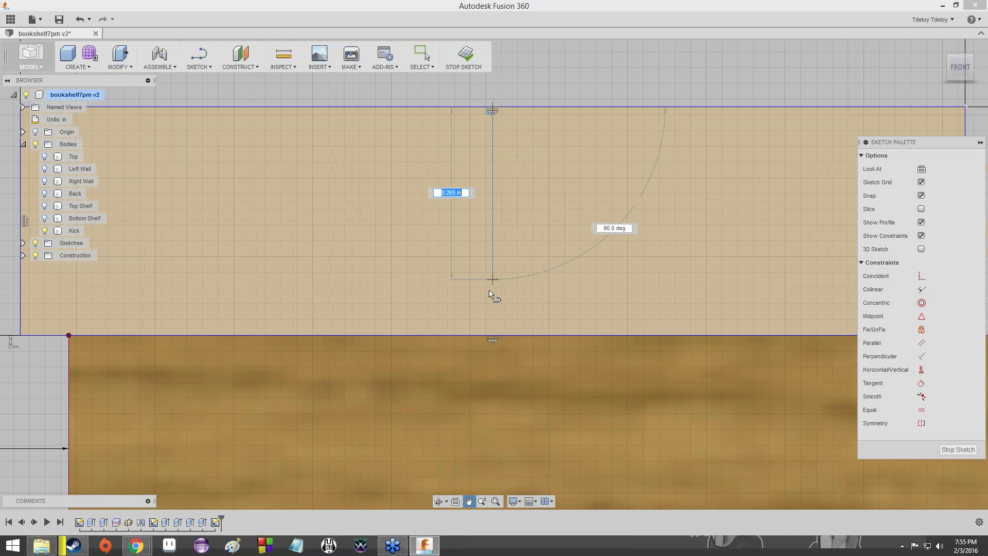
pyautogui.doubleClick(490, 335)
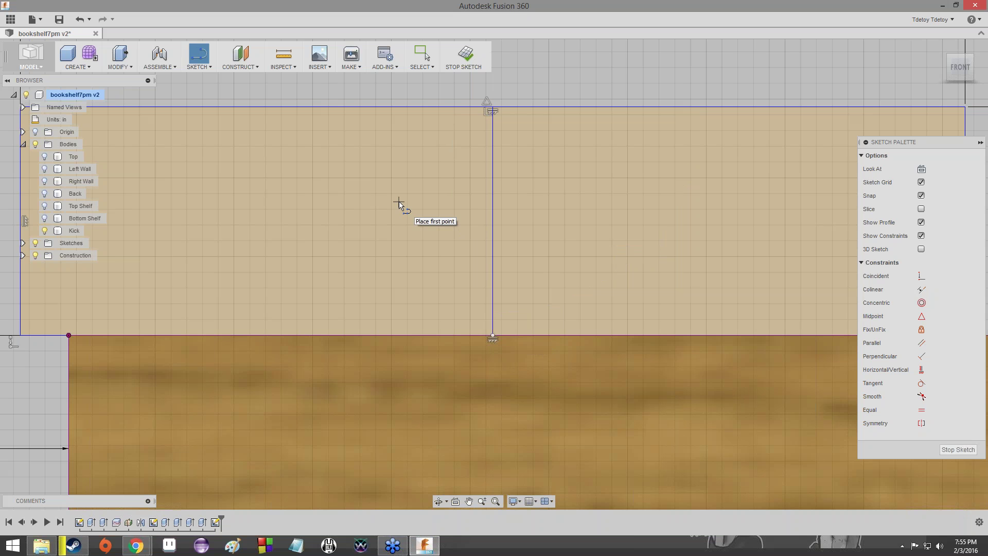
pyautogui.press('Escape')
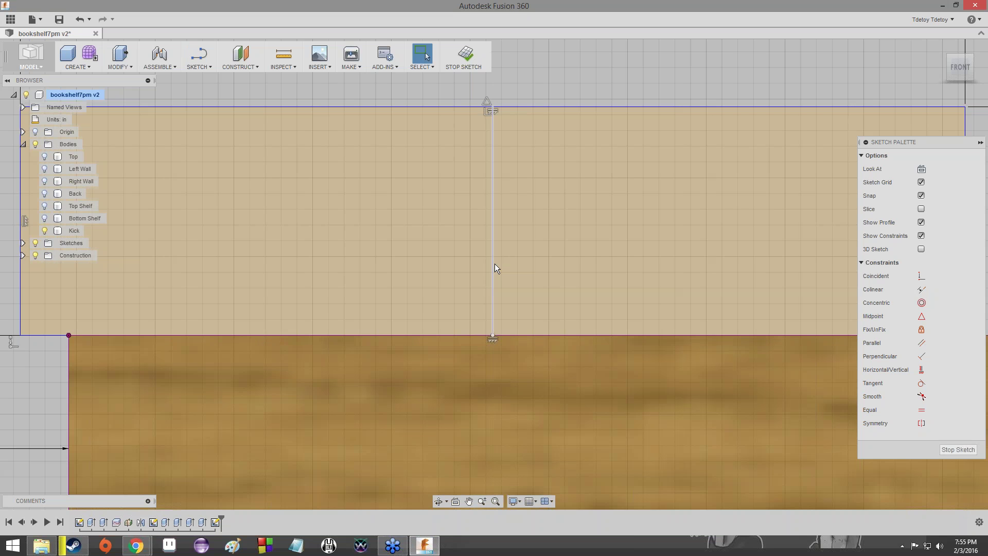
# Step: Convert the vertical line through the middle of the top tab into a construction line
pyautogui.click(23, 255)
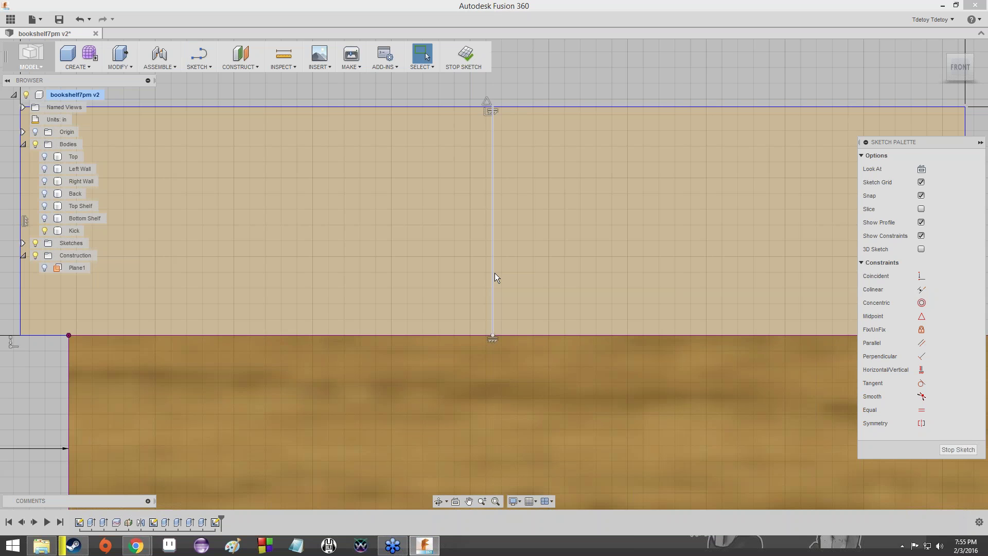
pyautogui.click(494, 278)
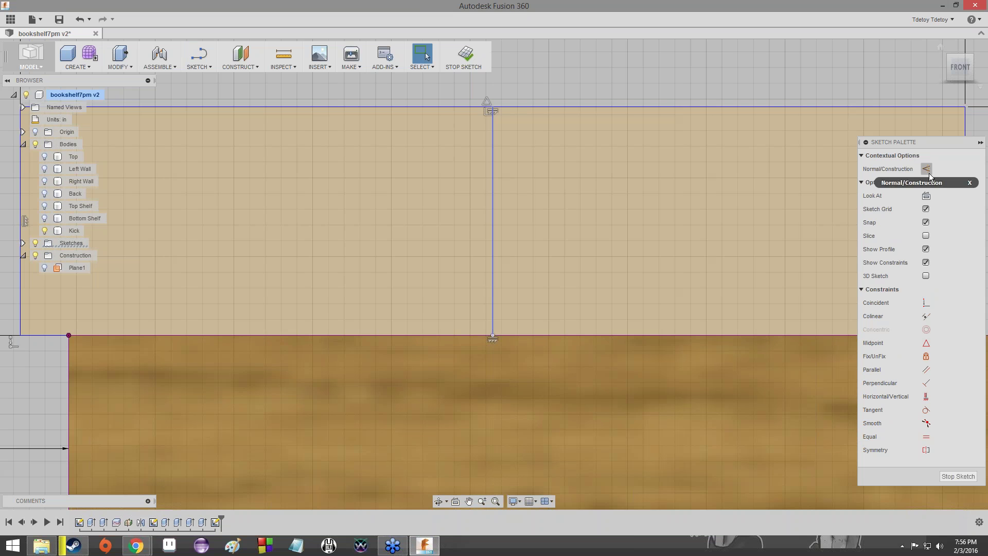
pyautogui.click(928, 171)
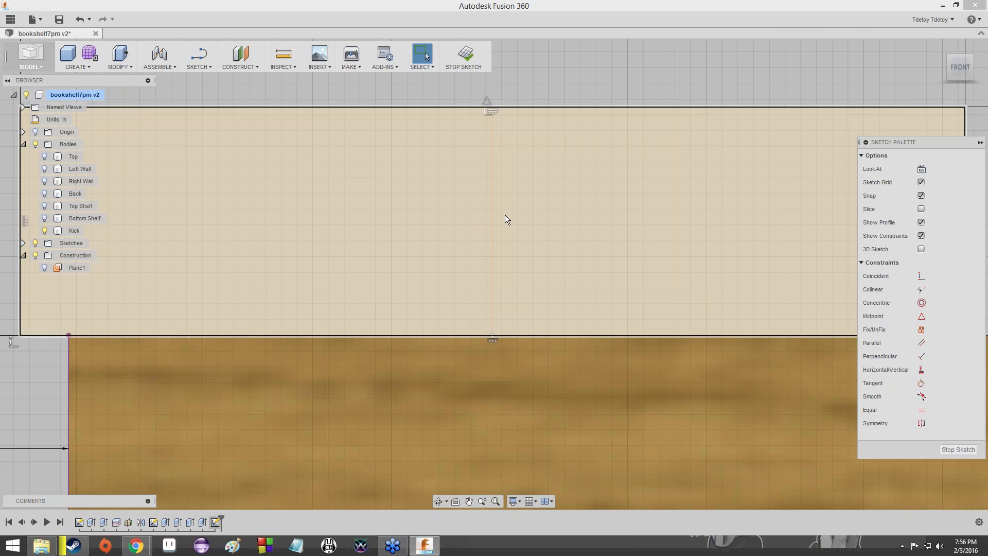
pyautogui.scroll(1, 510, 222)
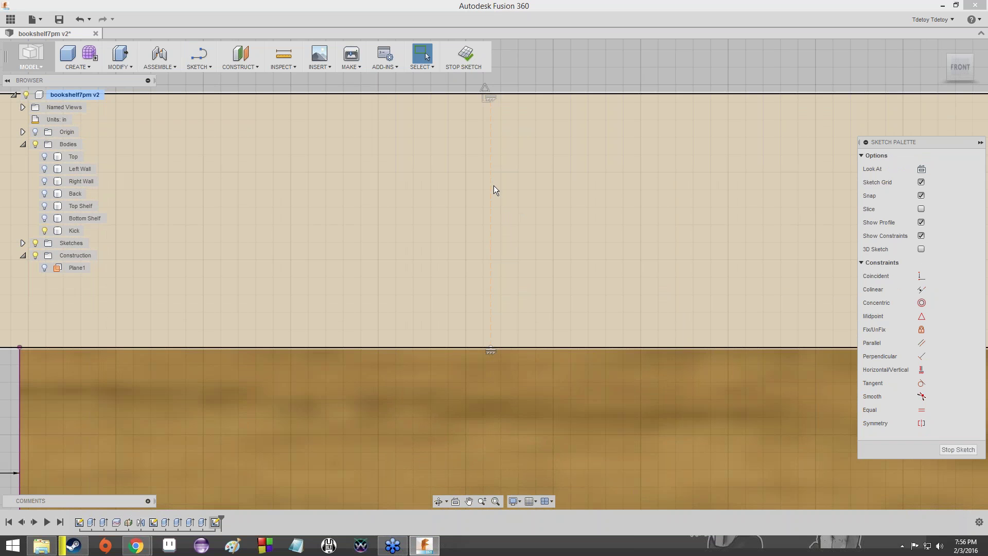
pyautogui.scroll(3, 488, 221)
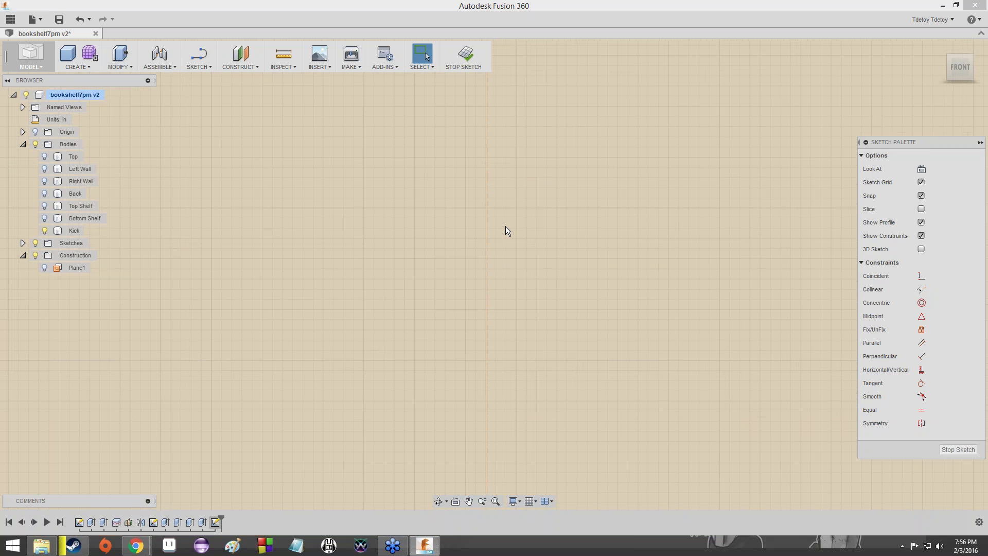
pyautogui.scroll(-4, 506, 227)
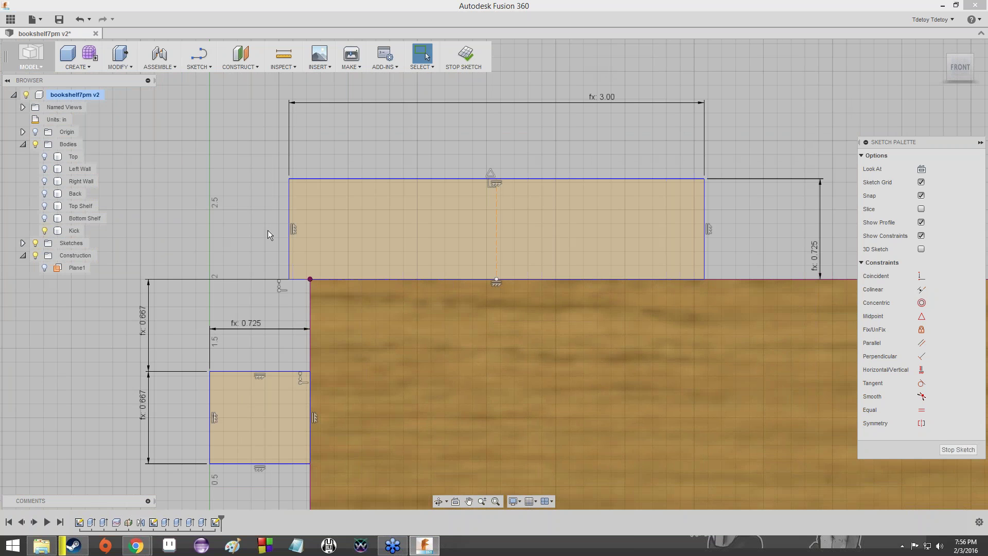
pyautogui.scroll(1, 258, 216)
pyautogui.scroll(-2, 257, 216)
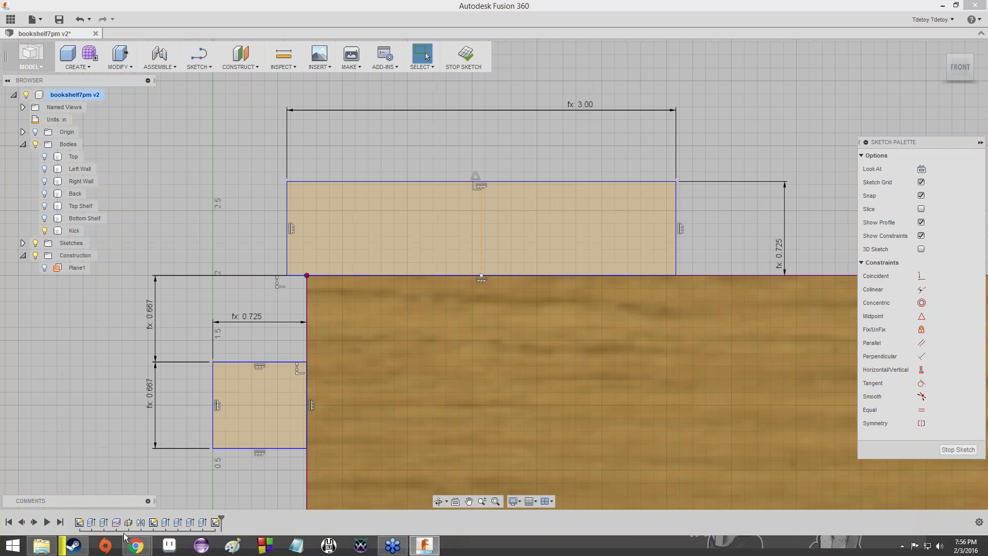
# Step: Review the slides in Chrome on the midpoint line and the dimension from the origin, and return to Fusion 360
pyautogui.moveTo(136, 547)
pyautogui.click(176, 500)
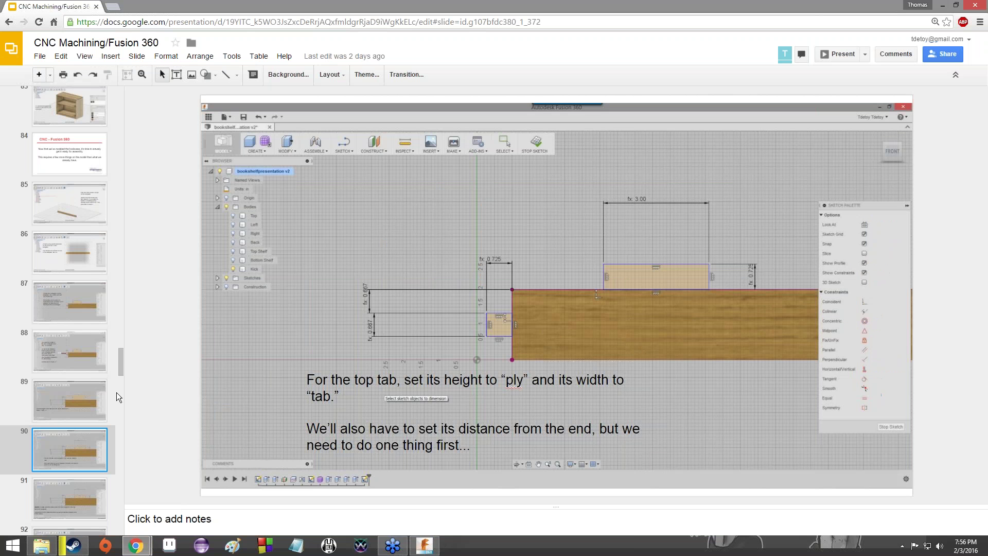
pyautogui.click(100, 489)
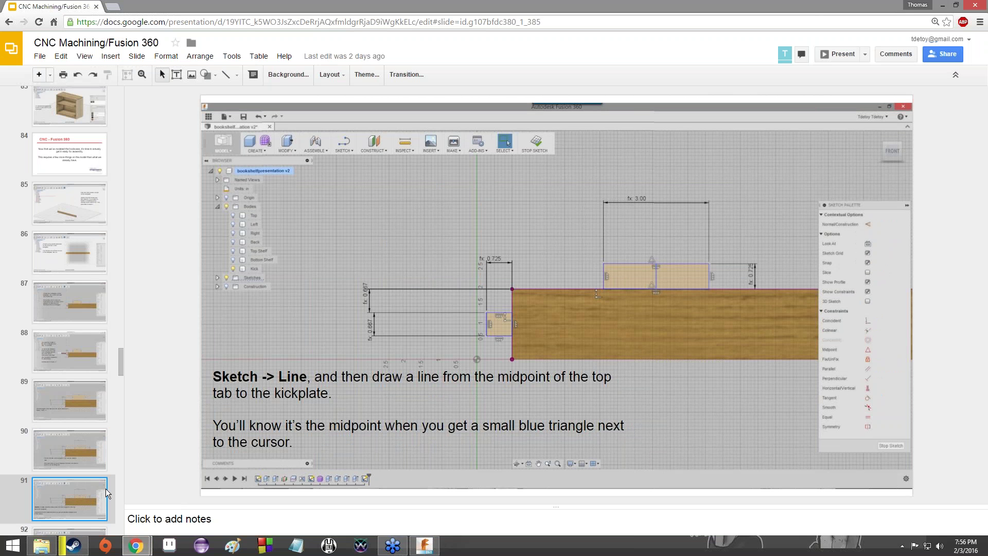
pyautogui.scroll(-2, 95, 478)
pyautogui.click(91, 453)
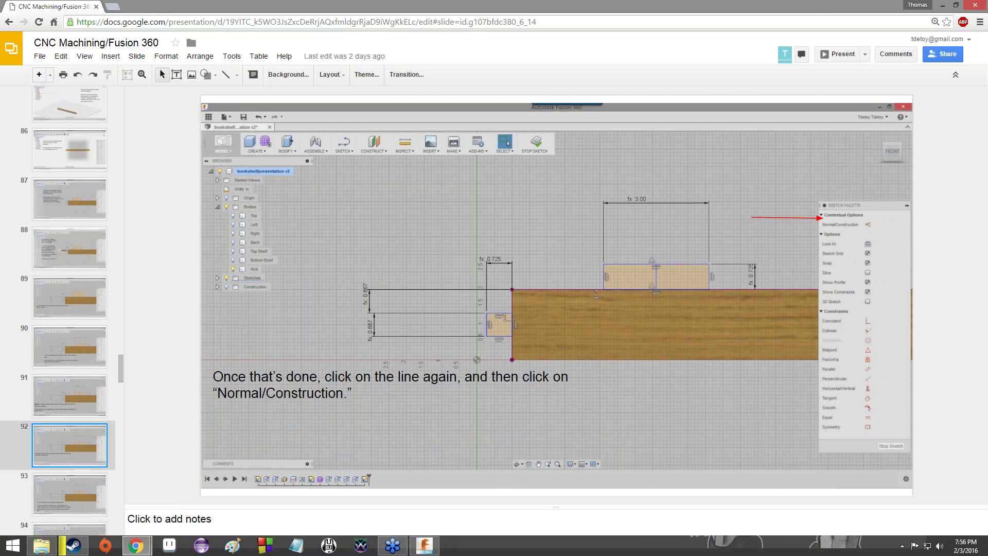
pyautogui.press('Down')
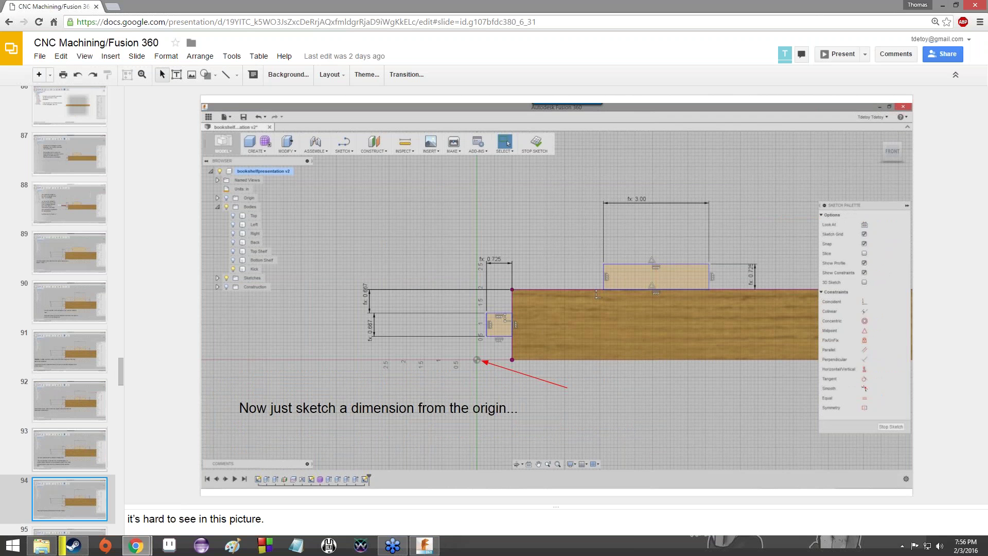
pyautogui.press('Down')
pyautogui.press('Down')
pyautogui.press('Down')
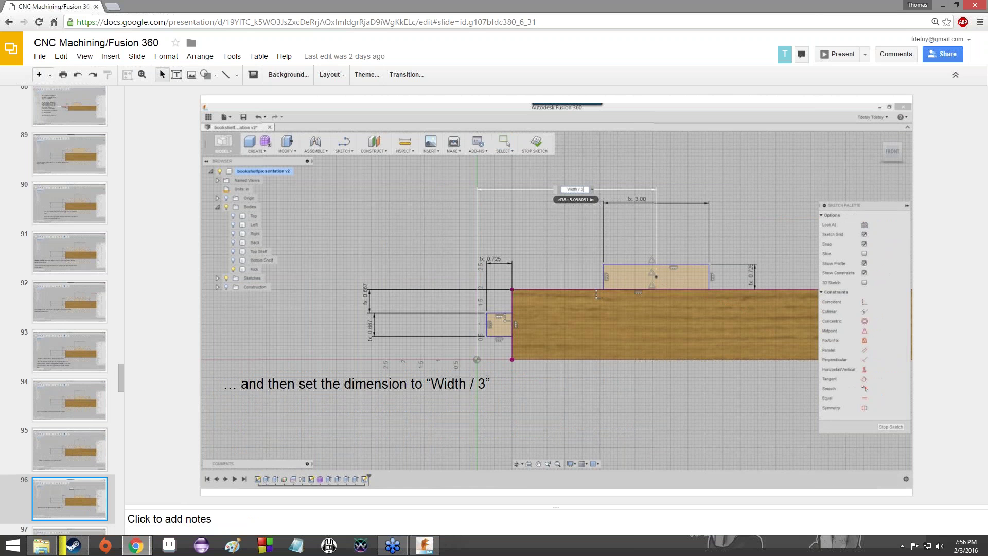
pyautogui.press('Up')
pyautogui.click(425, 545)
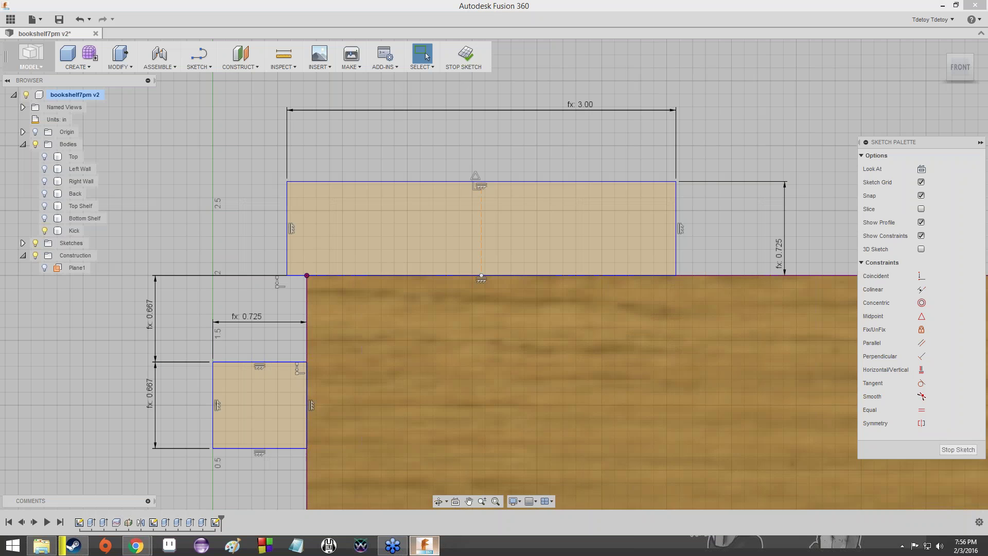
# Step: Start a sketch dimension from the origin beside the Kick's lower corner, with the top tab in view
pyautogui.click(205, 66)
pyautogui.click(199, 331)
pyautogui.moveTo(229, 383); pyautogui.dragTo(343, 178, button='middle')
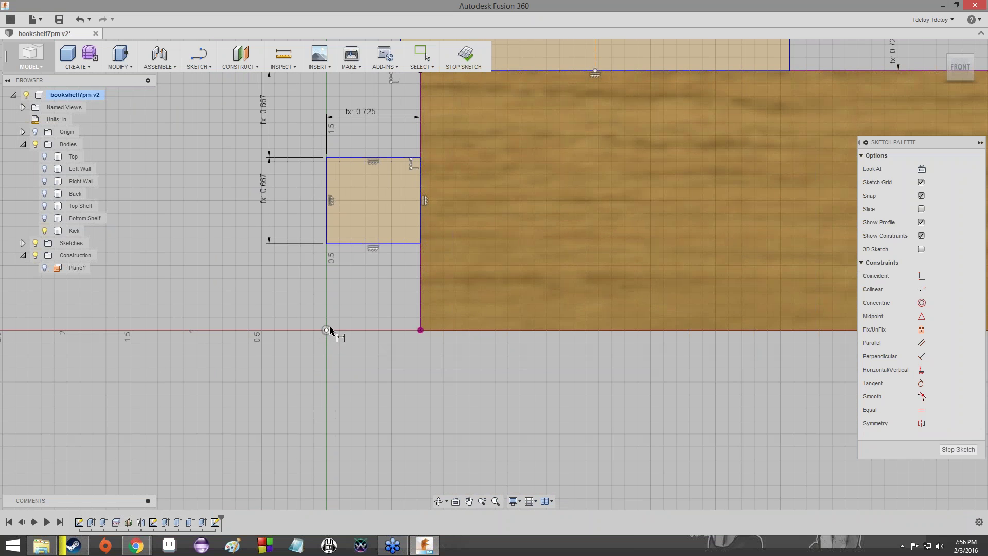
pyautogui.click(326, 330)
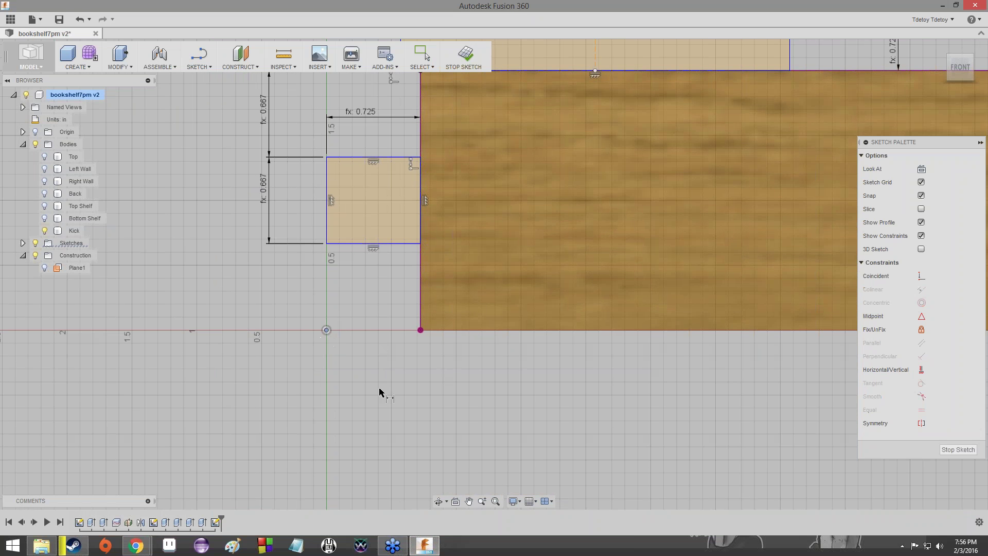
pyautogui.scroll(-3, 363, 316)
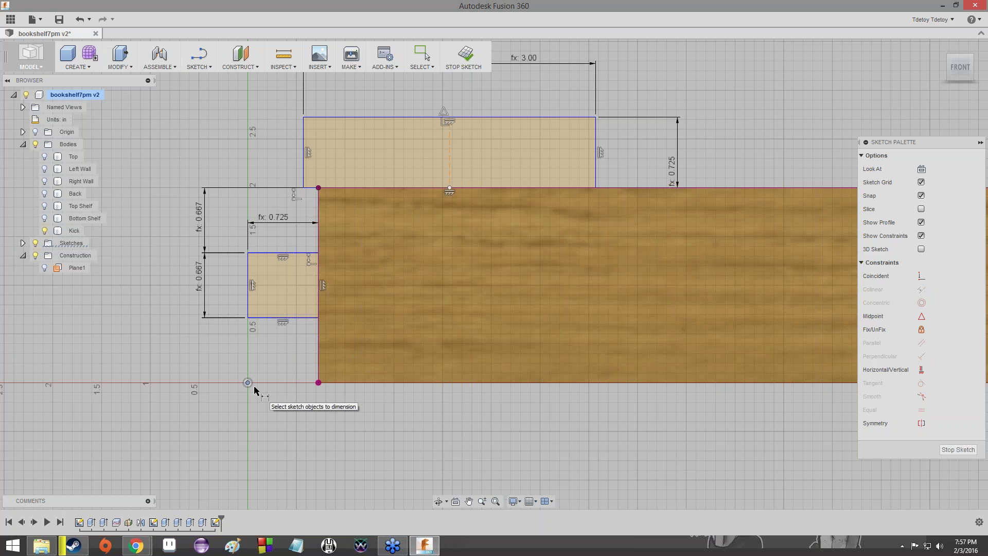
pyautogui.scroll(3, 257, 332)
pyautogui.scroll(-5, 260, 330)
pyautogui.scroll(-2, 266, 328)
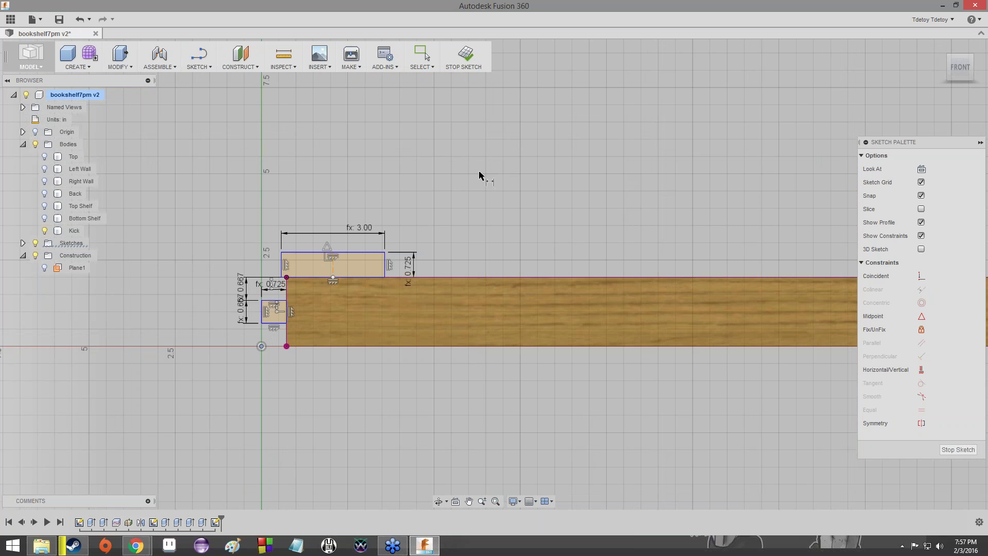
pyautogui.click(261, 346)
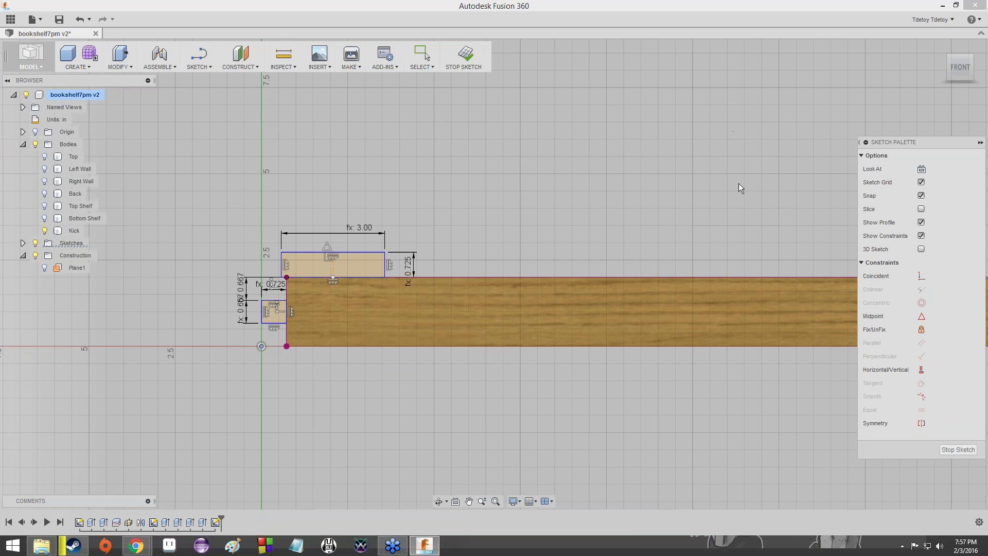
pyautogui.moveTo(259, 220)
pyautogui.mouseDown()
pyautogui.moveTo(263, 354)
pyautogui.moveTo(289, 334)
pyautogui.moveTo(284, 72)
pyautogui.mouseUp()
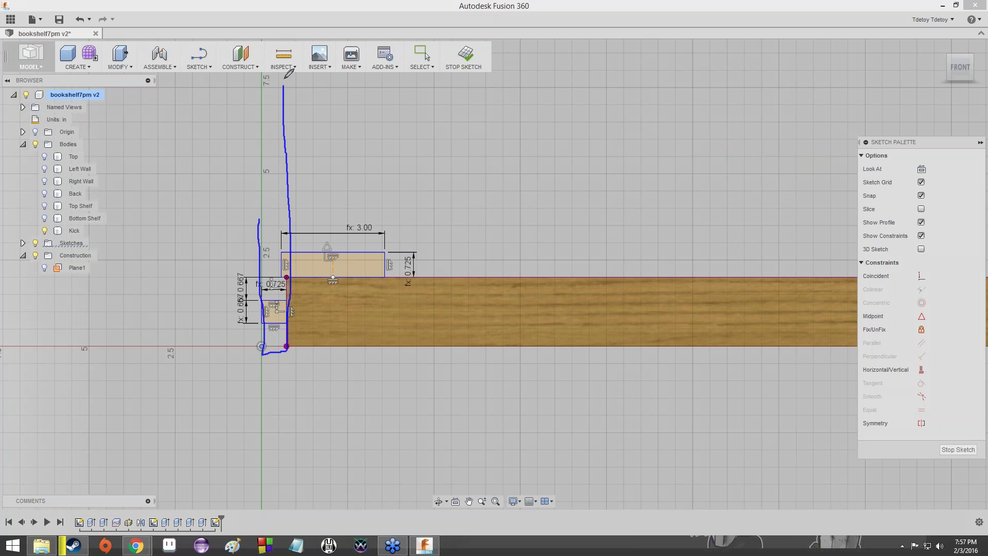
pyautogui.moveTo(259, 220); pyautogui.dragTo(259, 85)
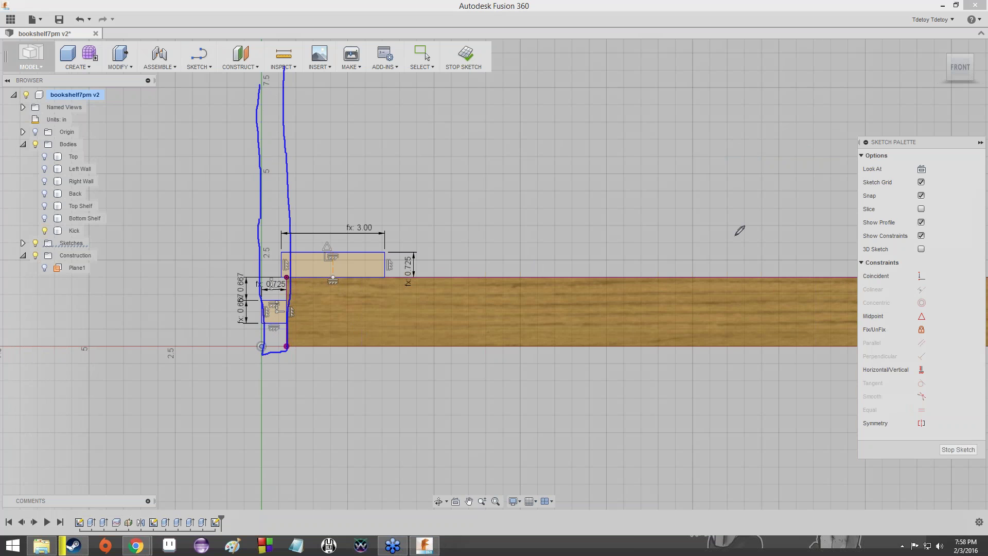
pyautogui.click(744, 199)
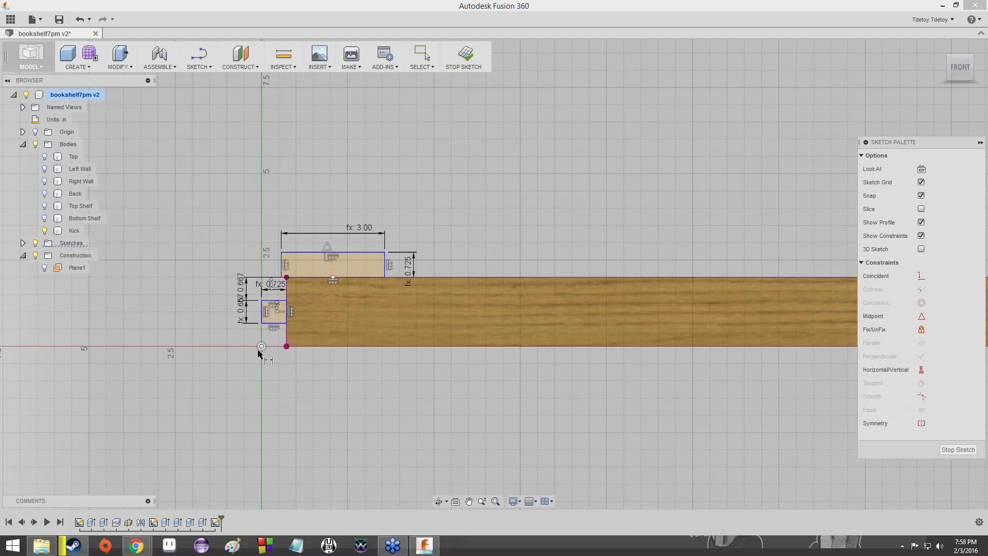
# Step: Dimension the midpoint of the top tab's upper edge horizontally from the origin, setting the distance to Width / 3
pyautogui.click(334, 252)
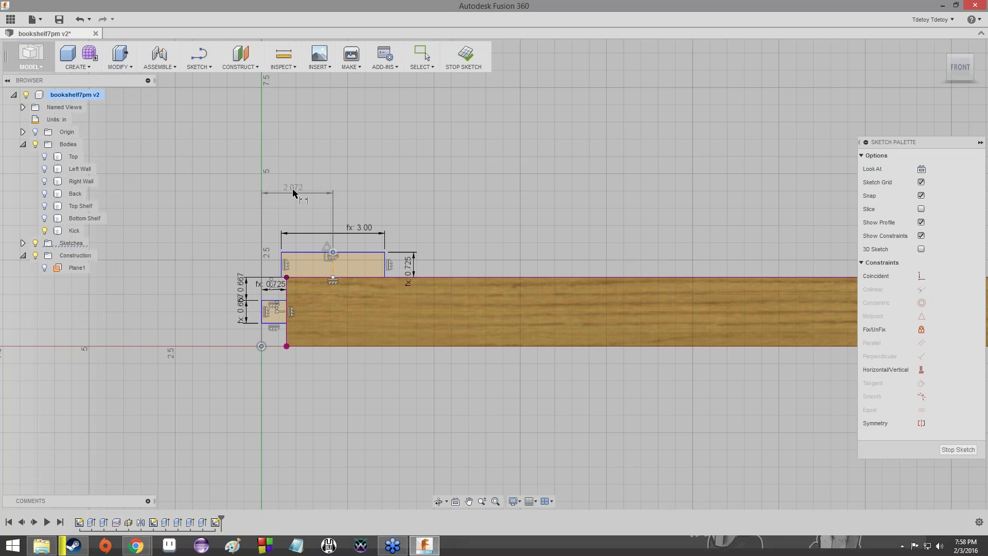
pyautogui.click(294, 172)
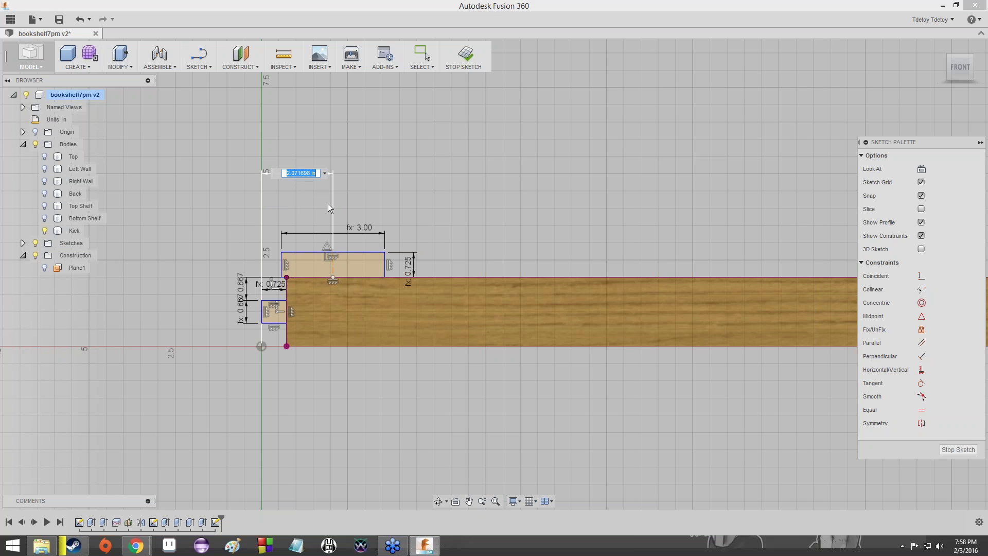
pyautogui.write('Width / 3')
pyautogui.press('Return')
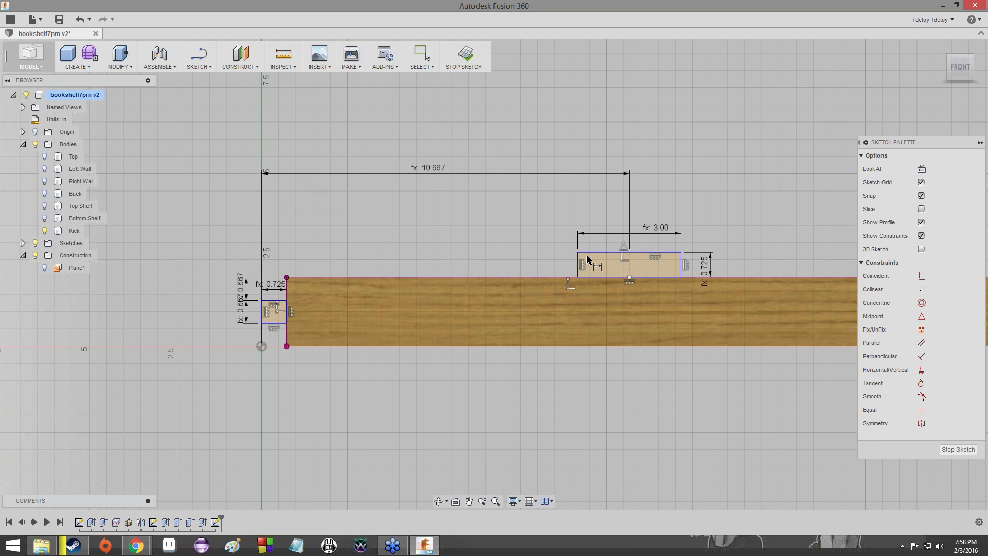
pyautogui.press('Escape')
pyautogui.scroll(2, 428, 239)
pyautogui.scroll(-2, 428, 239)
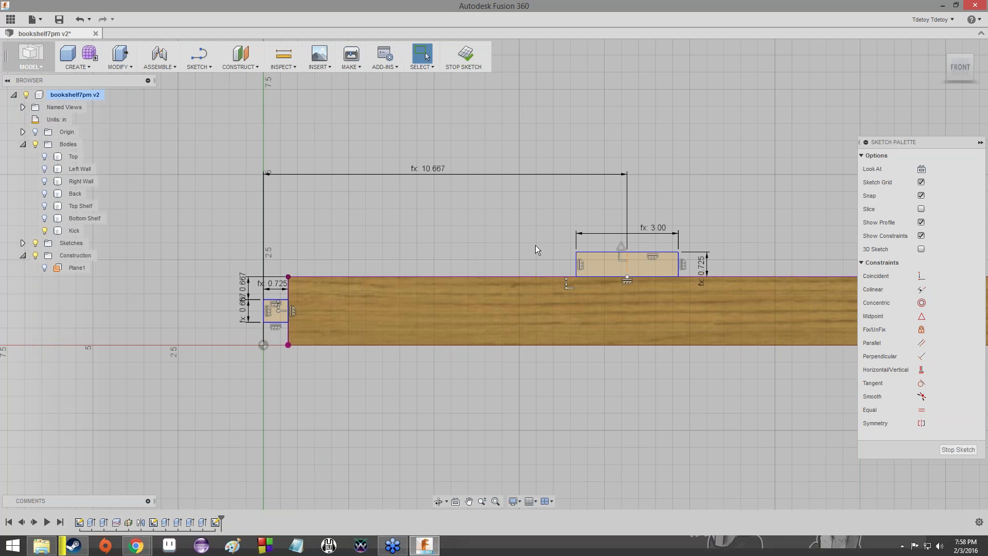
pyautogui.scroll(-3, 535, 246)
pyautogui.scroll(5, 535, 246)
pyautogui.scroll(-6, 535, 247)
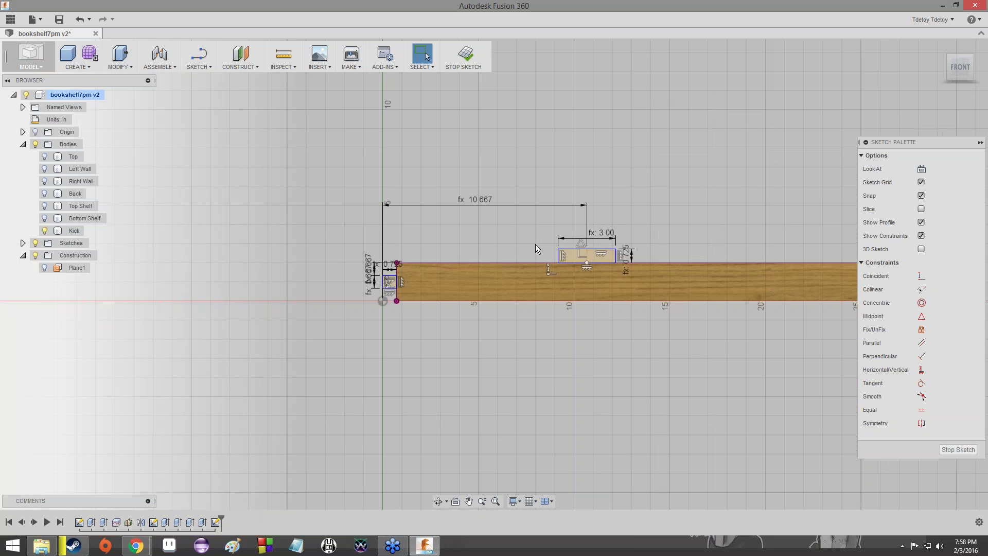
pyautogui.scroll(8, 535, 244)
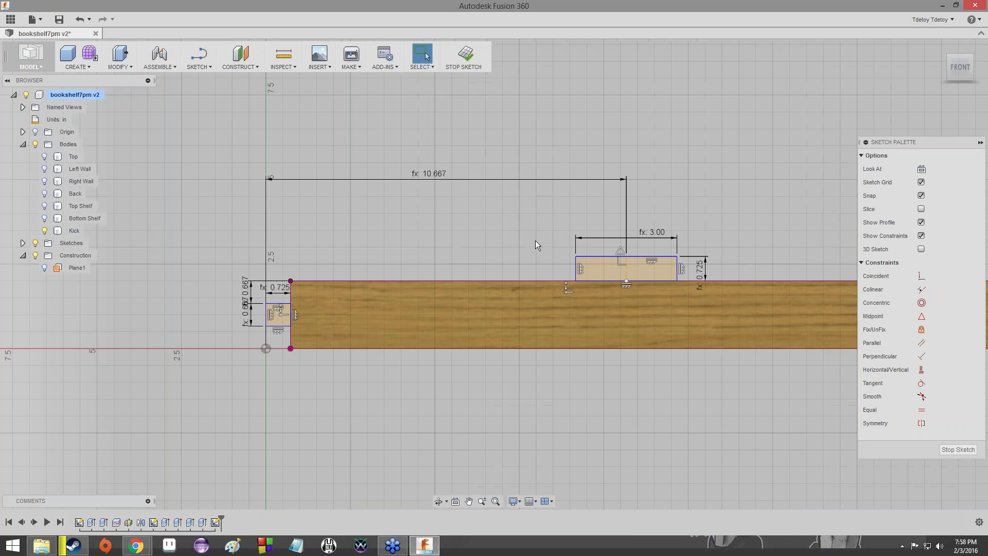